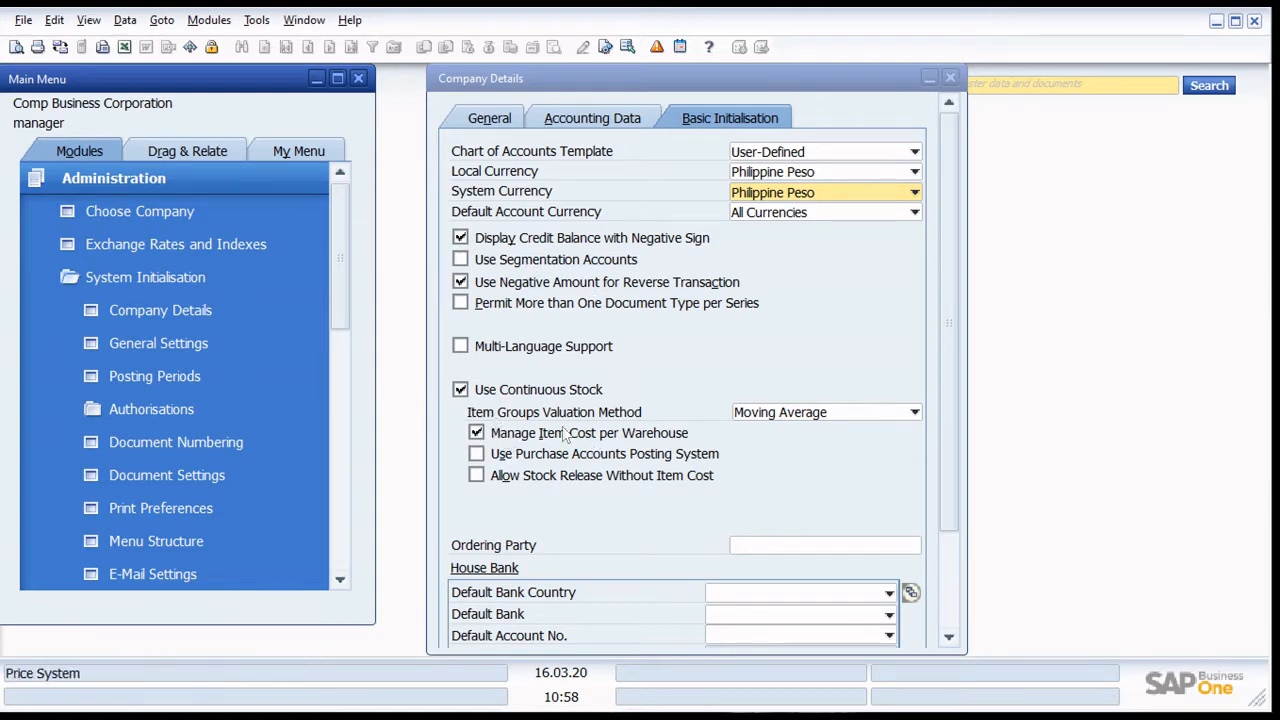
- Set the item groups valuation method to Moving Average in the company details and save the update
left_click(782, 418)
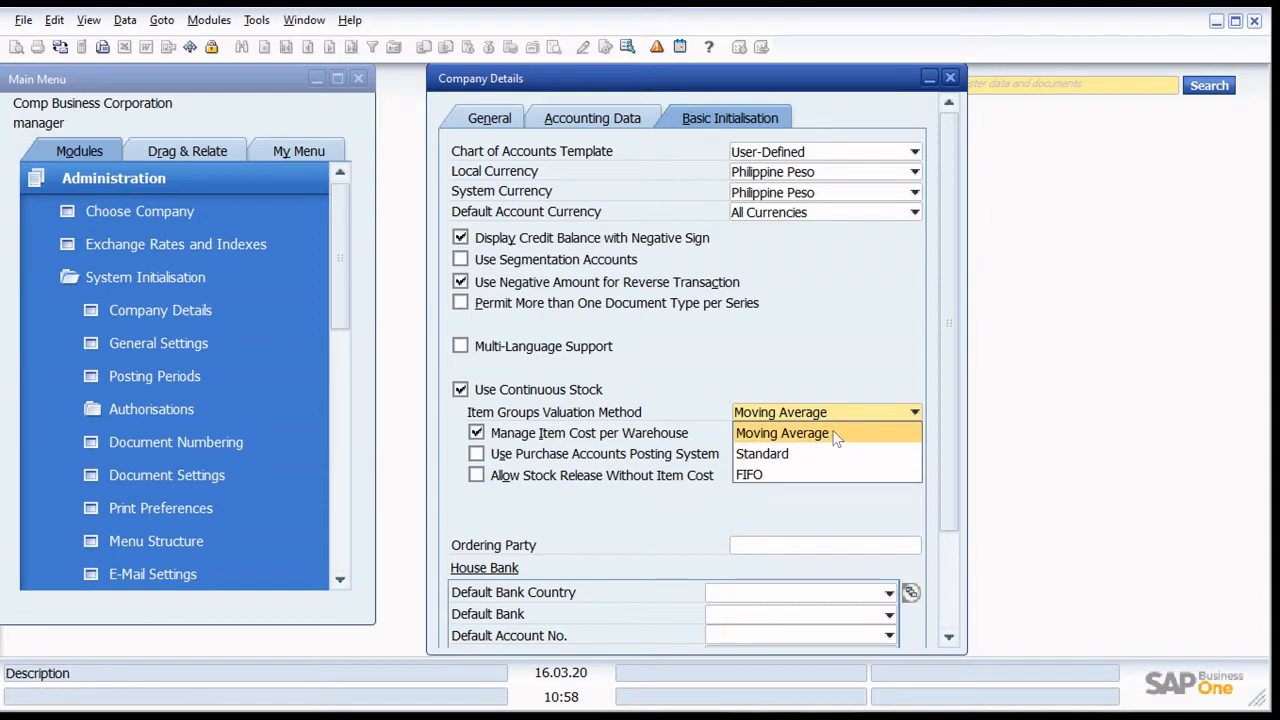
left_click(782, 433)
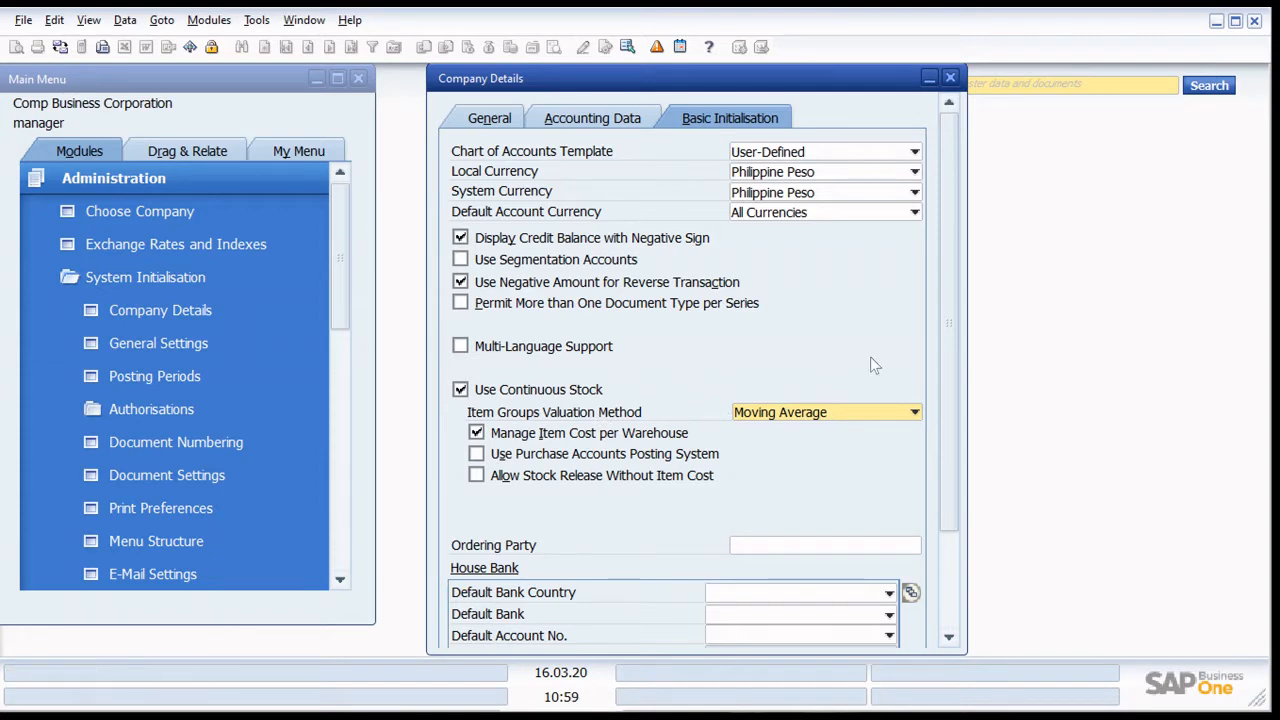
scroll(760, 342, "down", 3)
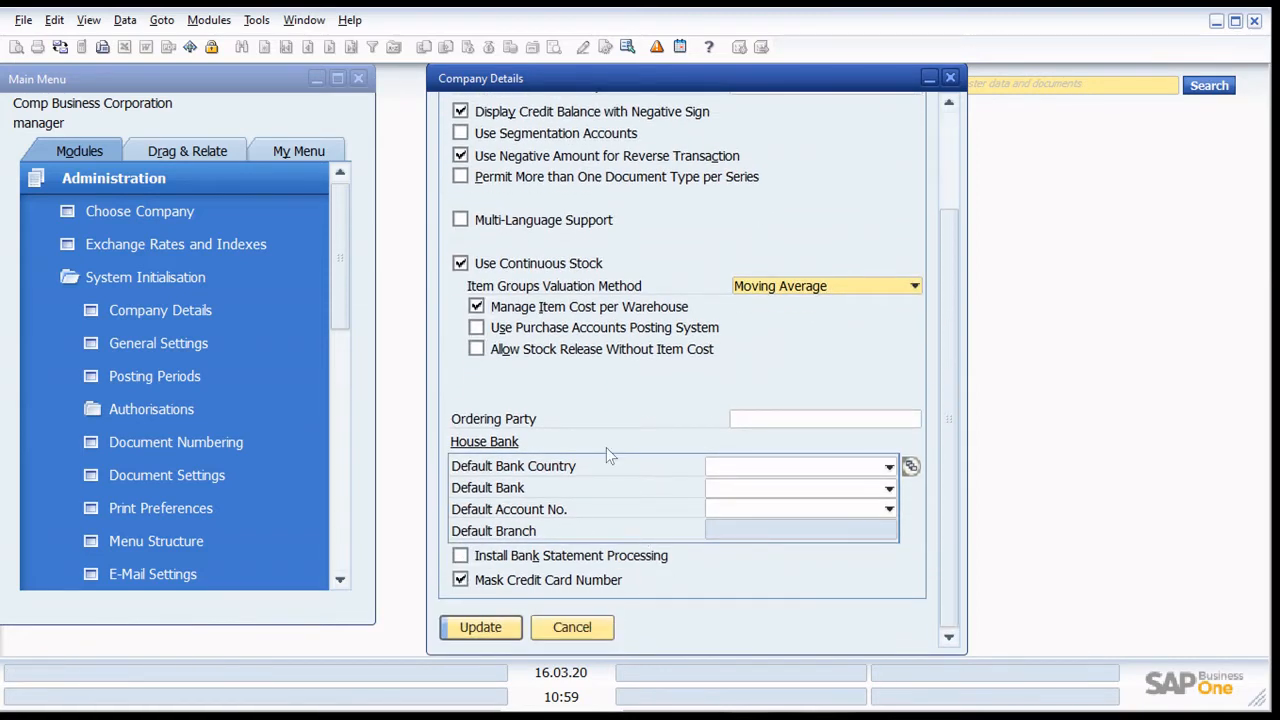
left_click(478, 626)
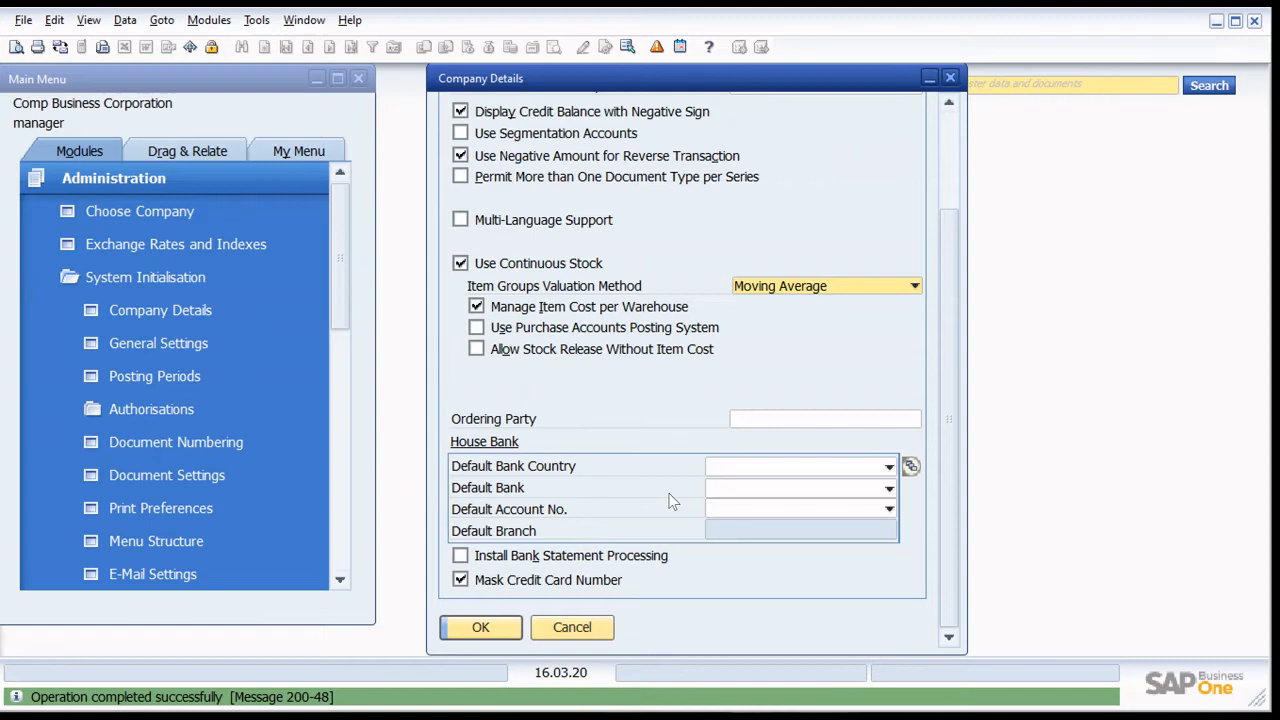
left_click(481, 627)
- Examine the General Authorisations list of users and subjects under System Initialisation and close it without changes
scroll(251, 408, "down", 1)
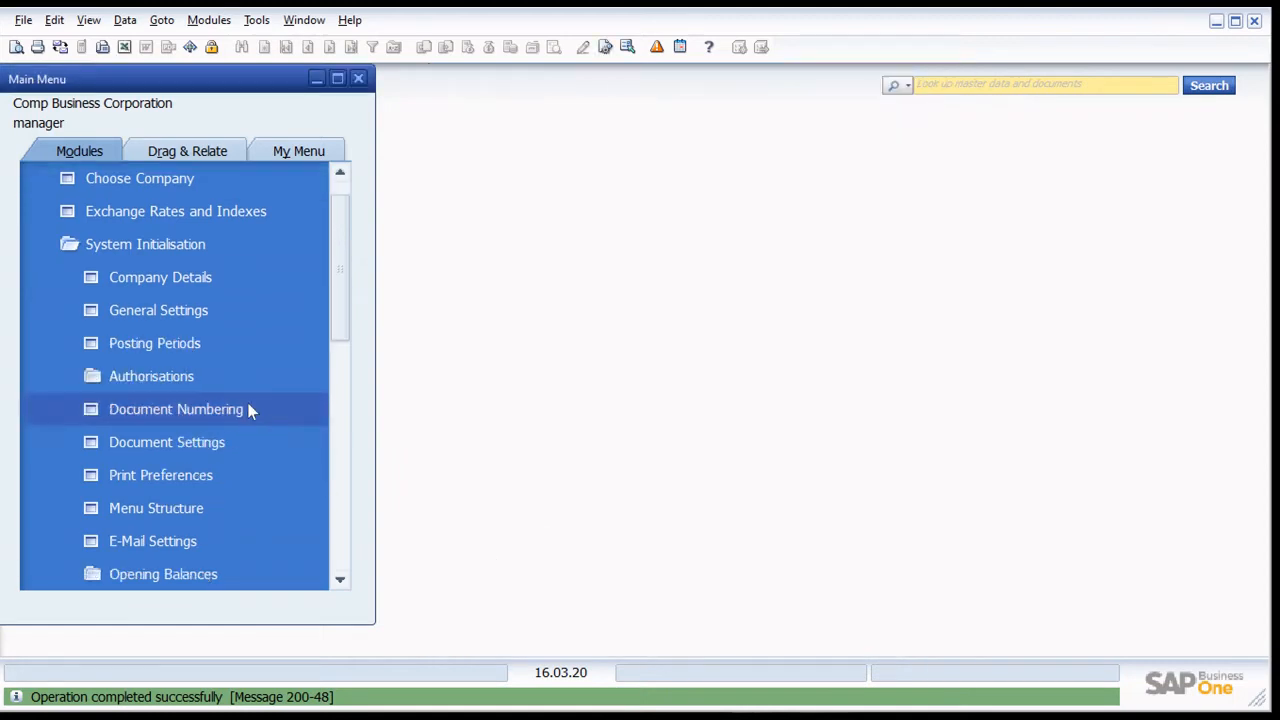
scroll(200, 380, "down", 2)
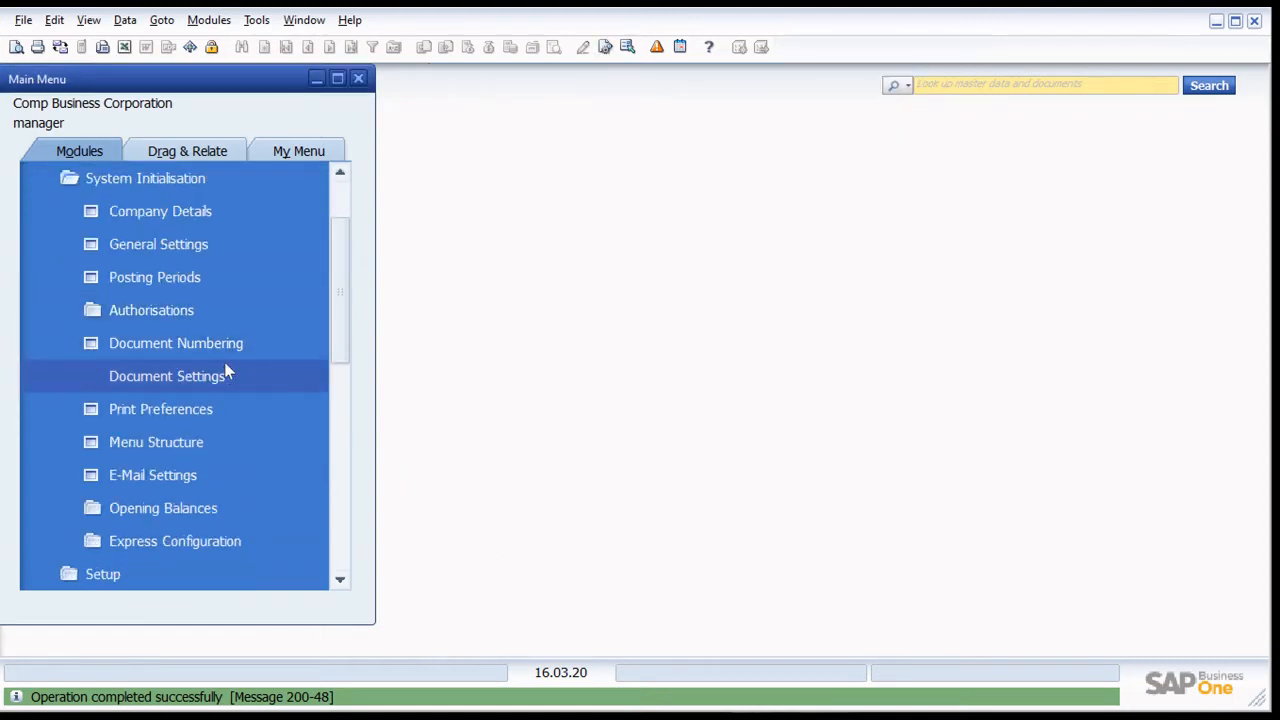
scroll(223, 366, "up", 1)
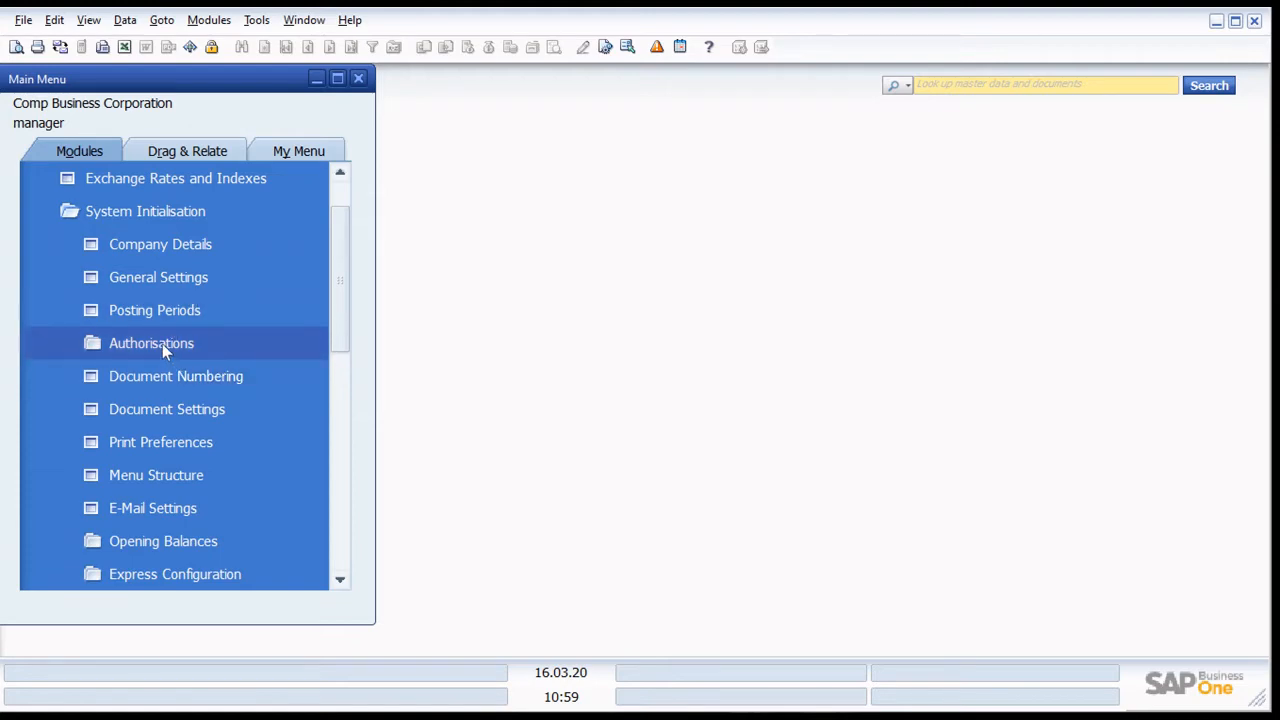
left_click(162, 343)
left_click(221, 372)
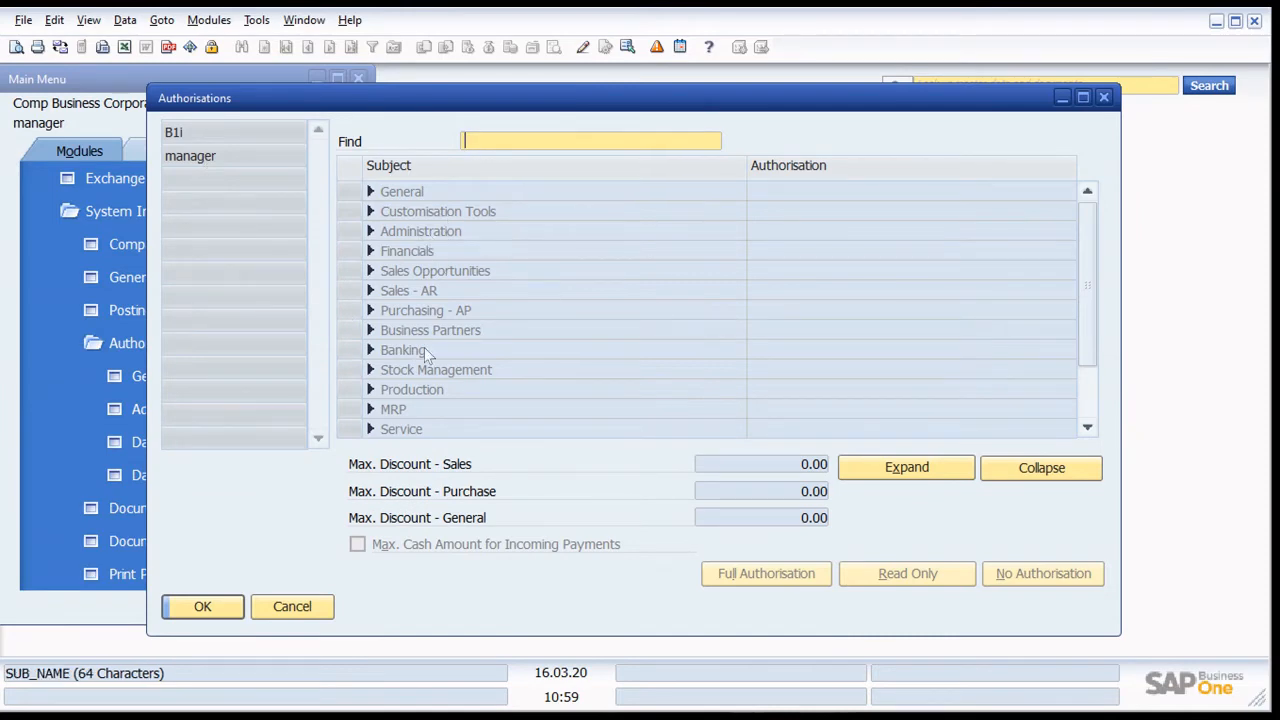
left_click(309, 615)
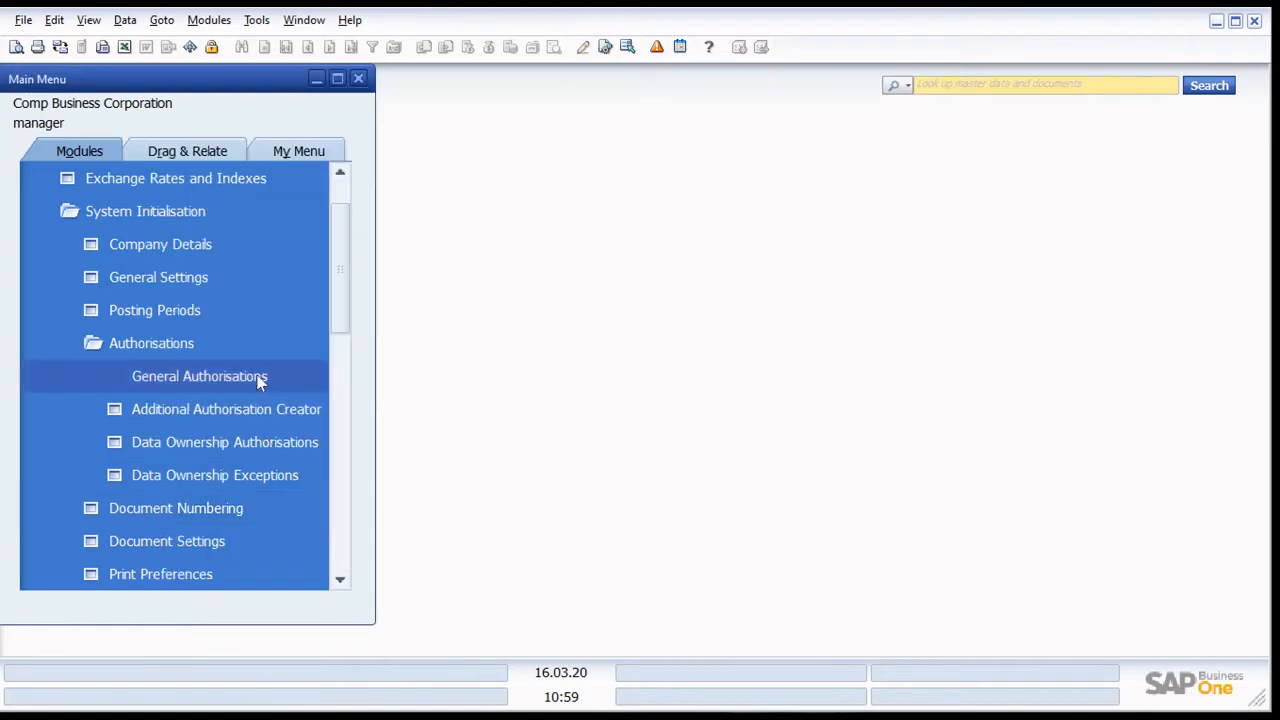
left_click(180, 345)
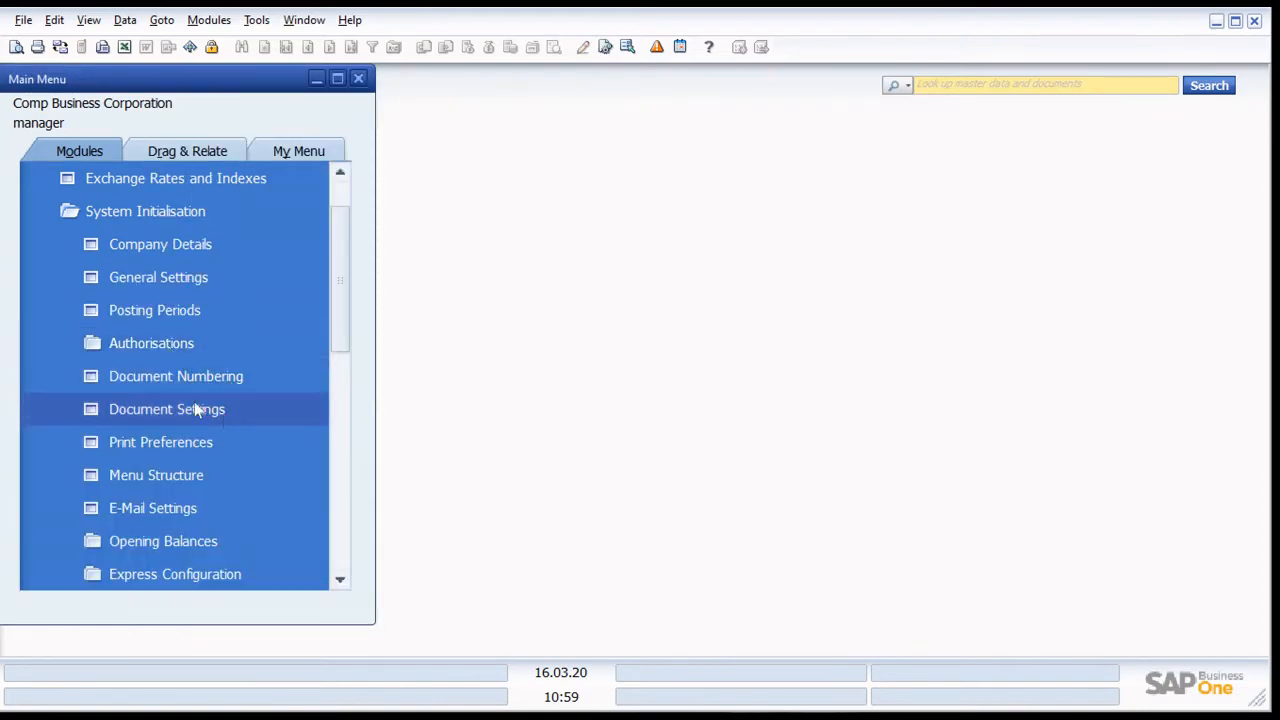
- Open the Document Numbering setup, check the AR Invoice default series and first number, and maximise the window
left_click(190, 377)
left_click_drag(533, 167, 631, 118)
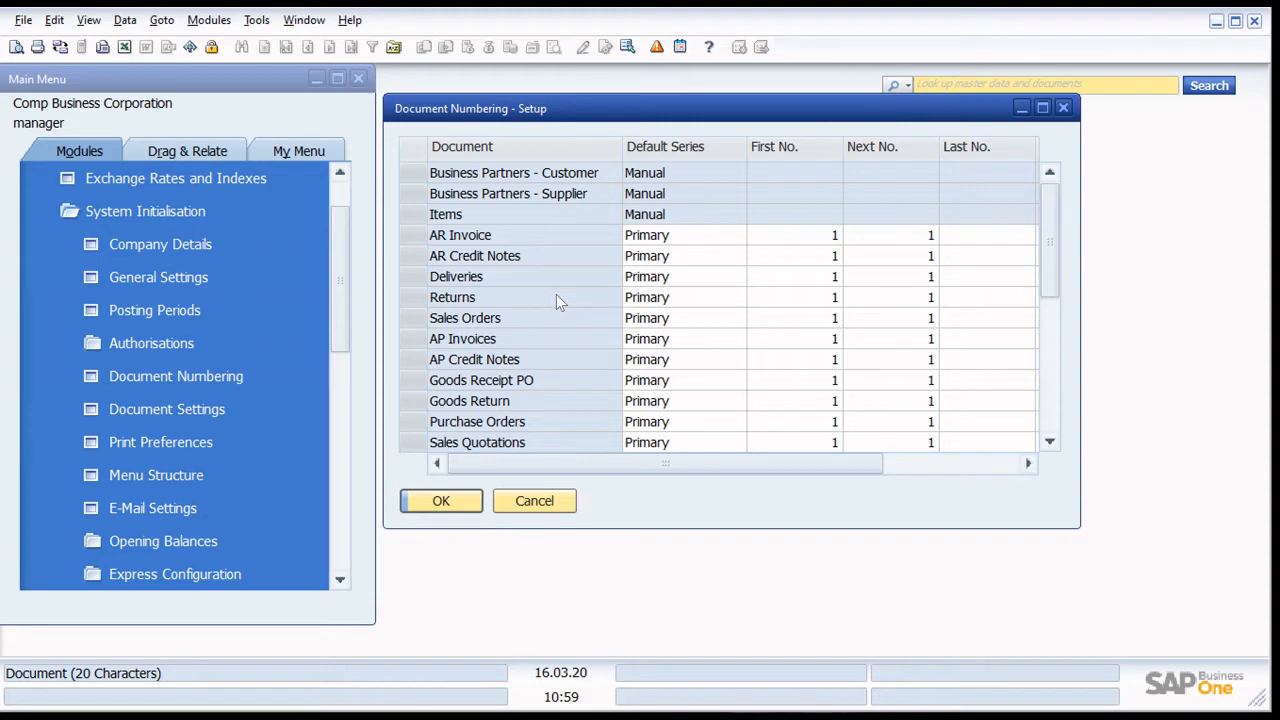
left_click(652, 236)
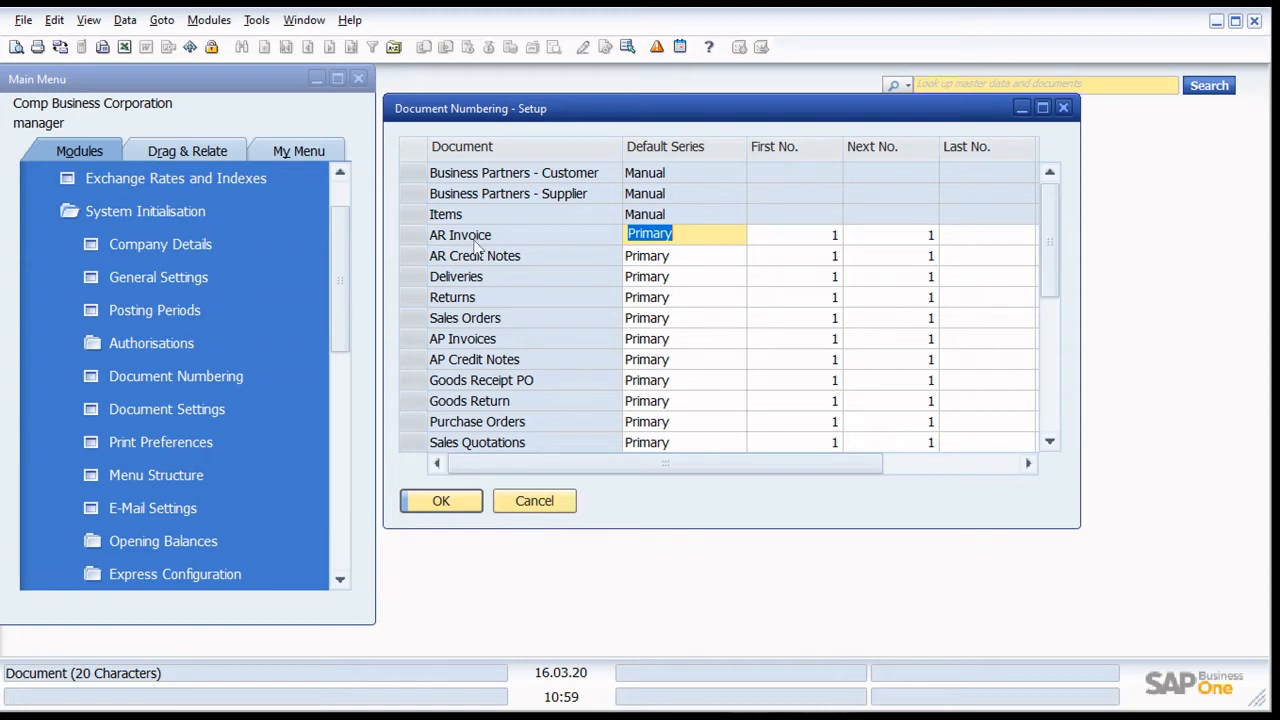
left_click(773, 234)
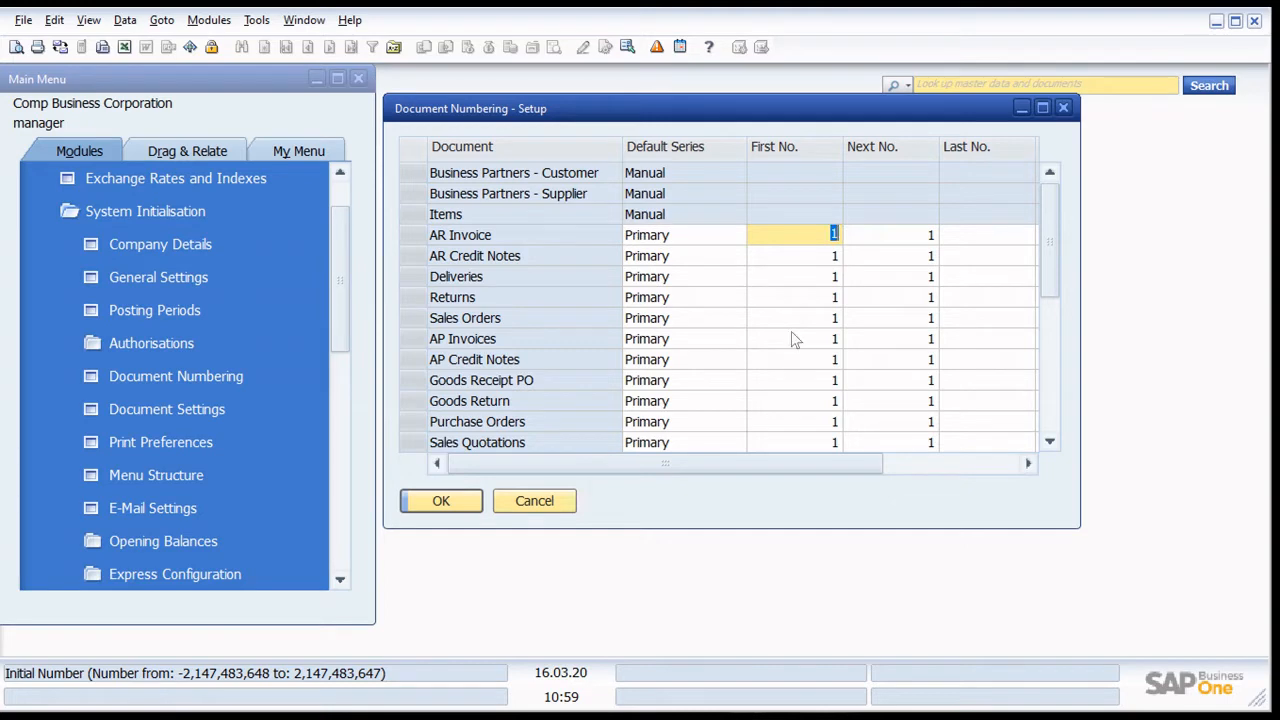
left_click_drag(722, 112, 712, 80)
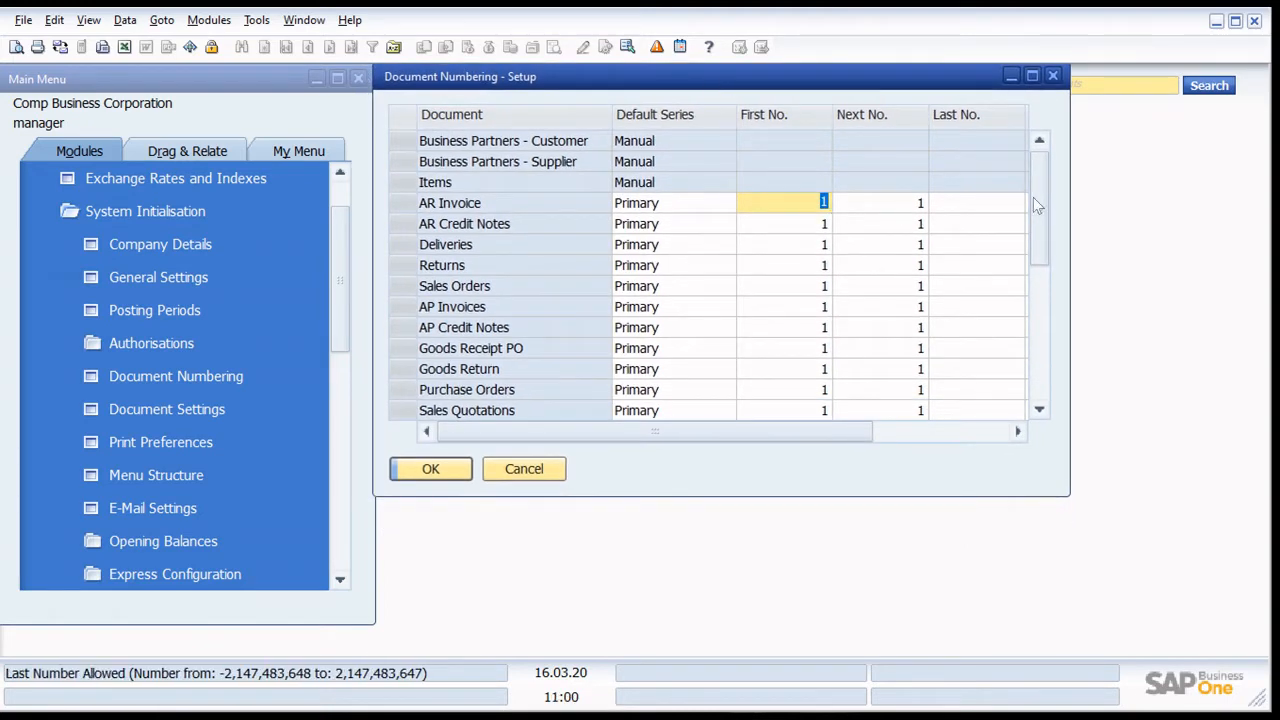
left_click(1032, 76)
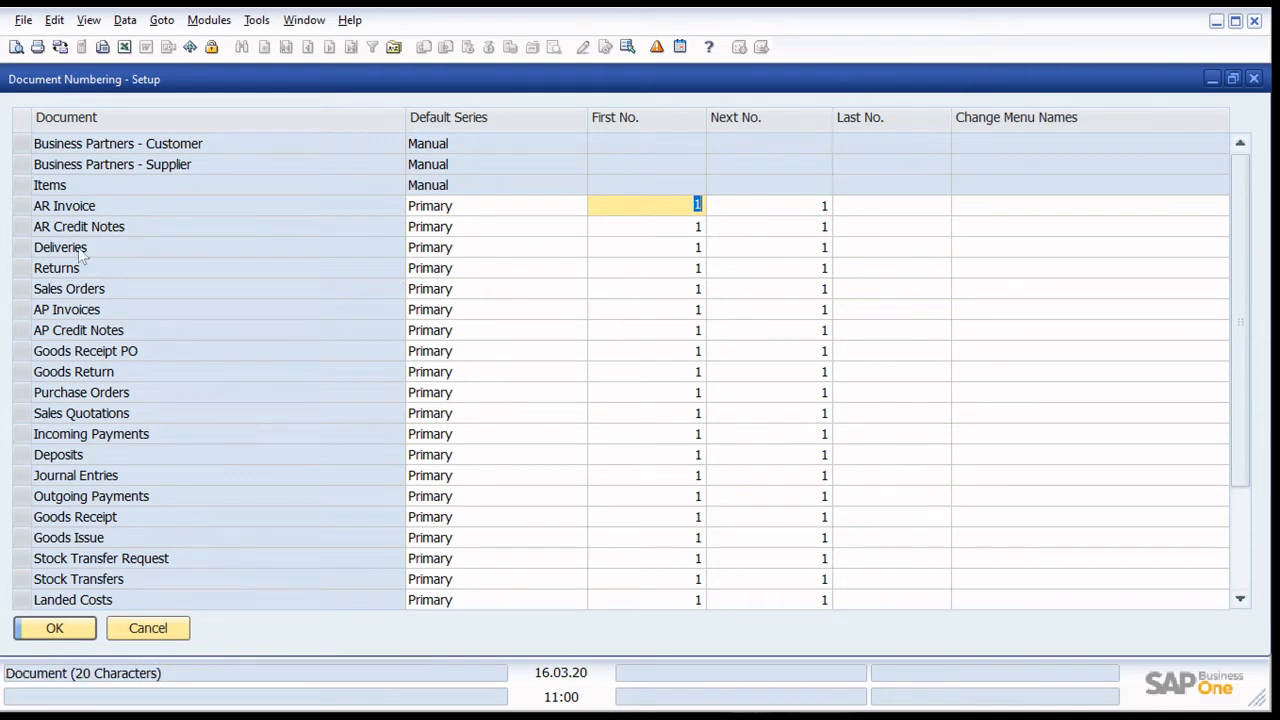
- Examine the numbering series defined for AR Invoice, and leave the document numbering setup without changes
double_click(24, 207)
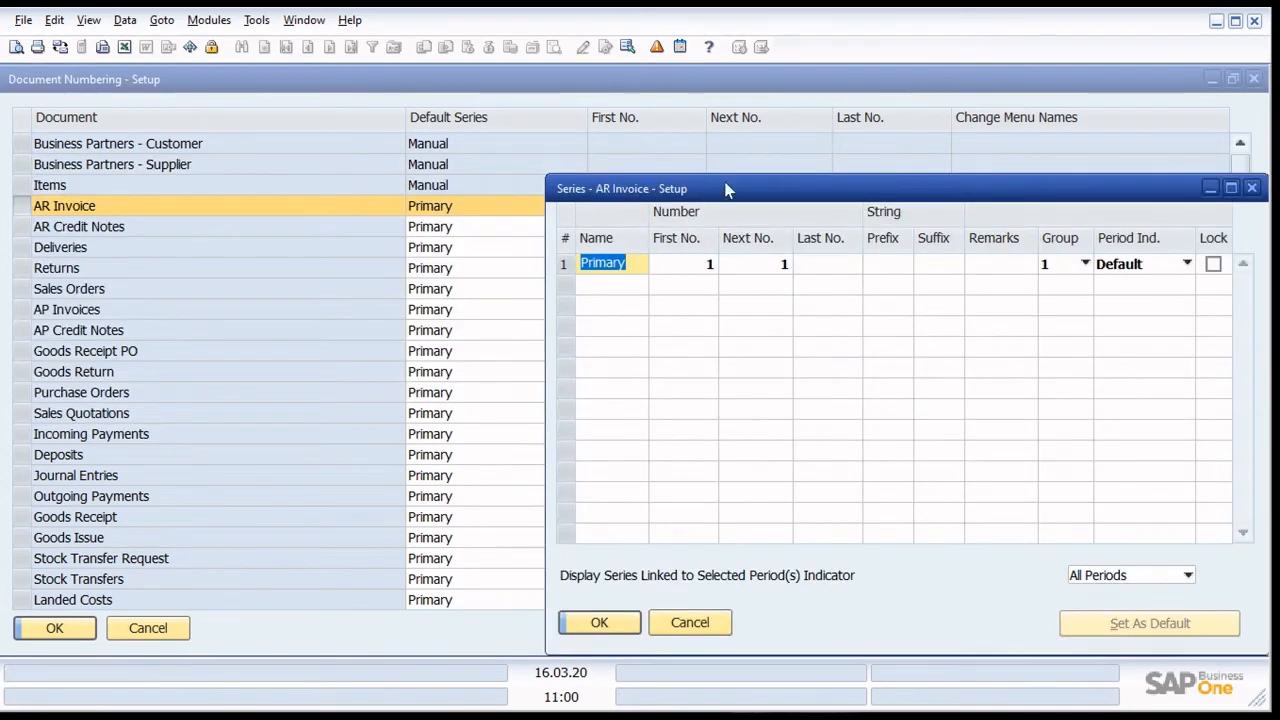
left_click_drag(729, 191, 611, 124)
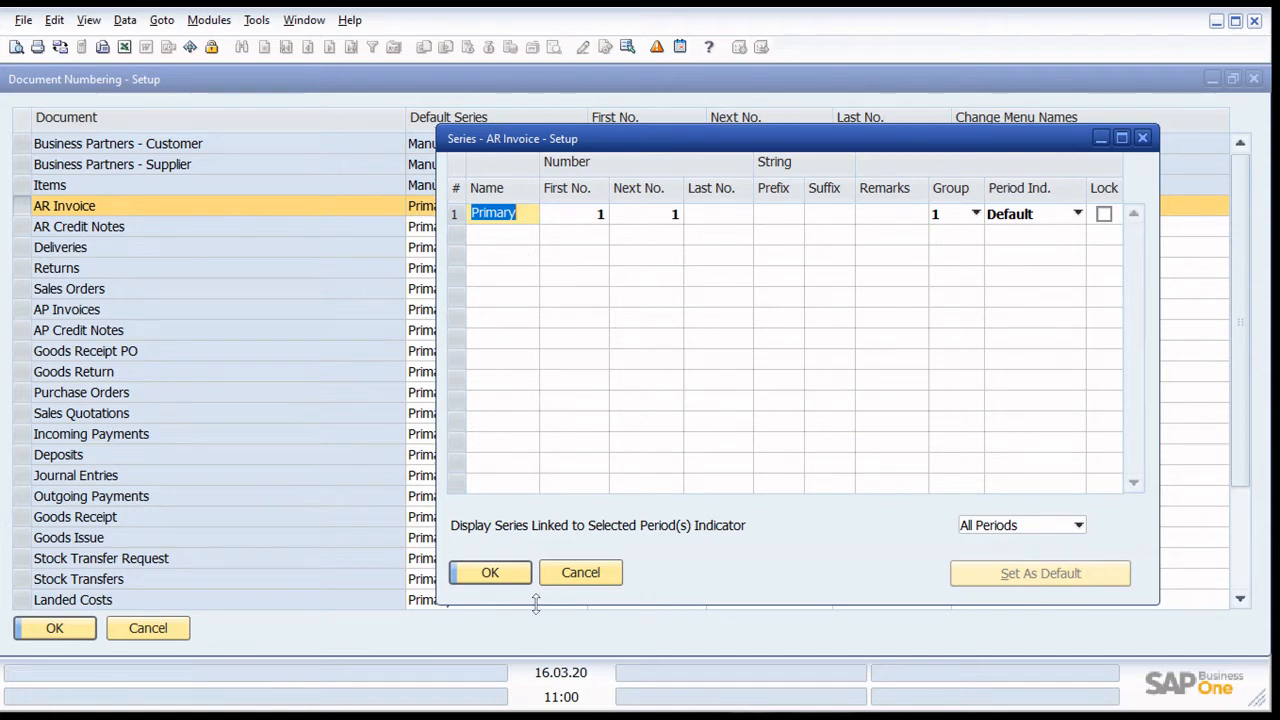
left_click(580, 572)
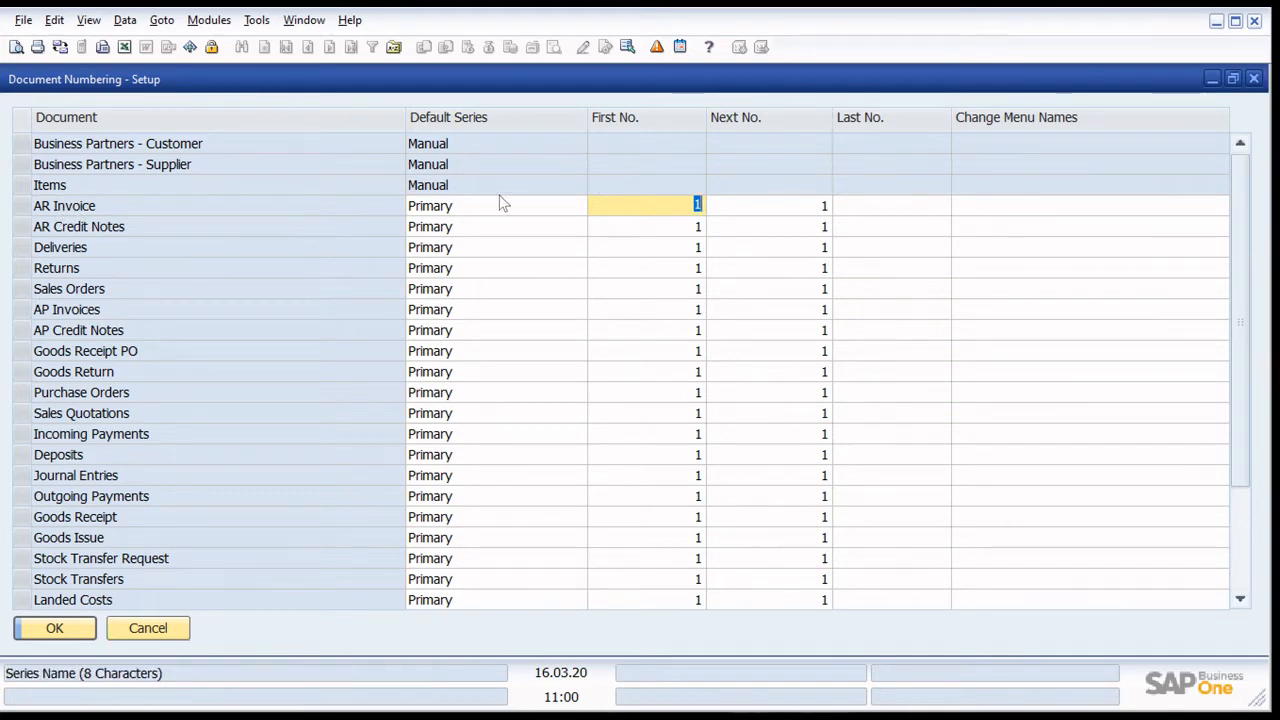
left_click(148, 627)
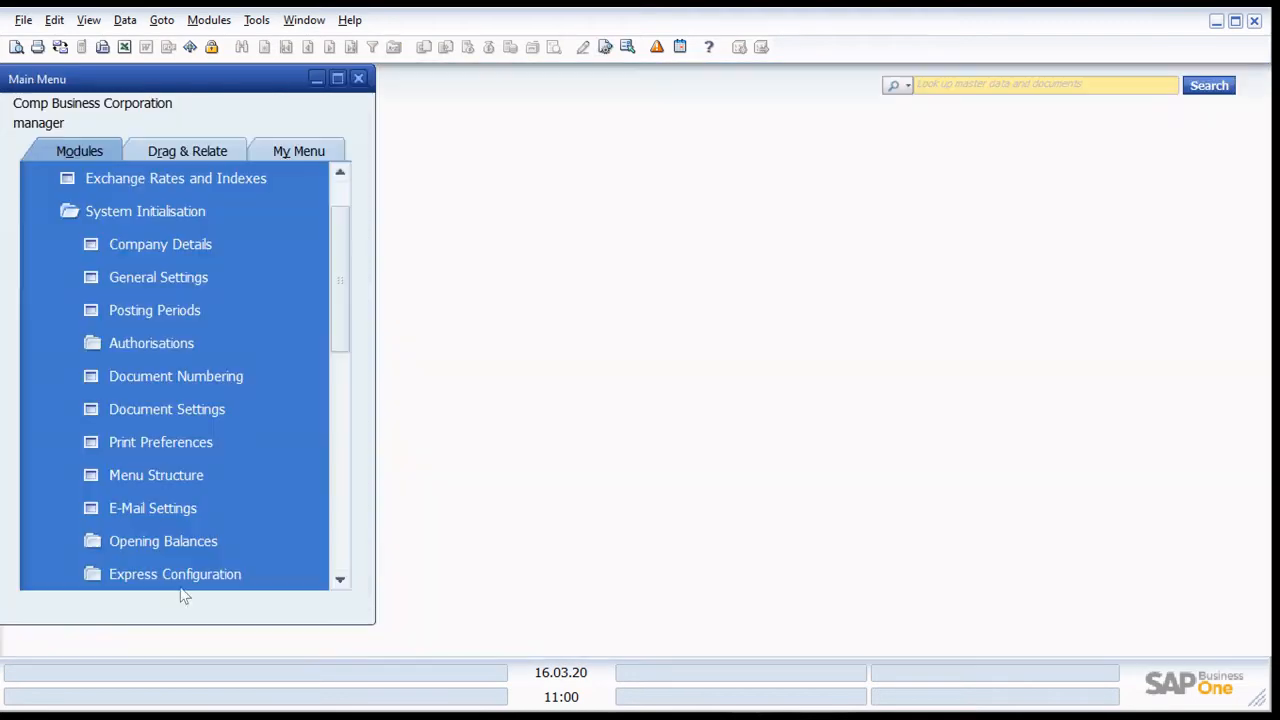
- Open the Users setup form from the general administration setup and examine its fields
scroll(150, 385, "down", 1)
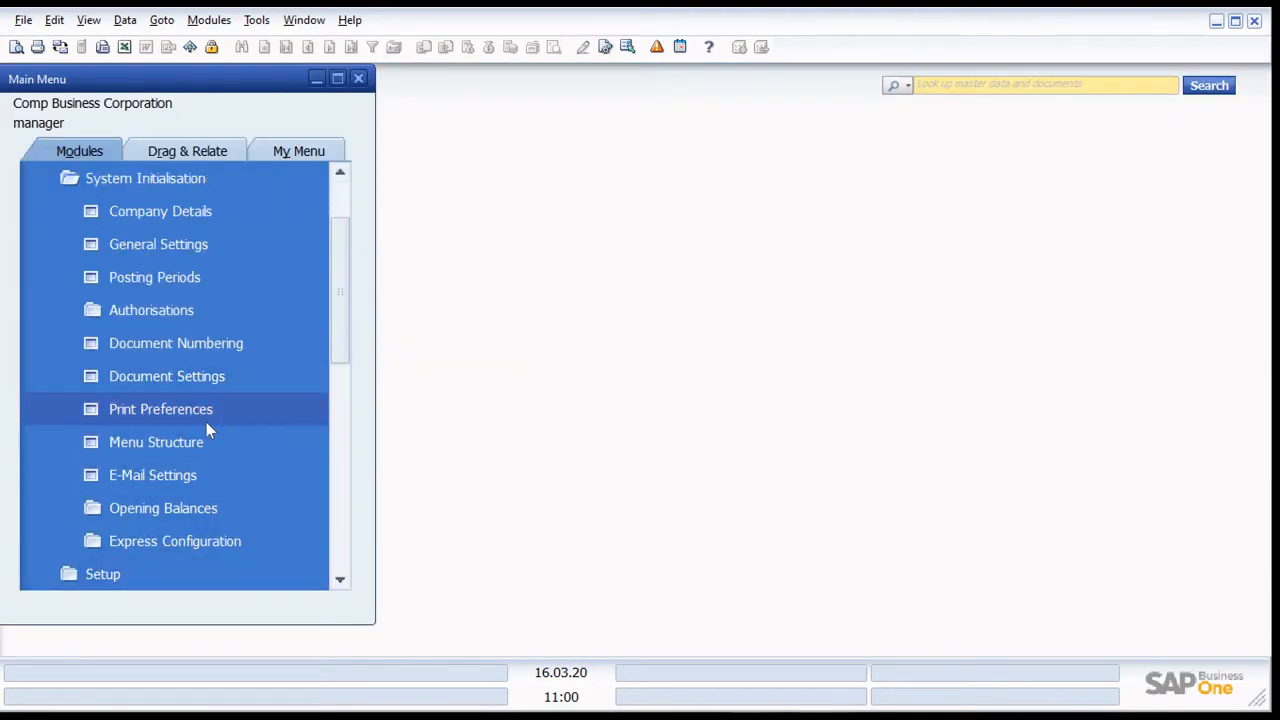
scroll(206, 423, "down", 1)
scroll(204, 418, "up", 3)
left_click(168, 248)
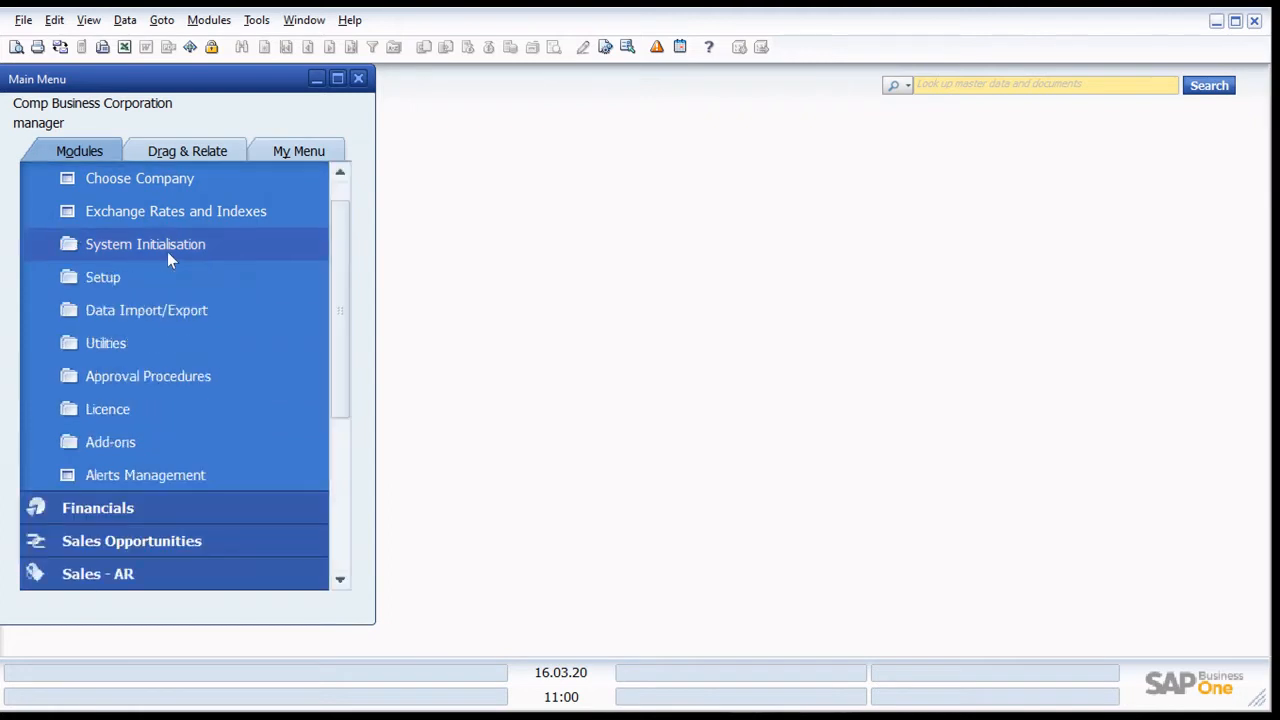
left_click(157, 280)
scroll(253, 418, "down", 1)
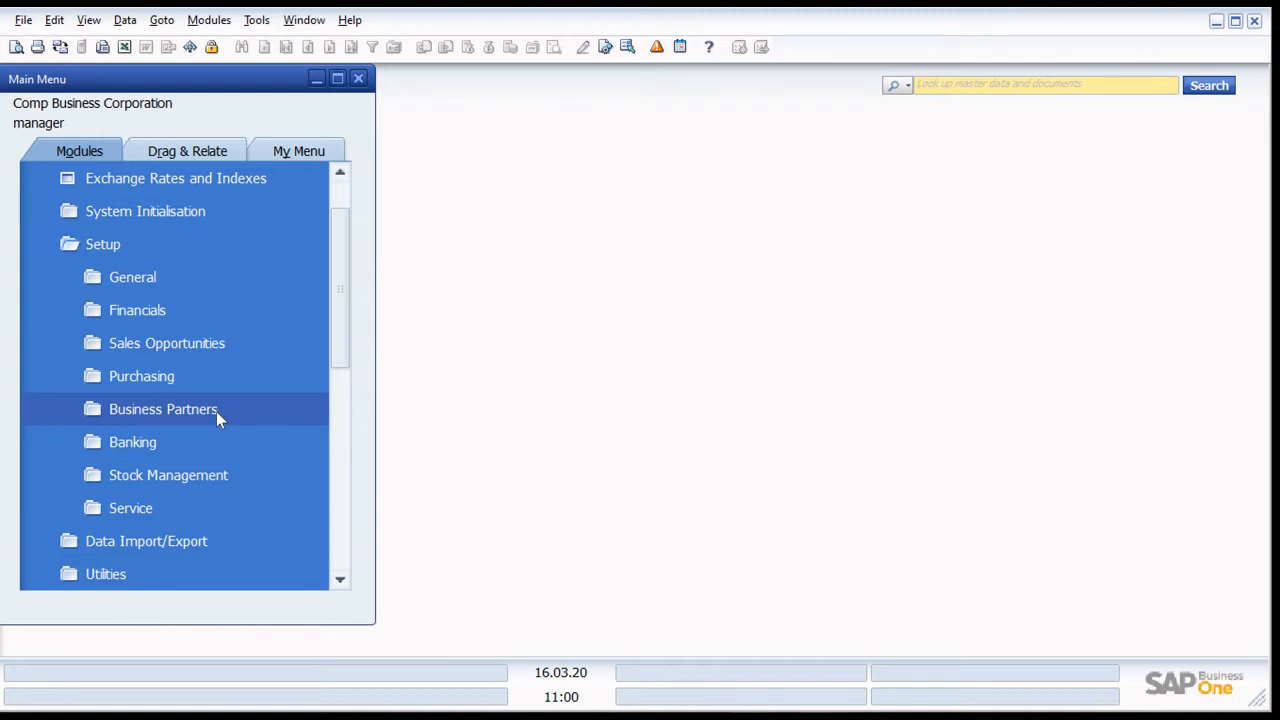
left_click(133, 276)
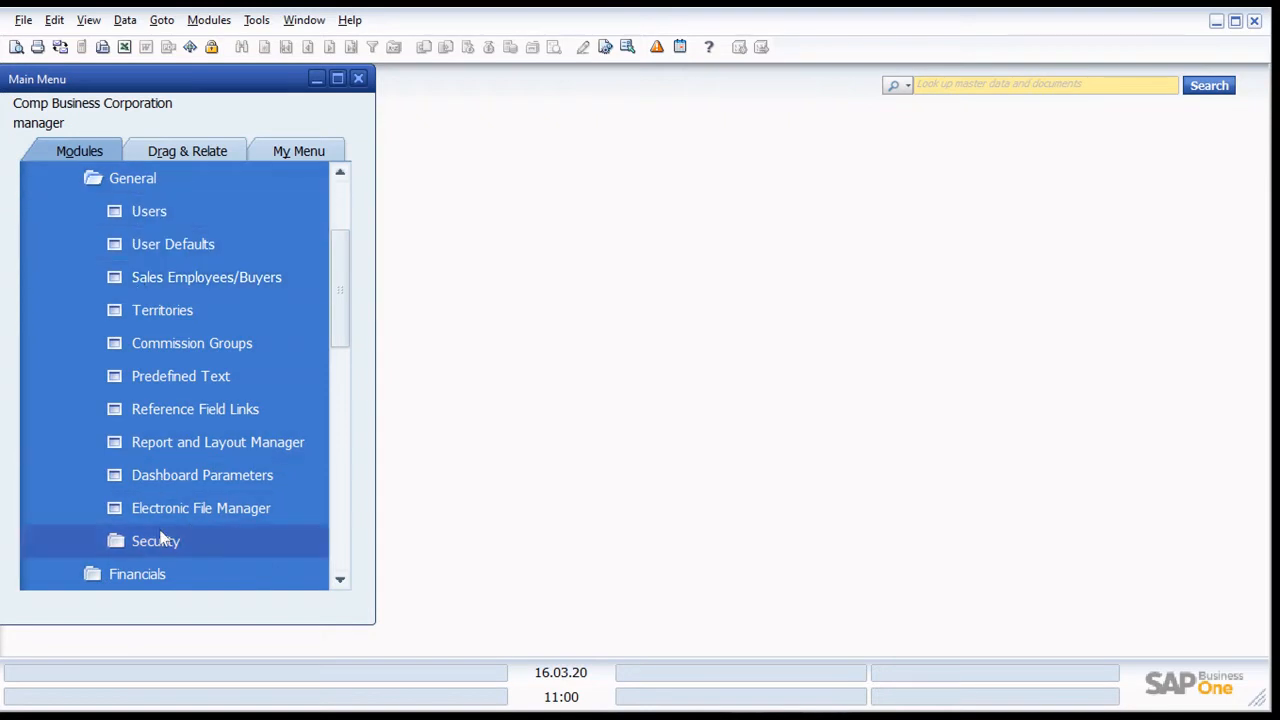
left_click(142, 212)
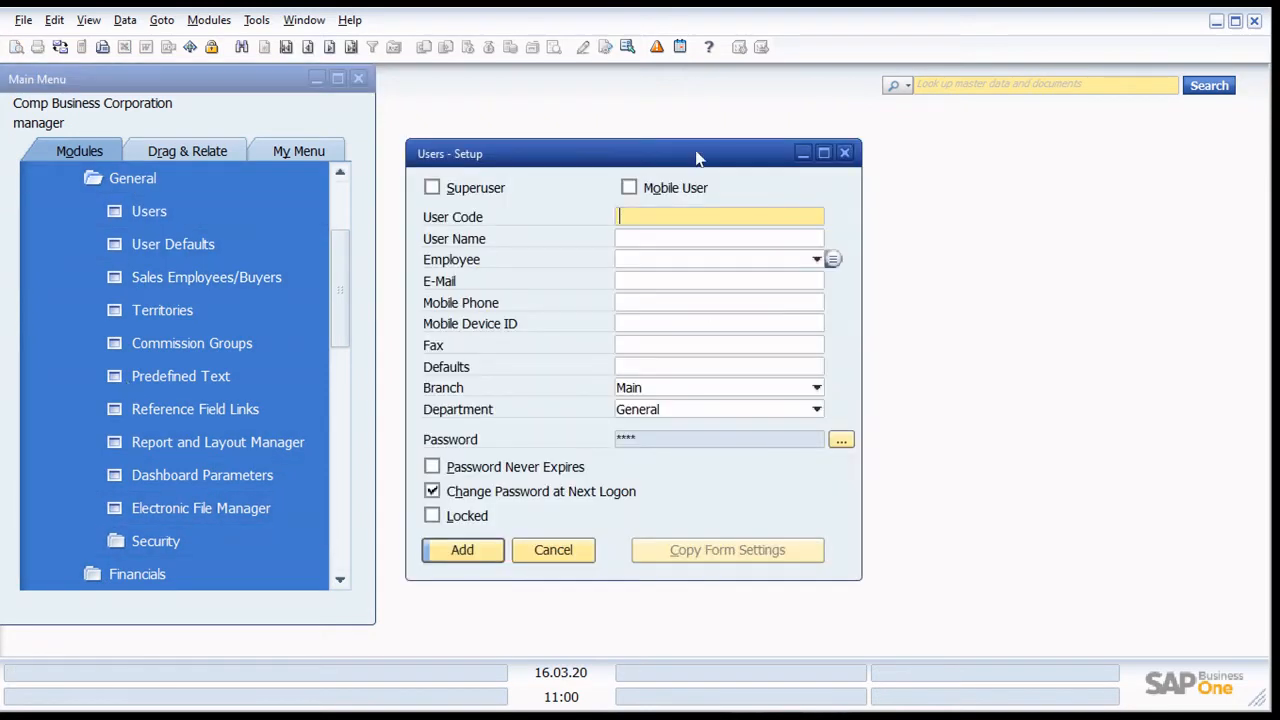
left_click_drag(700, 156, 699, 135)
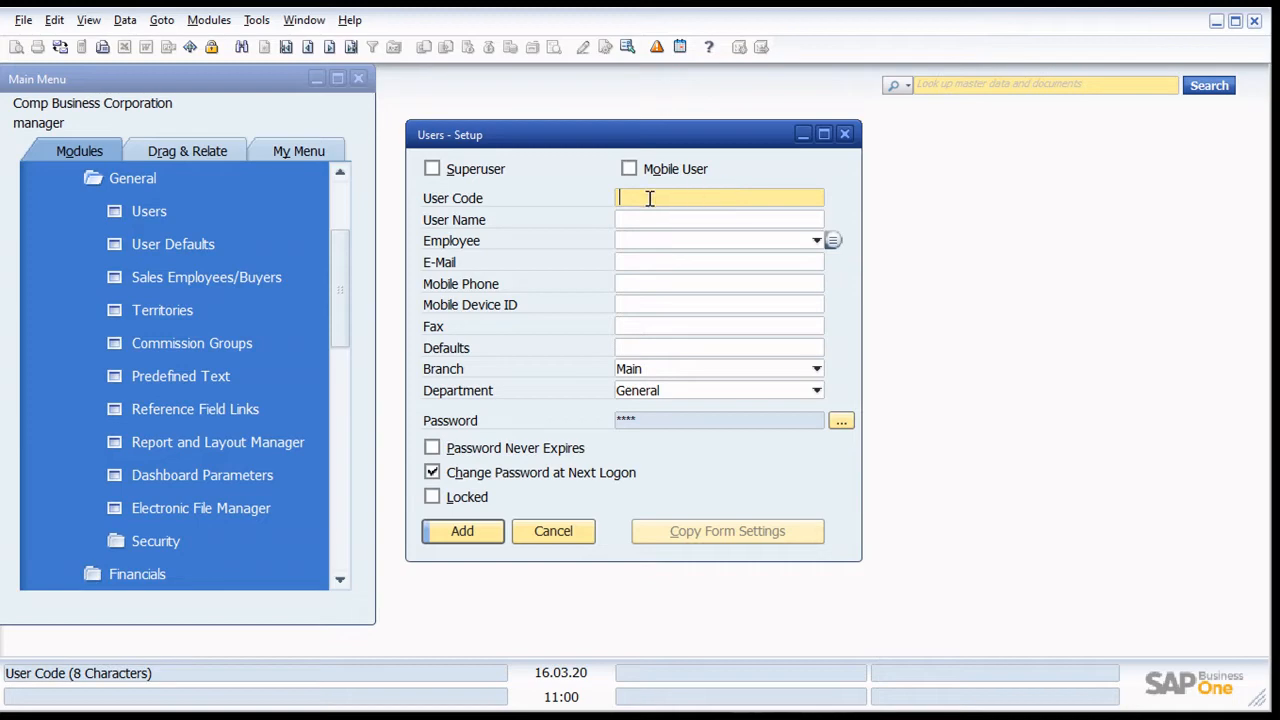
- View the employee list and a blank employee master data record from the user form, and close them without adding a user
left_click(831, 243)
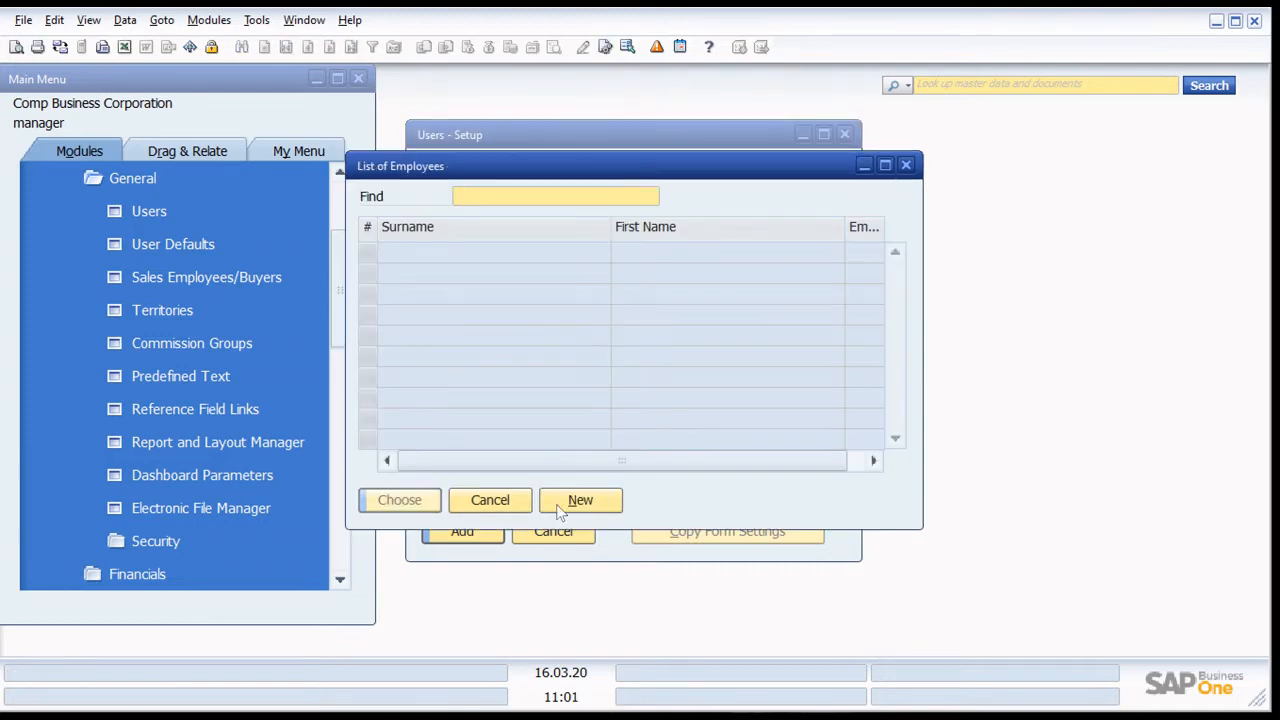
left_click(560, 504)
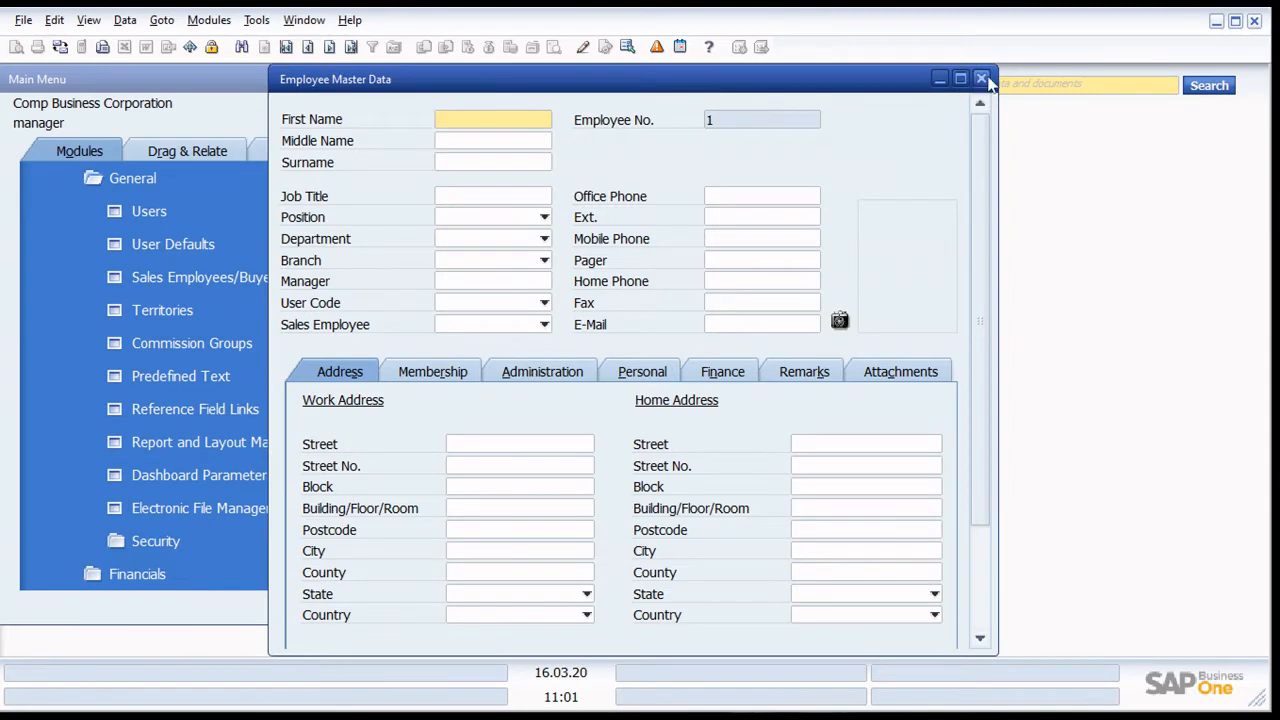
left_click(982, 78)
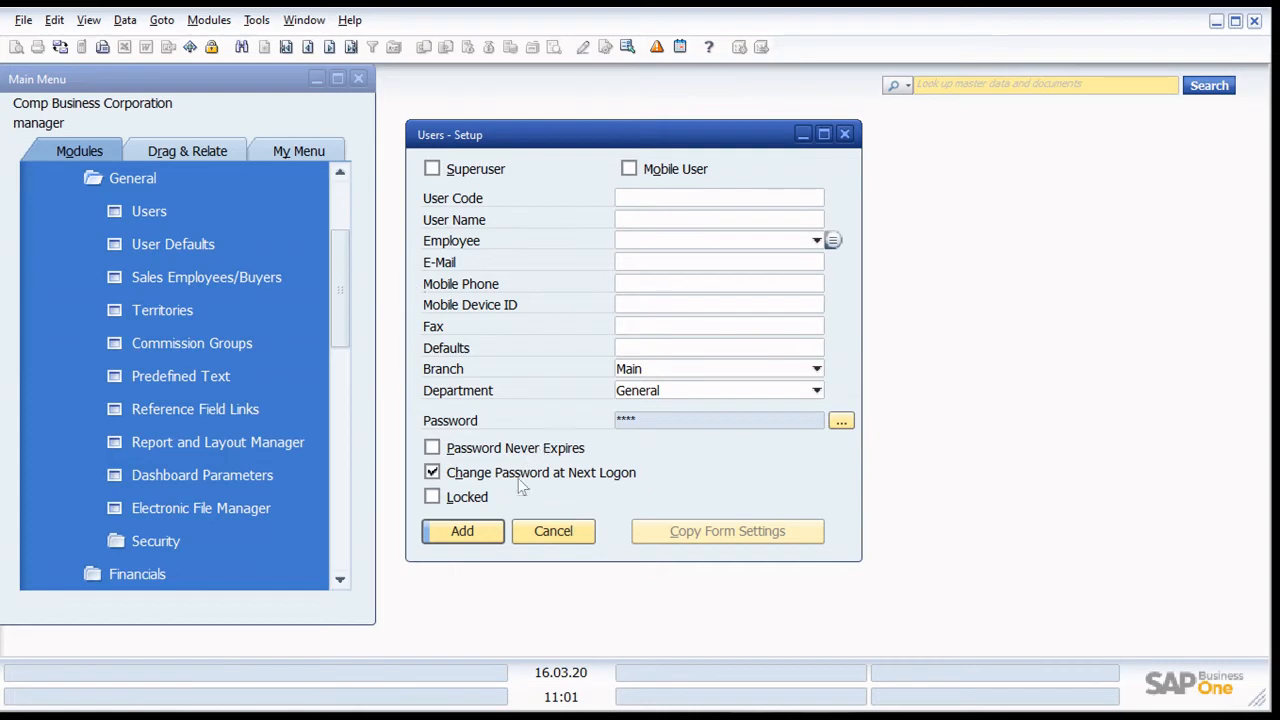
left_click(557, 534)
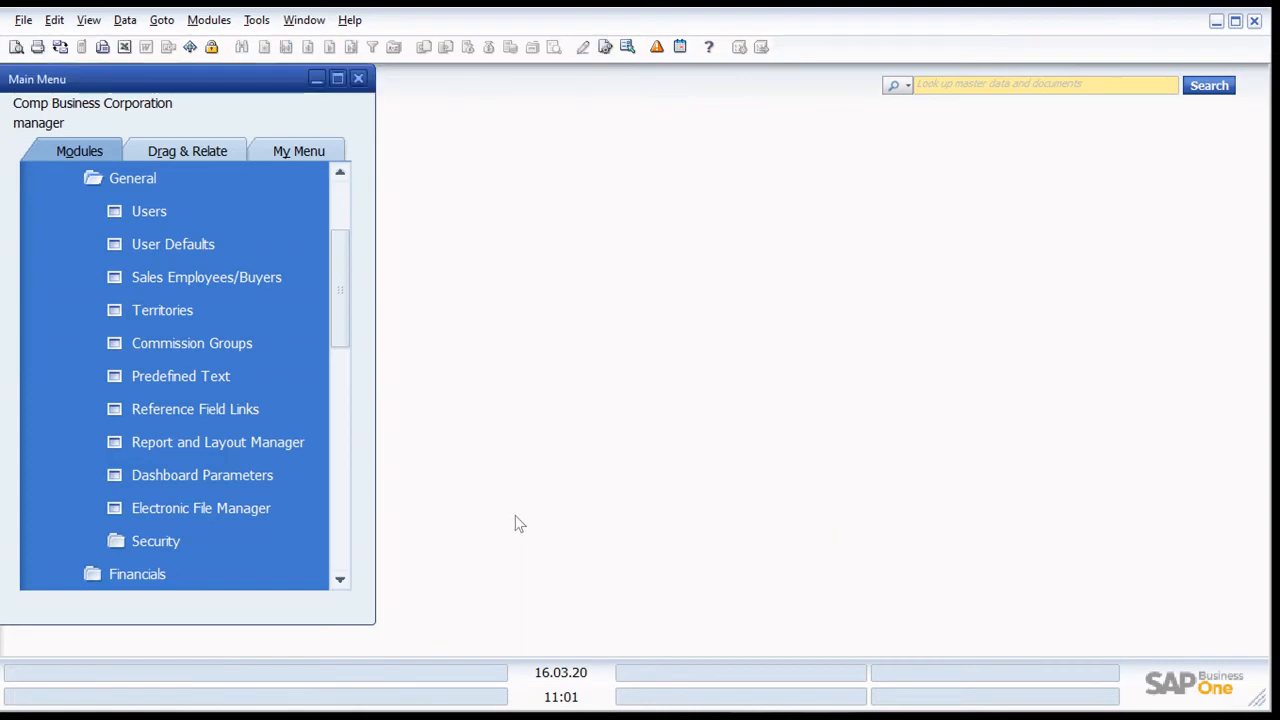
- Open Password Administration from the security setup and review the available security levels, keeping Low selected
left_click(194, 552)
left_click(242, 508)
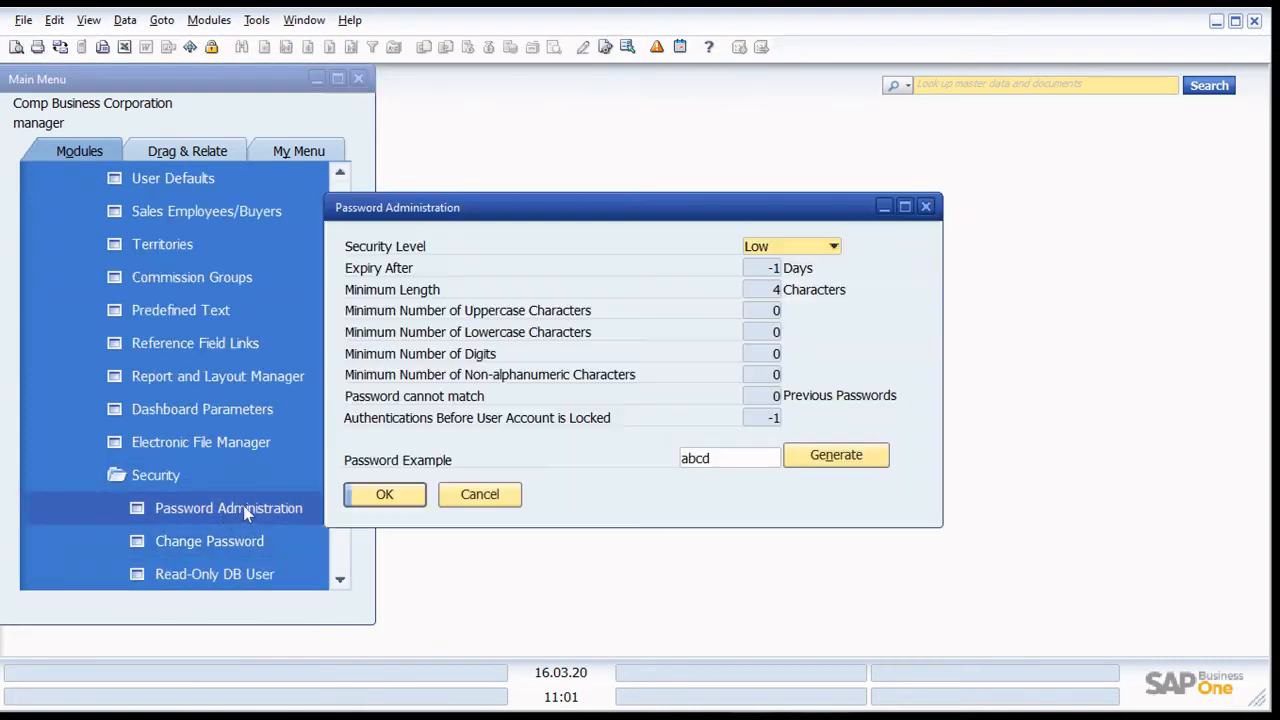
left_click_drag(568, 217, 640, 137)
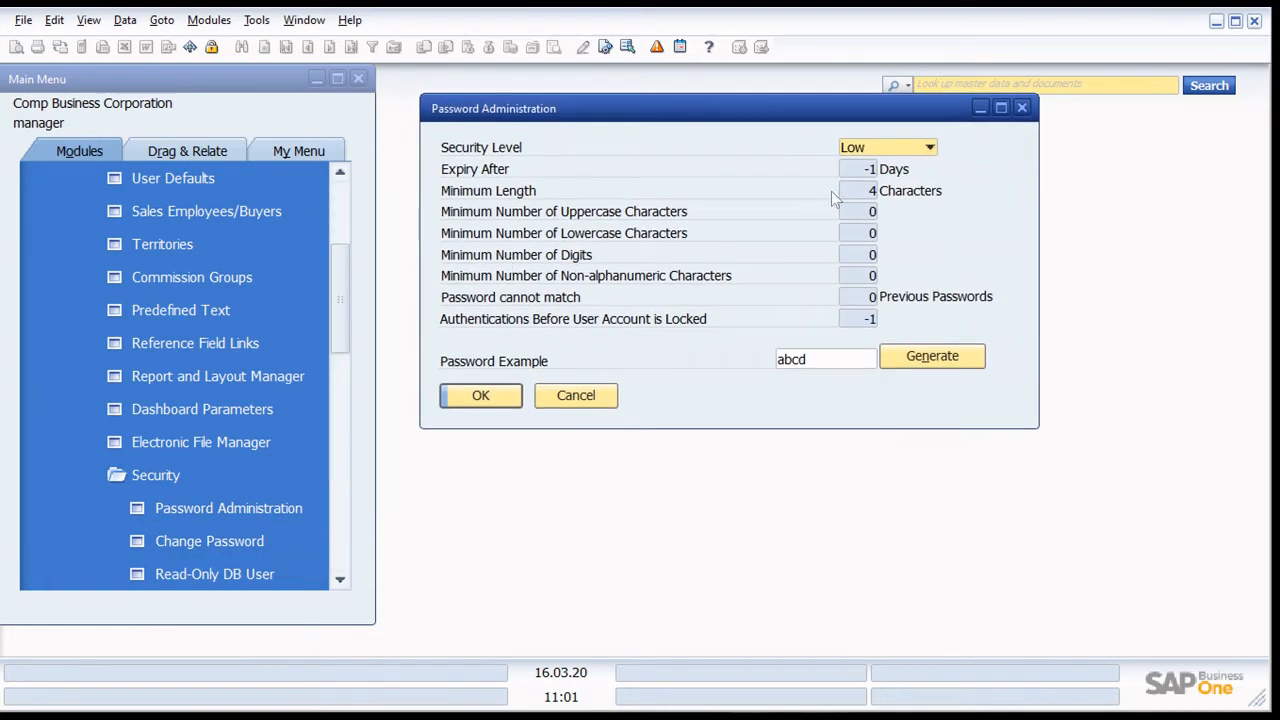
left_click(896, 148)
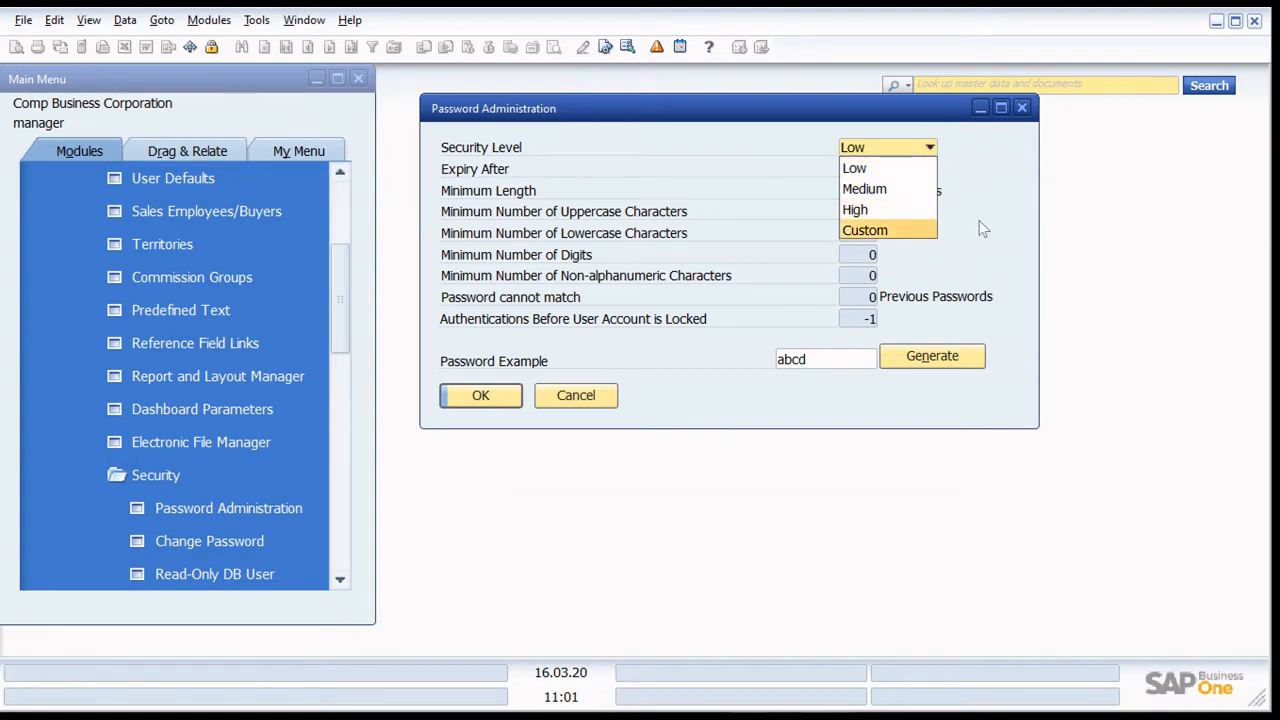
left_click(845, 173)
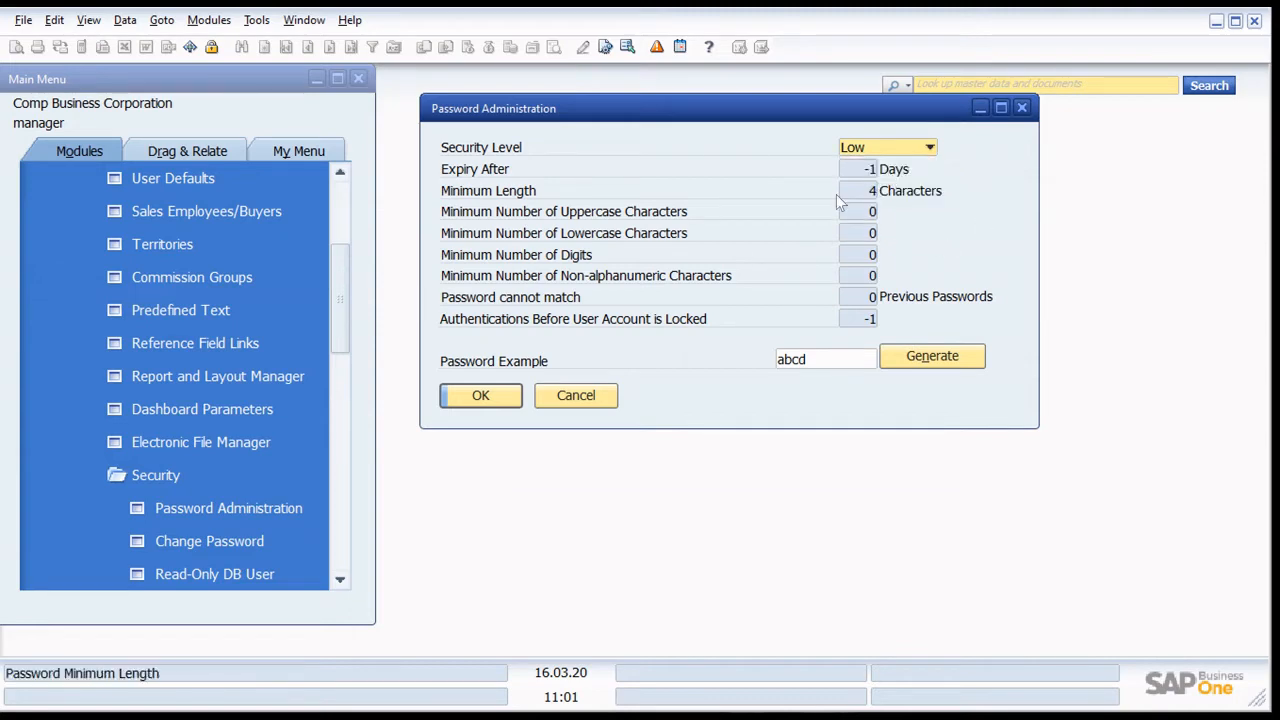
left_click(876, 149)
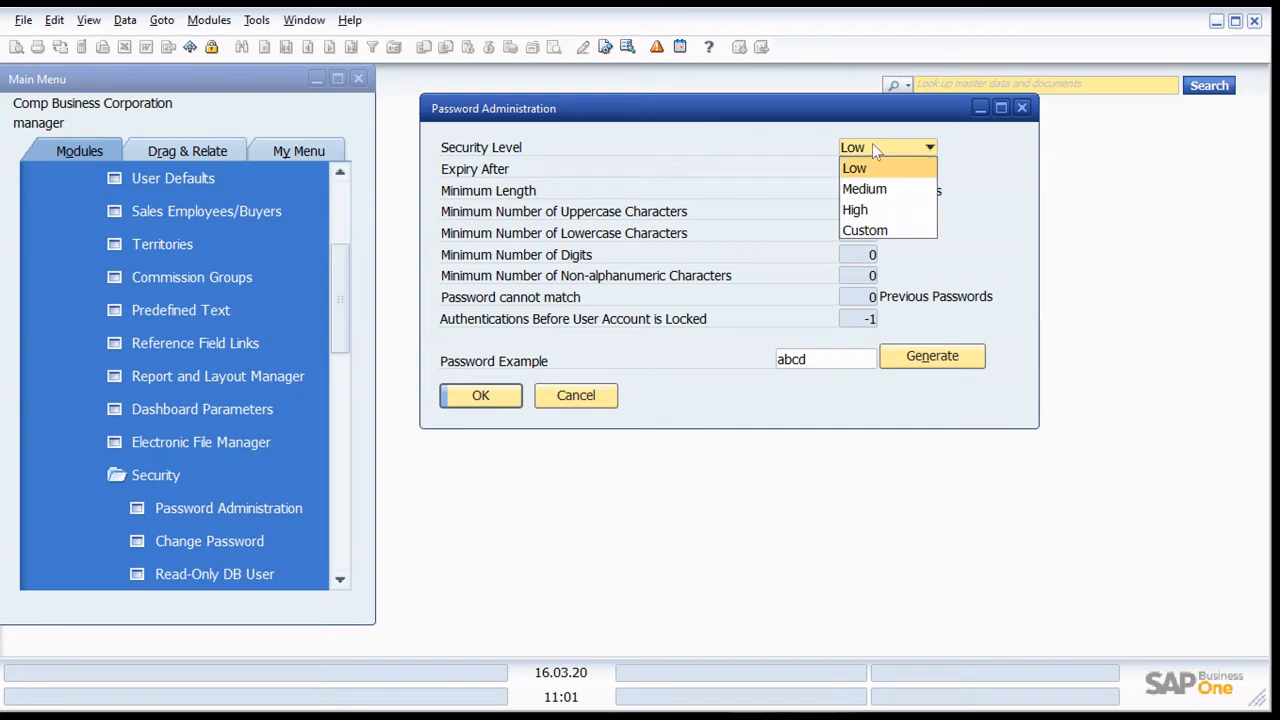
left_click(1000, 183)
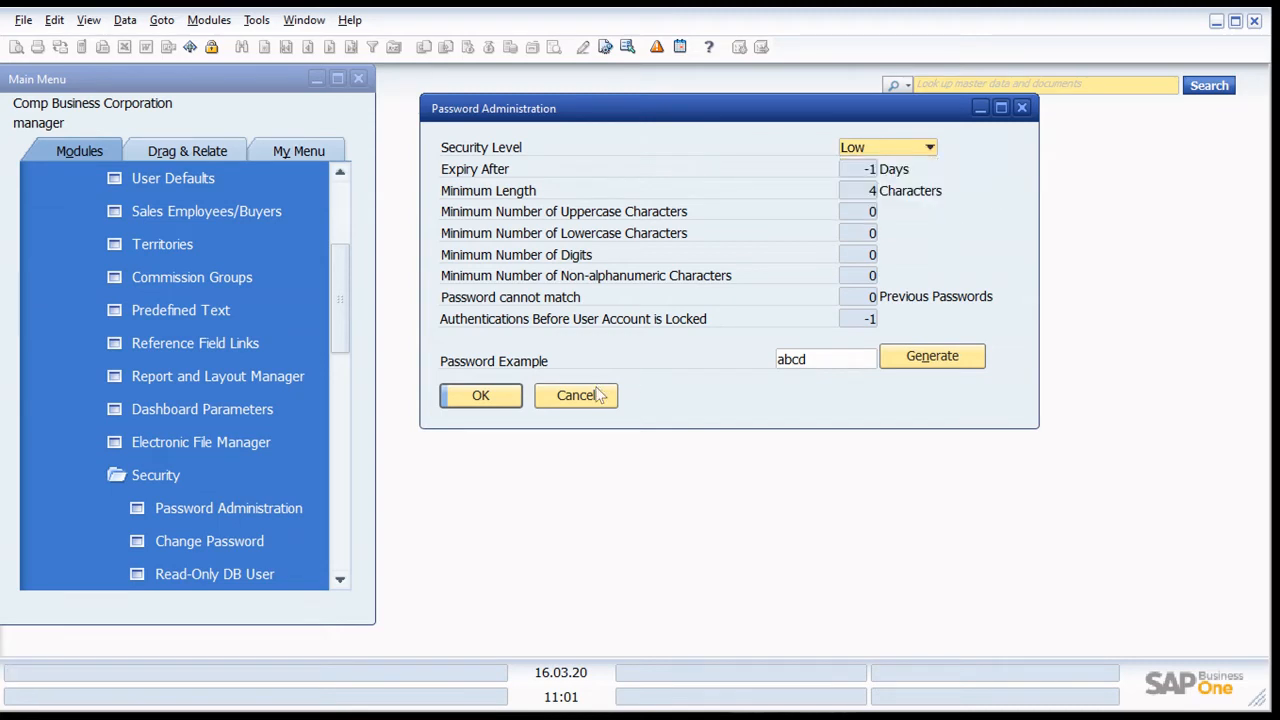
- Close Password Administration without changes and expand the Financials group in the administration setup
left_click(560, 391)
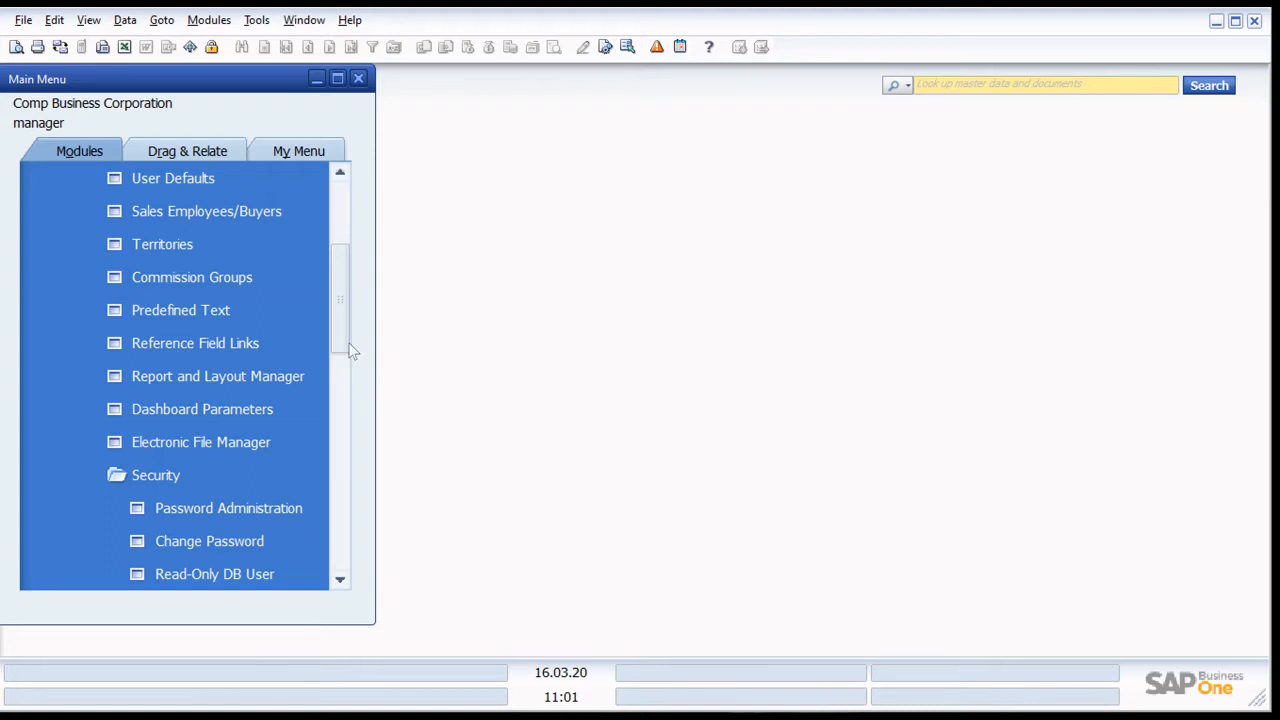
scroll(350, 334, "down", 2)
left_click(239, 407)
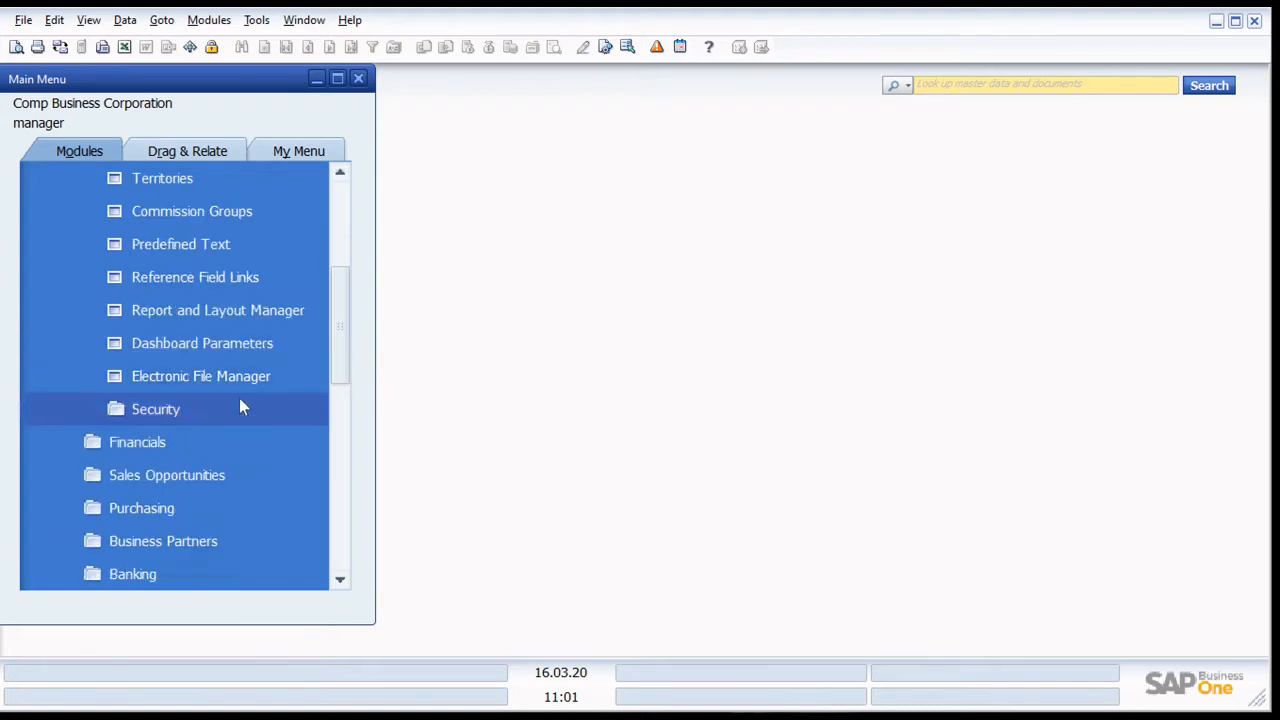
scroll(238, 405, "up", 5)
left_click(176, 220)
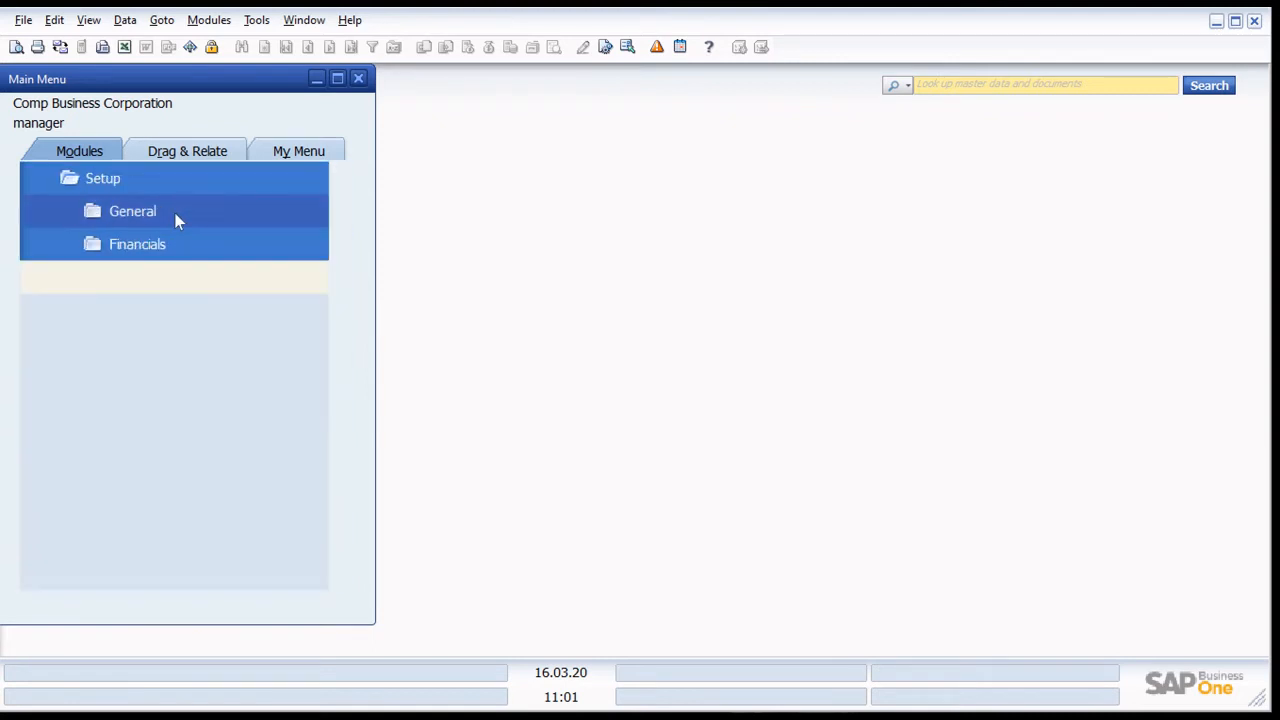
left_click(170, 250)
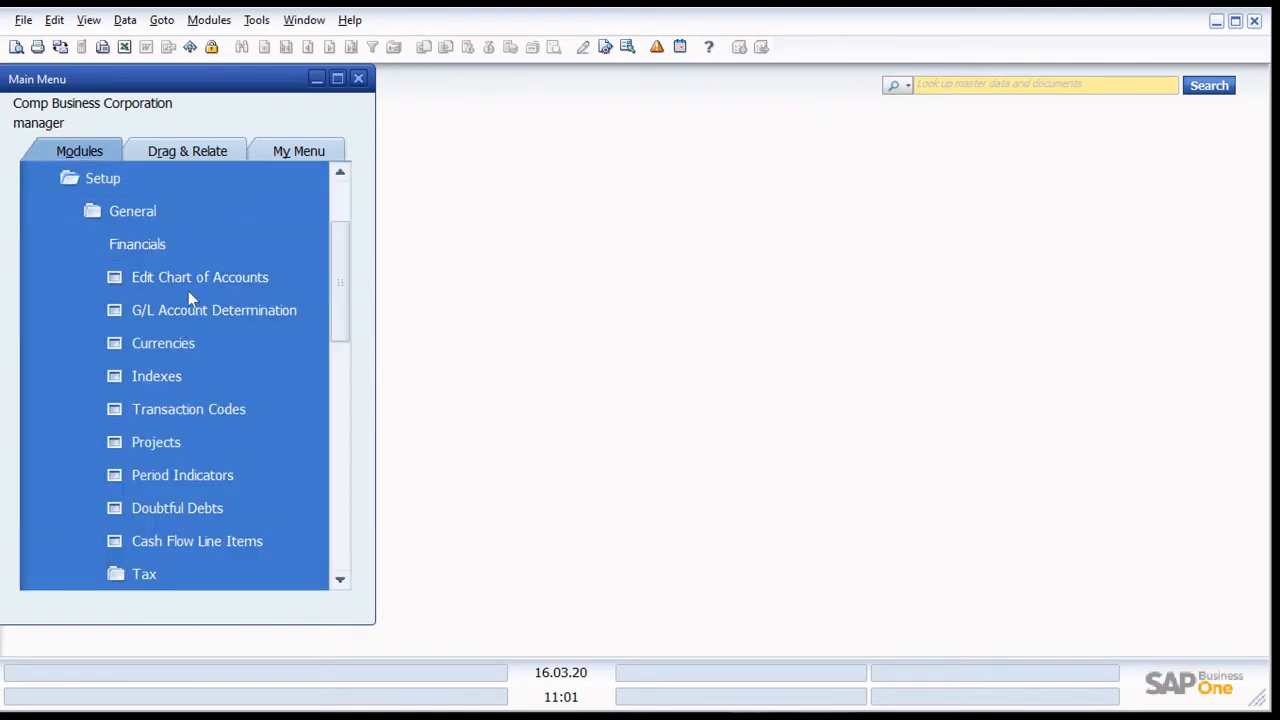
- Open Edit Chart of Accounts from the financials setup with all account drawers from Assets to Taxation and Extraordinary Items selected
left_click(232, 284)
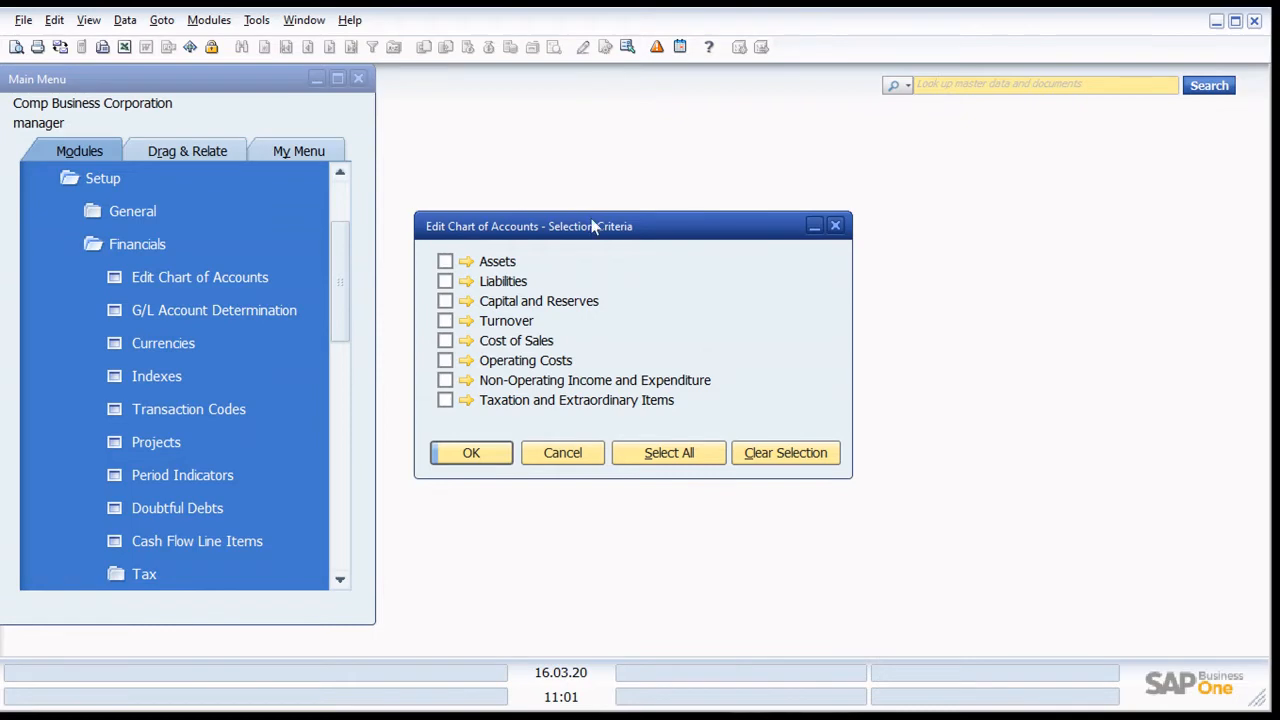
left_click_drag(593, 227, 639, 130)
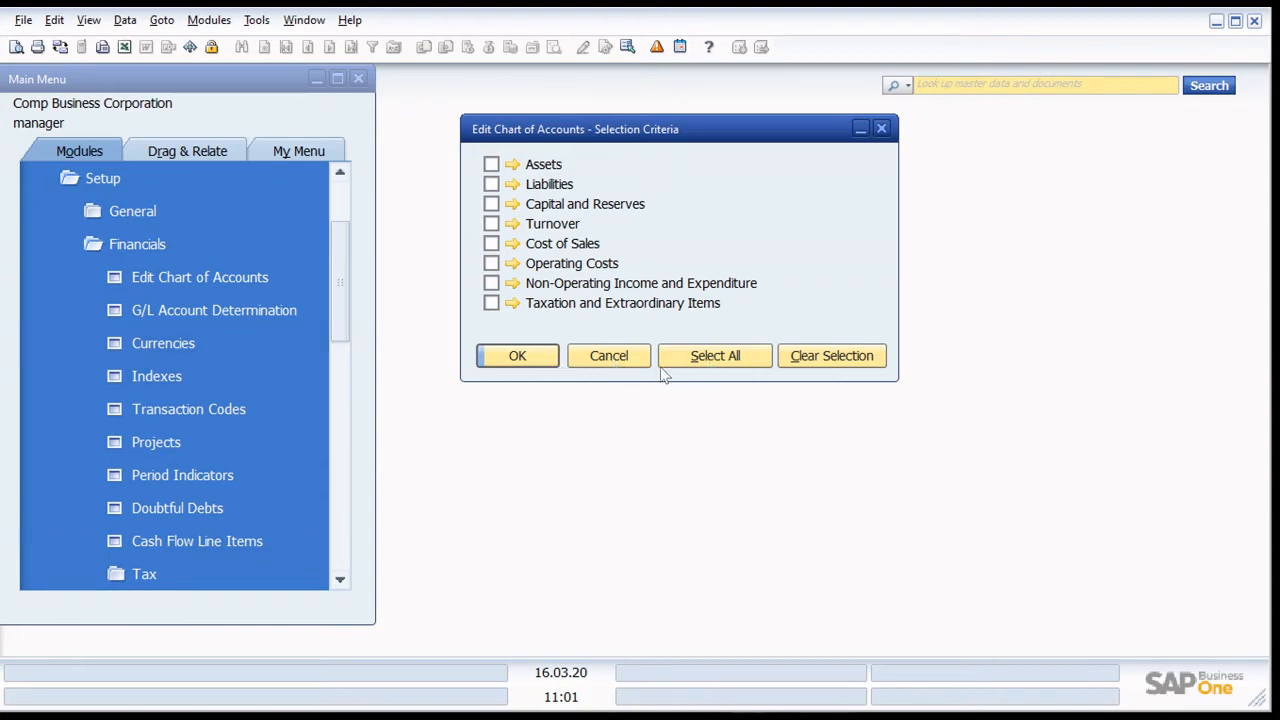
left_click(630, 357)
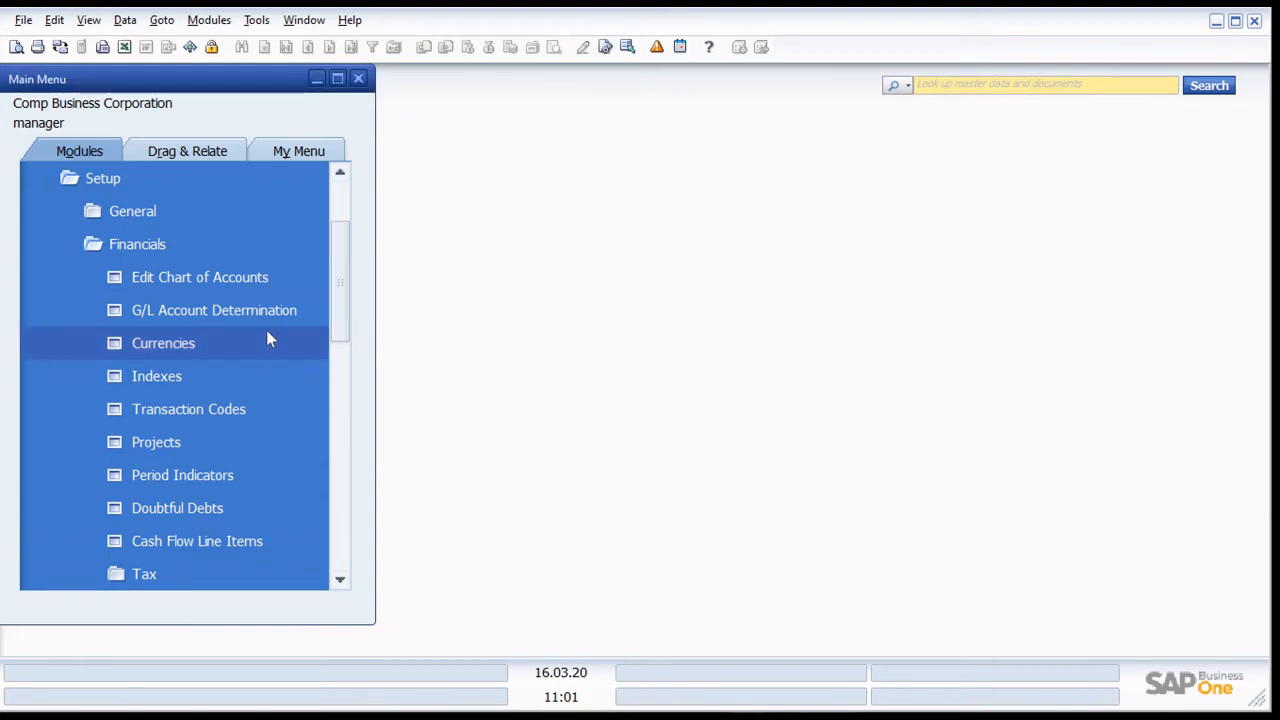
left_click(250, 282)
left_click(712, 357)
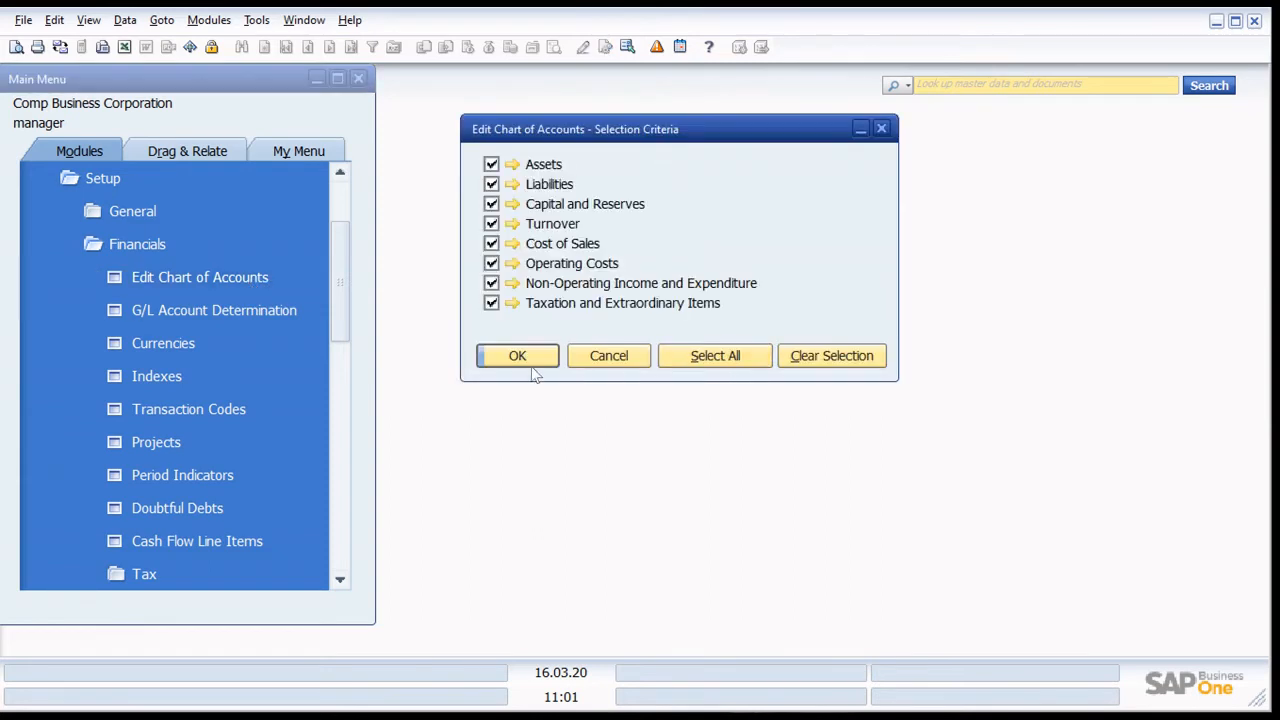
left_click(522, 358)
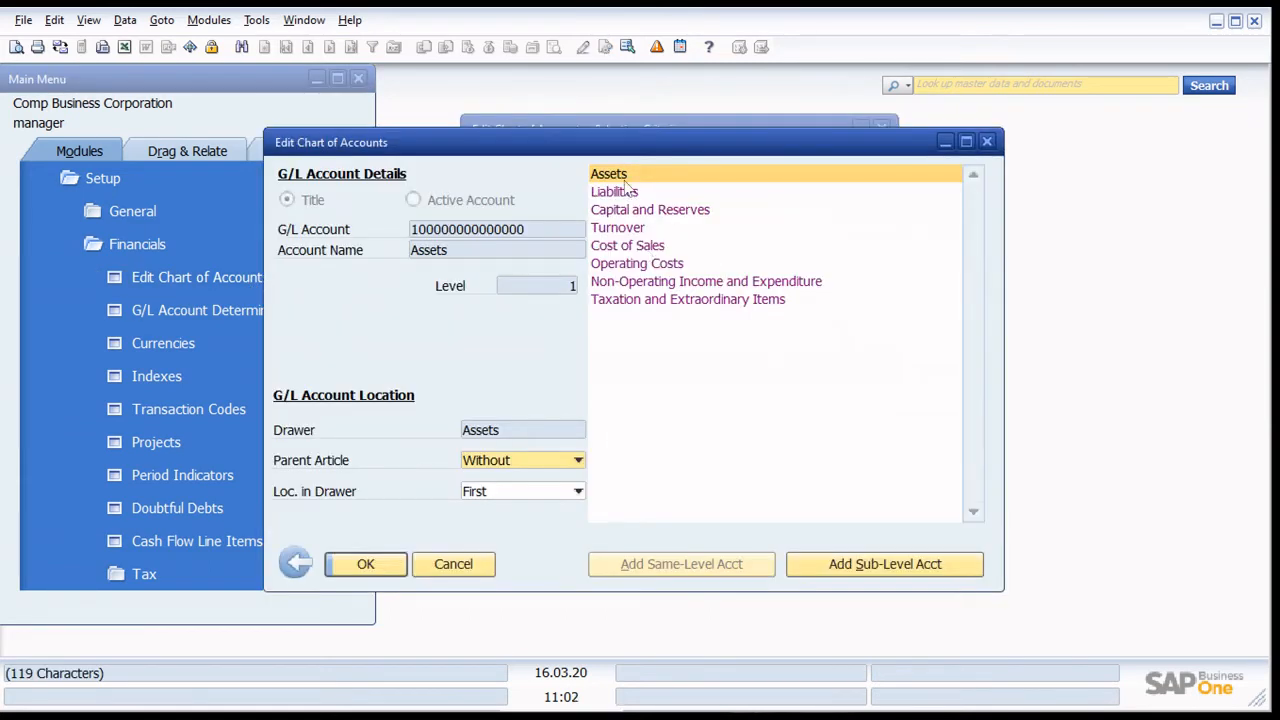
- Examine the G/L account details of the top-level drawers in the chart of accounts
key("Down")
key("Down")
key("Down")
key("Down")
key("Down")
key("Down")
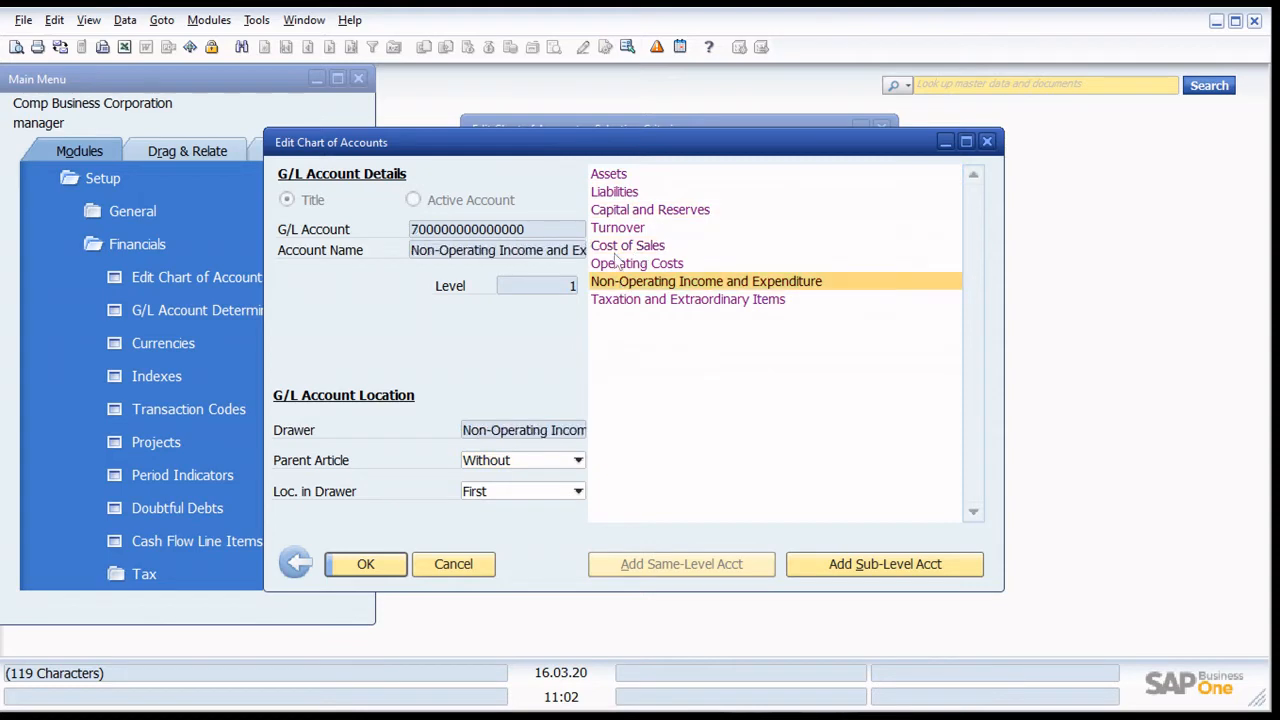
left_click(598, 175)
left_click(609, 192)
left_click(622, 210)
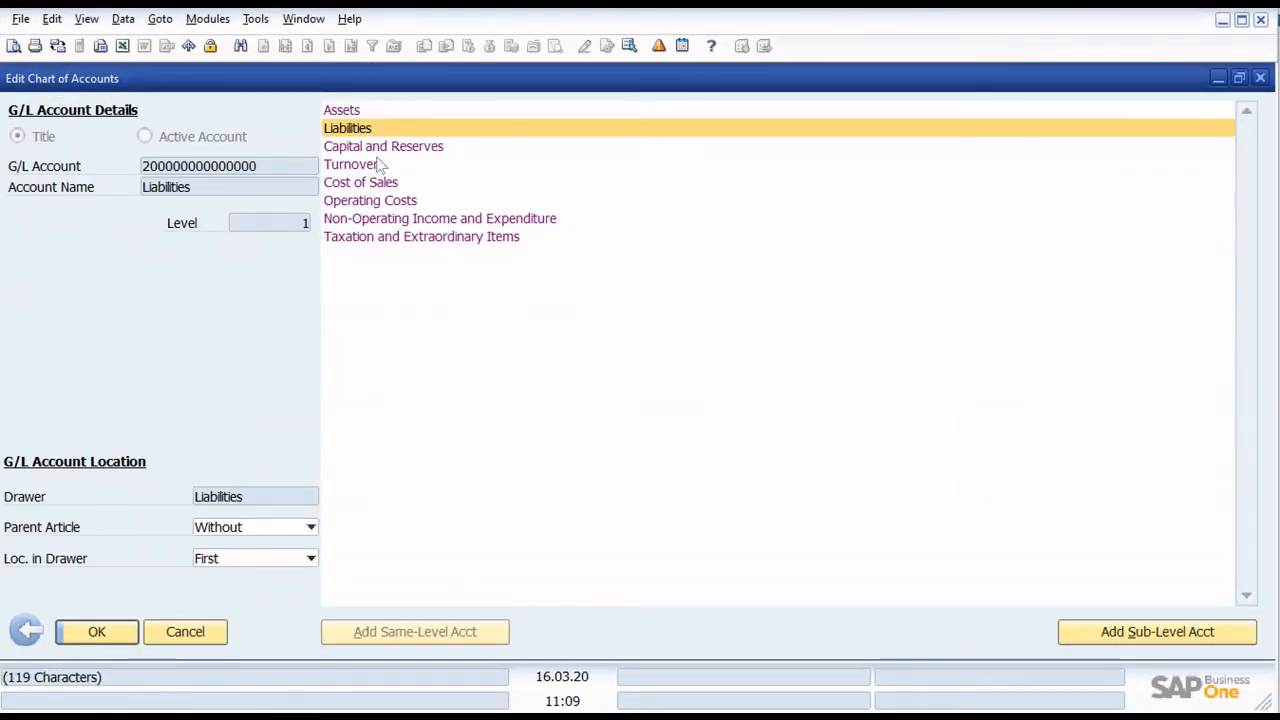
- Add a level 2 title account under Assets with code A11000 and name Current Assets, and save it
left_click(341, 110)
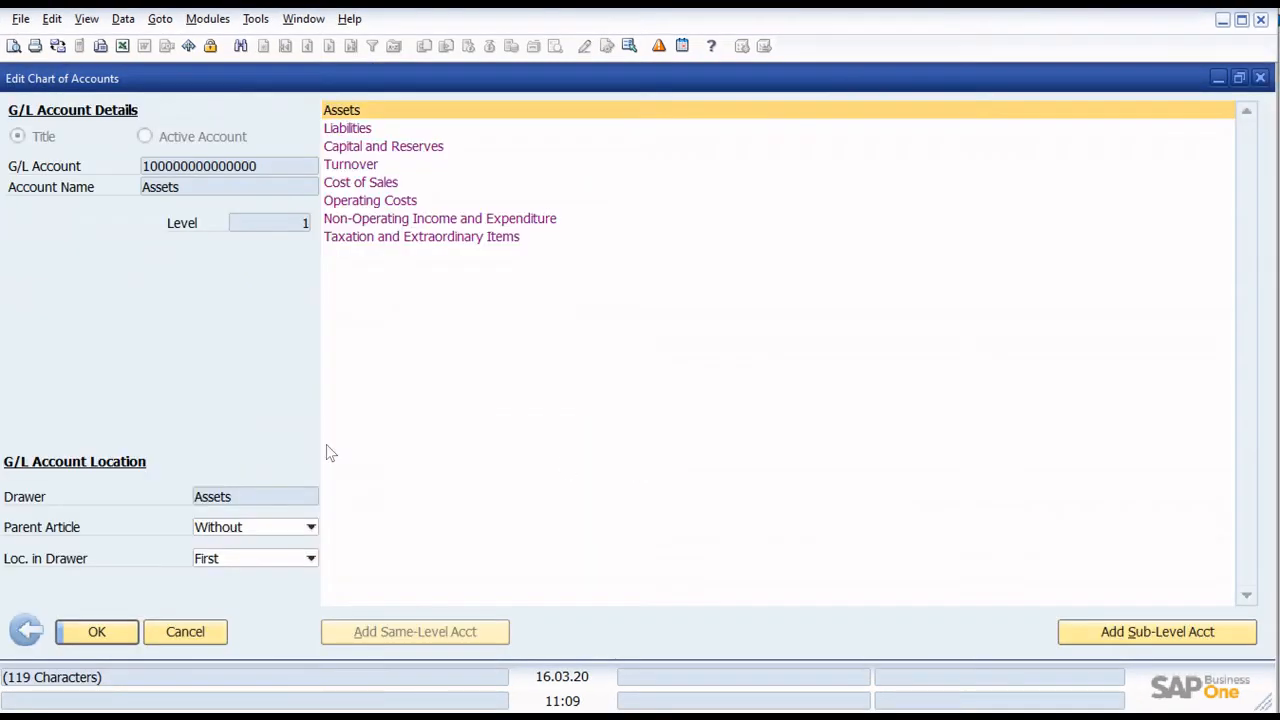
left_click(1140, 631)
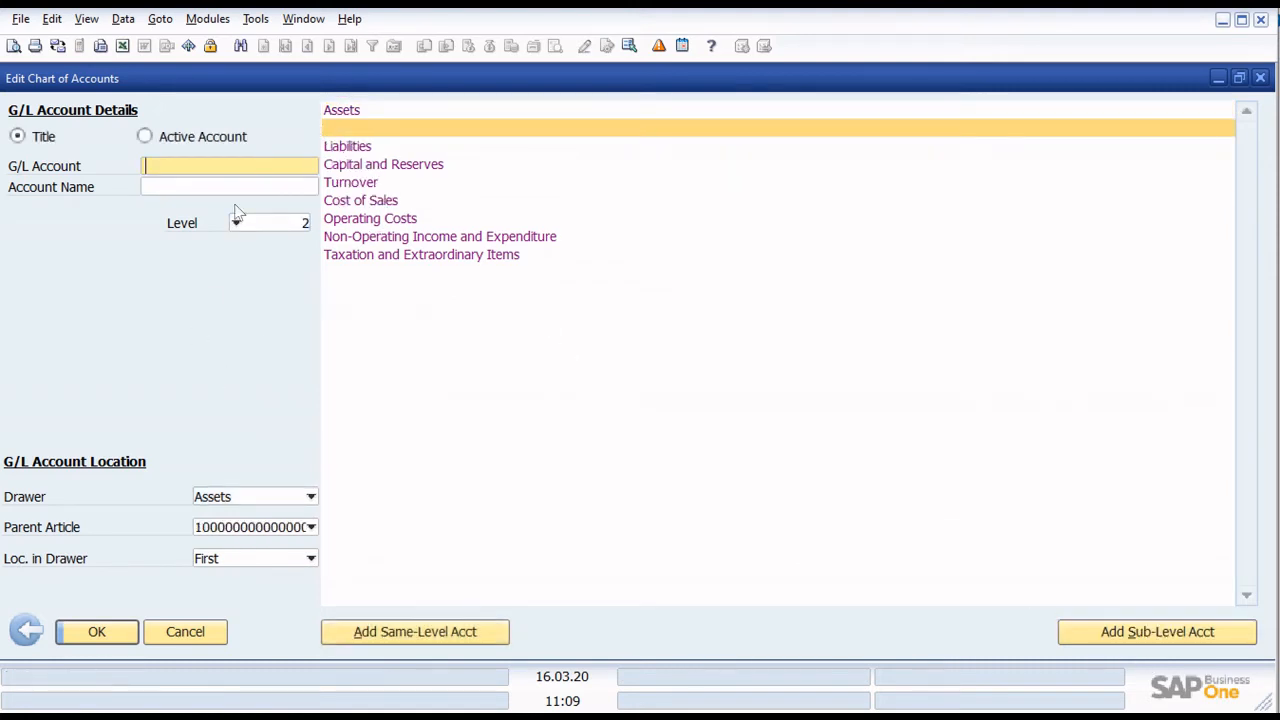
key("Tab")
type("C")
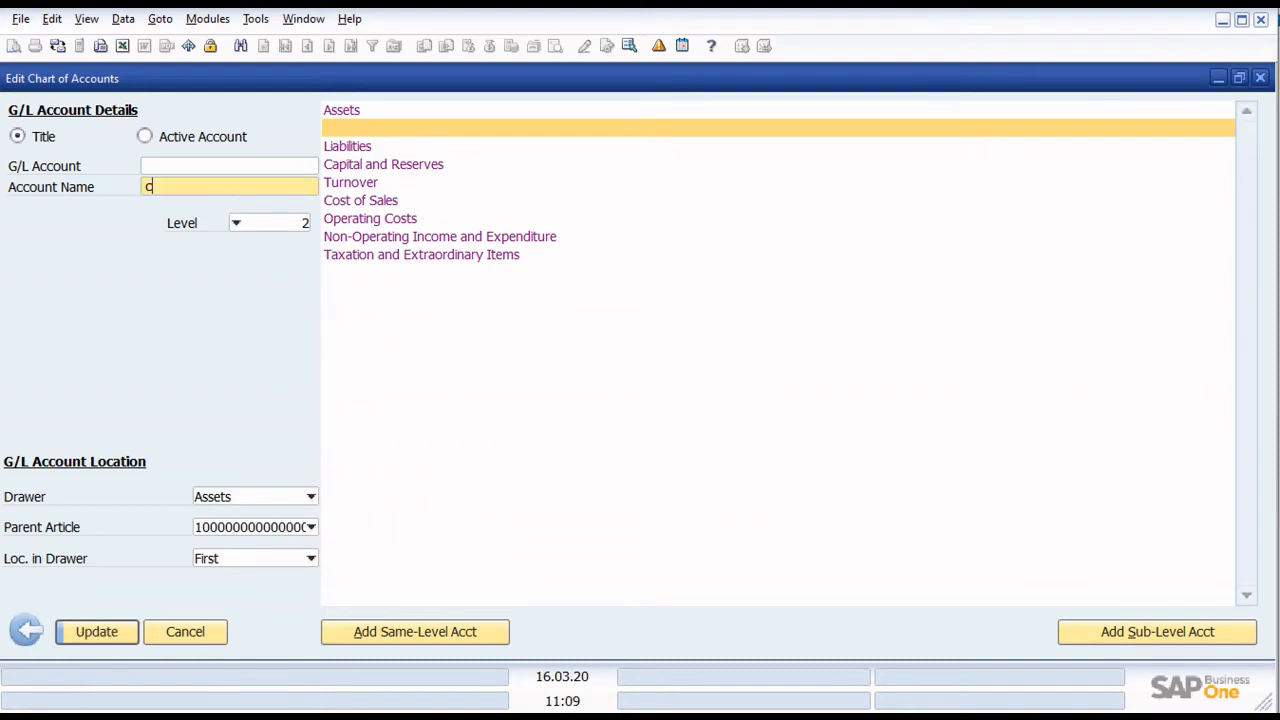
type("d")
key("BackSpace")
key("BackSpace")
type("Current Assets")
left_click(186, 170)
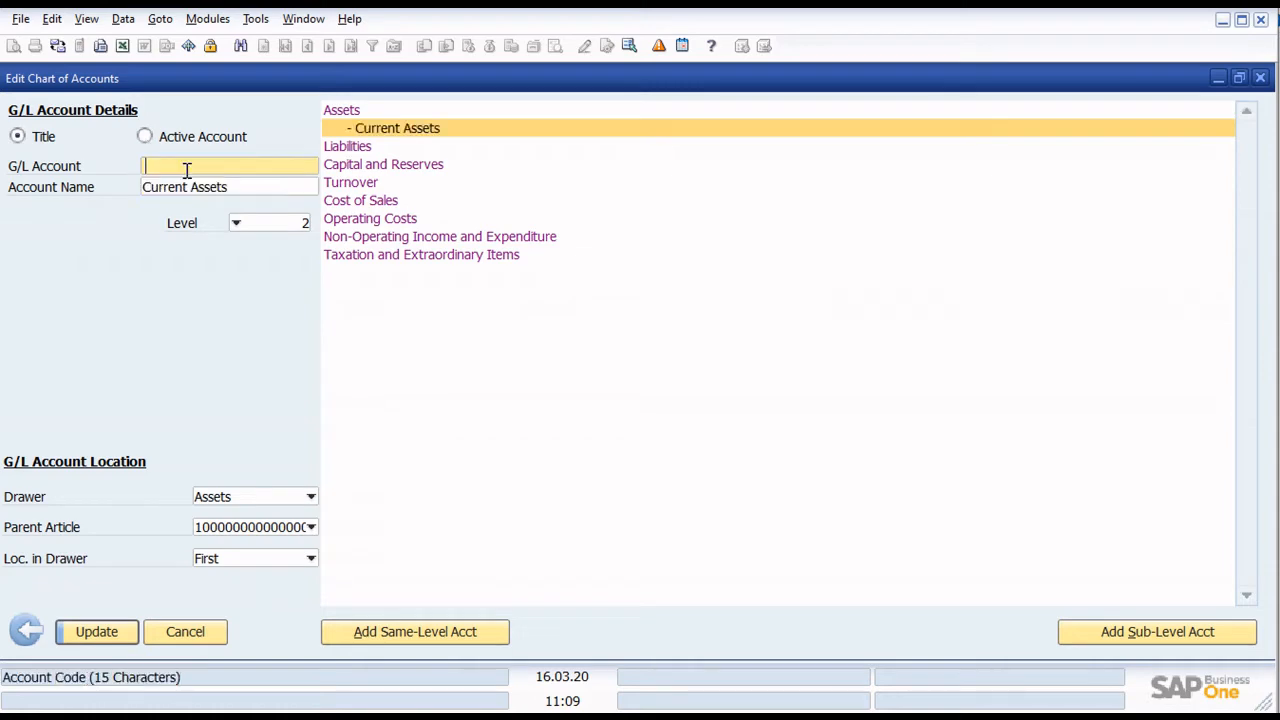
type("A11000")
left_click(96, 631)
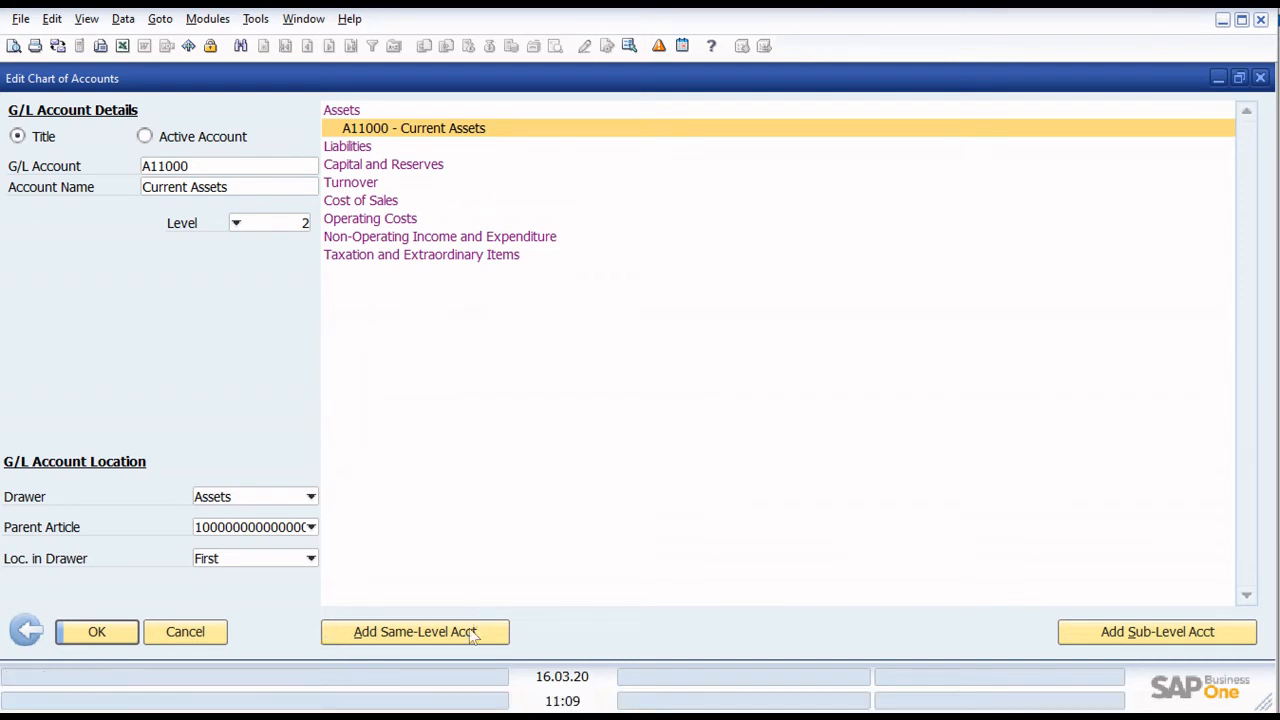
- Add a second sub-level title account under Assets with code A12000 and name Non-current Assets, and save it
left_click(345, 111)
left_click(1105, 631)
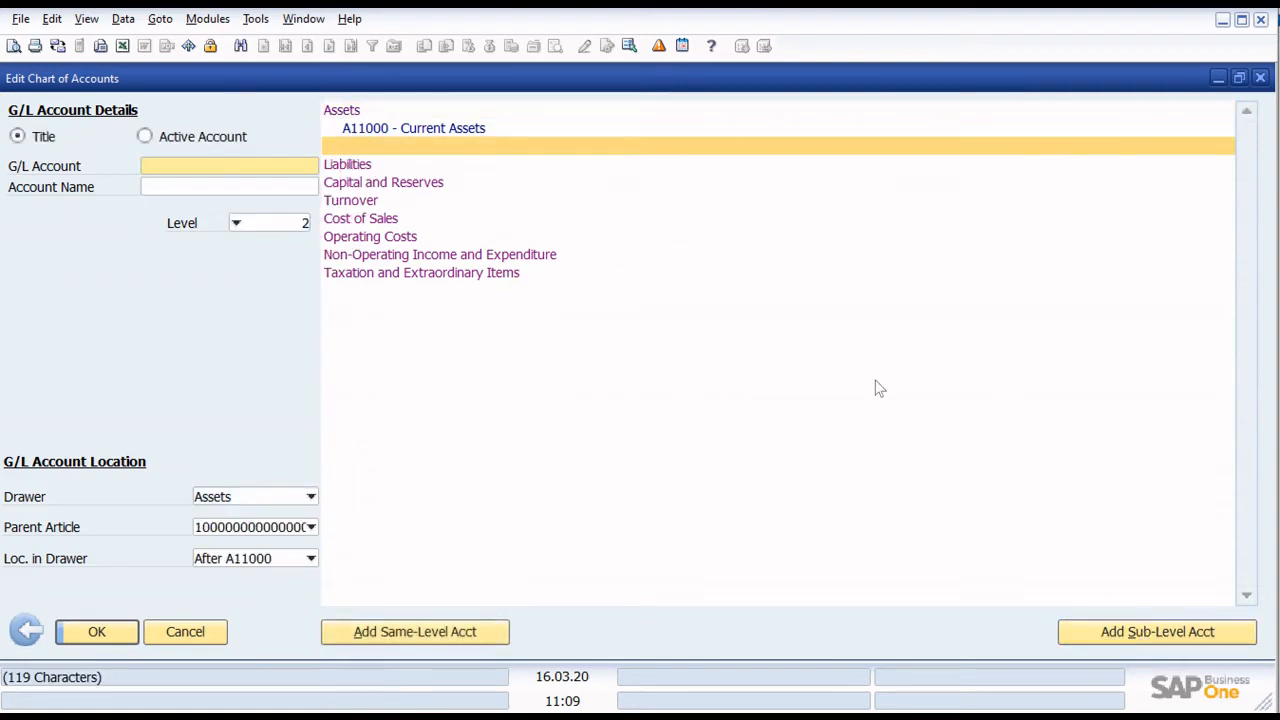
type("a")
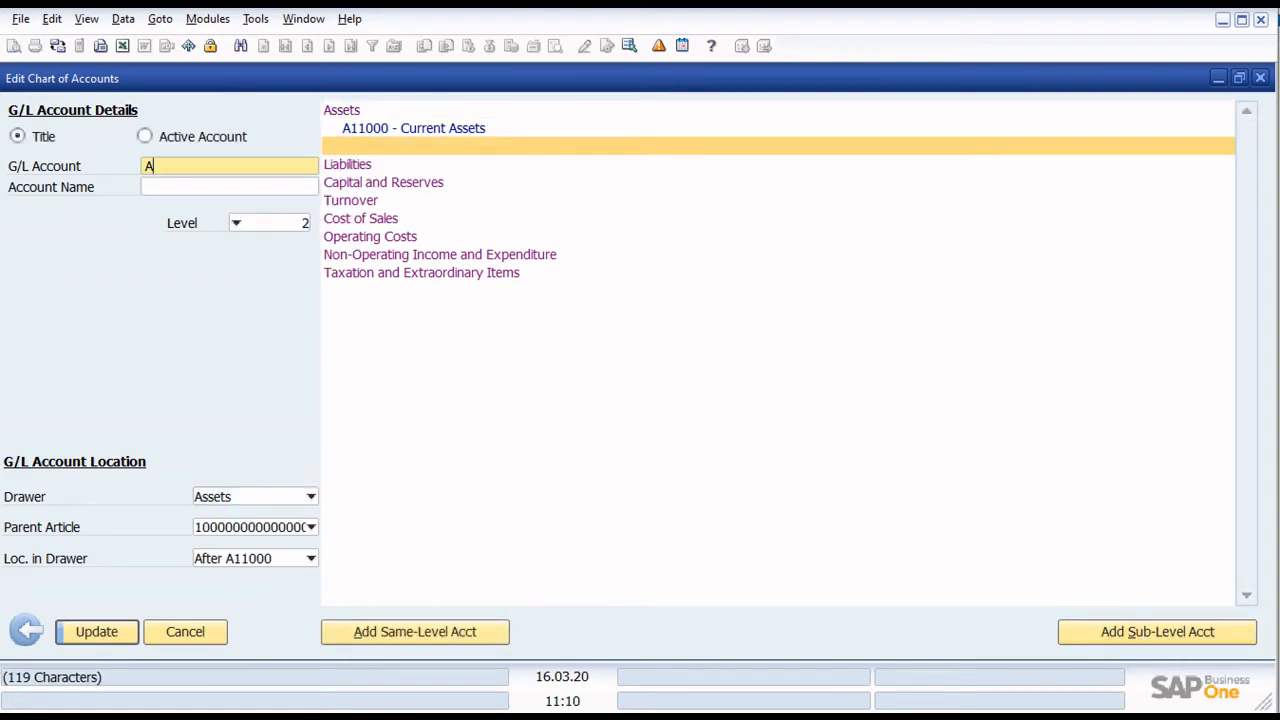
type("12000")
key("Tab")
type("Non")
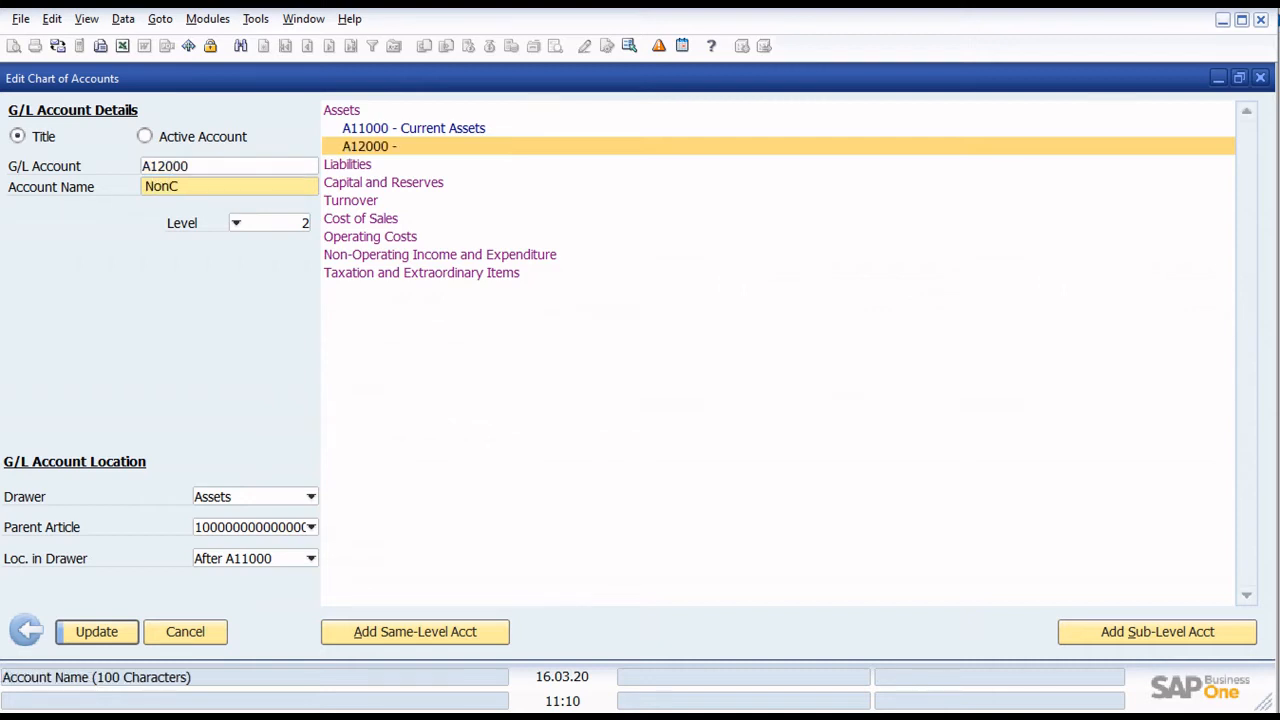
type("-current Assets")
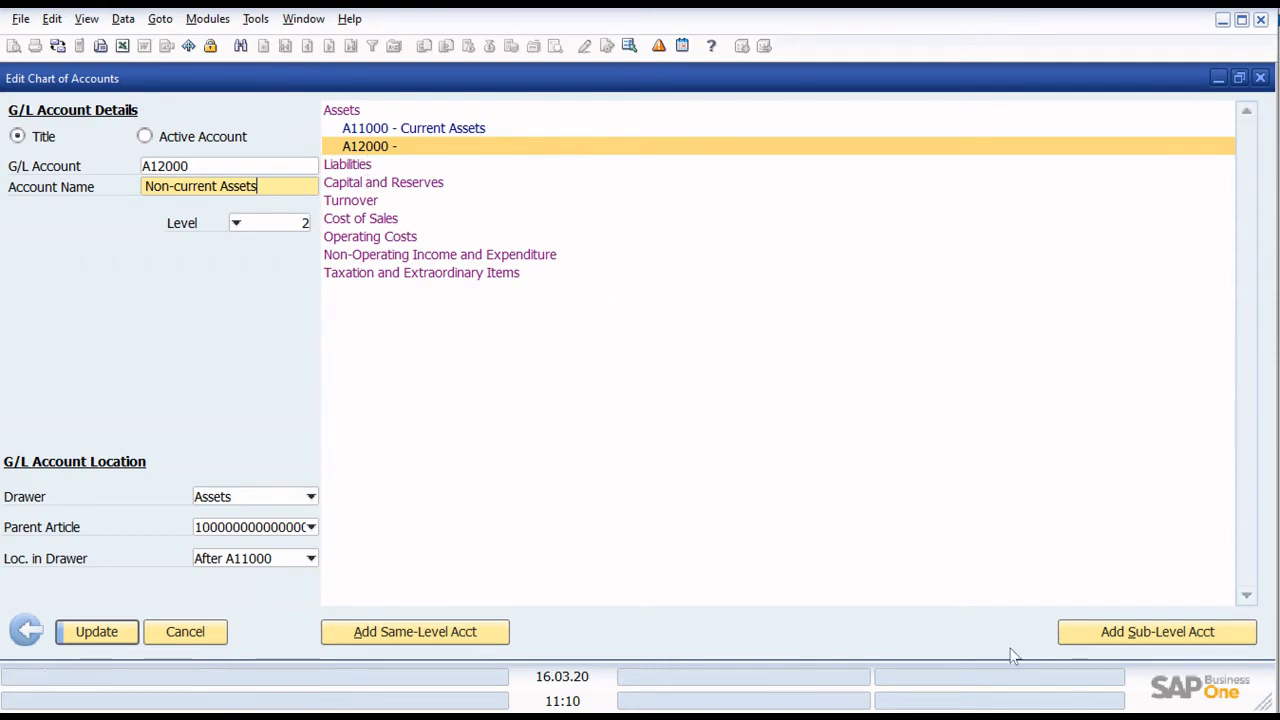
left_click(117, 634)
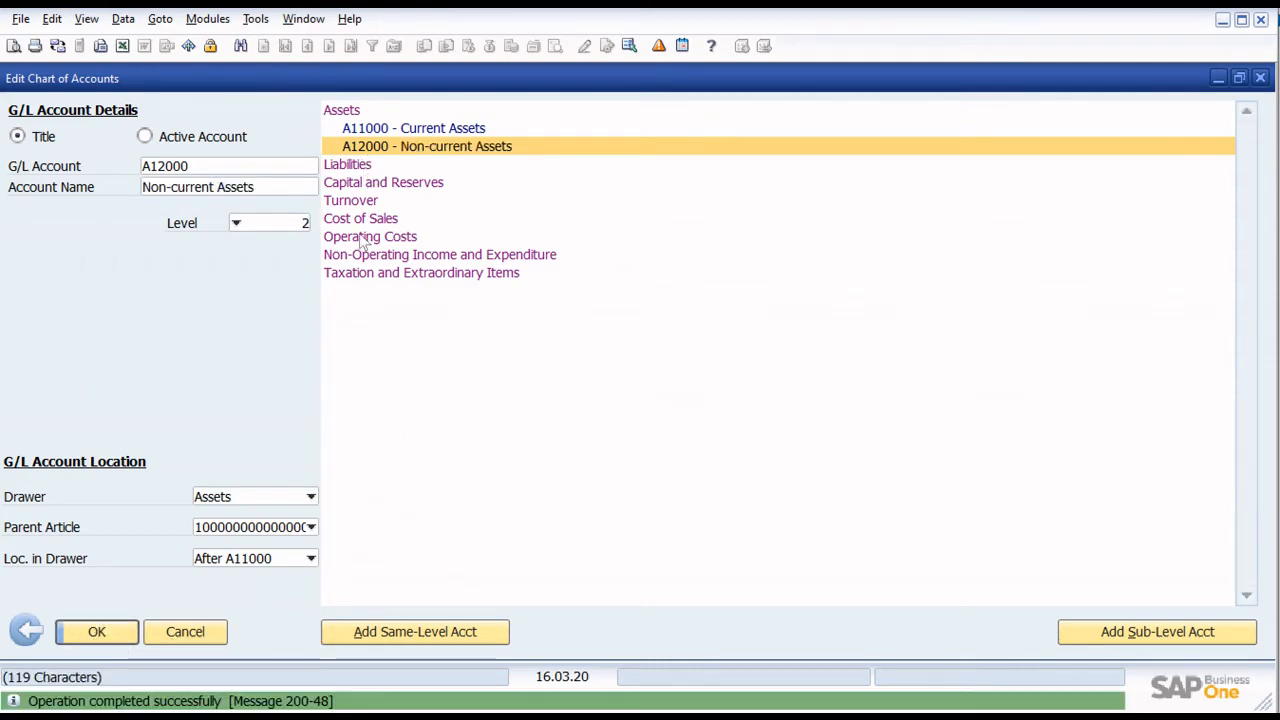
- Add a sub-level title account under A11000 Current Assets with code A11100010 and name Cash and Cash Equivalents, and save it
left_click(470, 130)
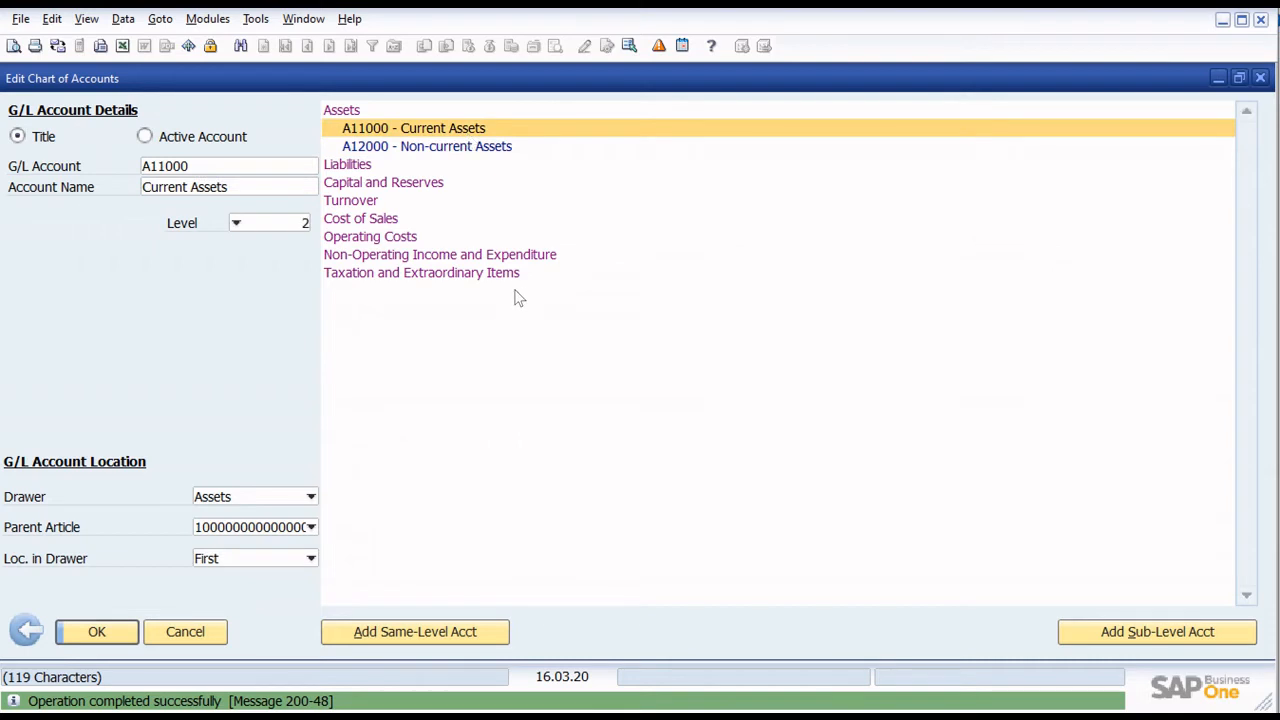
left_click(1170, 636)
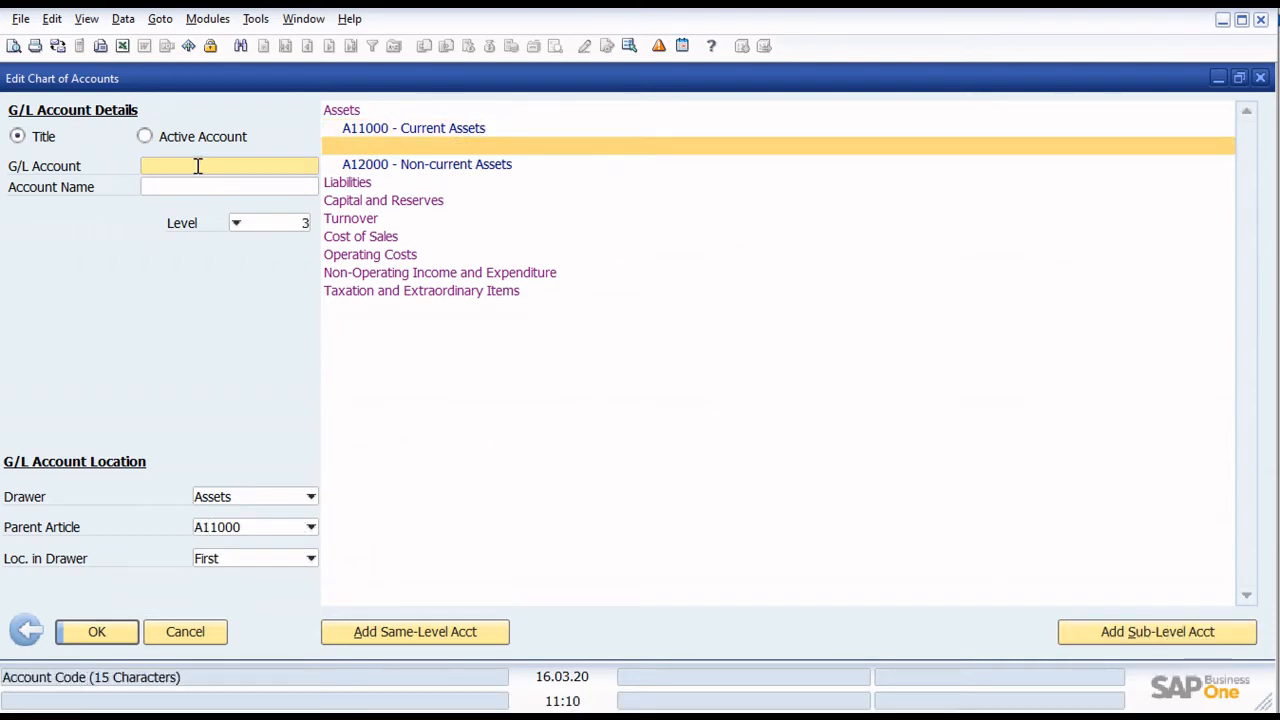
type("A")
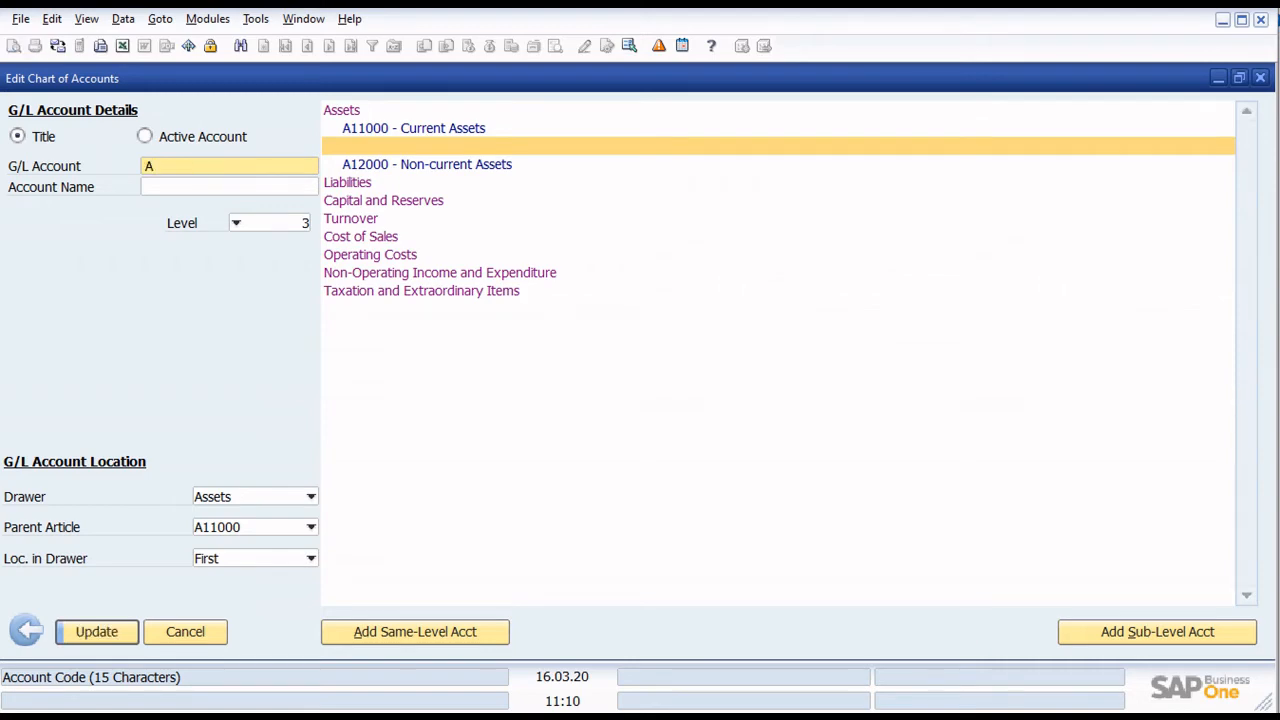
type("111")
type("00010")
key("Tab")
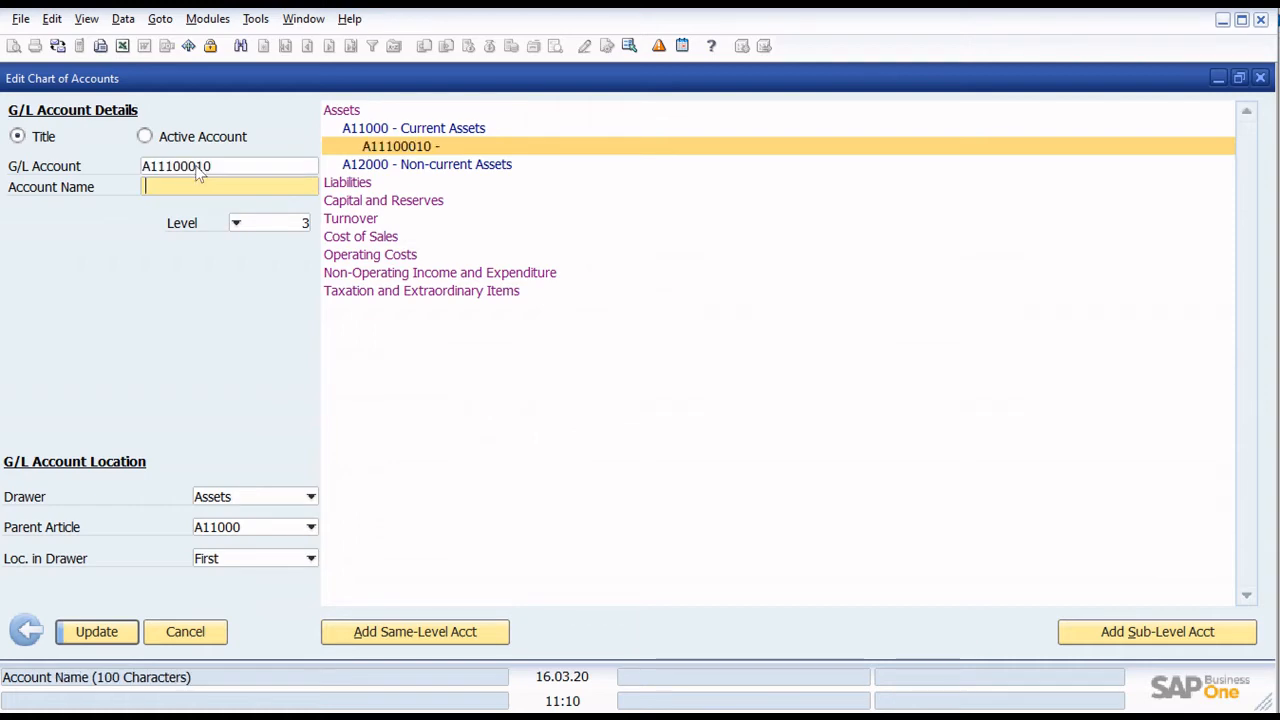
type("Cash ")
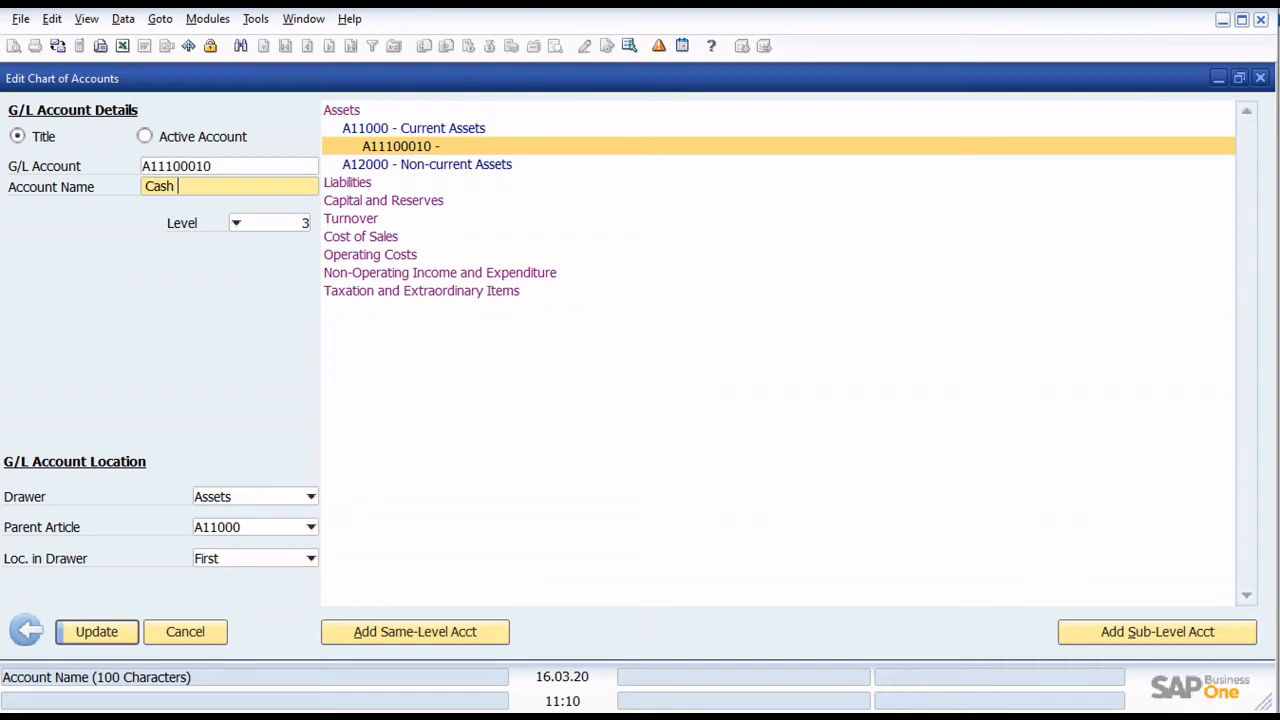
type("and Cash Equivalents")
key("Return")
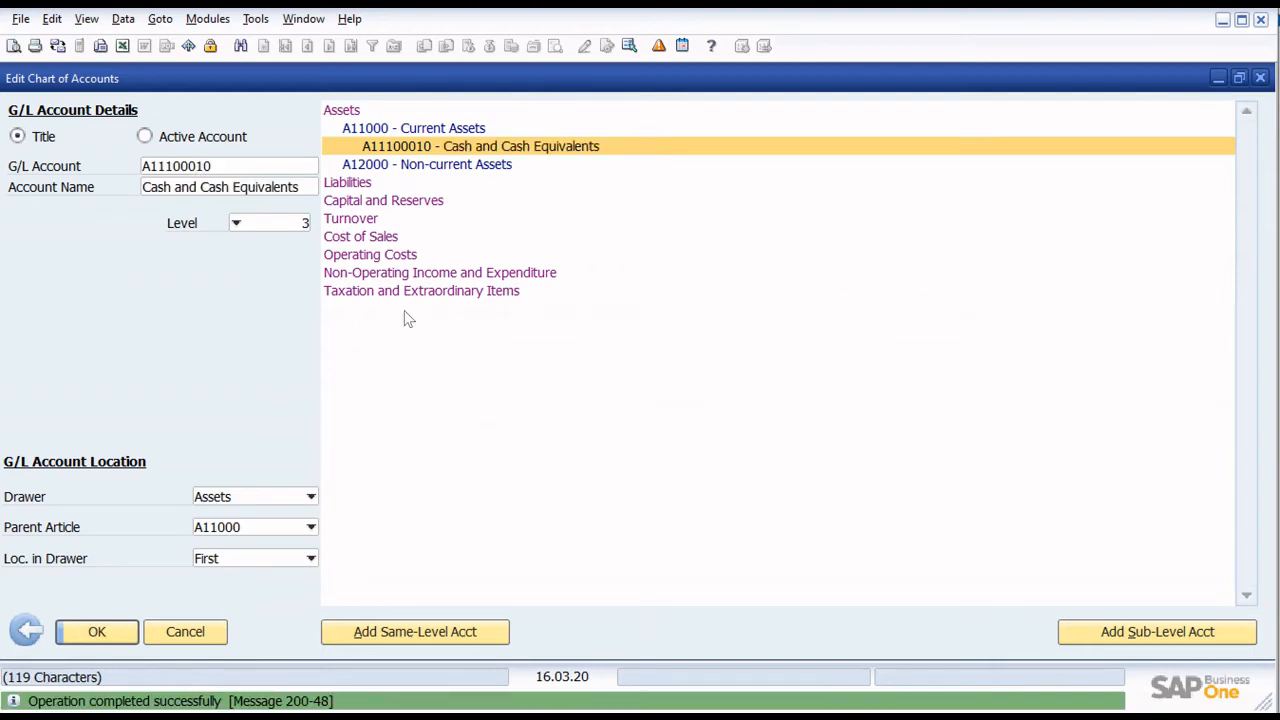
- Add a same-level title account after Cash and Cash Equivalents with code A11100020 and name Trade and Other Receivables, and save it
left_click(475, 632)
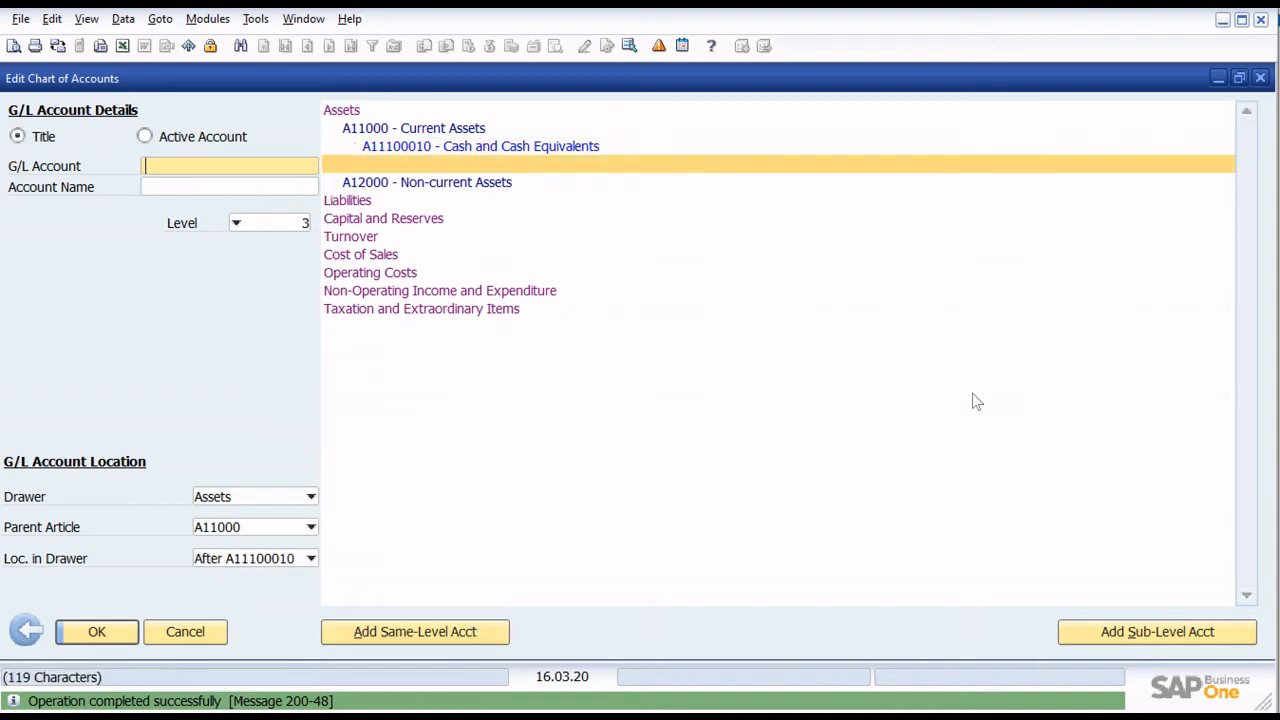
type("A")
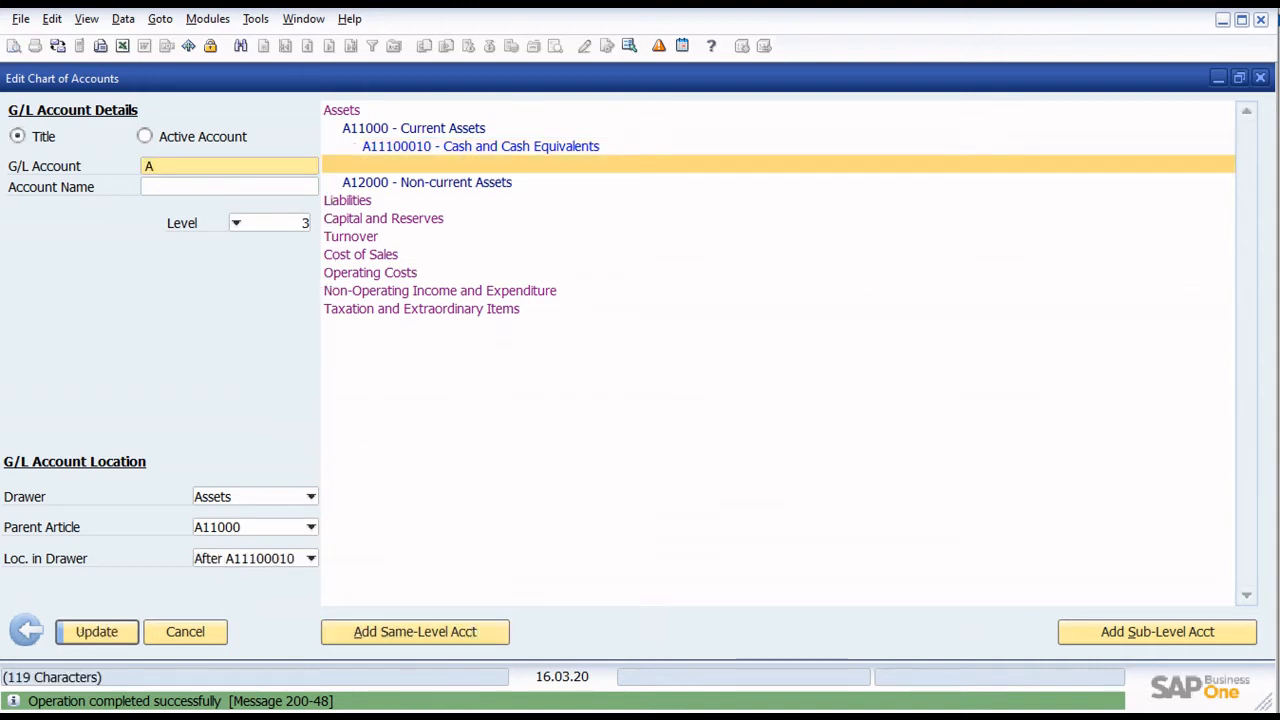
type("11100020")
key("Tab")
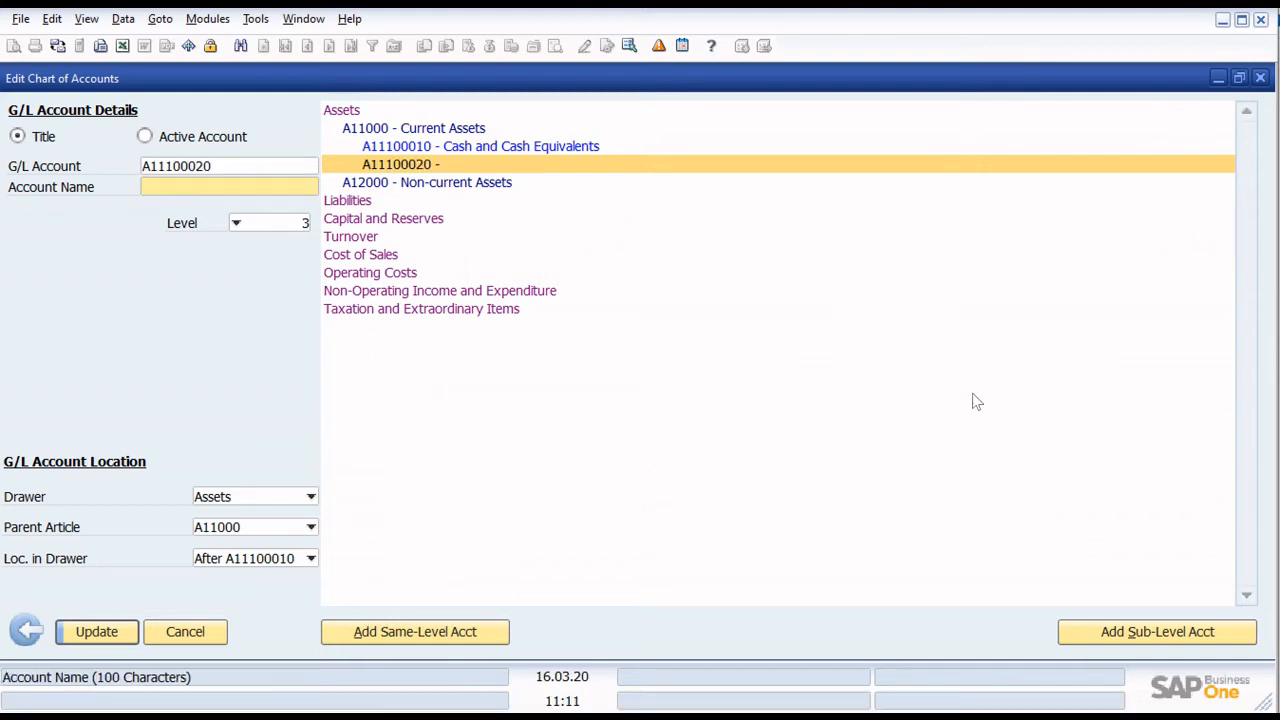
type("T")
type("rade and Other Receiab")
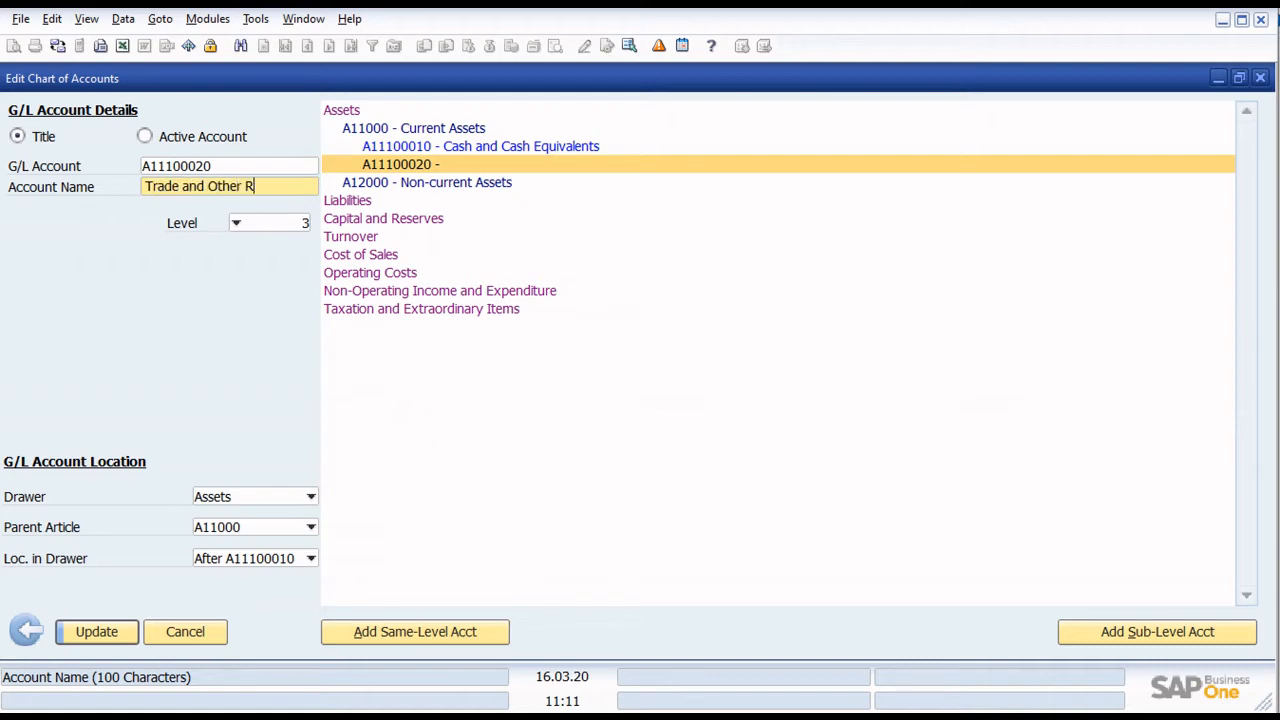
key("BackSpace")
key("BackSpace")
type("vables")
key("Return")
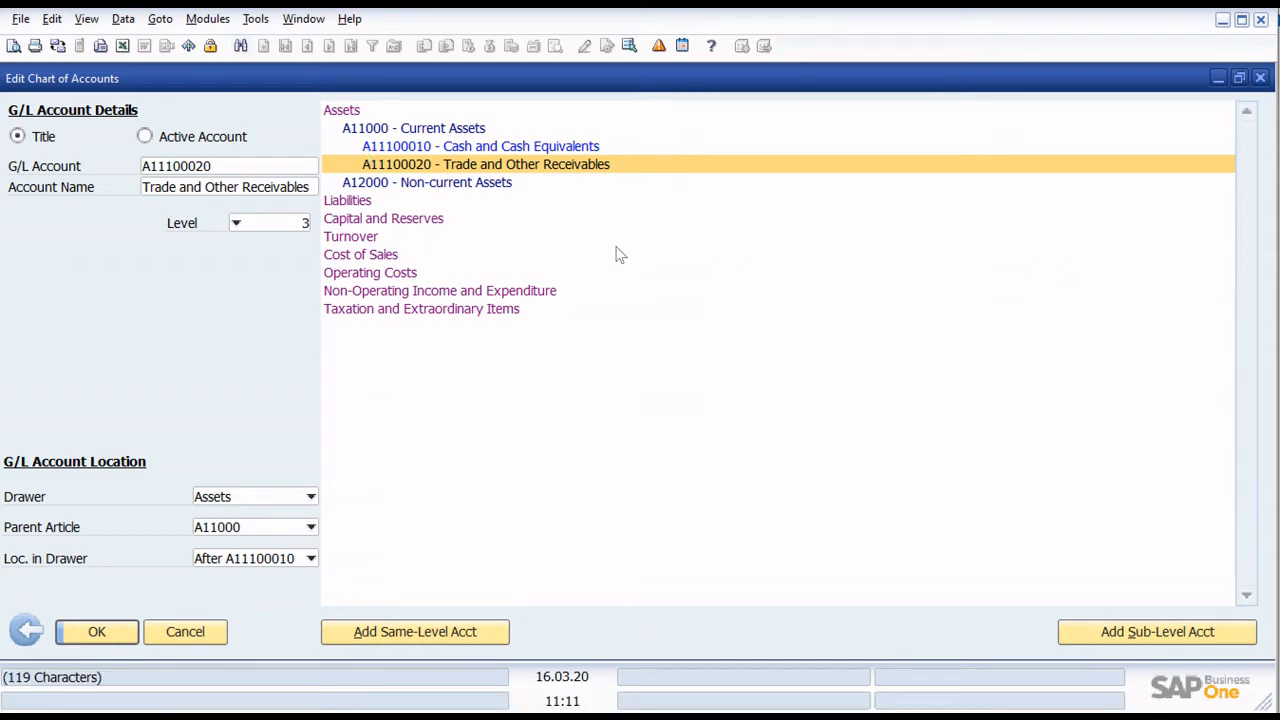
- Add a same-level title account after Trade and Other Receivables with code A11100030 and name Inventory, and save it
left_click(460, 631)
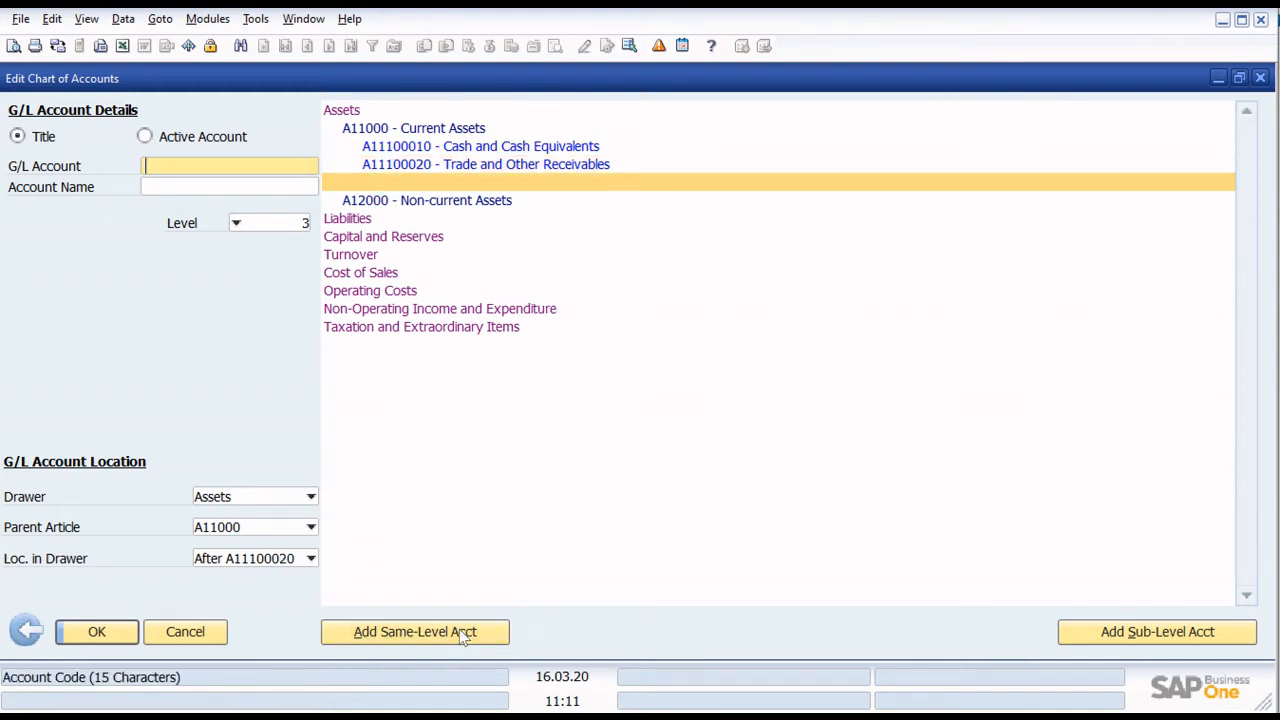
type("A1")
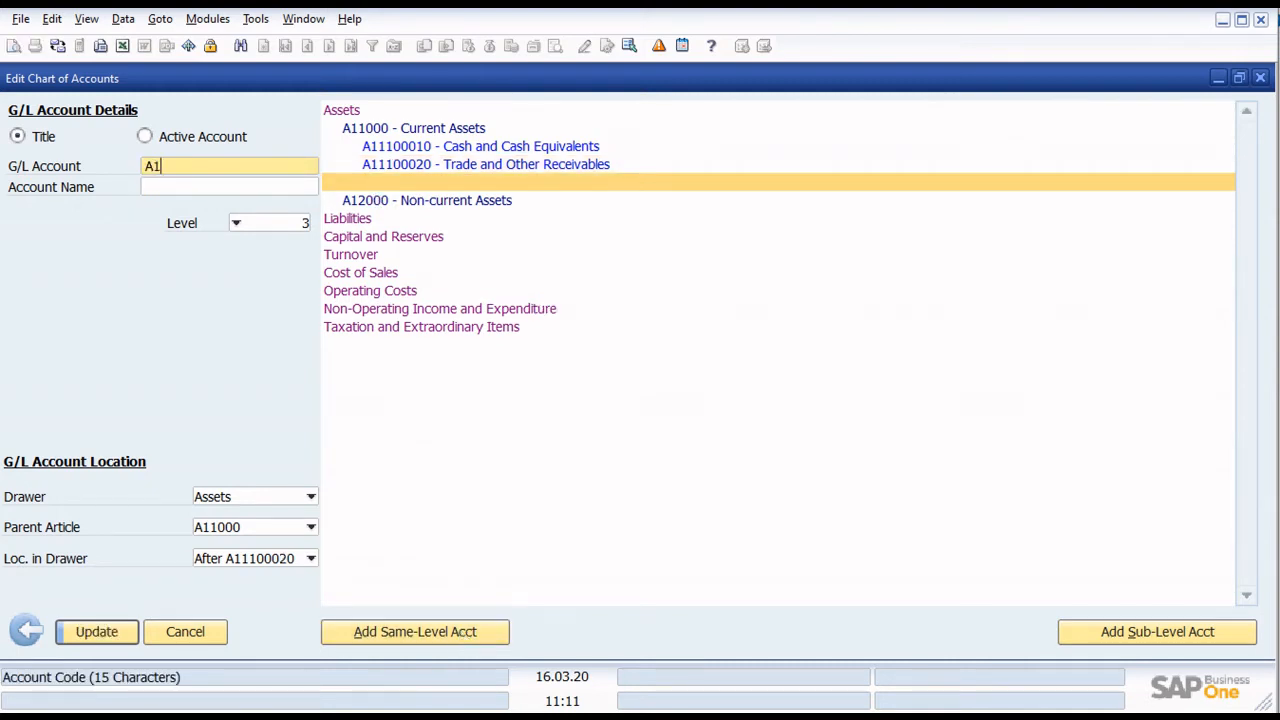
type("1100030")
key("Tab")
type("Inentor")
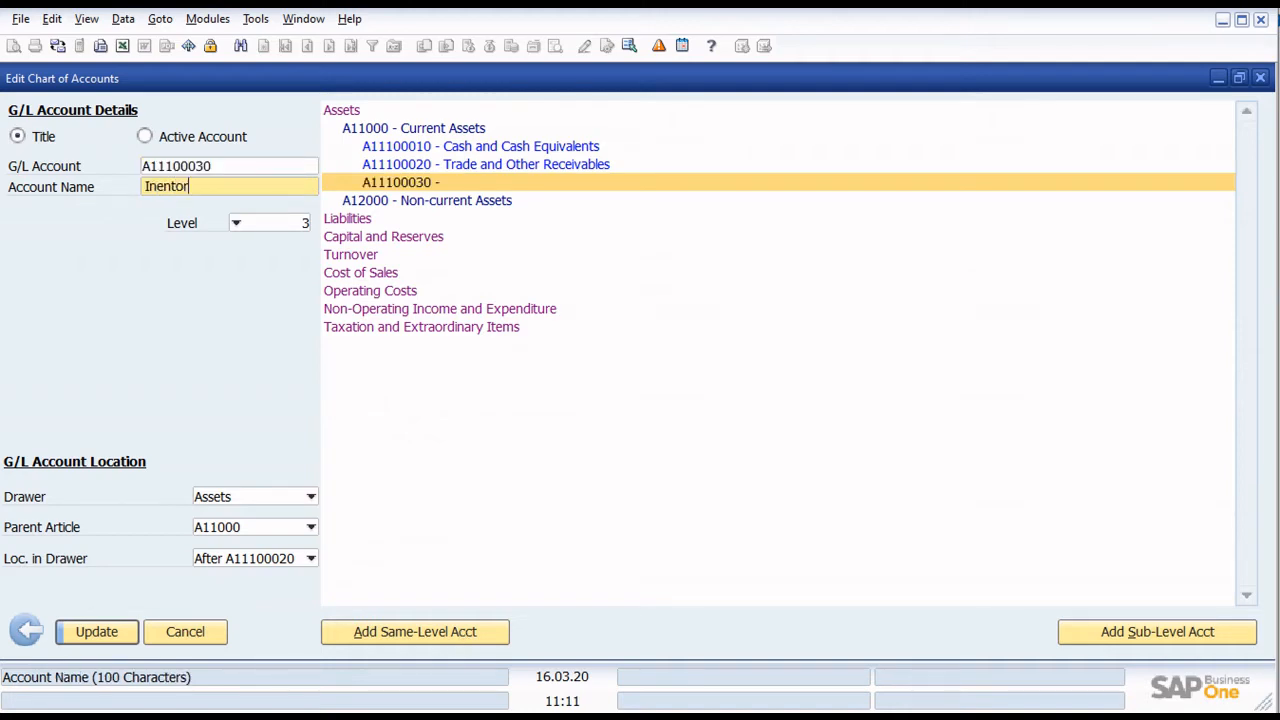
key("BackSpace")
key("BackSpace")
key("BackSpace")
key("BackSpace")
key("BackSpace")
type("ventory")
key("Return")
- Add a same-level title account after Inventory with code A11100040 and name Prepayments, and save it
left_click(463, 632)
type("A")
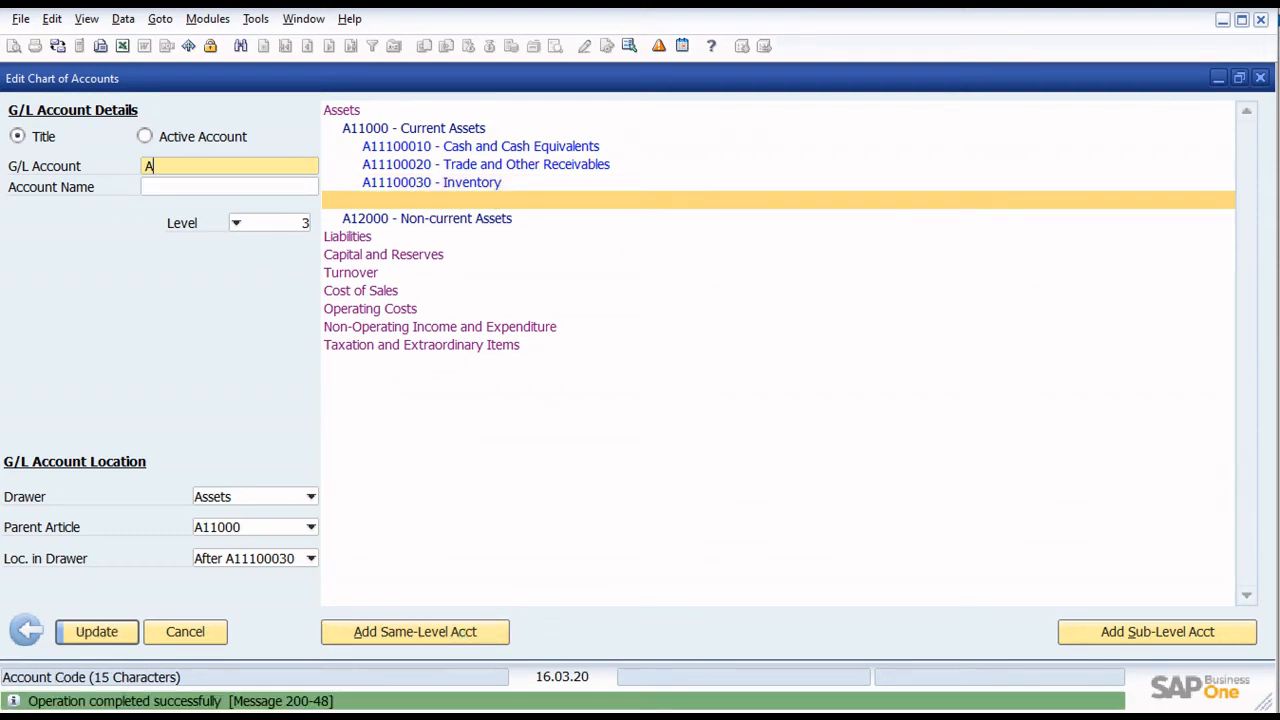
type("11100040")
key("Tab")
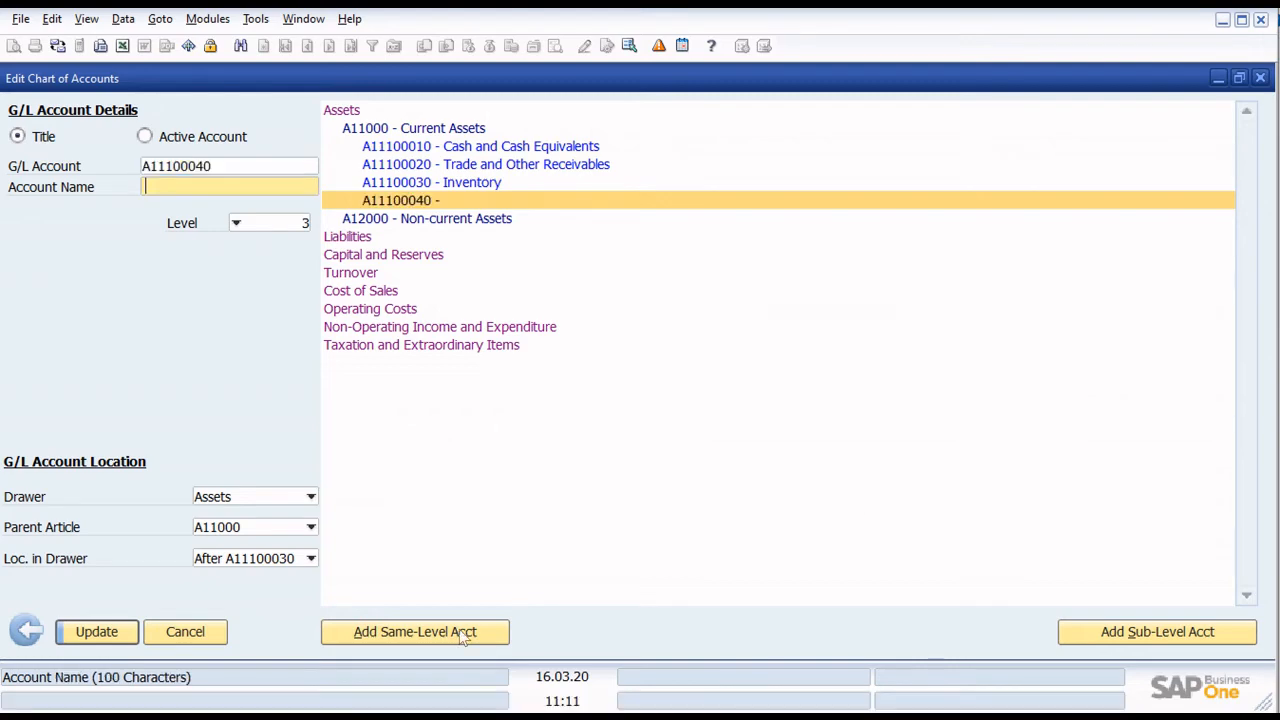
type("Prepayments")
key("Return")
- Add a same-level title account after Prepayments with code A11100050 and name Other Noncurrent Assets, and save it
left_click(459, 631)
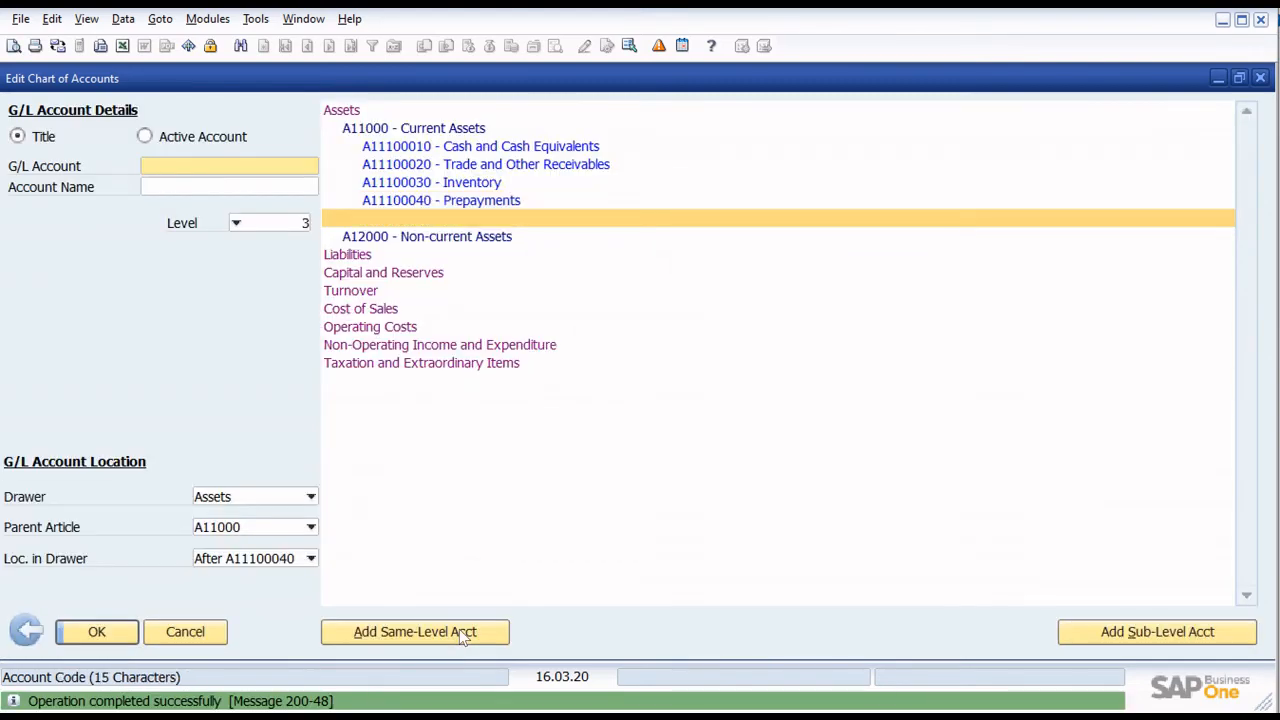
type("A111")
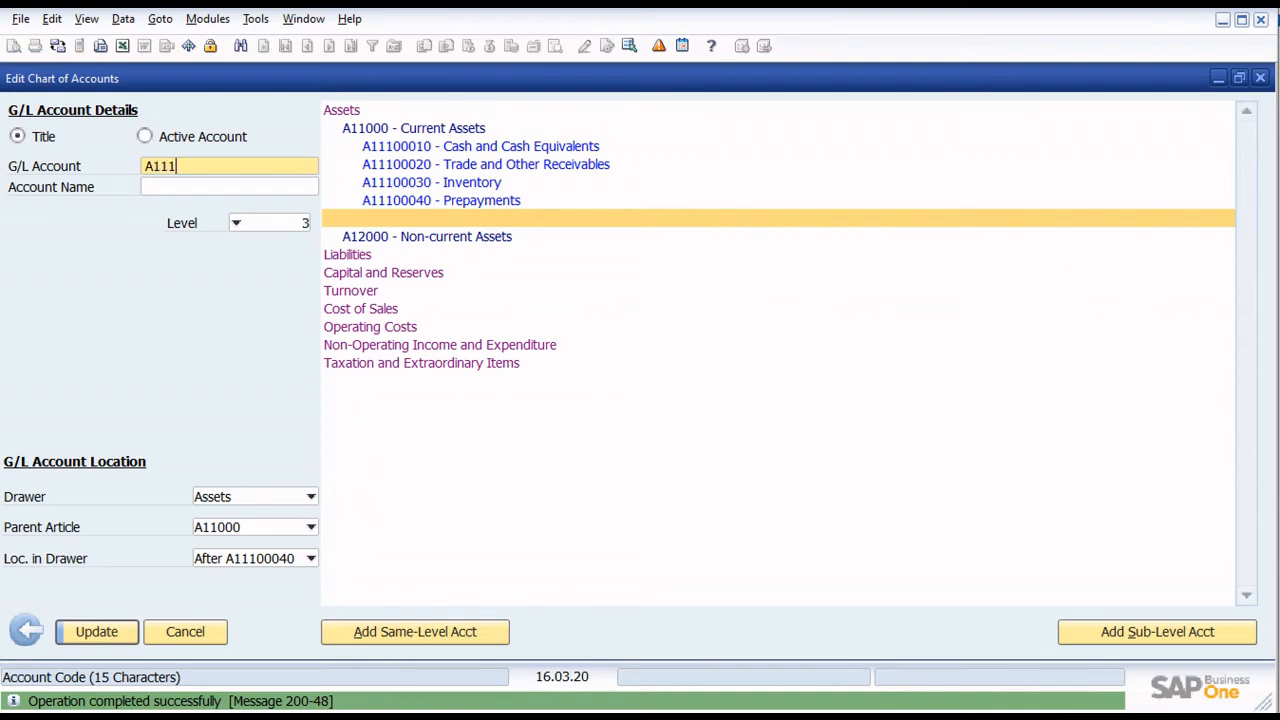
type("00050")
key("Tab")
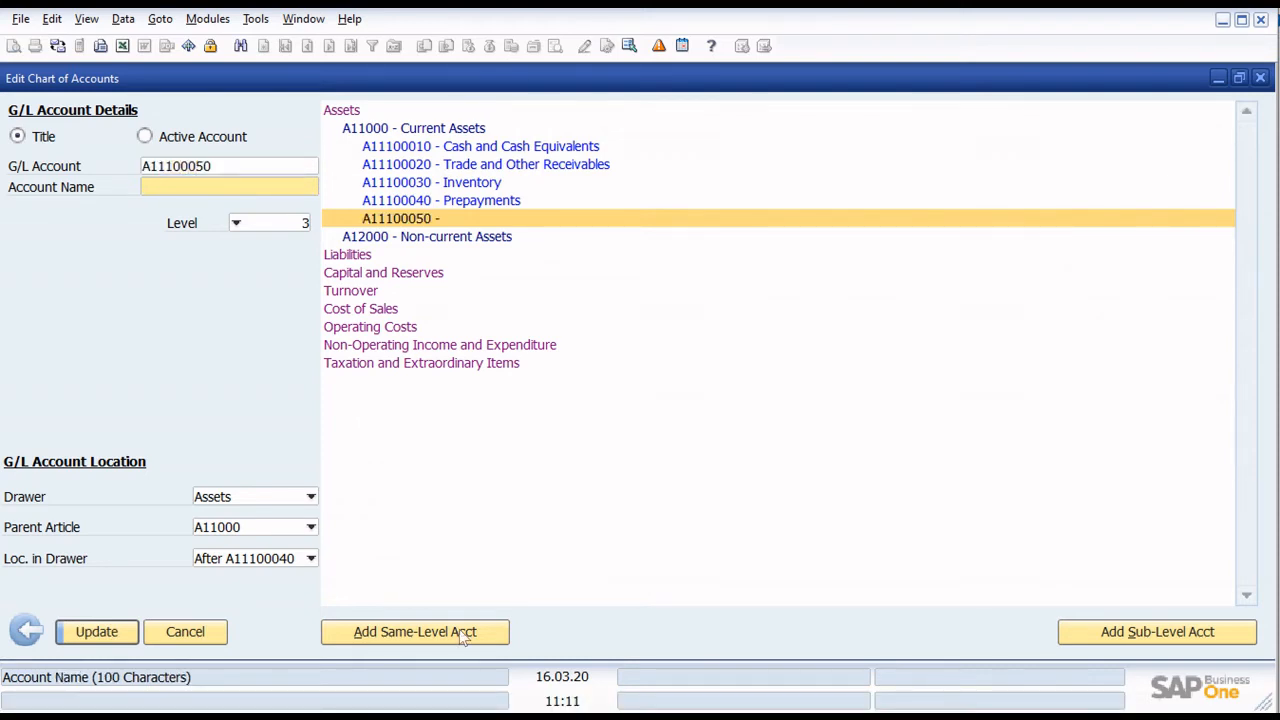
type("Other Noncurren")
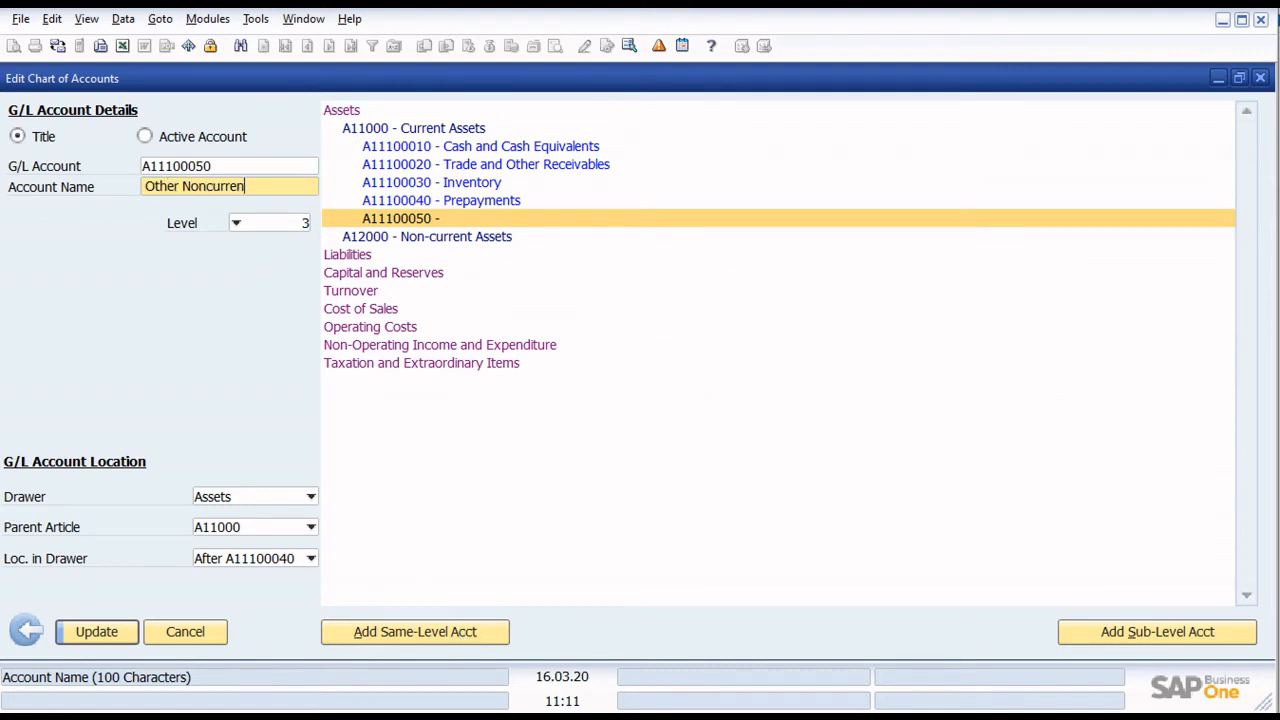
type("t Assets")
key("Return")
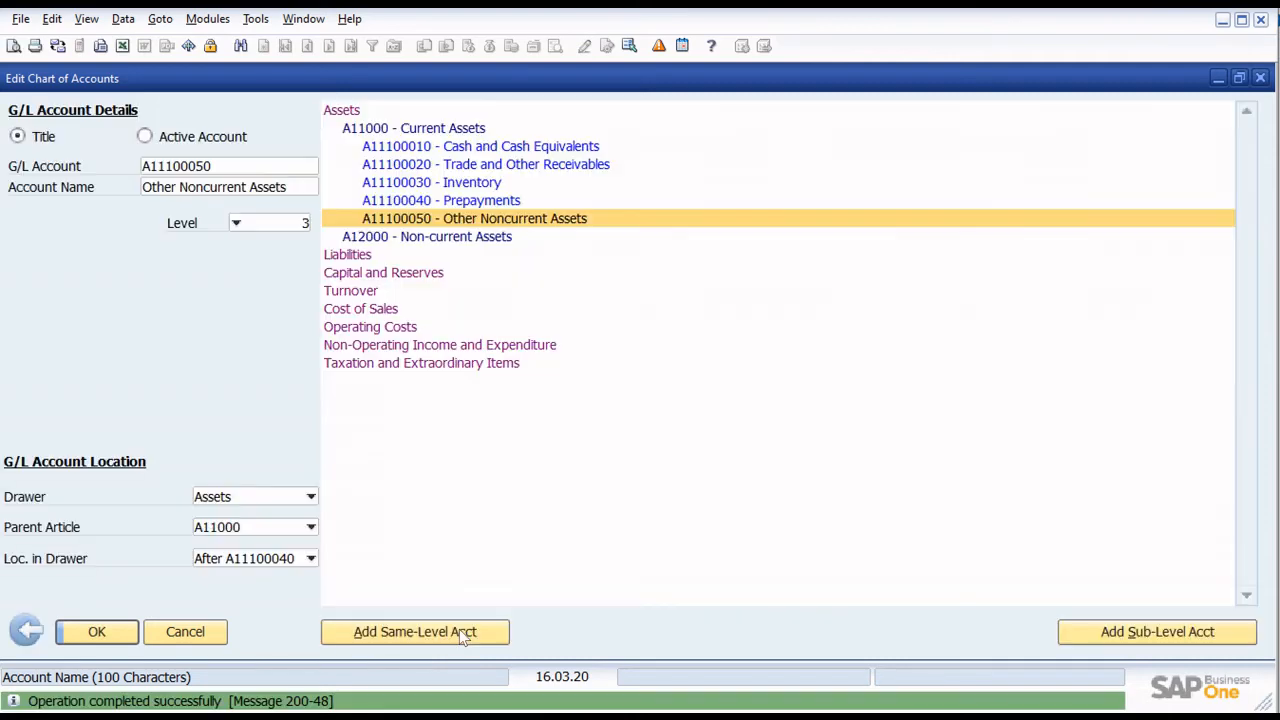
left_click(548, 152)
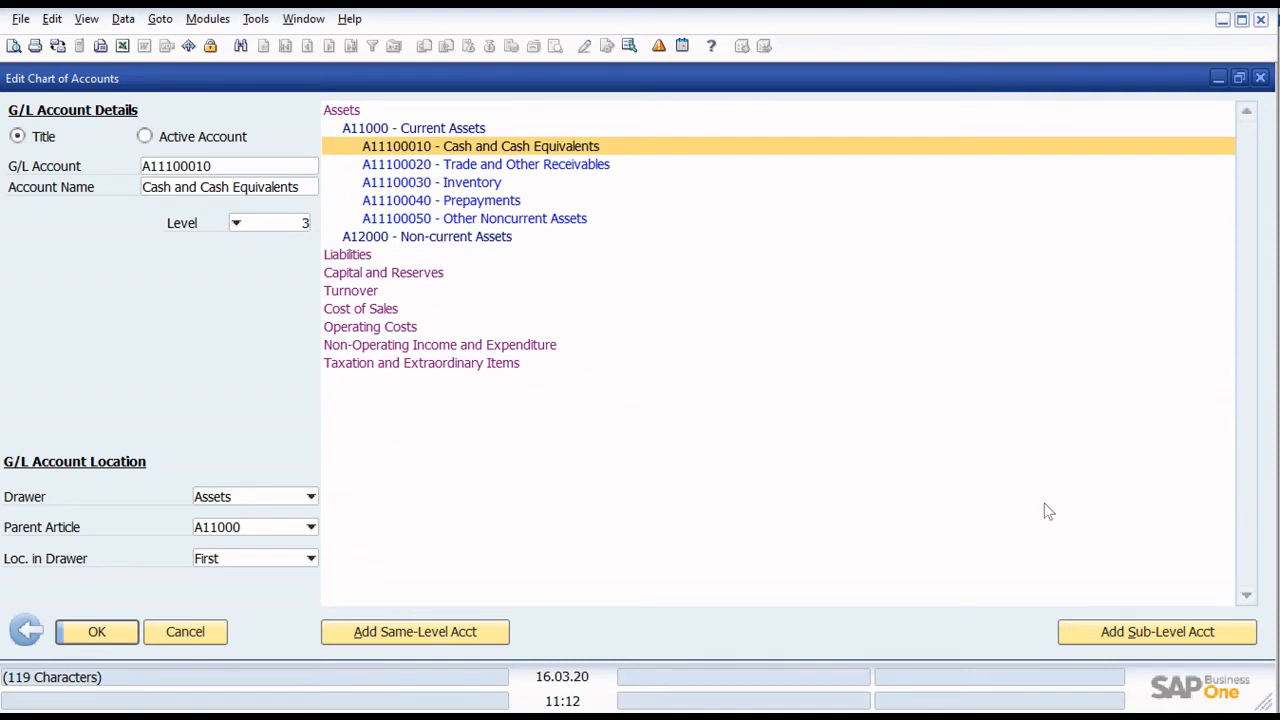
left_click(1162, 641)
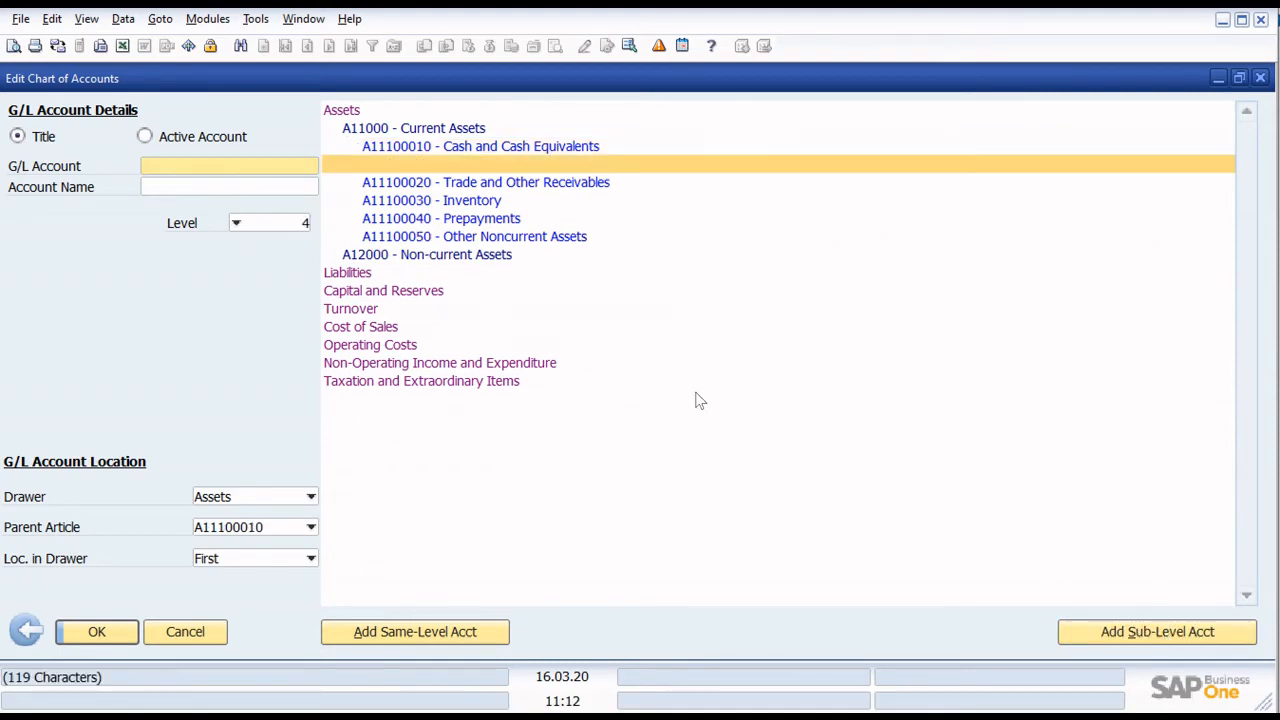
type("A")
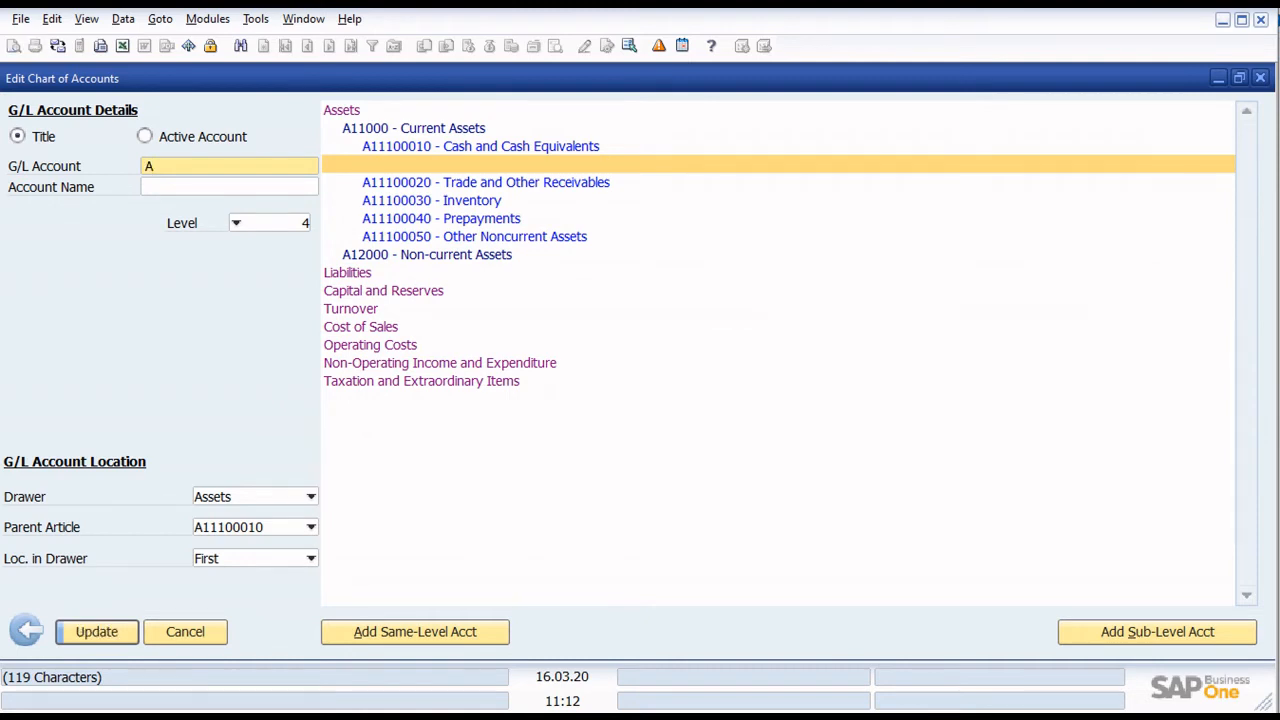
type("11100010111111")
key("Tab")
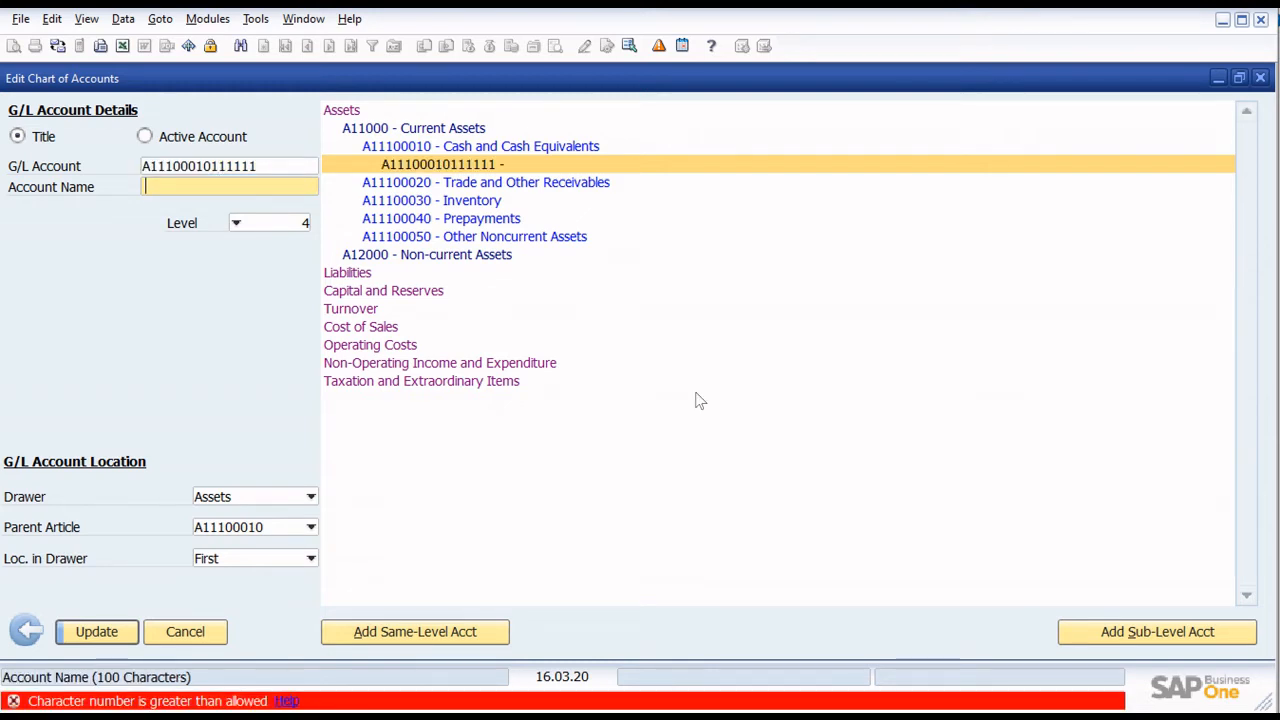
left_click(228, 168)
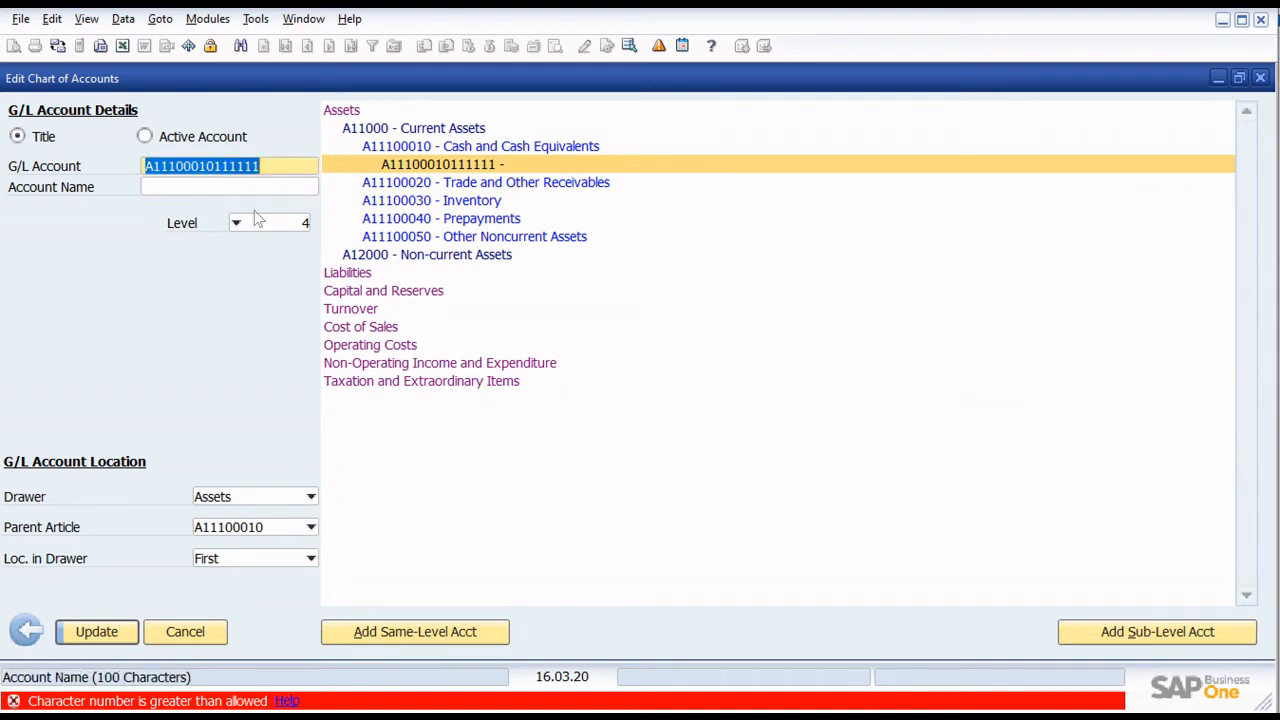
left_click(296, 191)
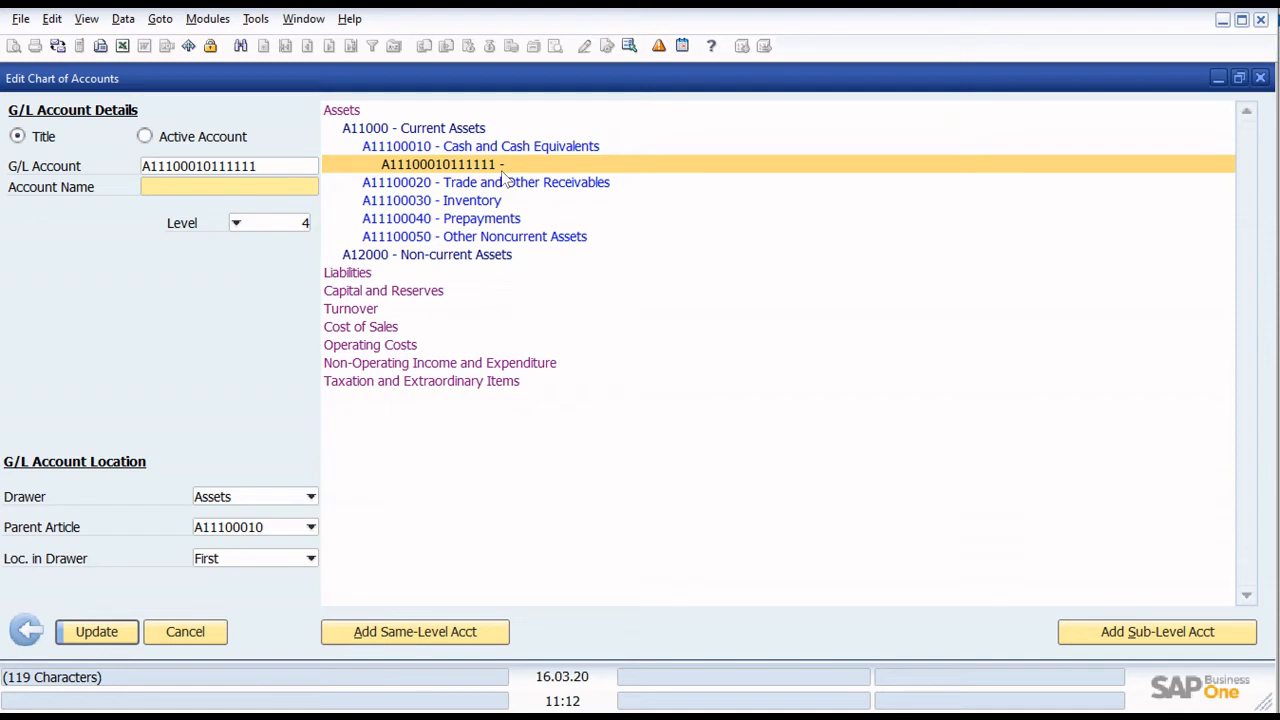
- Name the new level 4 account Cash on Hand, make it an active account and save it
type("Cash on Hand")
left_click(224, 143)
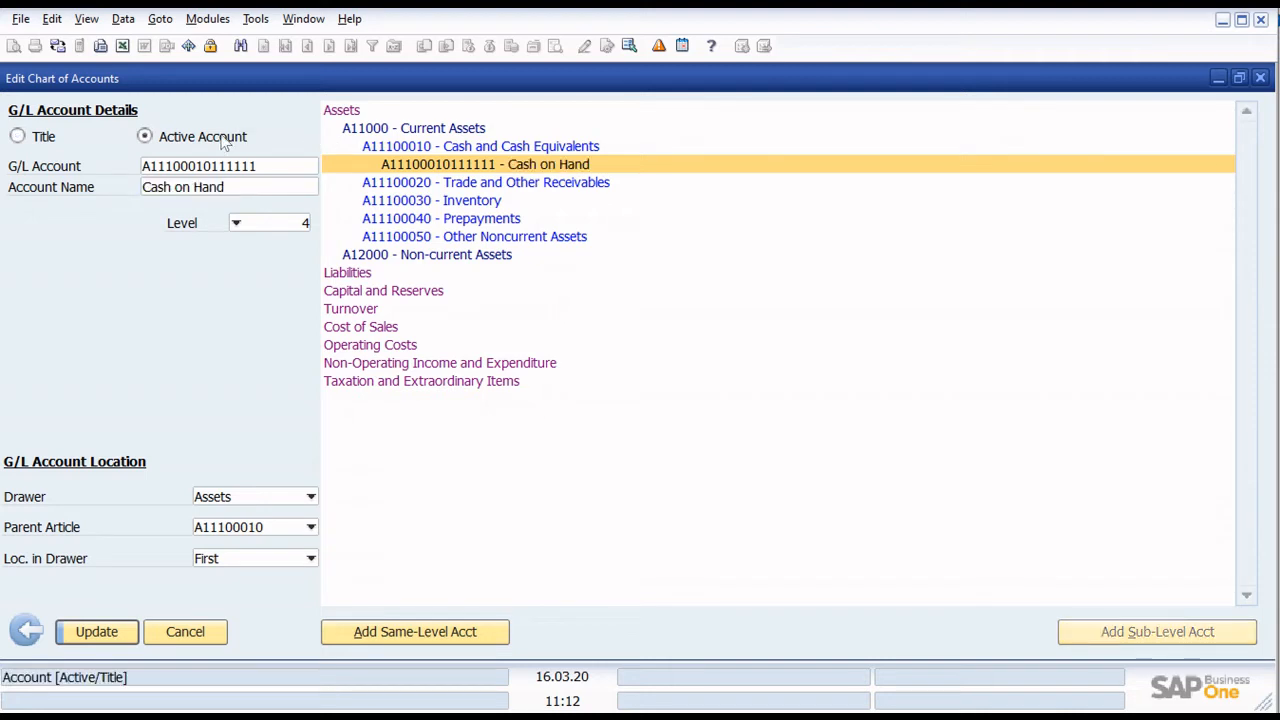
key("Return")
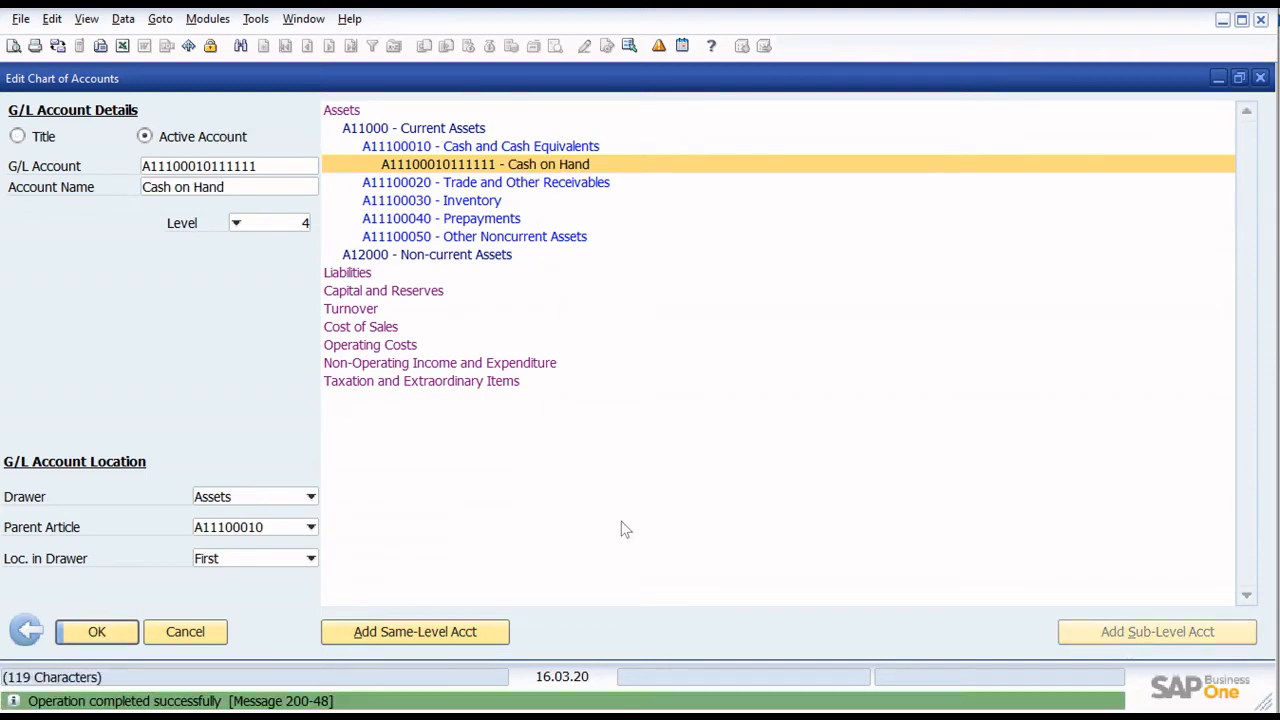
- Create a same-level account after Cash on Hand, reusing its copied code shortened and changed to A111000102
double_click(262, 168)
key("ctrl+c")
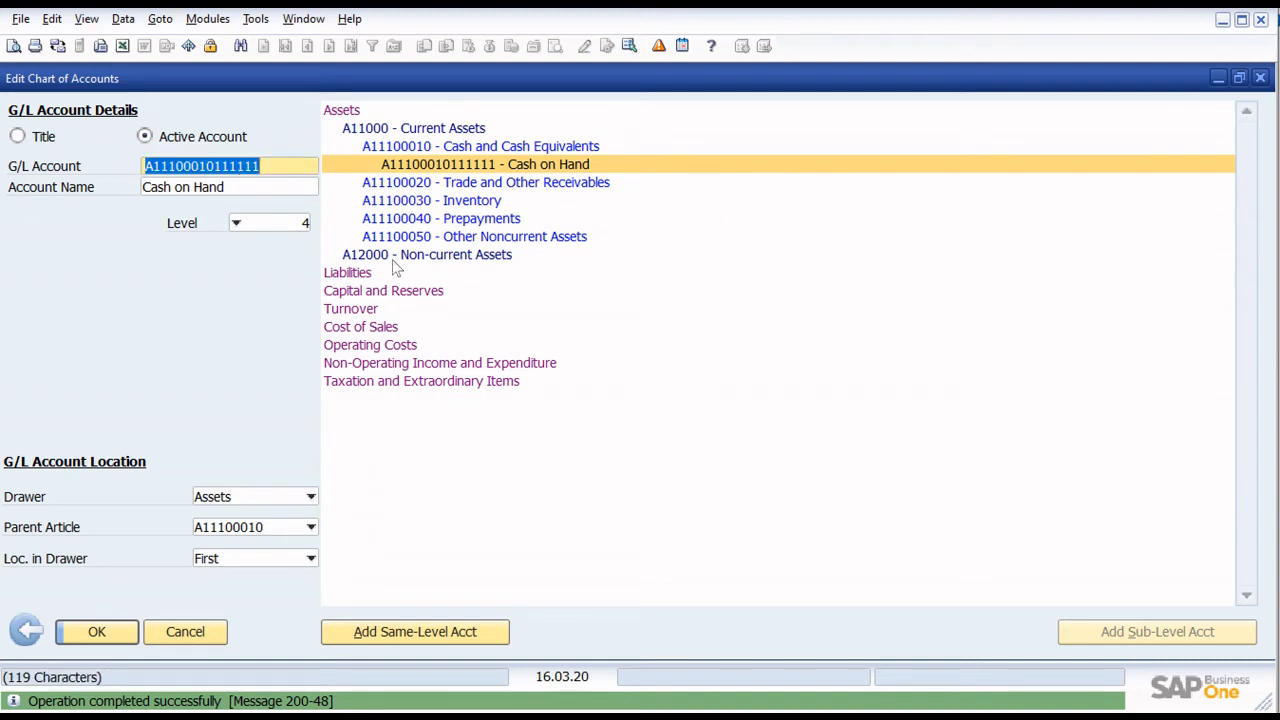
left_click(463, 635)
key("ctrl+v")
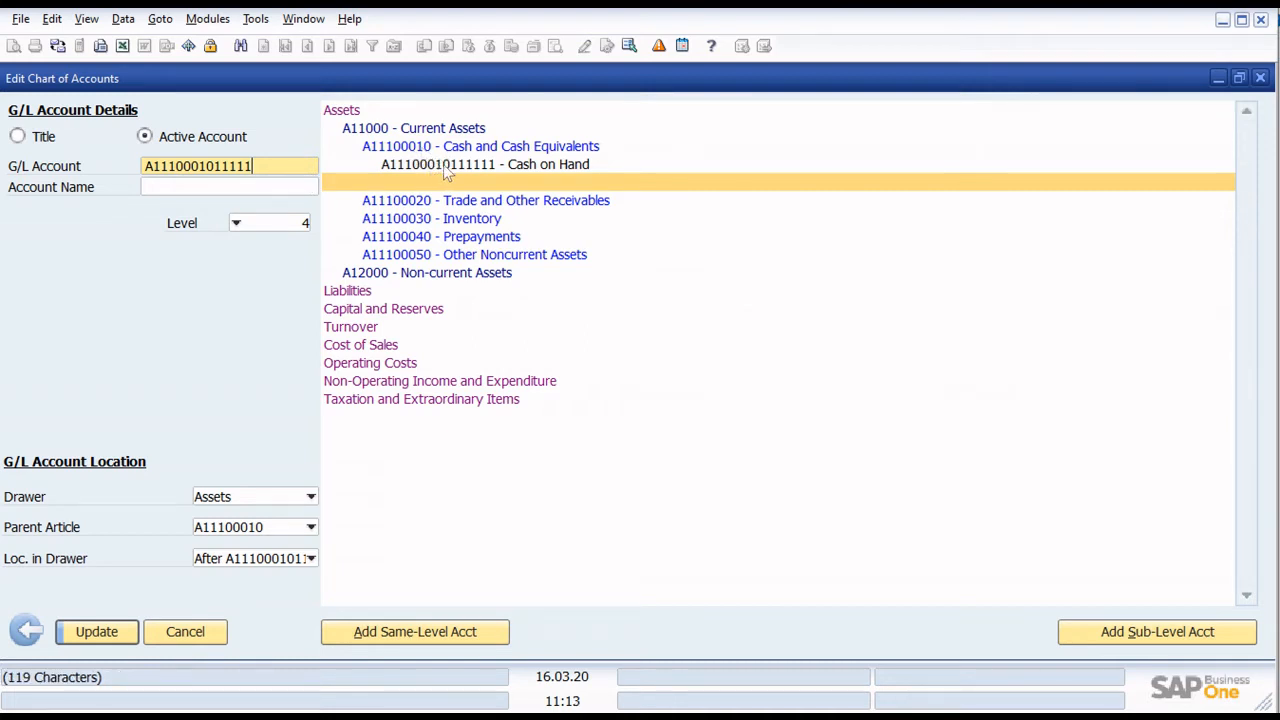
key("BackSpace")
key("BackSpace")
key("BackSpace")
key("BackSpace")
key("BackSpace")
type("2")
left_click(282, 187)
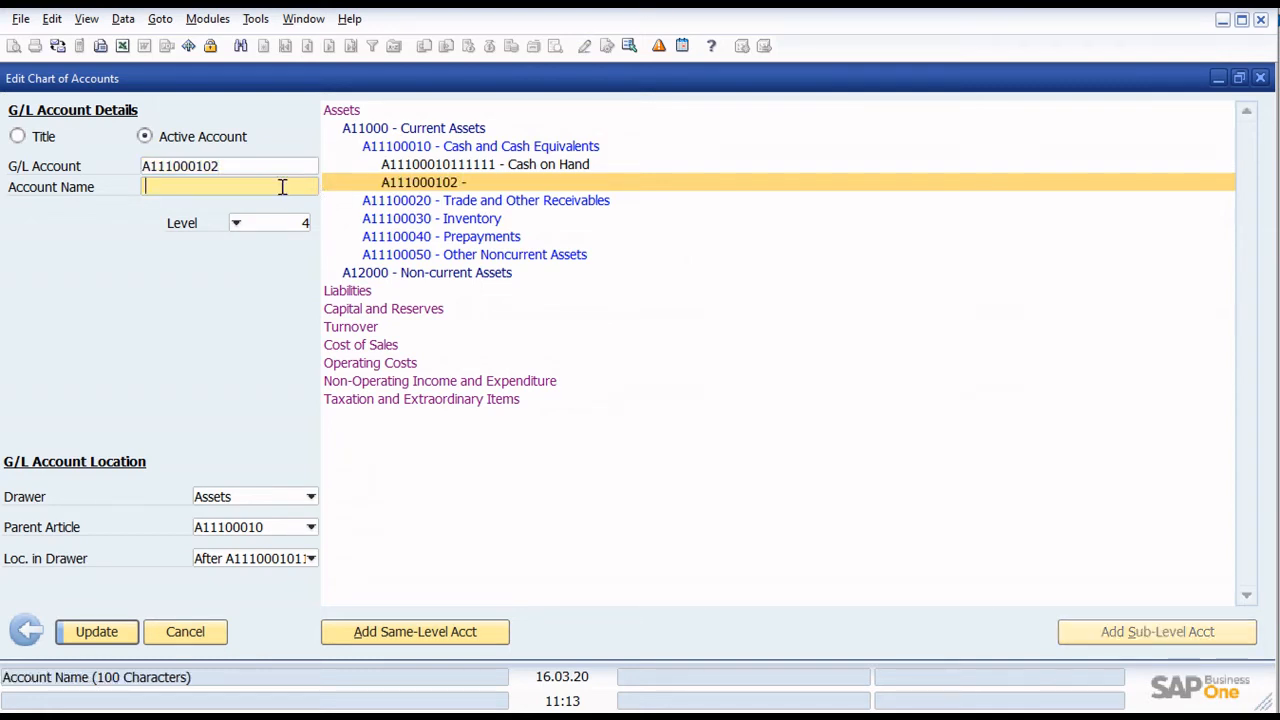
- Name account A111000102 Cash in Bank, make it a title account and save it
type("Cash in bank")
key("BackSpace")
key("BackSpace")
key("BackSpace")
key("BackSpace")
type("Bank")
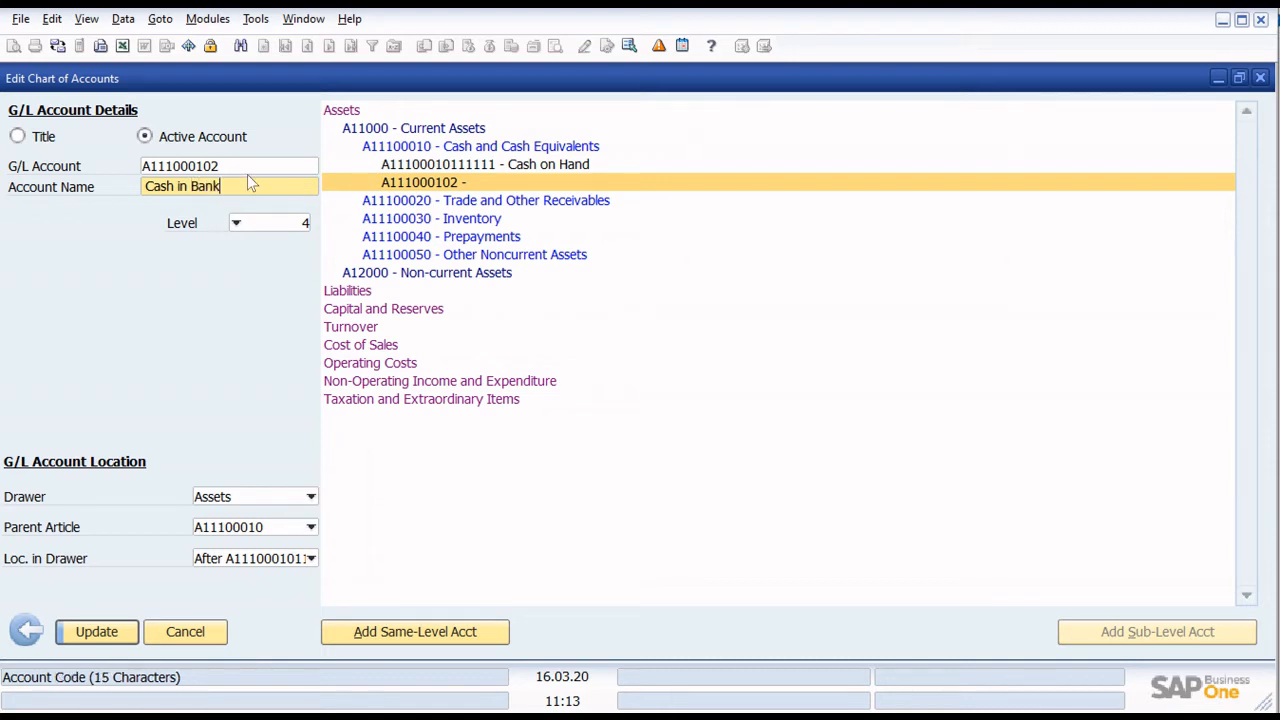
left_click(17, 136)
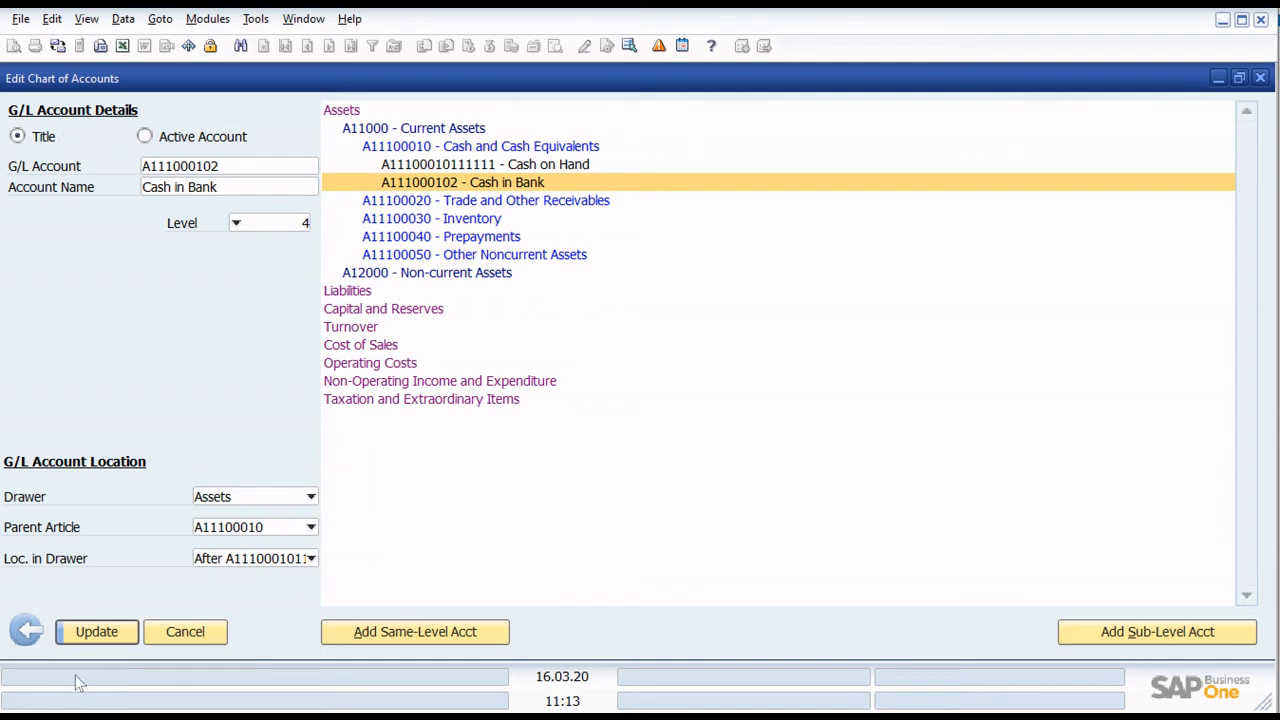
left_click(92, 631)
- Change the G/L account code of Cash on Hand to A111000101 and save it
left_click(498, 166)
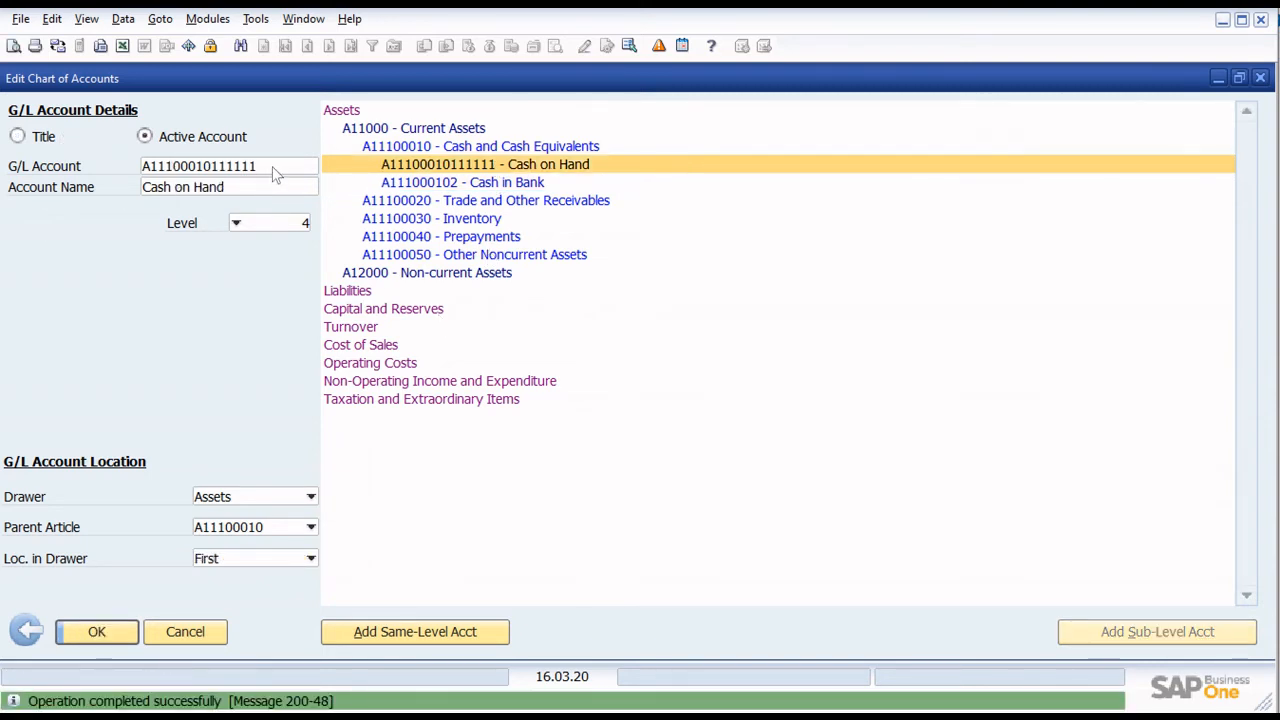
left_click(273, 166)
key("BackSpace")
key("BackSpace")
key("BackSpace")
key("BackSpace")
key("BackSpace")
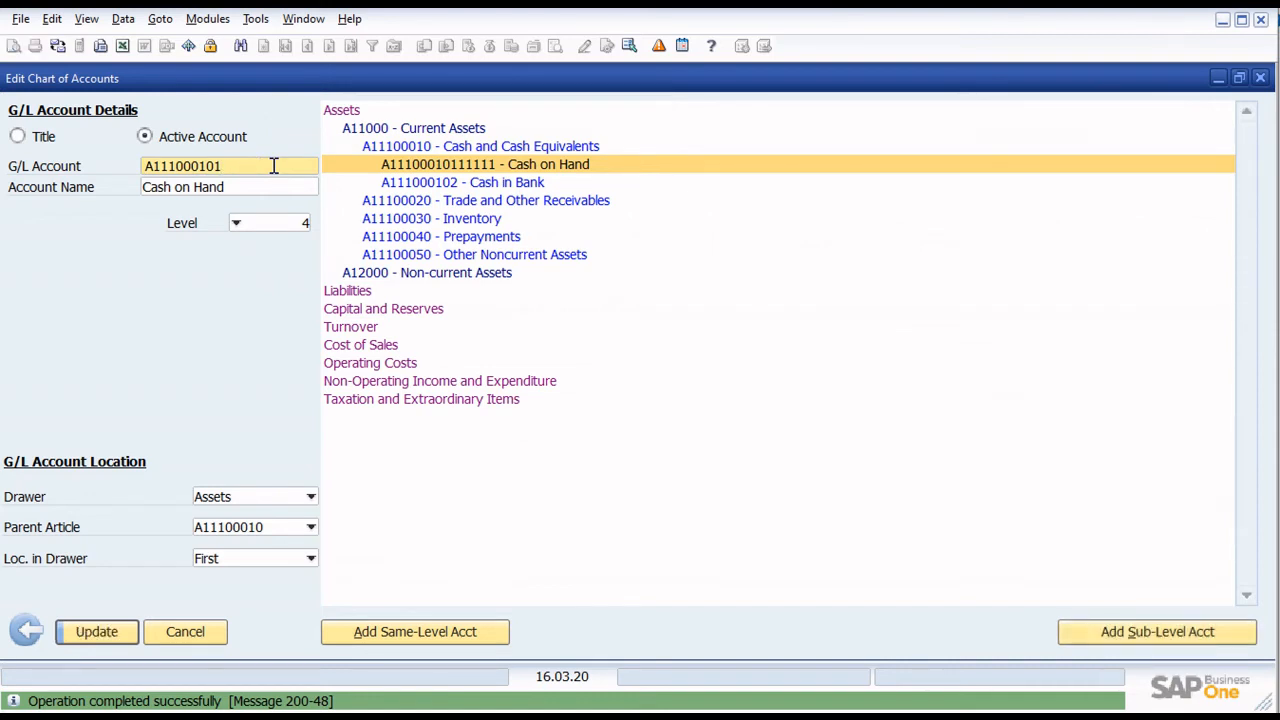
key("Return")
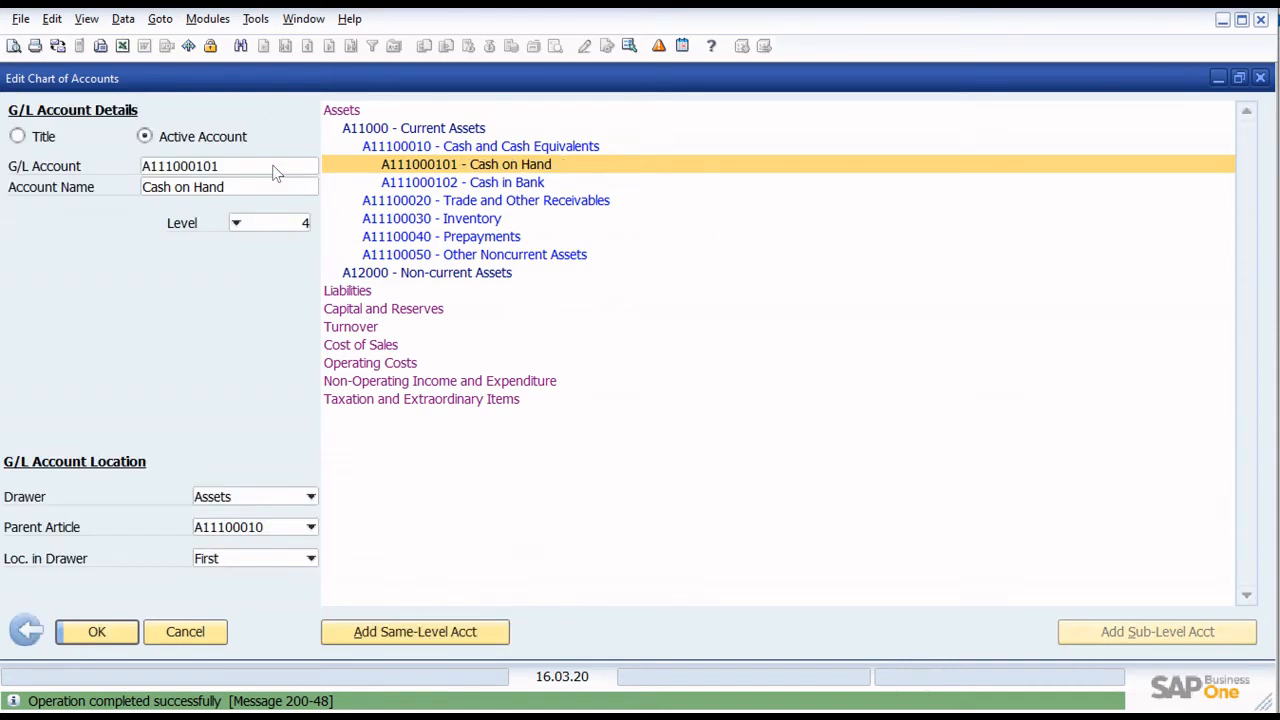
left_click(525, 186)
left_click(510, 166)
left_click(507, 188)
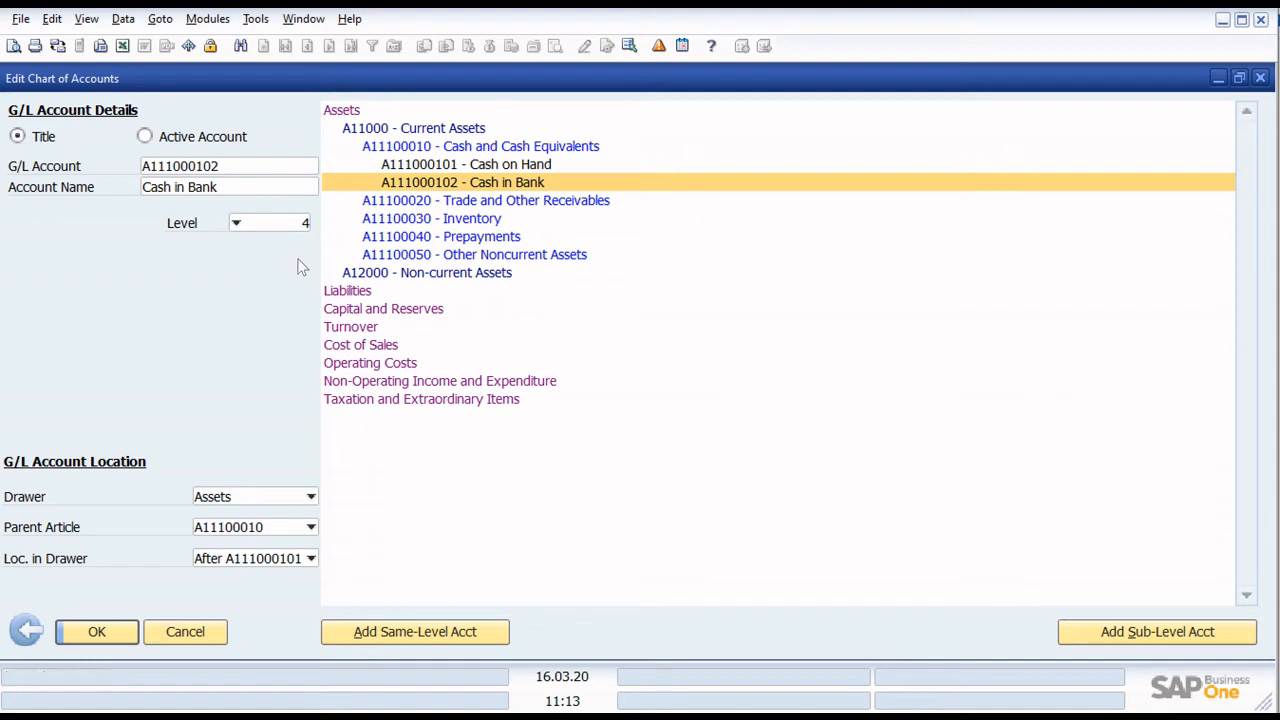
left_click(1155, 631)
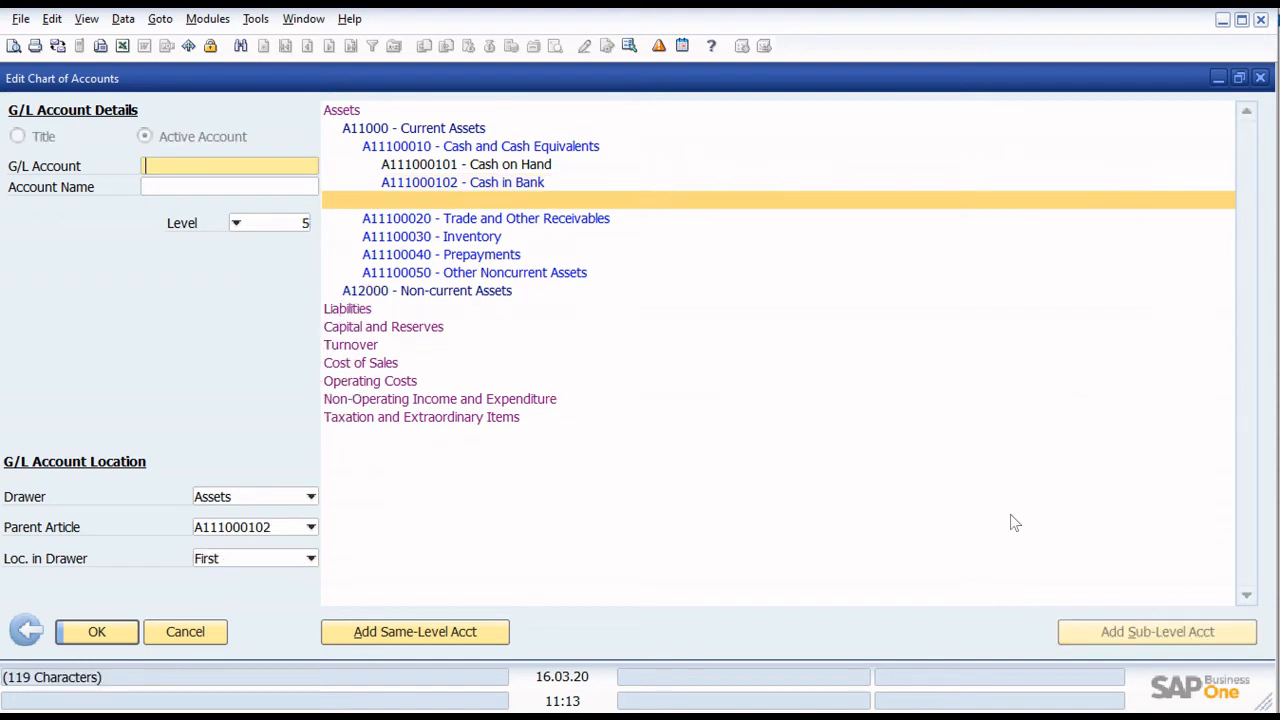
type("A1")
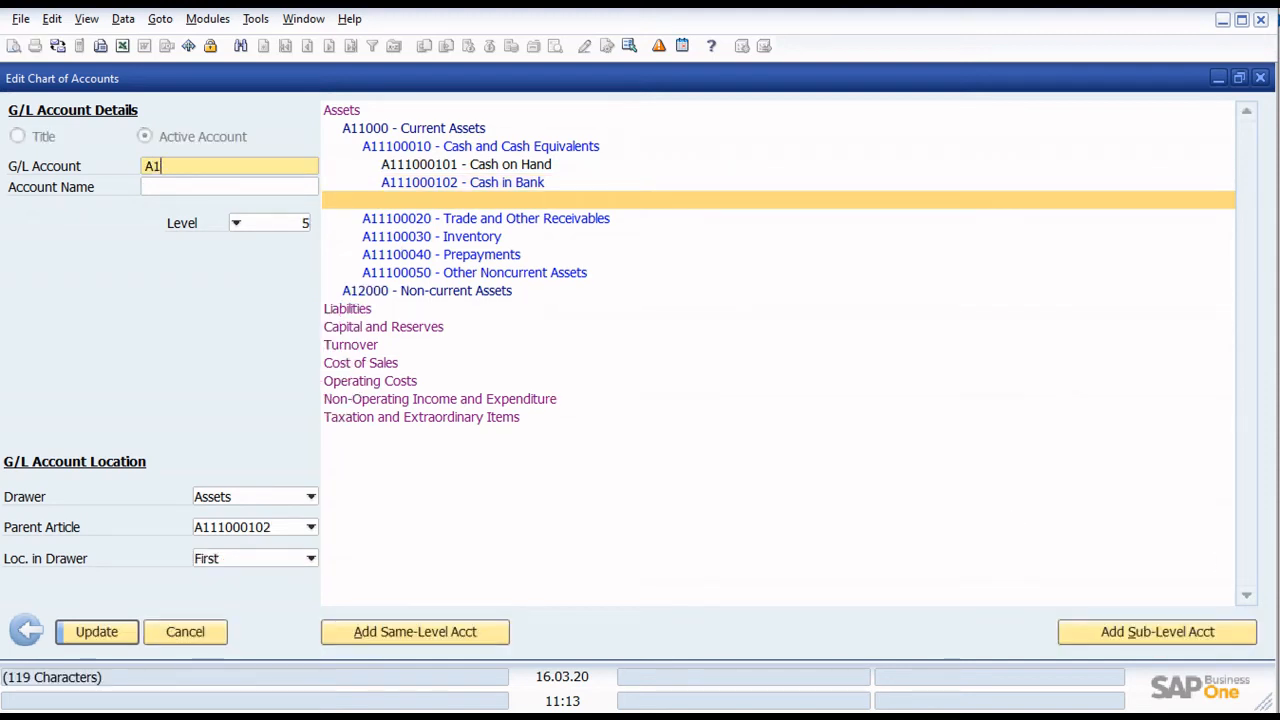
type("110001021")
key("Tab")
type("CIB")
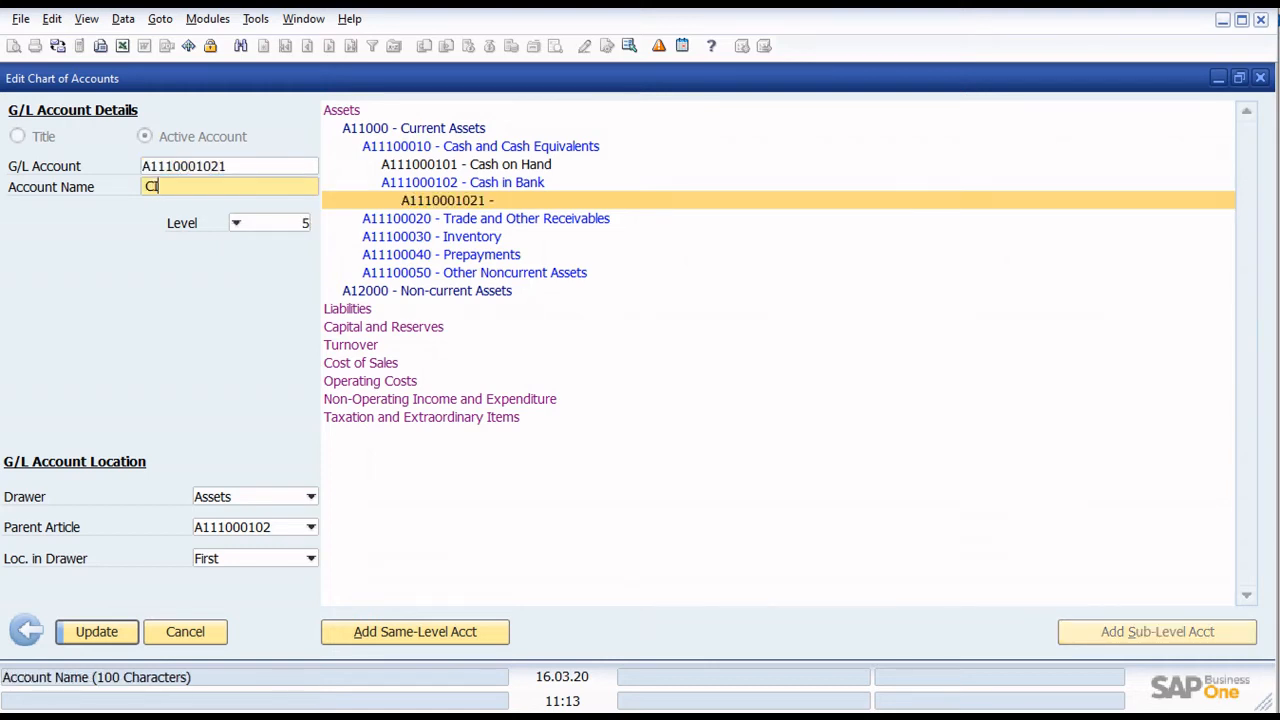
type(" MBTC CA # 12345")
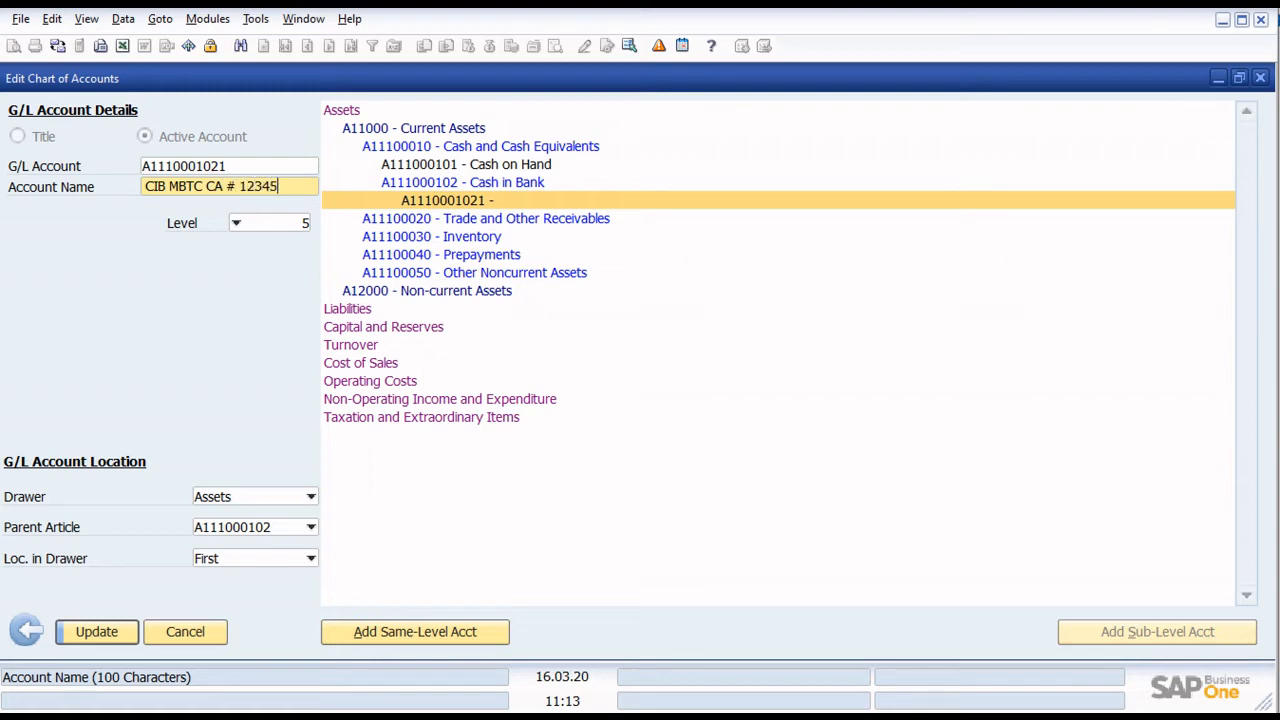
key("Return")
left_click(450, 632)
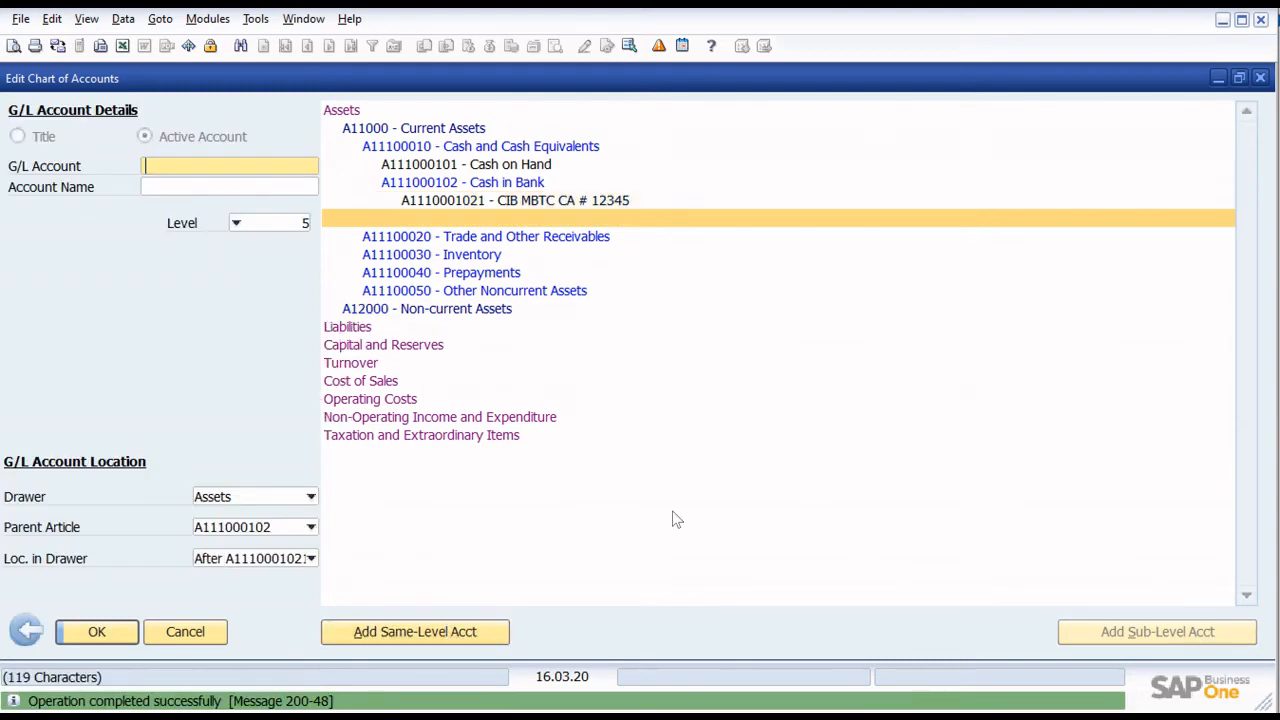
type("A1110")
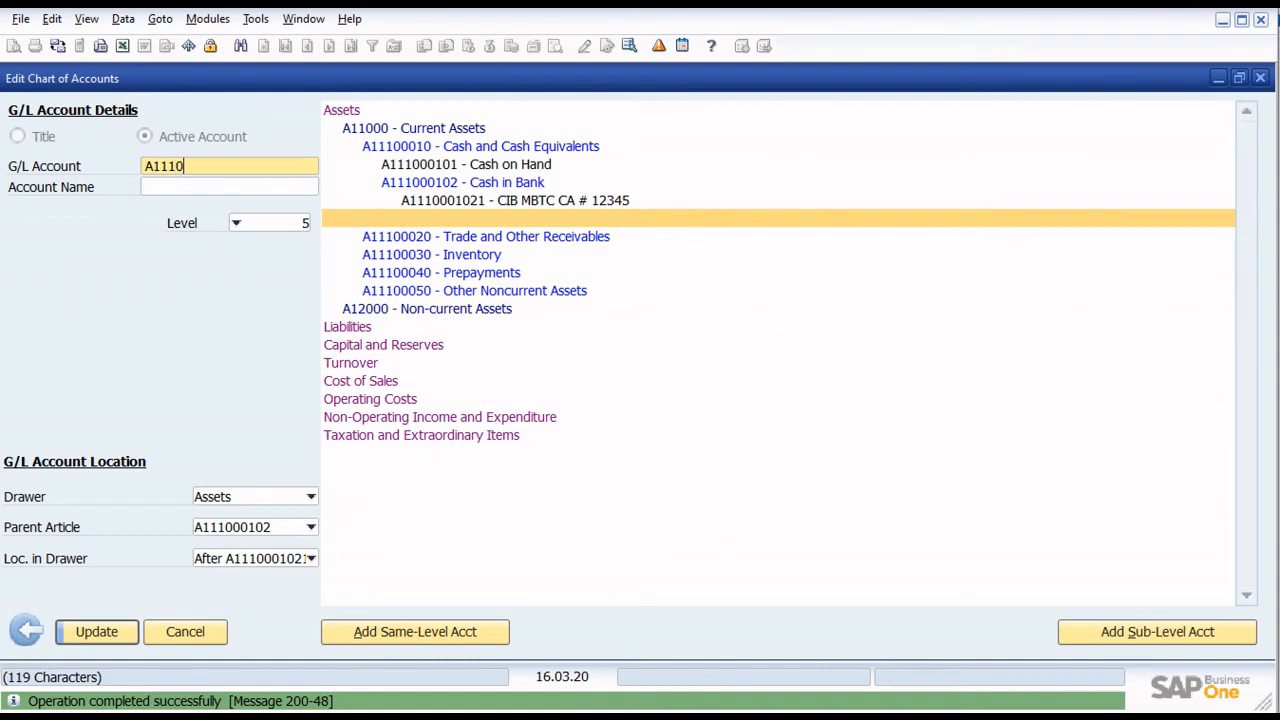
type("001022")
key("Tab")
type("CIB")
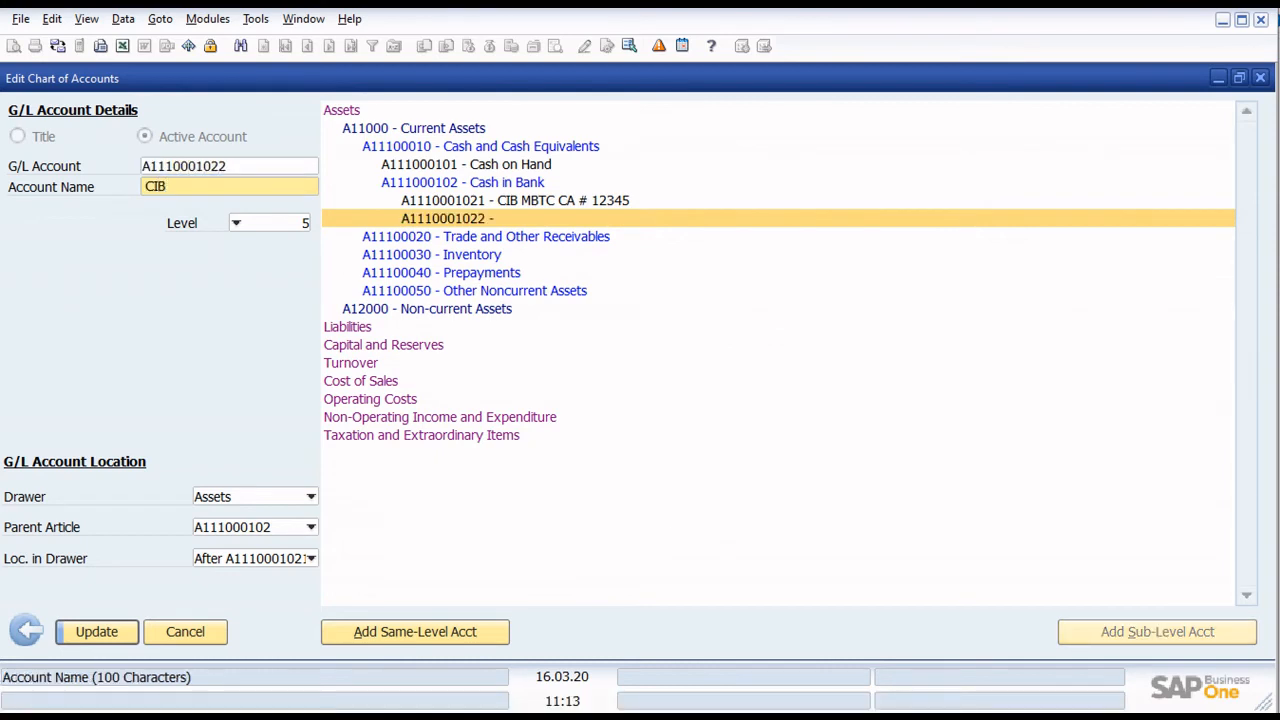
type(" BDO SA # 98765")
key("Return")
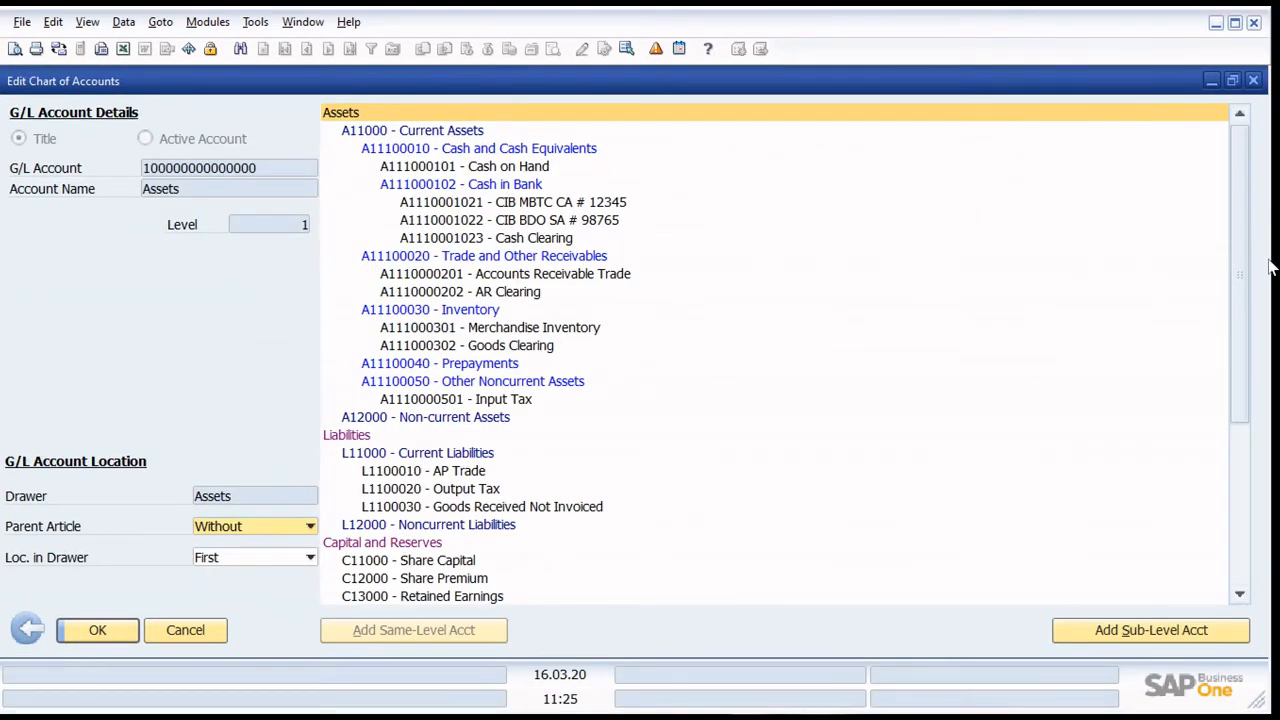
- Review the full chart of accounts from Assets through Taxation and Extraordinary Items, and close the chart editing window
left_click_drag(1246, 230, 1248, 488)
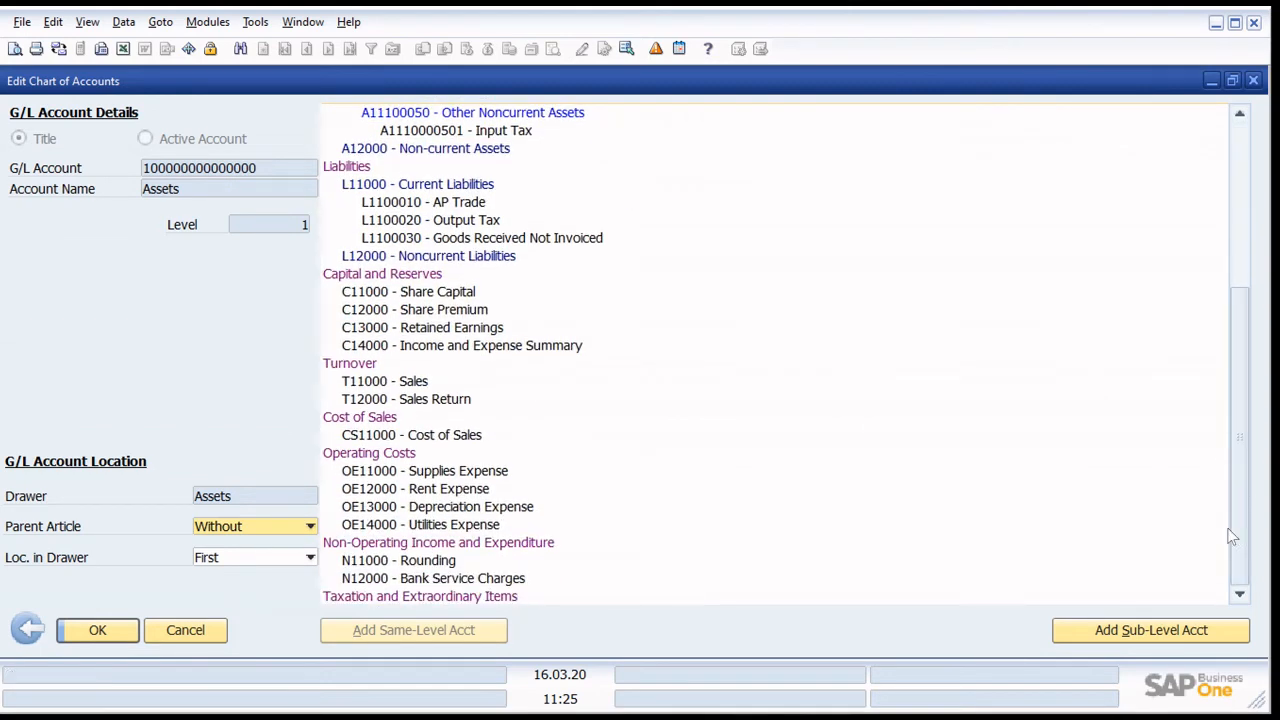
scroll(670, 250, "up", 3)
scroll(640, 300, "up", 2)
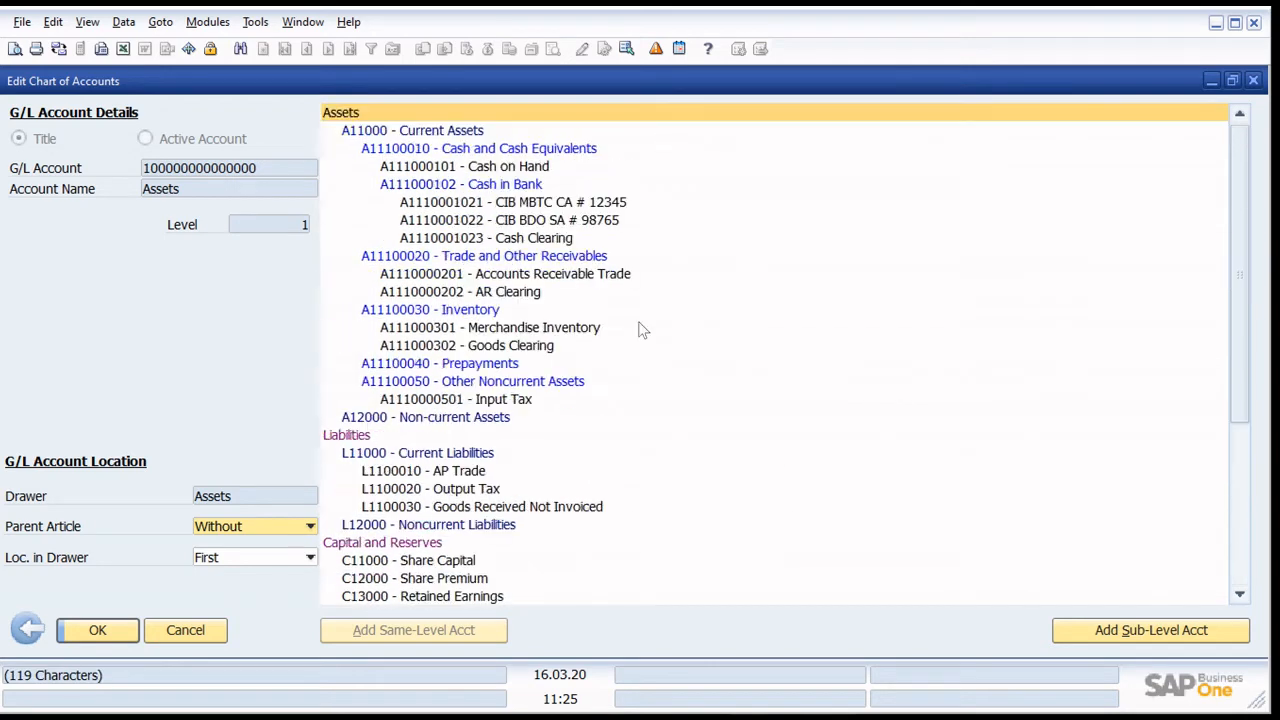
scroll(620, 300, "down", 5)
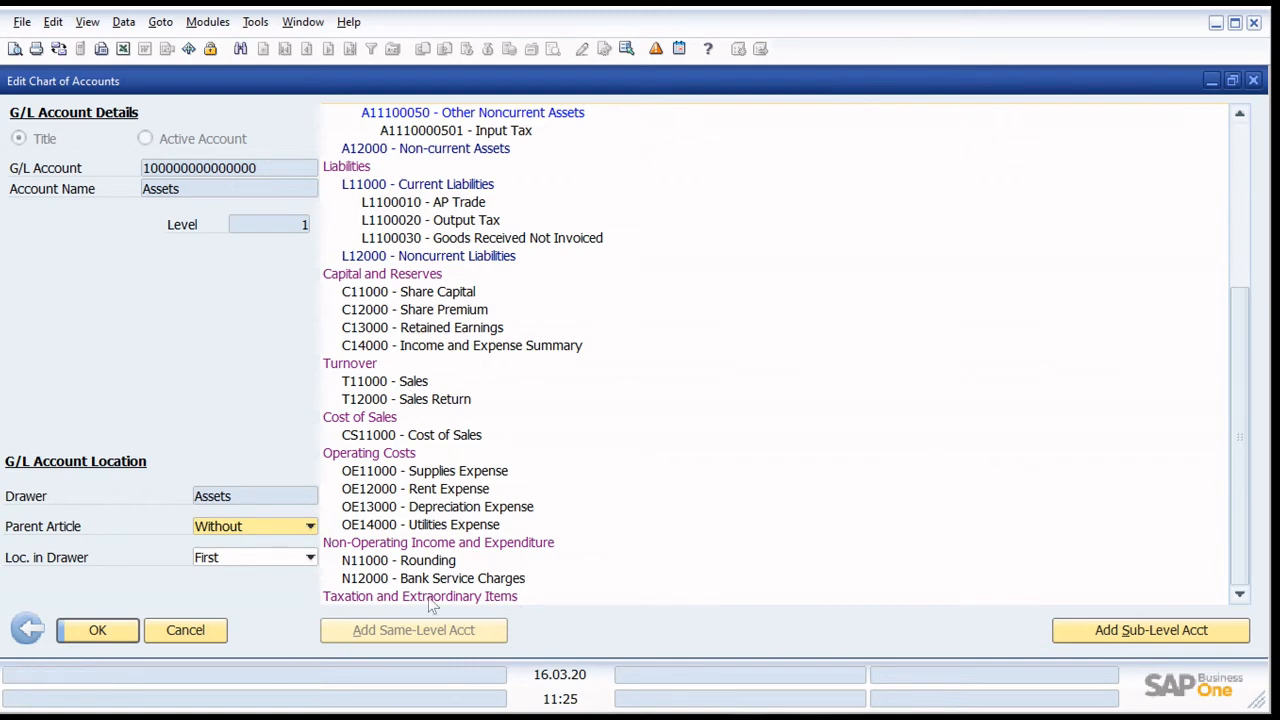
scroll(455, 580, "up", 2)
scroll(458, 580, "up", 3)
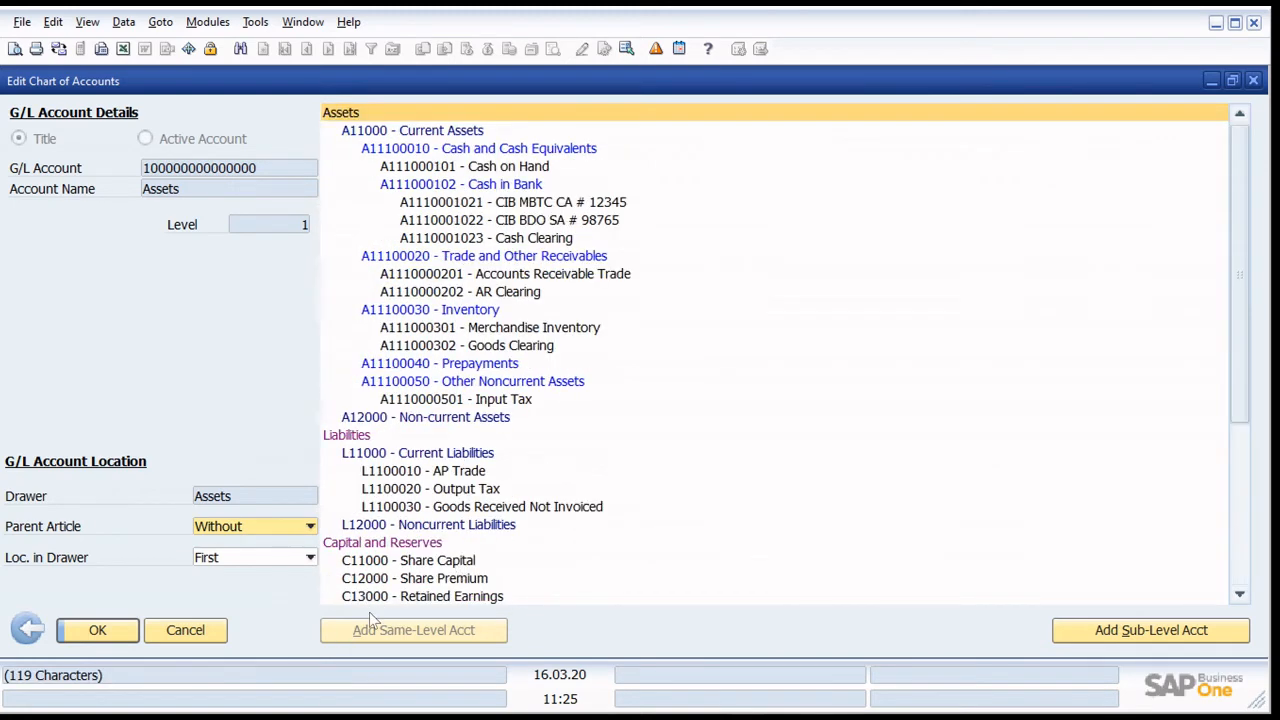
left_click(185, 630)
- View the Chart of Accounts under Financials, checking the Liabilities, Capital and Reserves, and Turnover drawers, and close it
left_click_drag(339, 338, 356, 211)
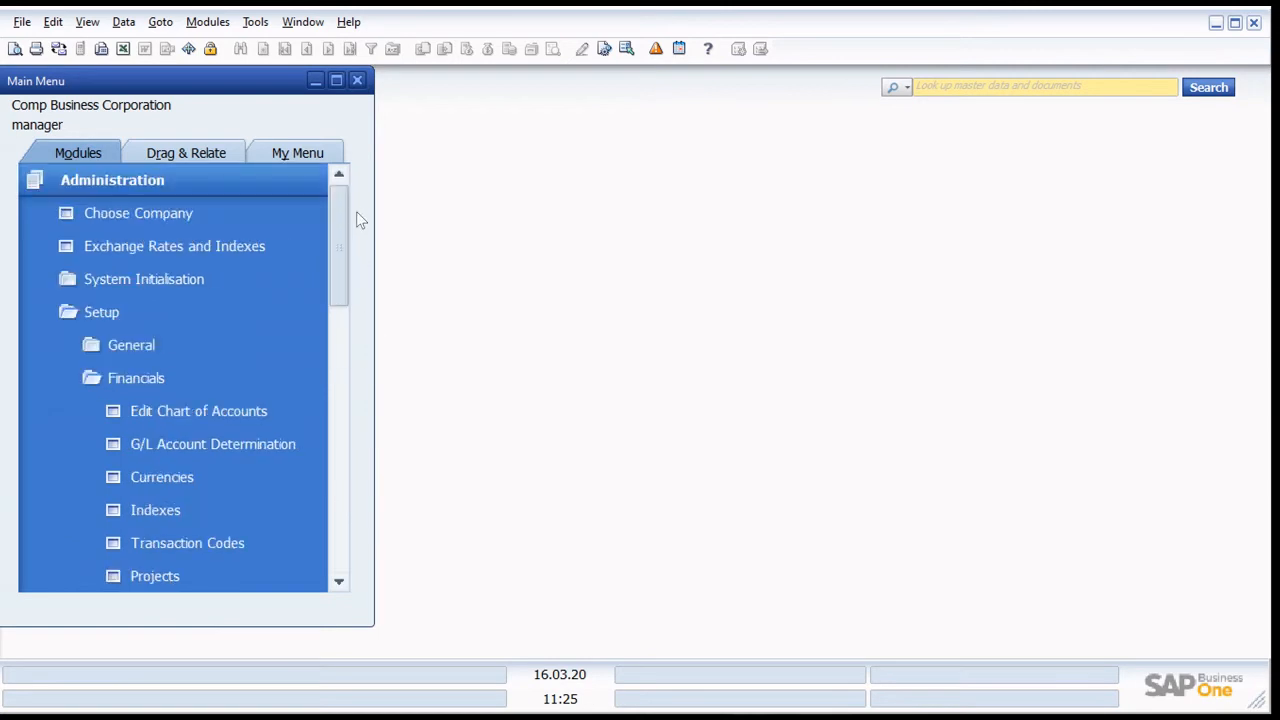
left_click(276, 182)
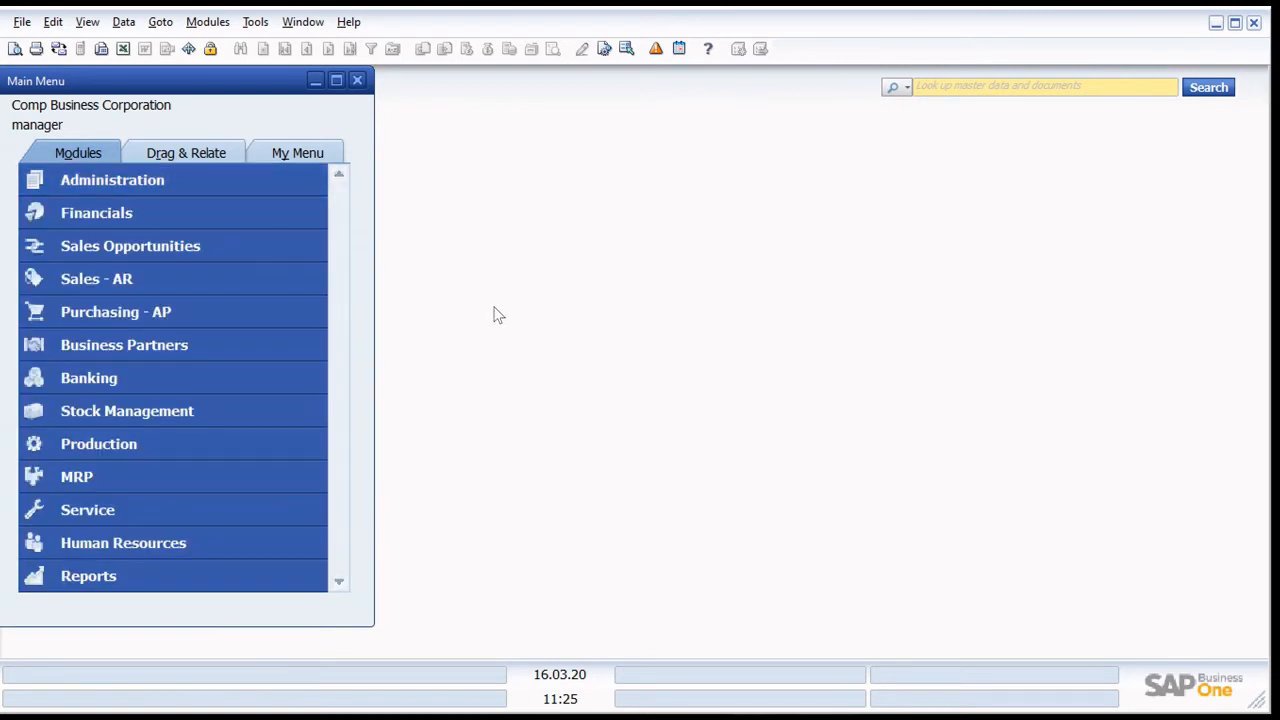
left_click(178, 283)
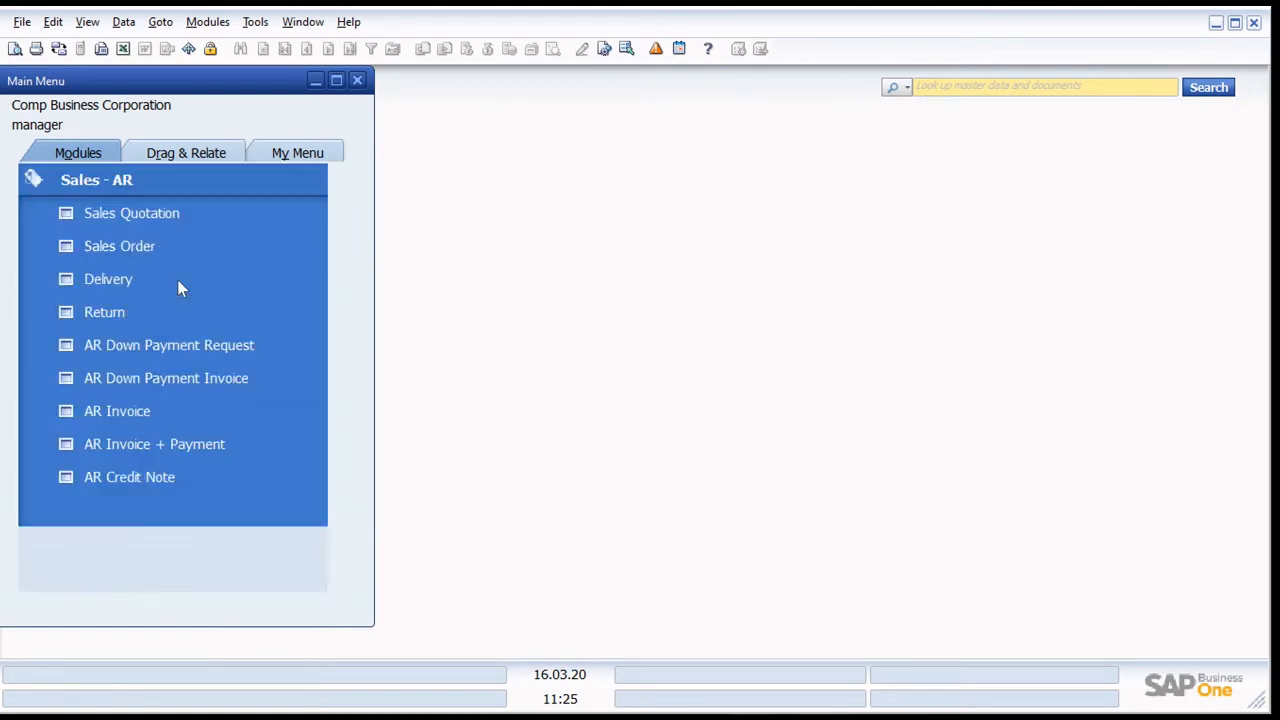
left_click(255, 178)
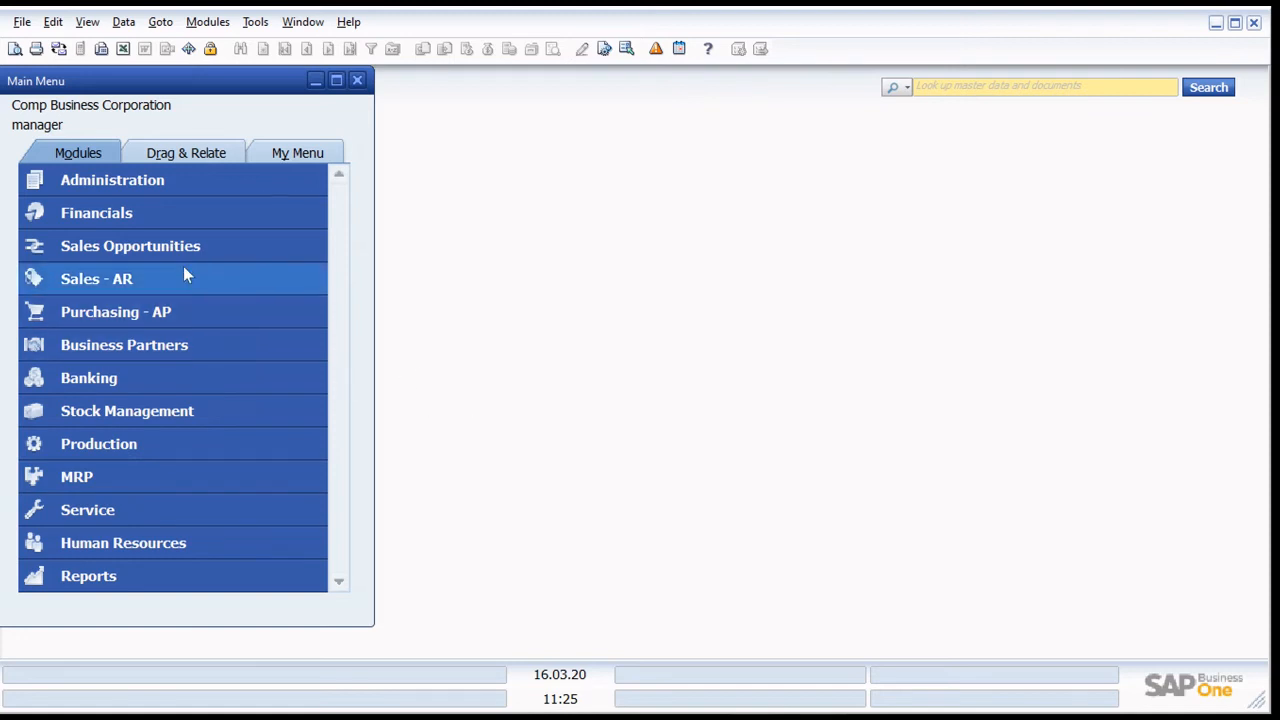
left_click(140, 213)
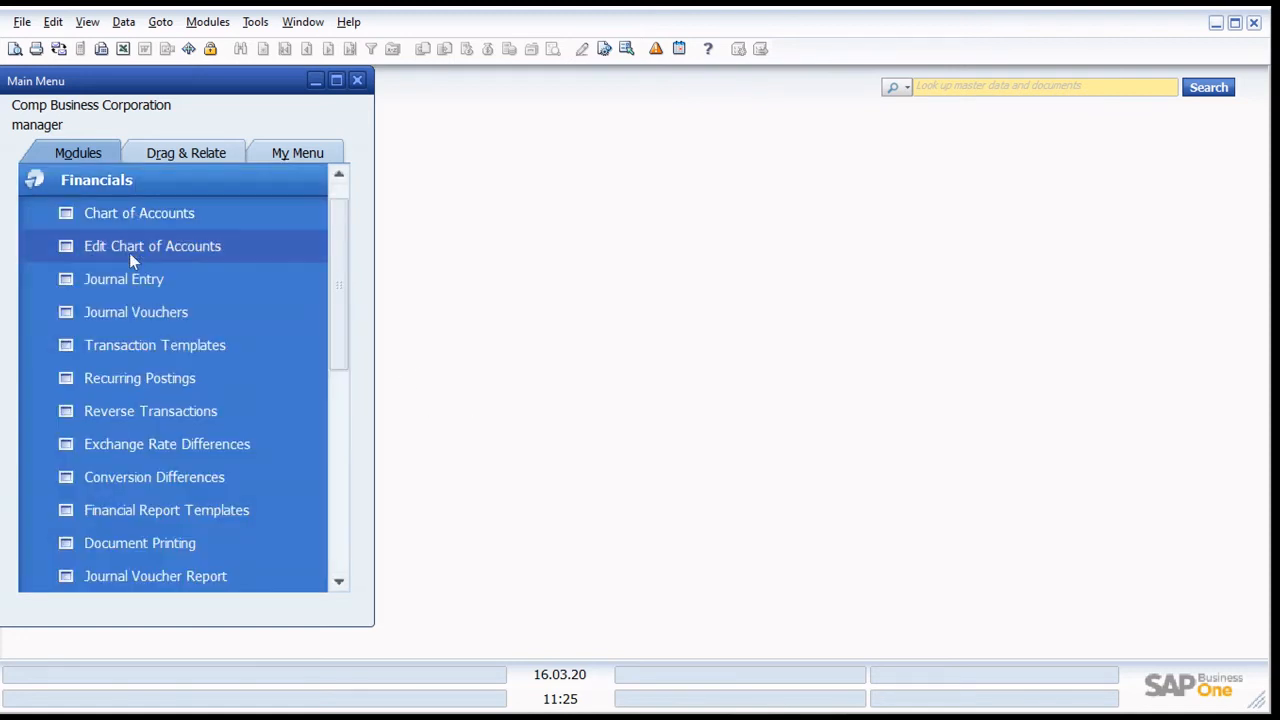
left_click(150, 227)
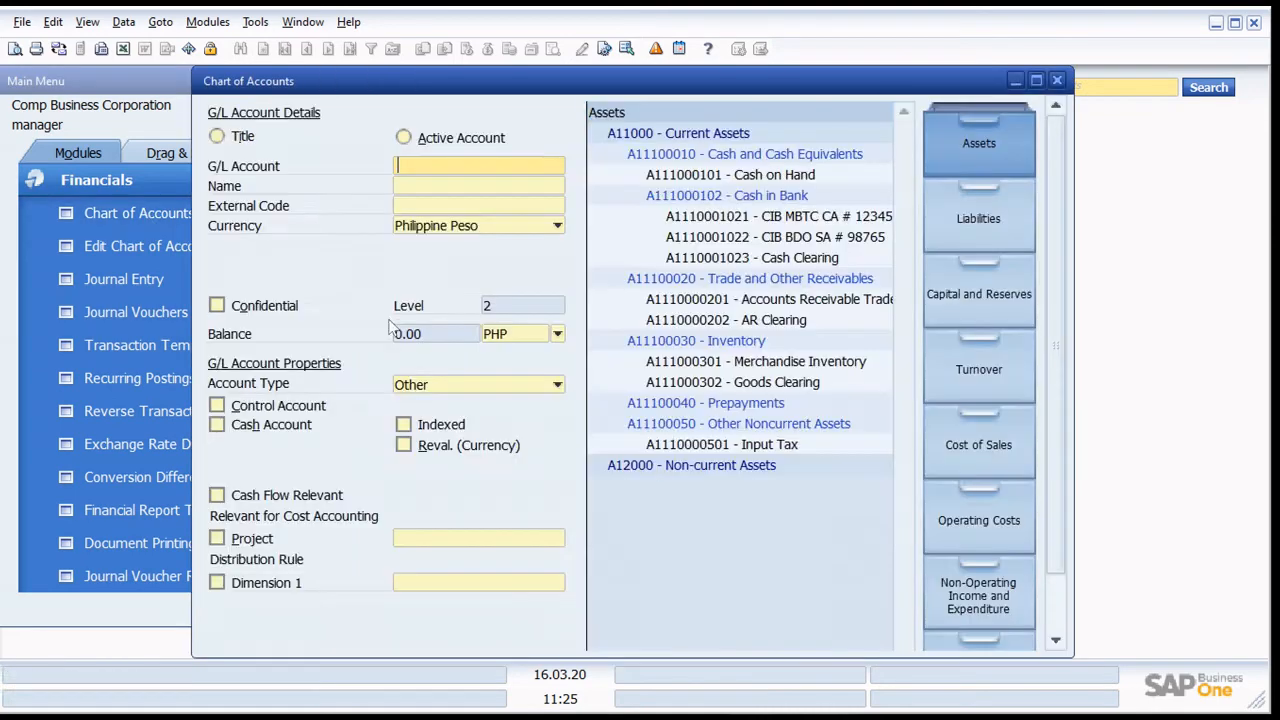
left_click(981, 225)
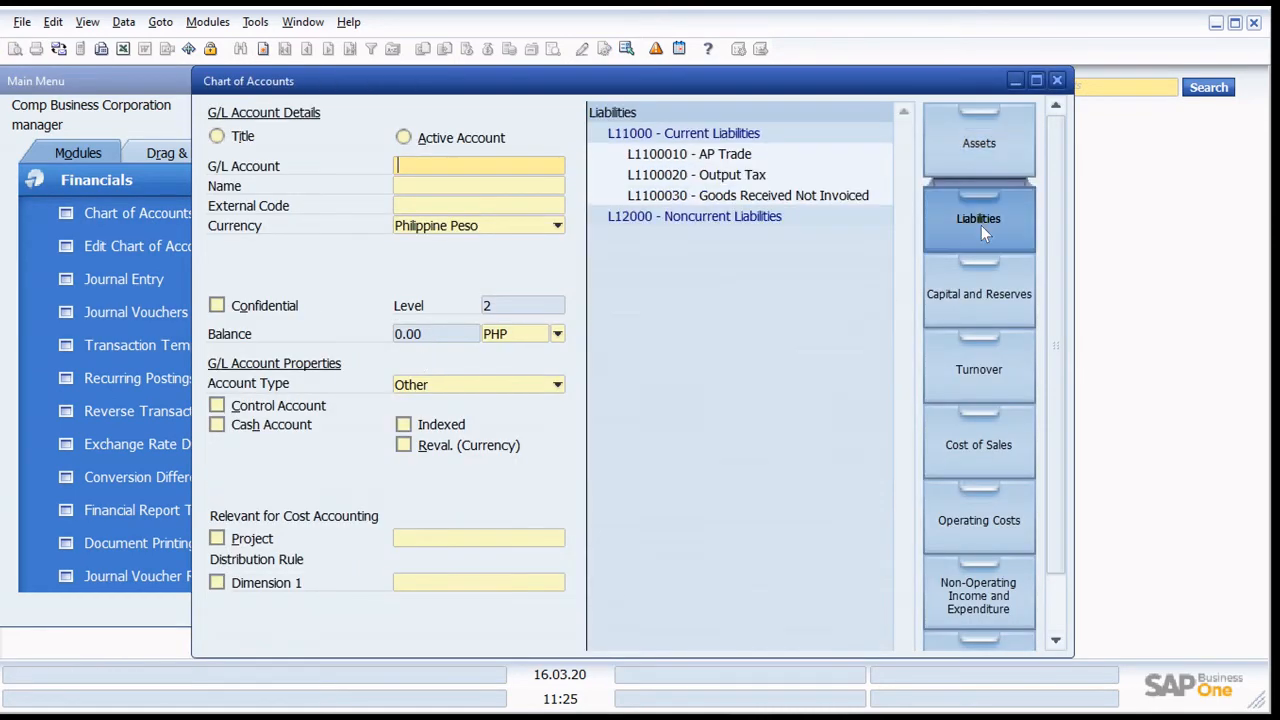
left_click(992, 312)
left_click(985, 372)
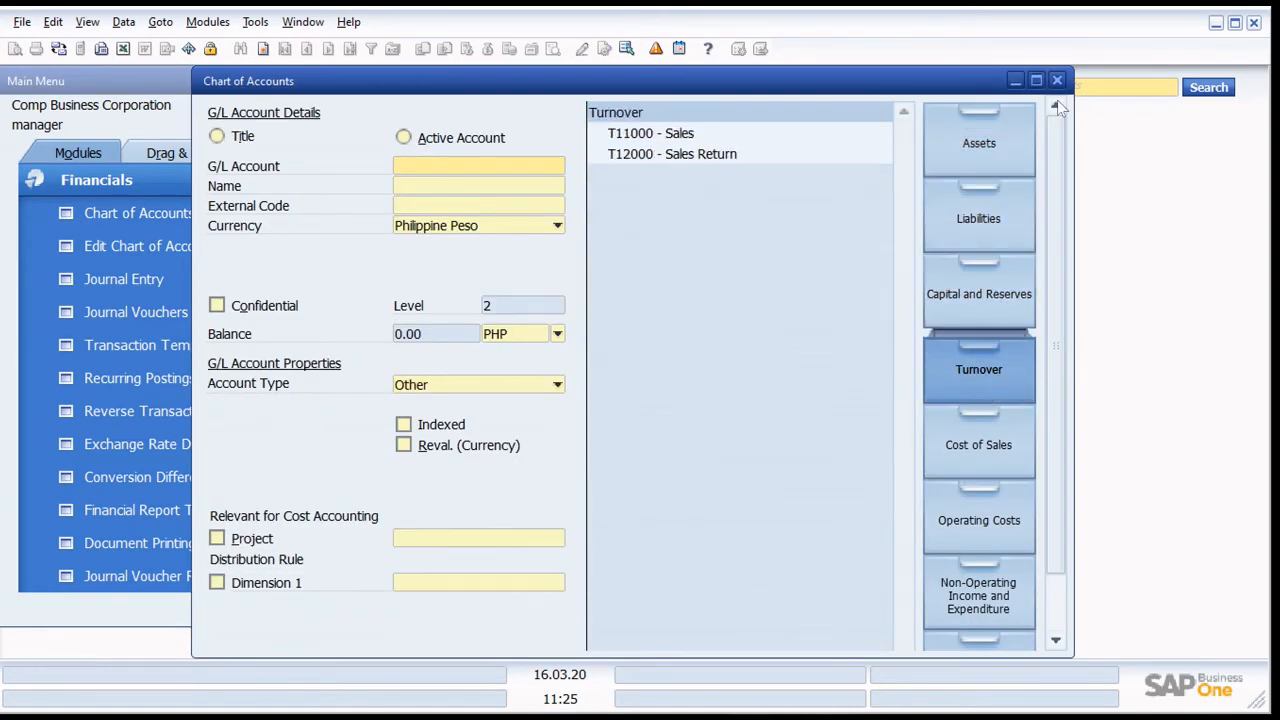
left_click(1055, 82)
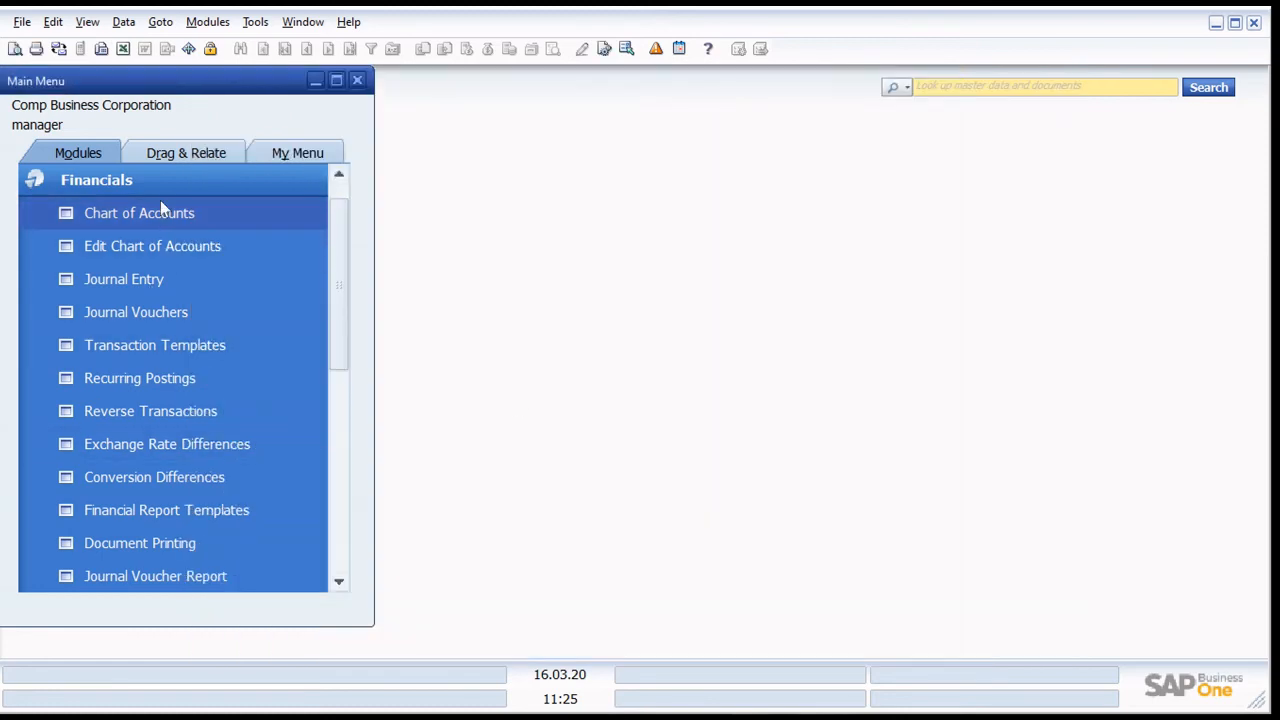
- Open G/L Account Determination from the Administration financials setup and examine the general account types for Sales
left_click(154, 184)
left_click(135, 181)
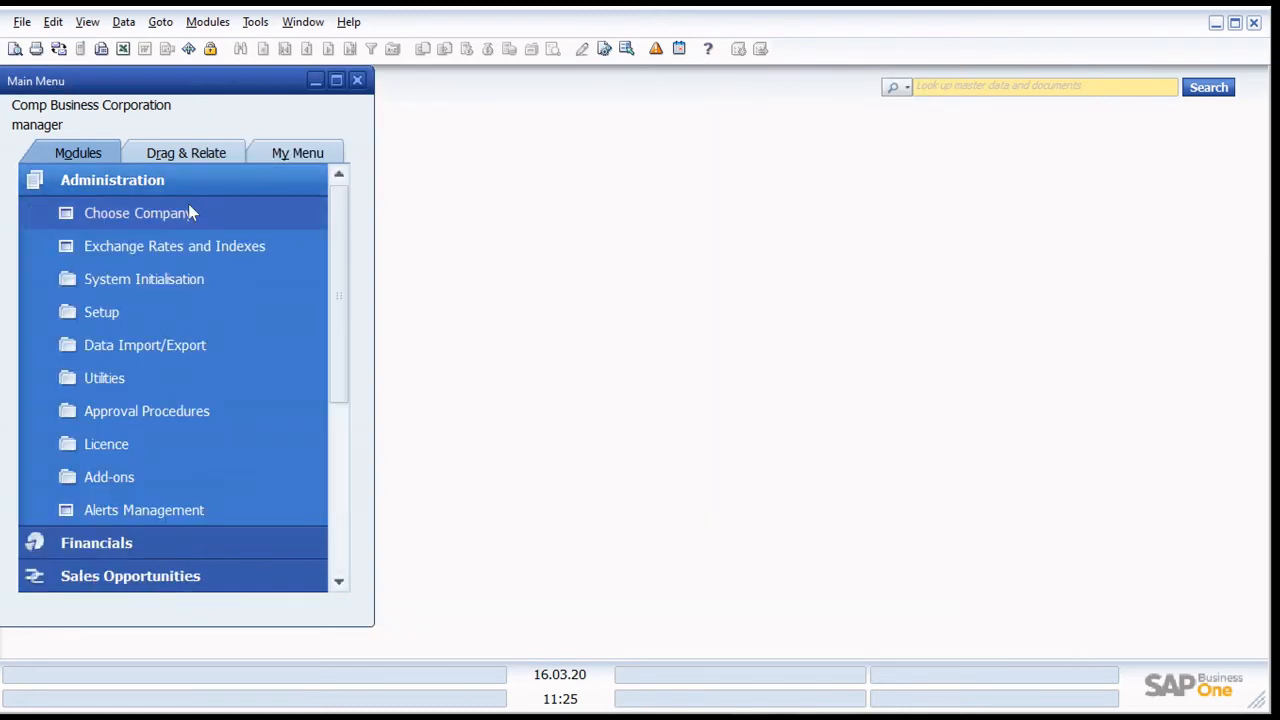
left_click(171, 314)
left_click(170, 375)
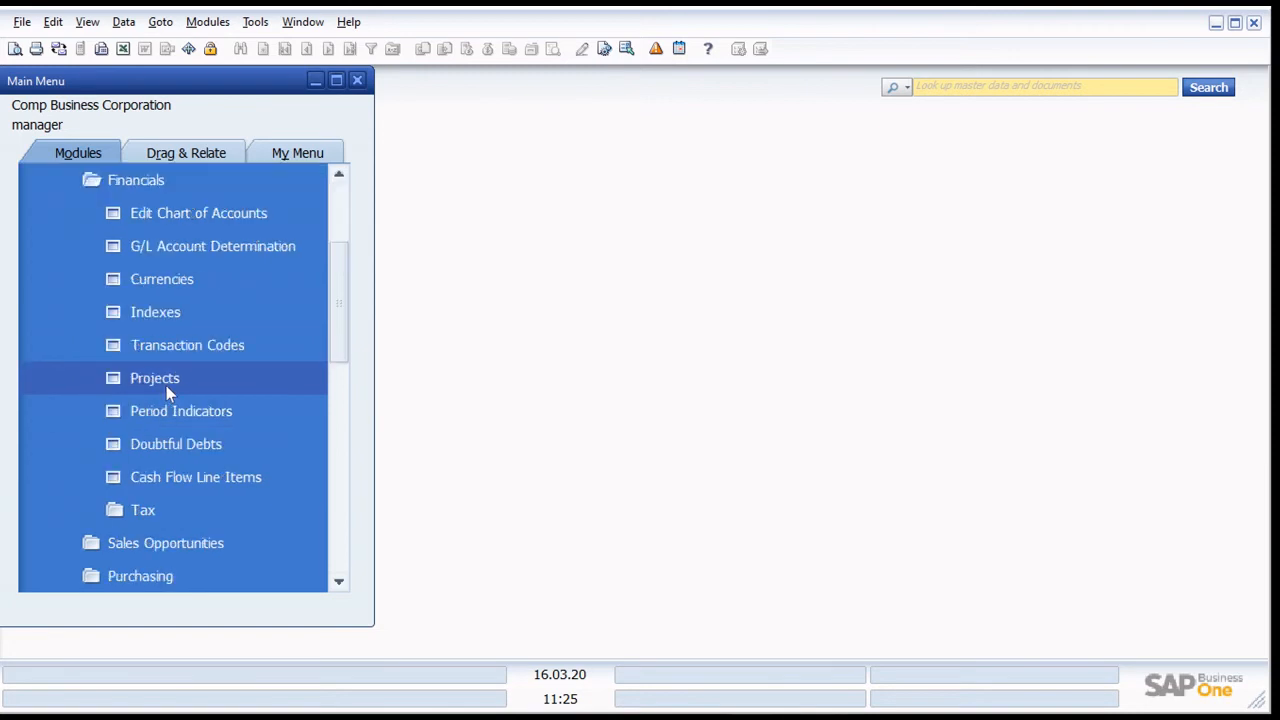
left_click(203, 250)
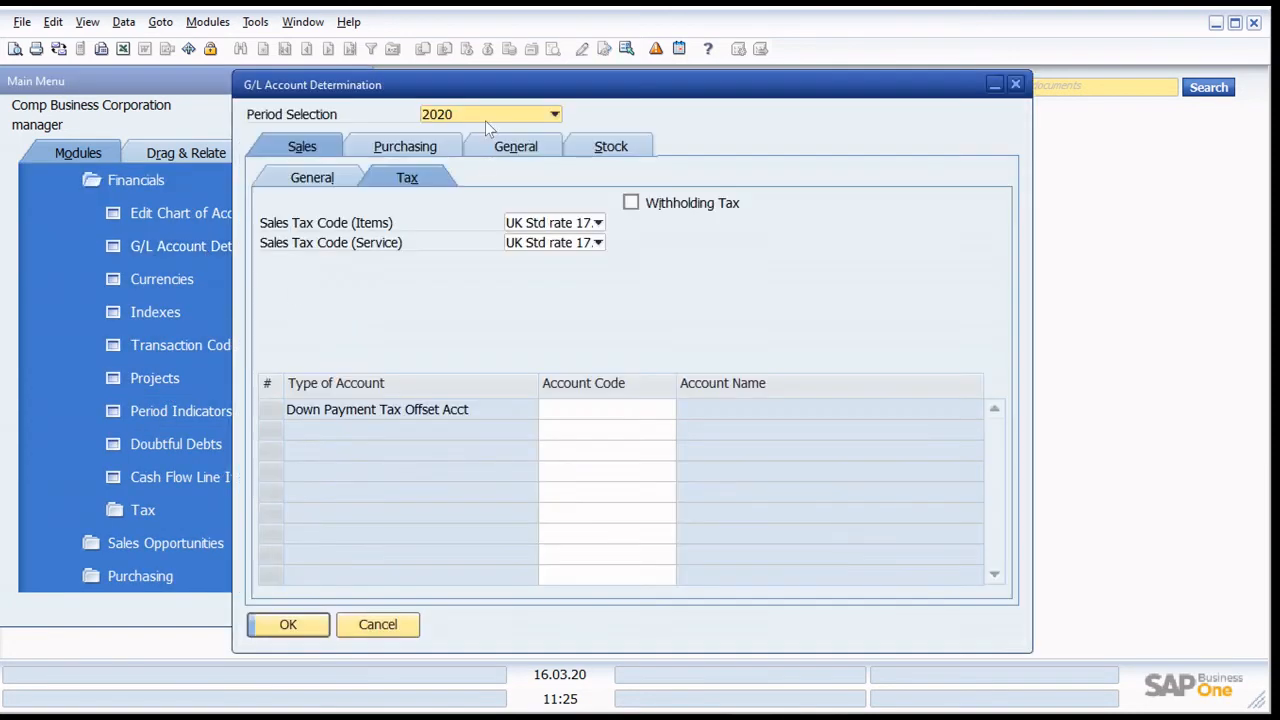
left_click_drag(480, 86, 625, 93)
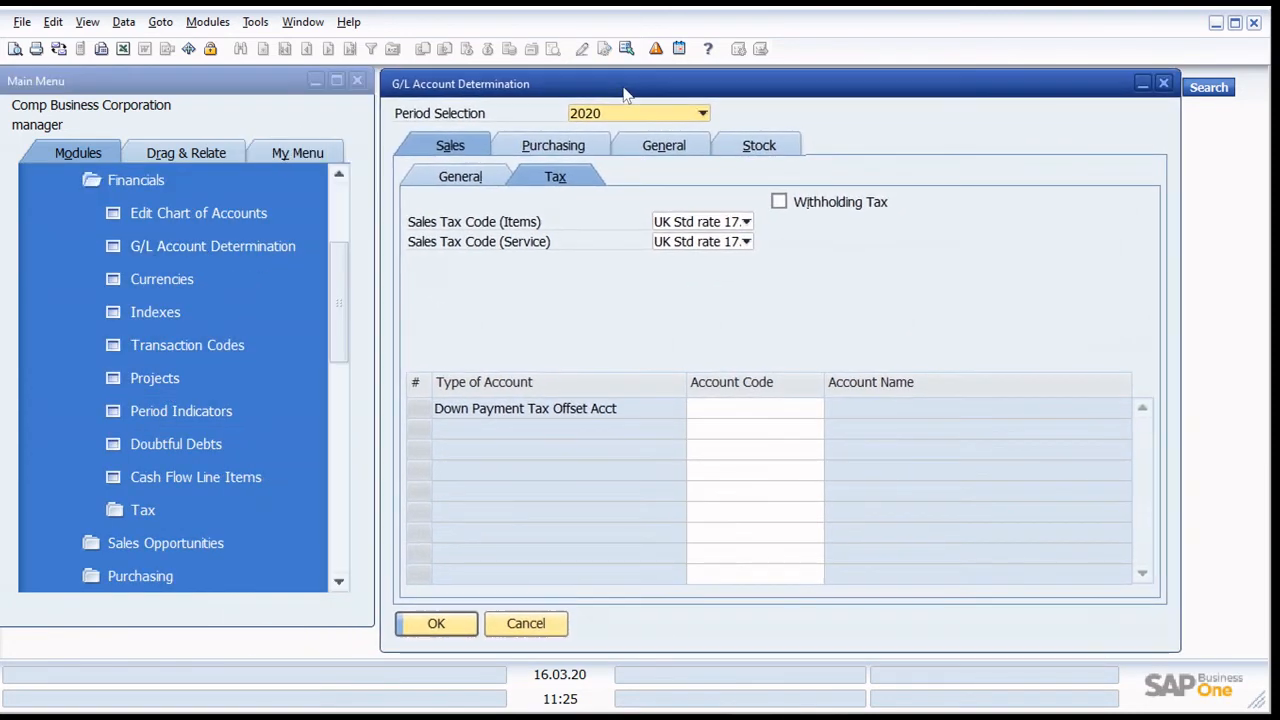
left_click(462, 178)
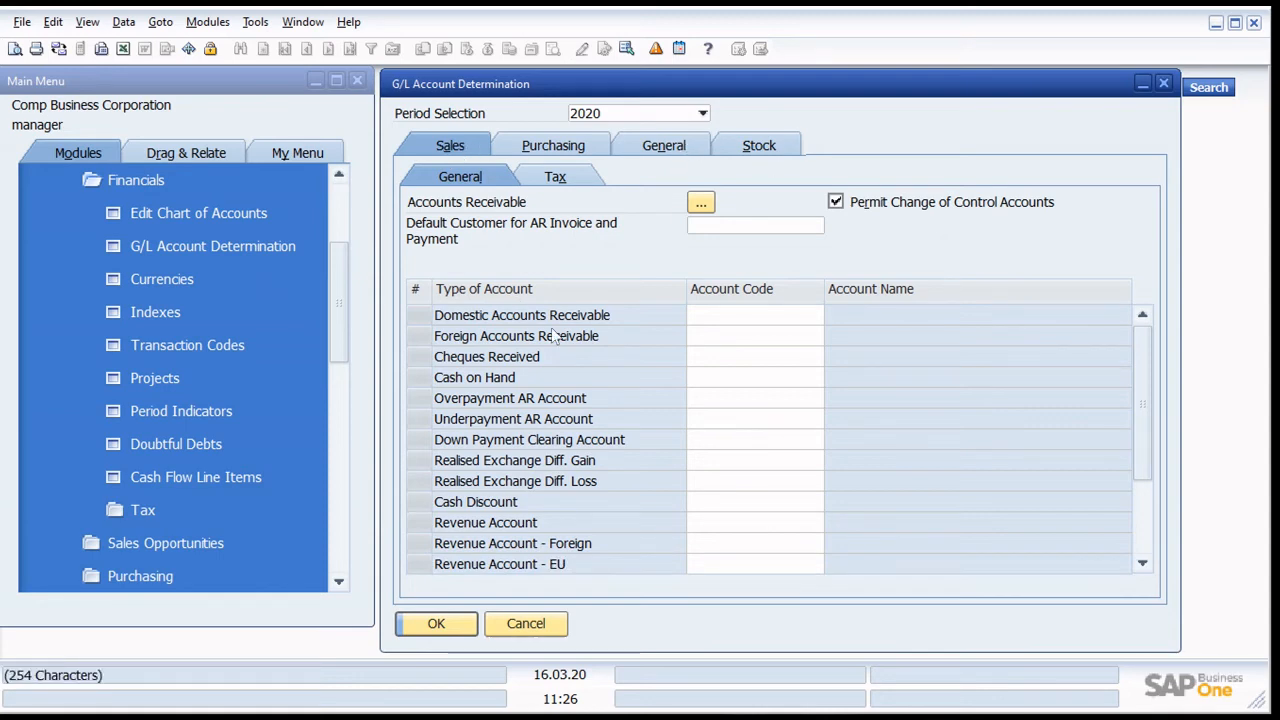
scroll(540, 484, "down", 2)
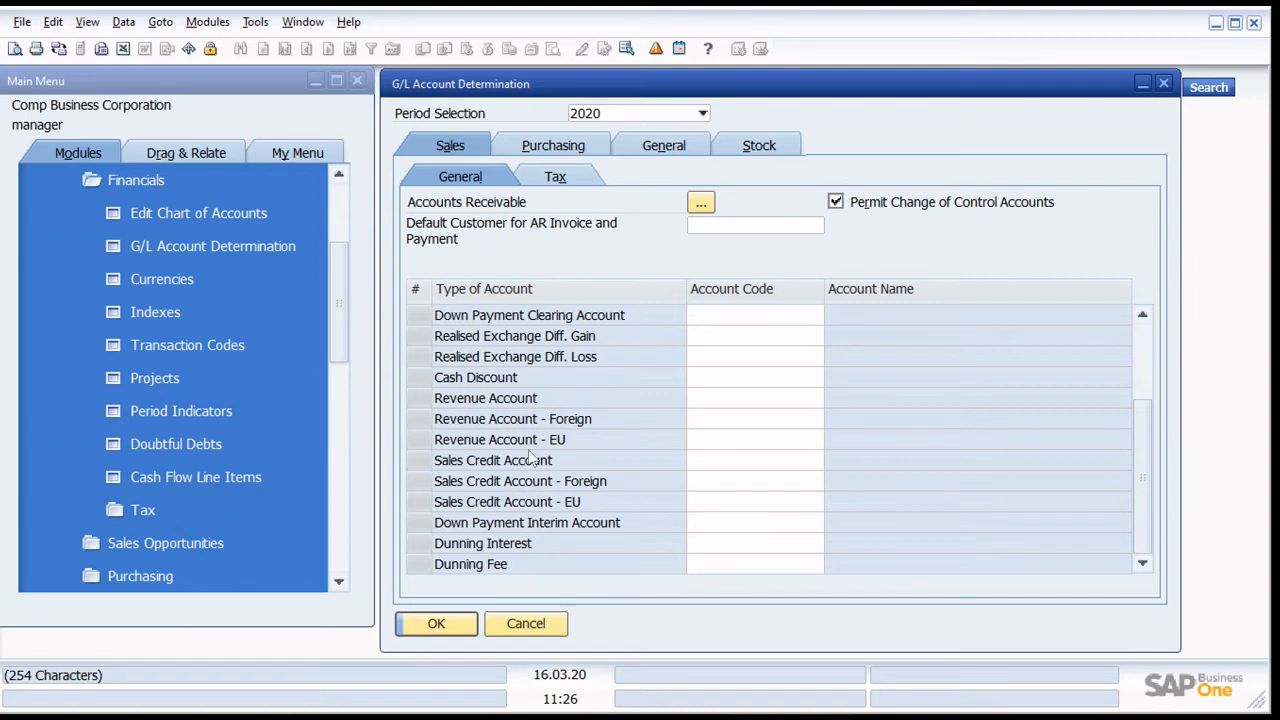
scroll(505, 366, "up", 2)
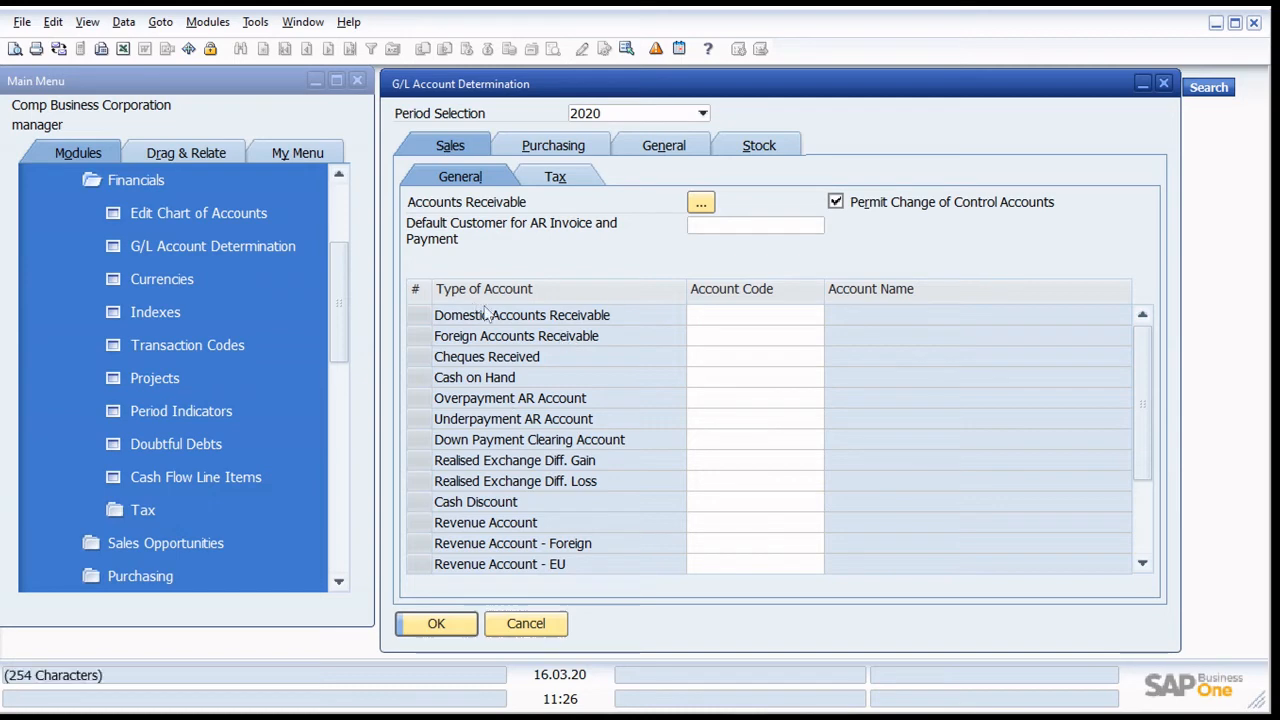
left_click(810, 315)
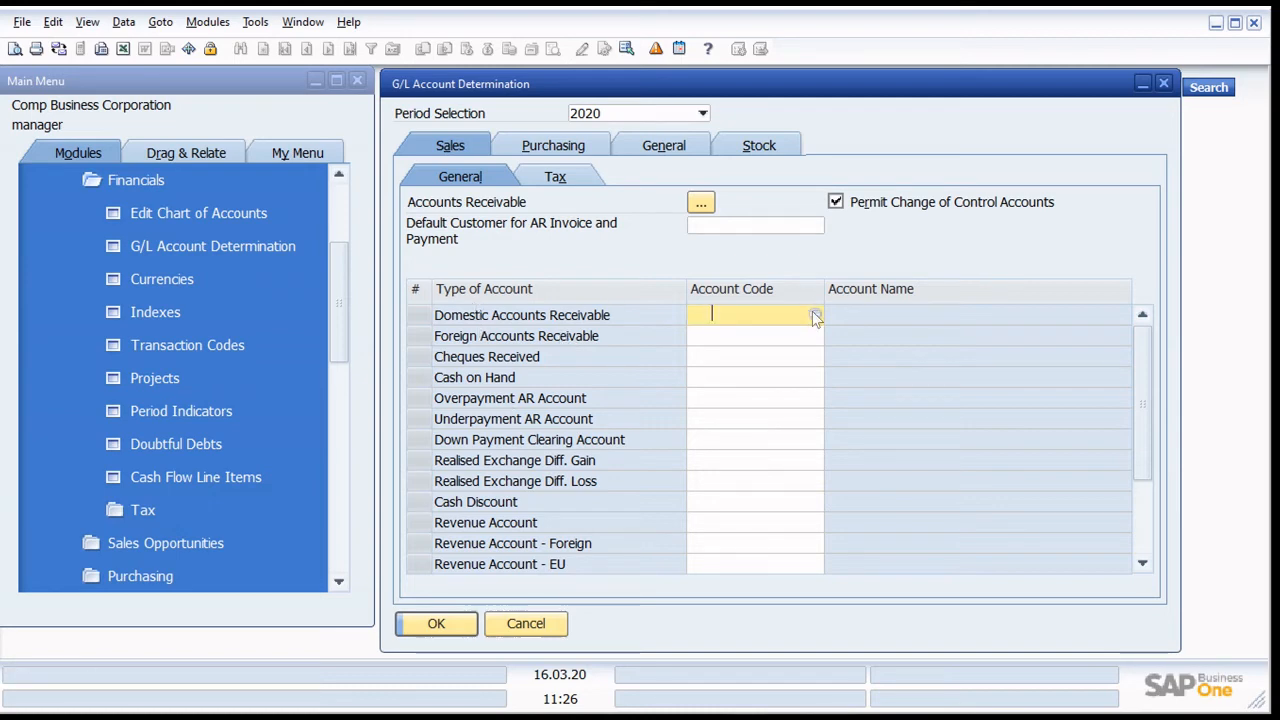
left_click(812, 318)
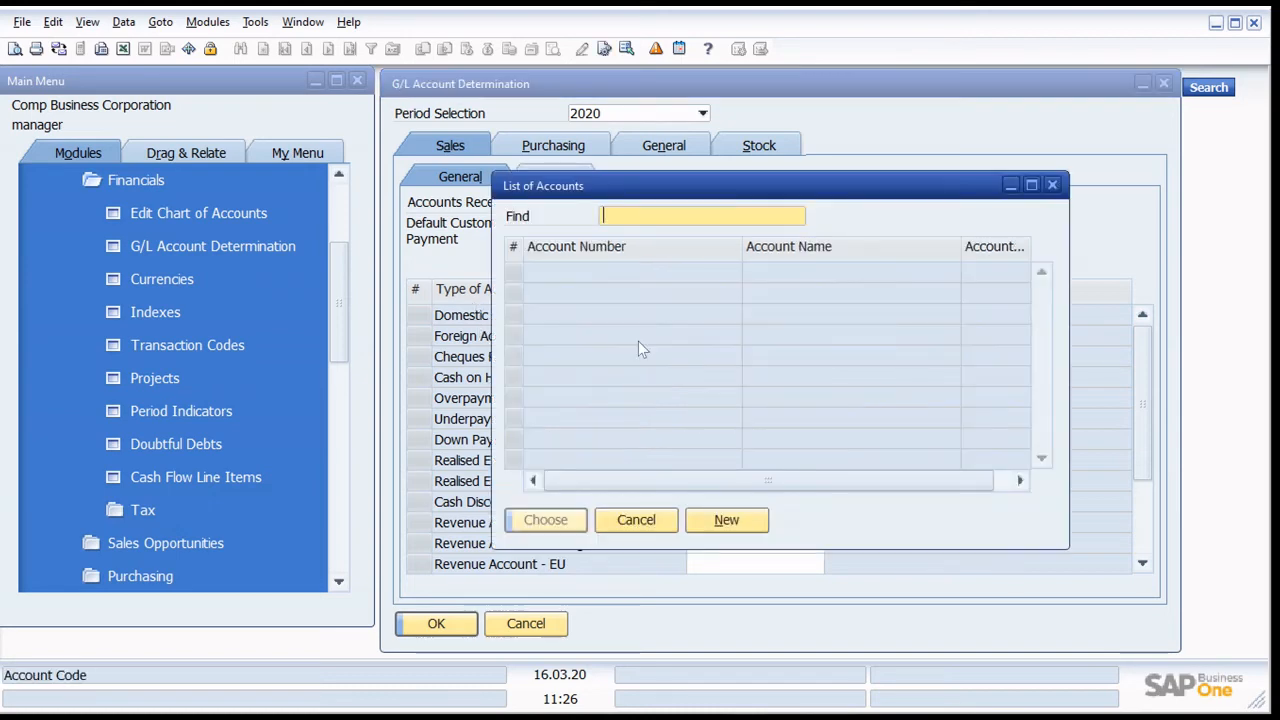
left_click(729, 520)
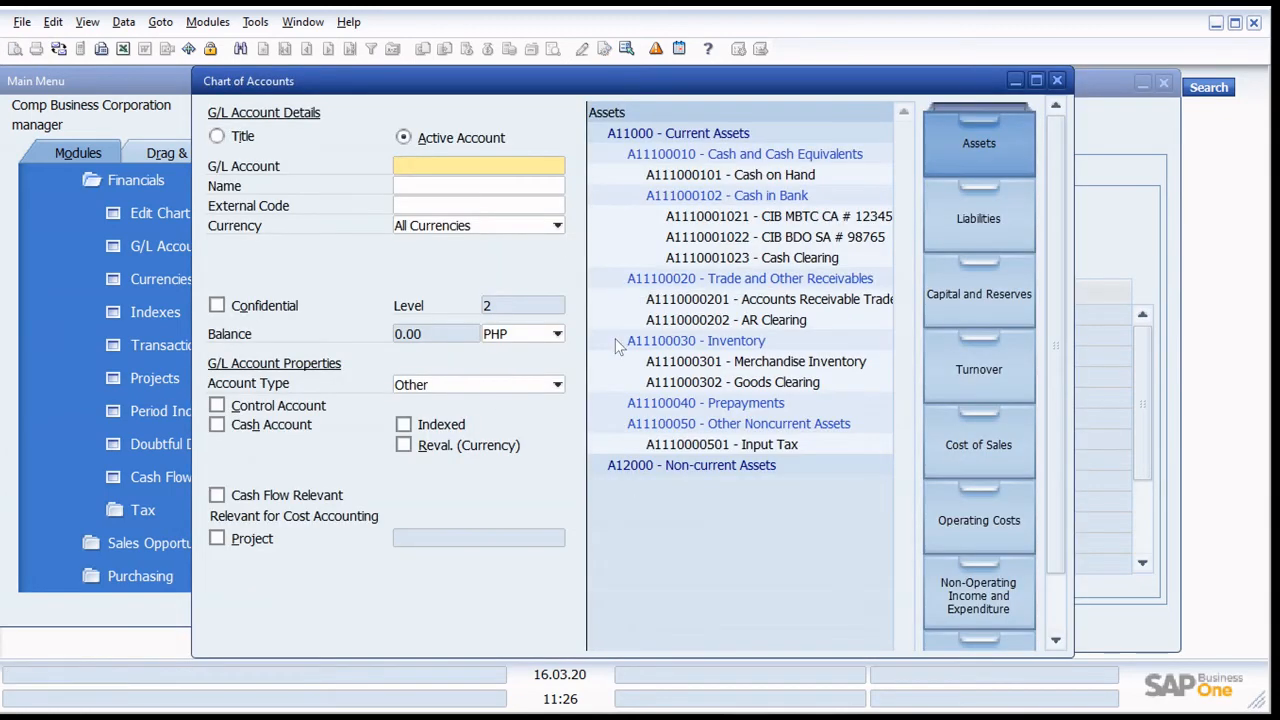
left_click(806, 302)
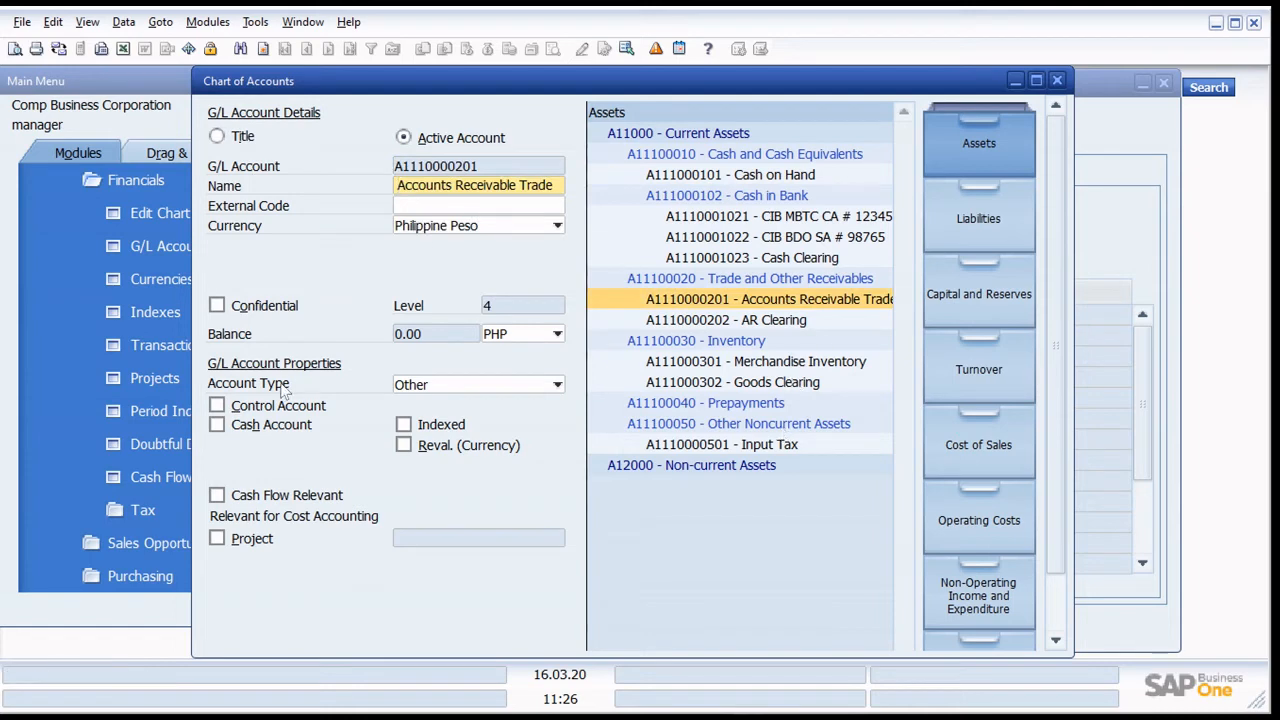
left_click(262, 407)
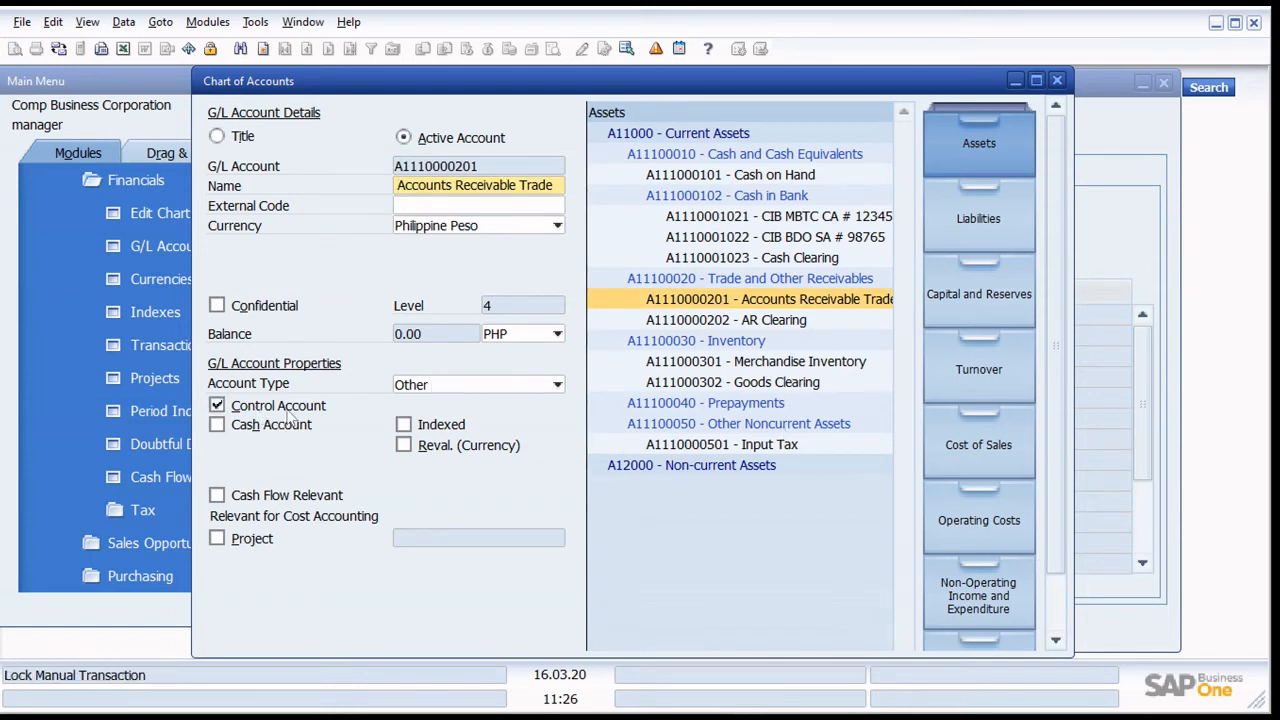
scroll(300, 410, "down", 1)
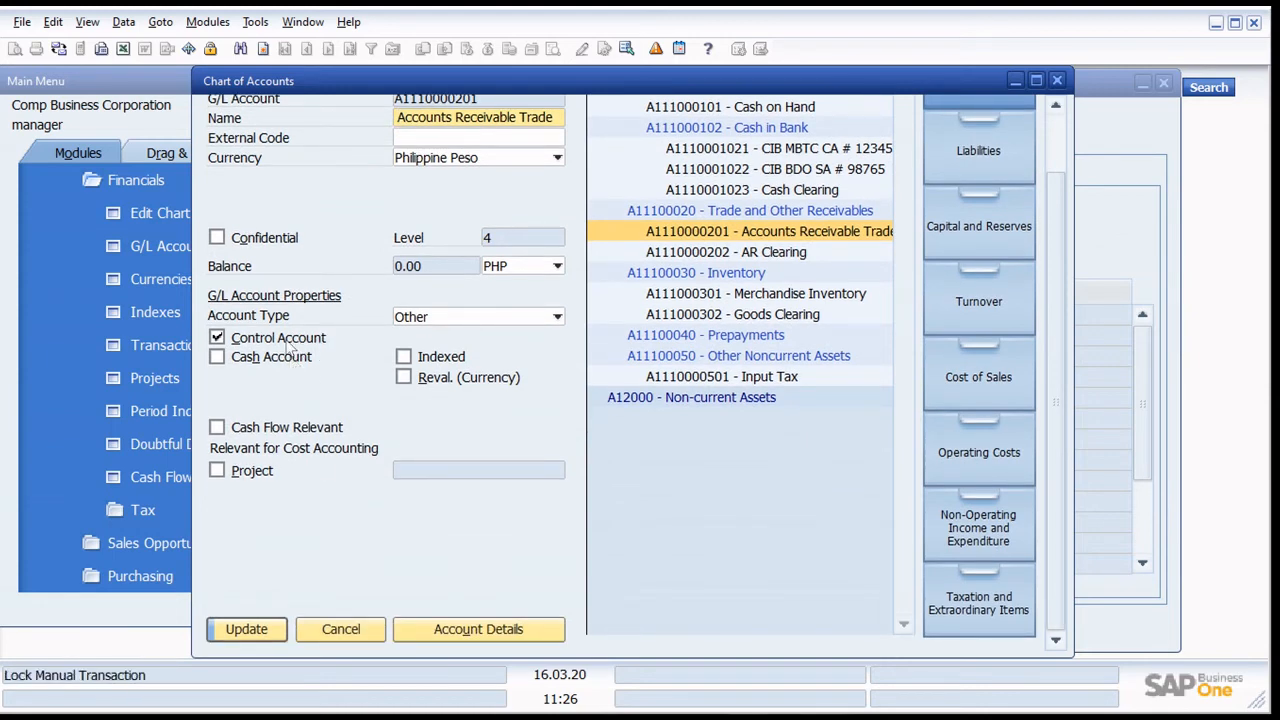
left_click(252, 629)
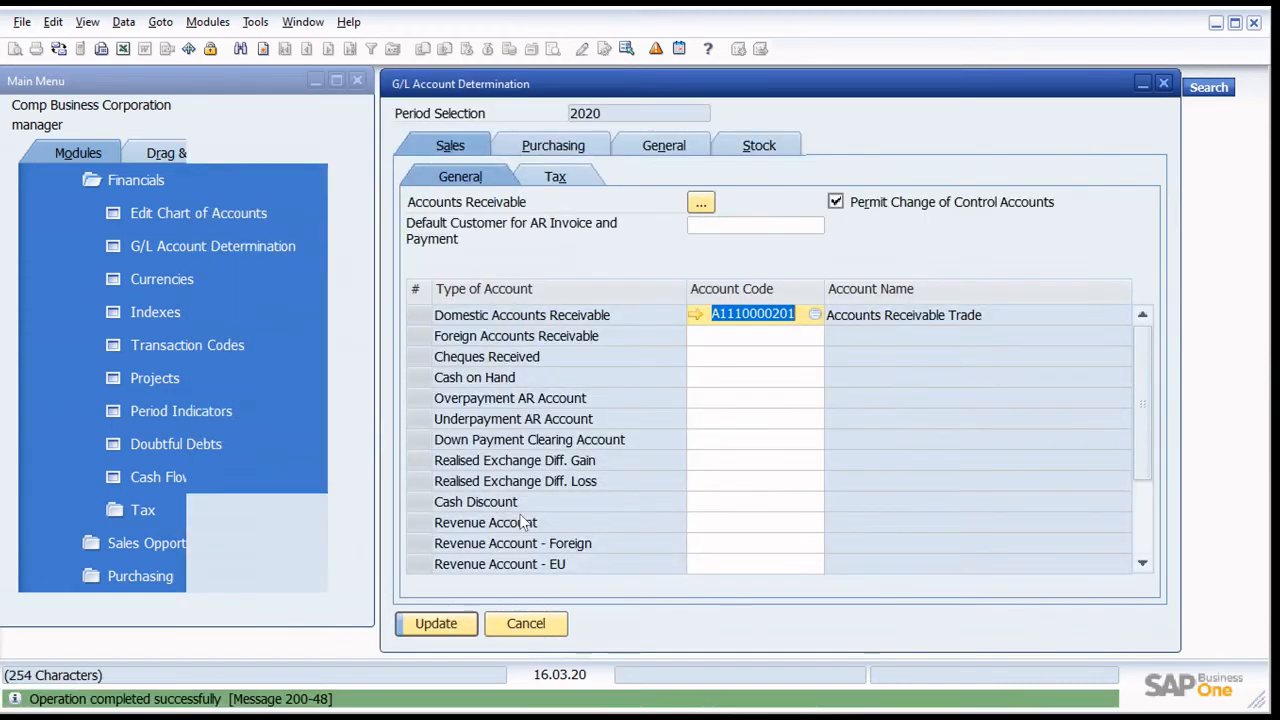
left_click(714, 336)
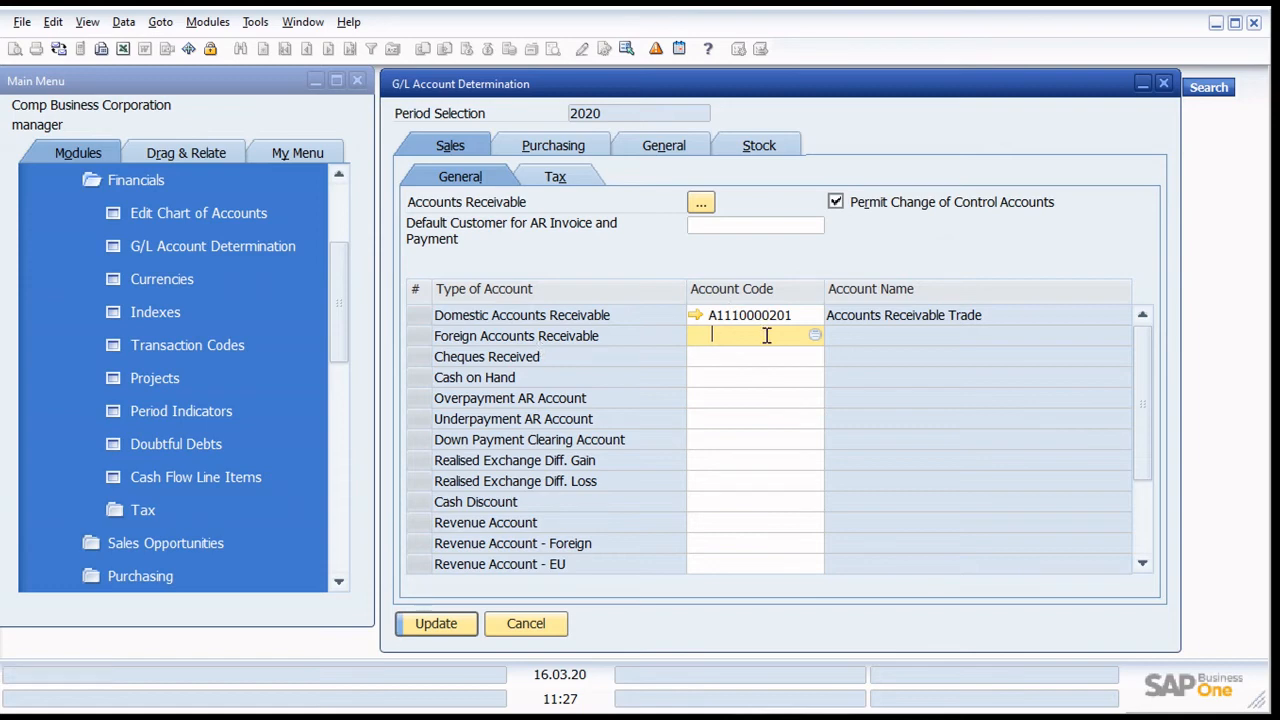
left_click(813, 335)
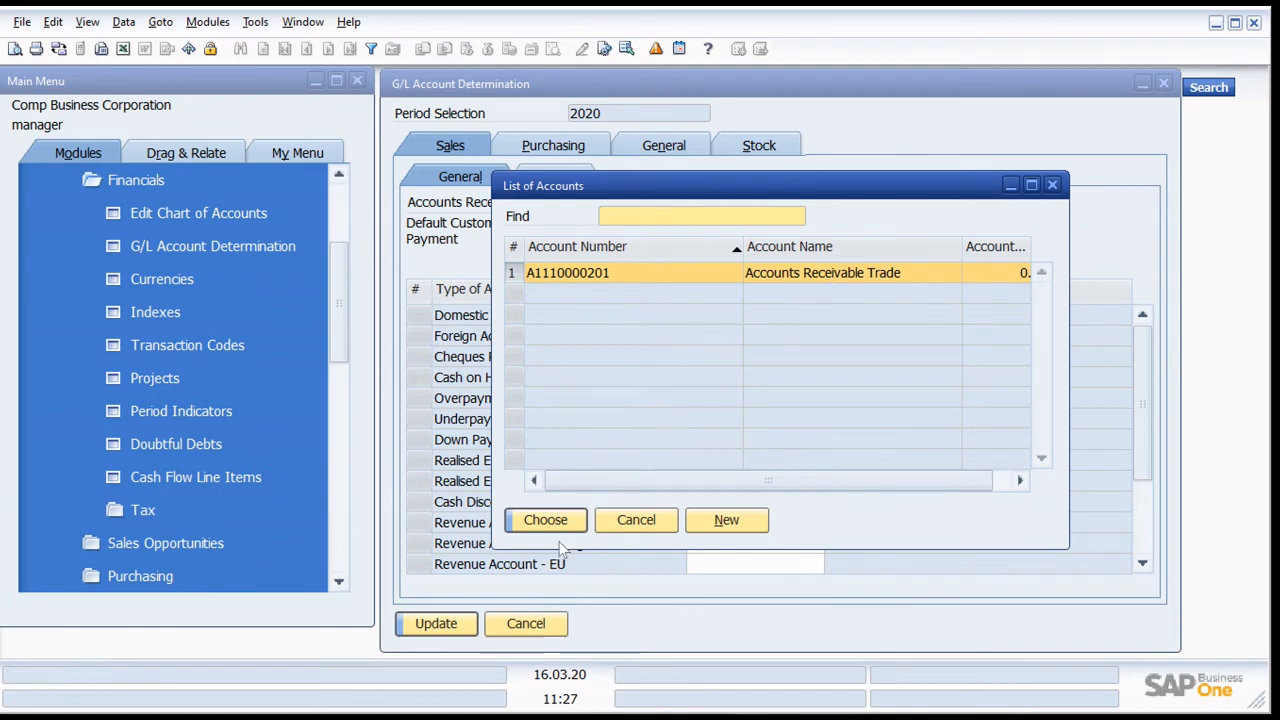
key("Return")
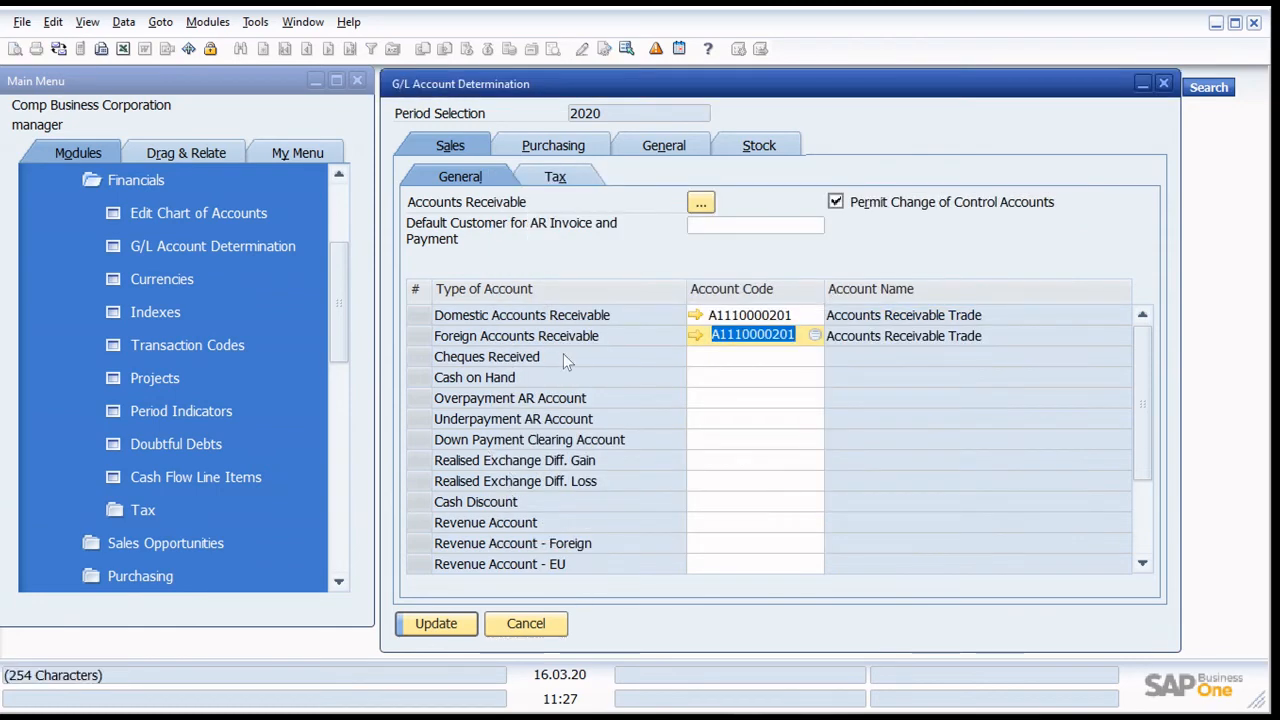
left_click(742, 358)
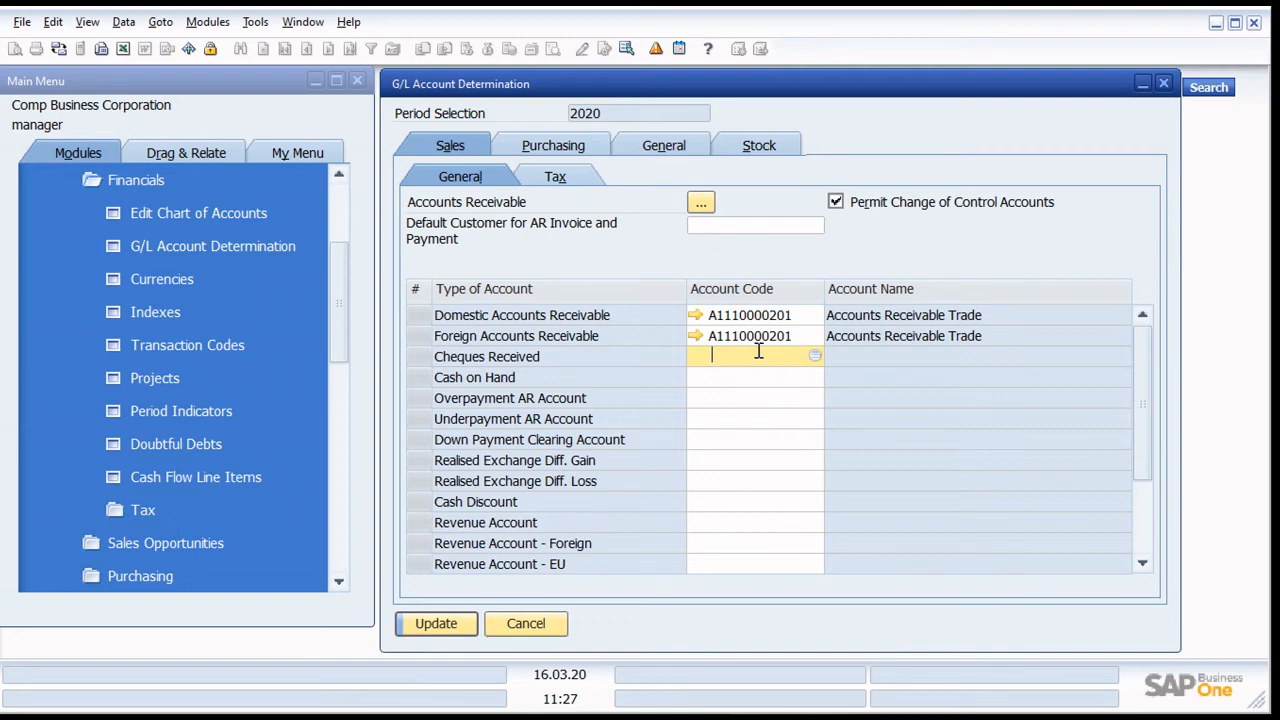
left_click(816, 357)
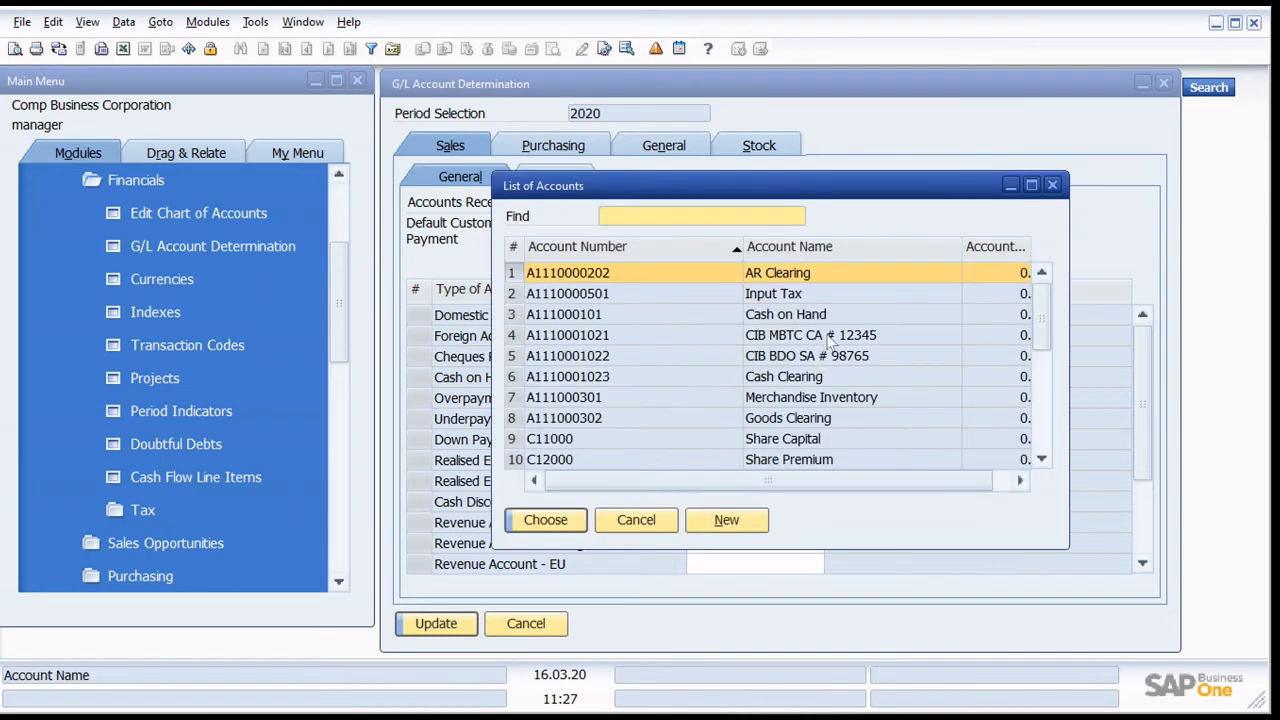
scroll(824, 340, "down", 1)
scroll(824, 340, "up", 1)
scroll(826, 316, "down", 2)
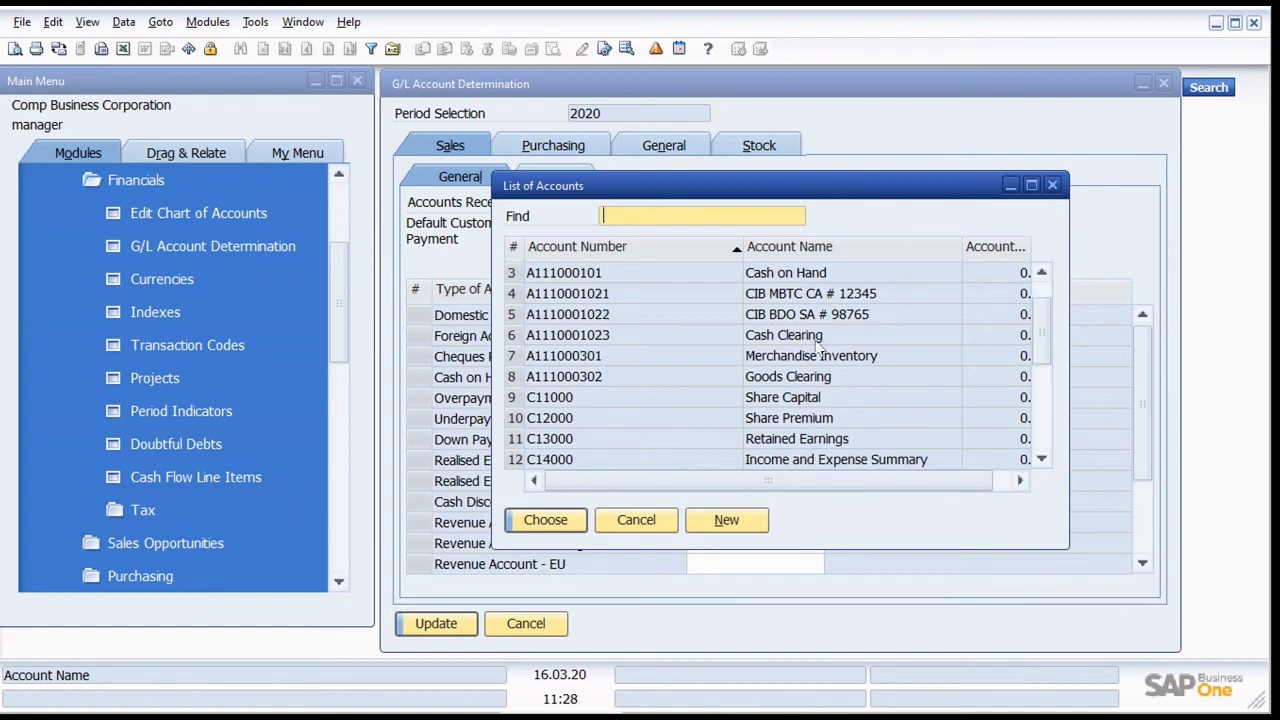
left_click(816, 340)
left_click(545, 520)
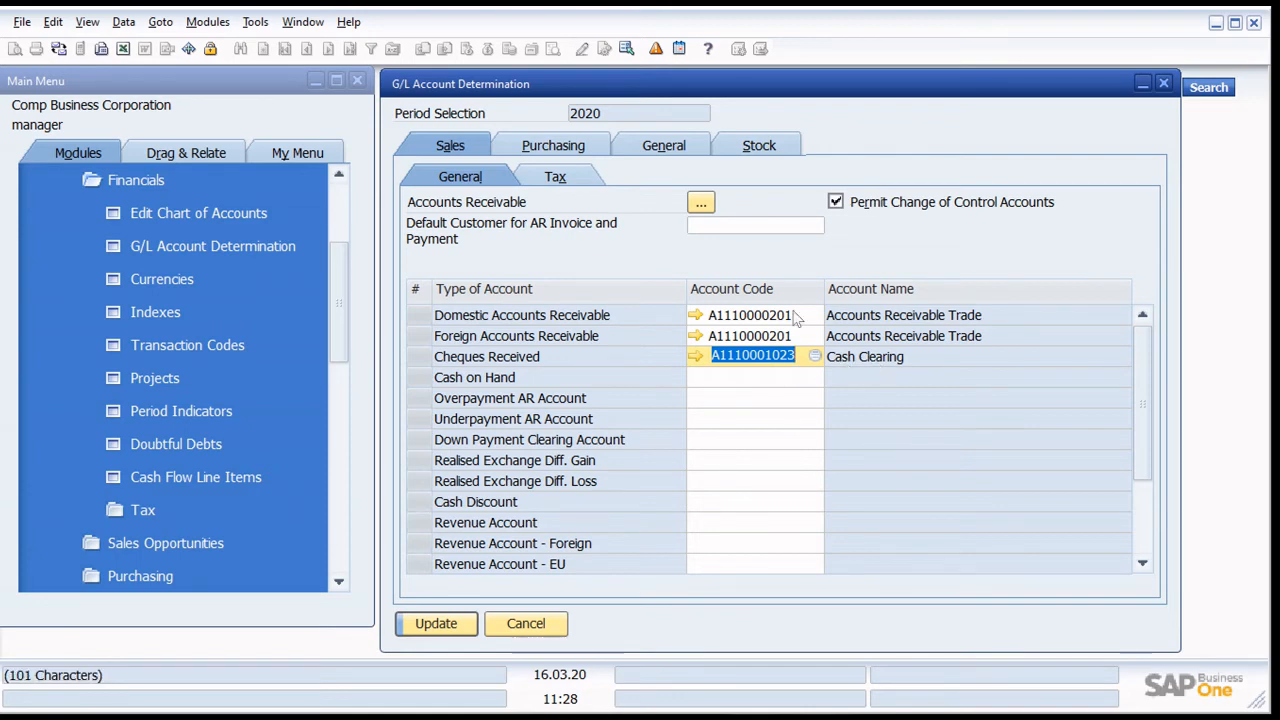
- Make A111000101 Cash on Hand a cash account and assign it as the default Cash on Hand account
left_click(808, 381)
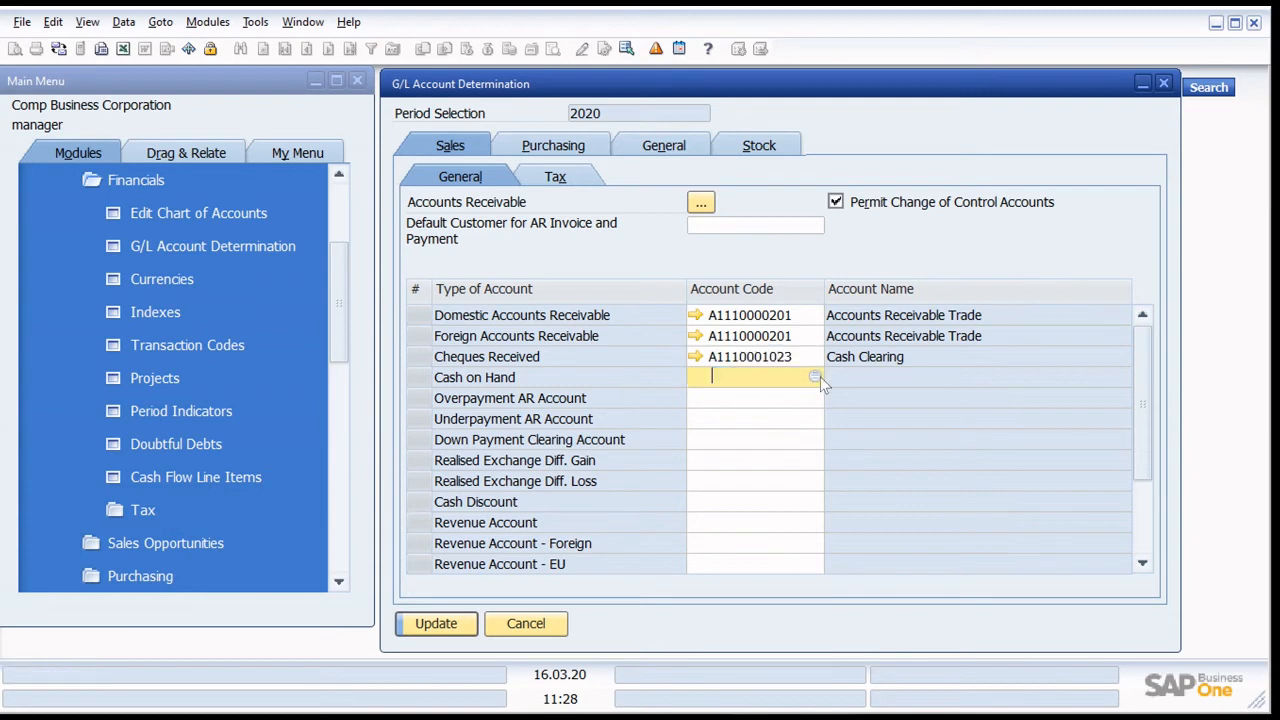
left_click(815, 378)
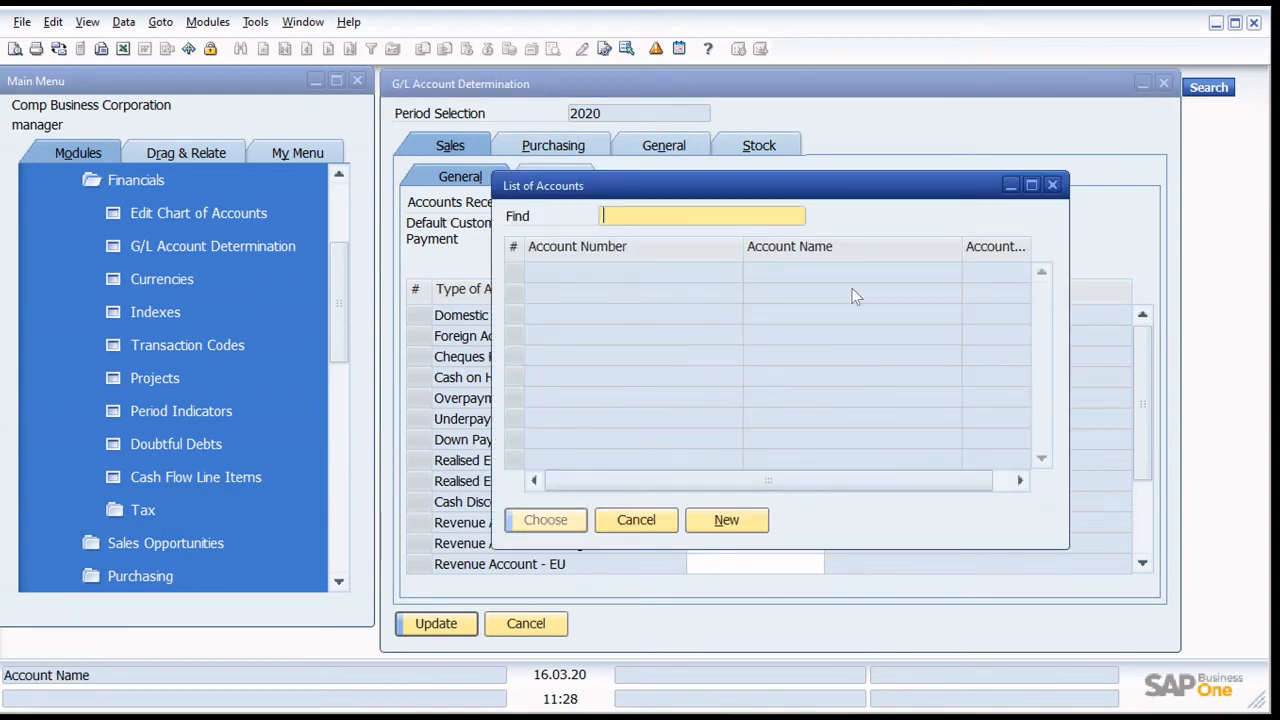
left_click(728, 520)
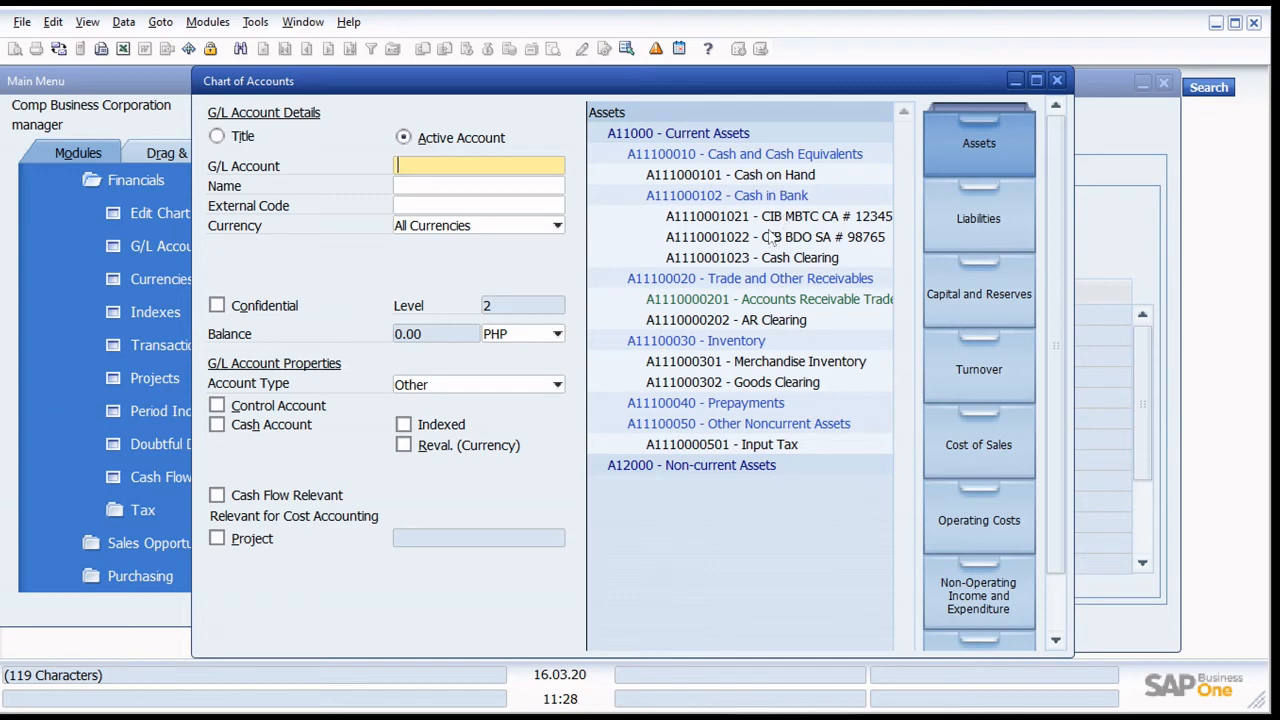
left_click(742, 178)
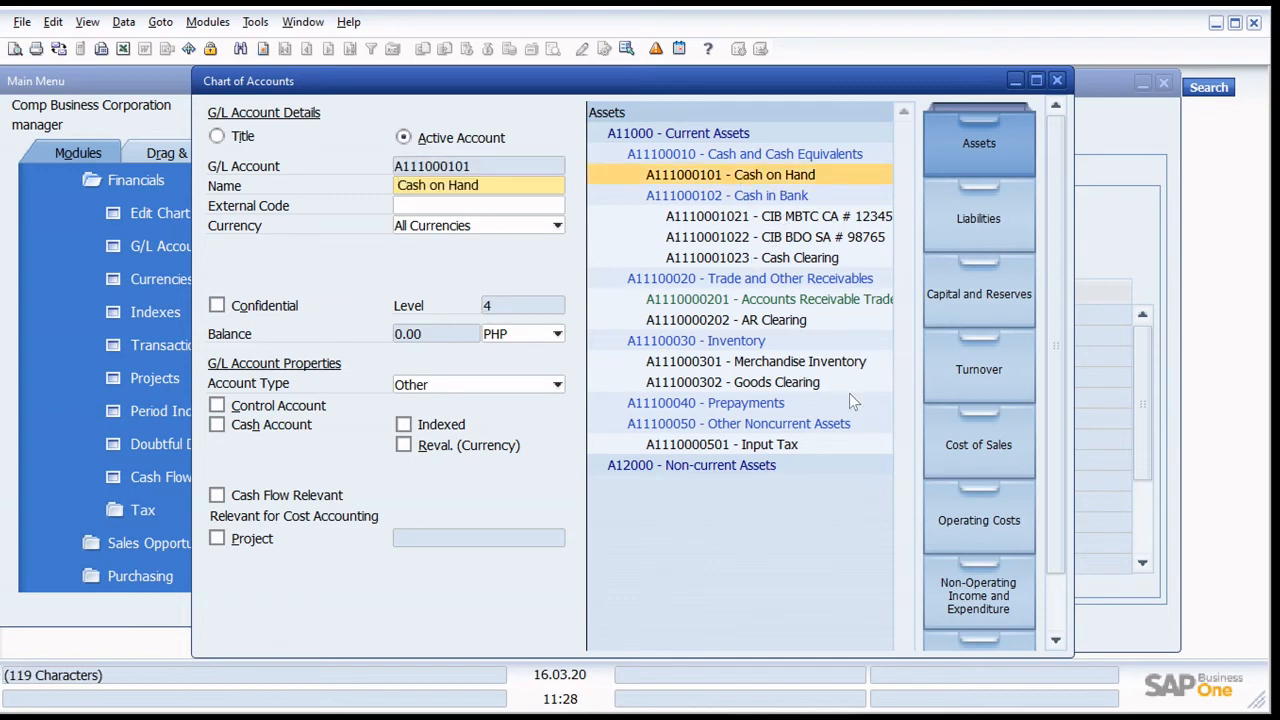
left_click(248, 428)
key("Return")
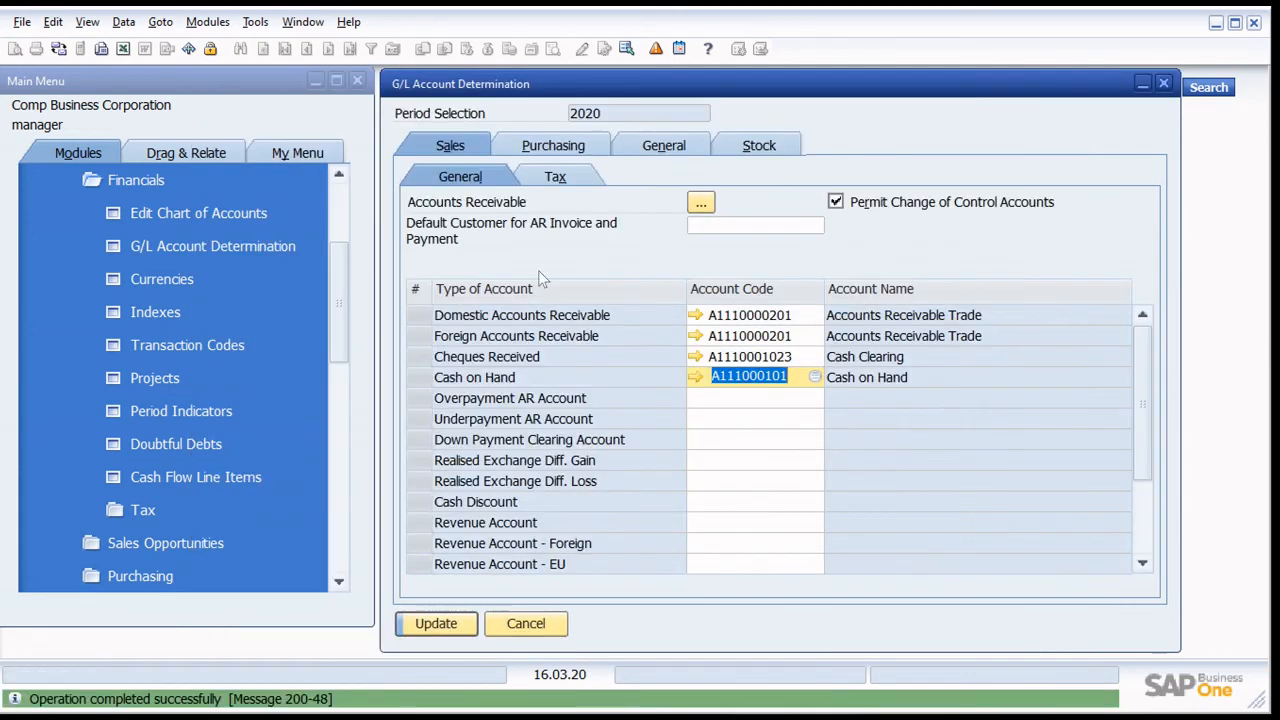
- Assign N11000 Rounding as the Overpayment AR Account
scroll(560, 372, "down", 2)
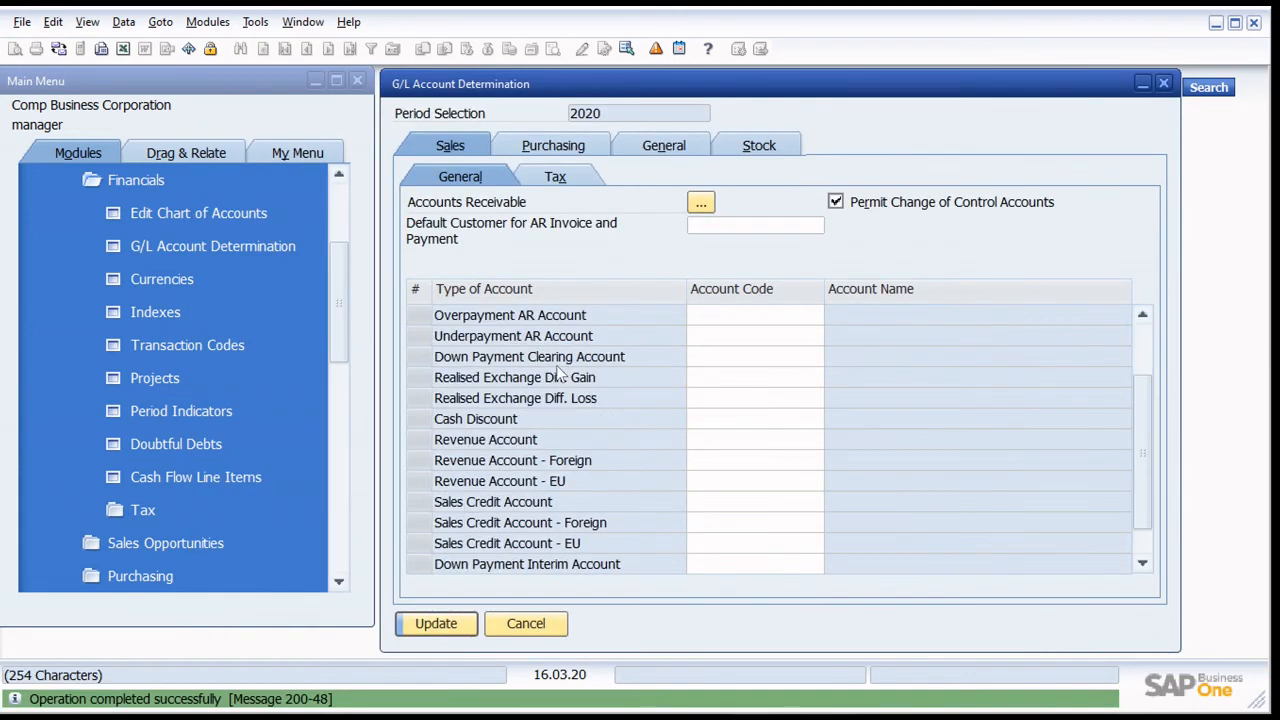
left_click(737, 357)
left_click(815, 356)
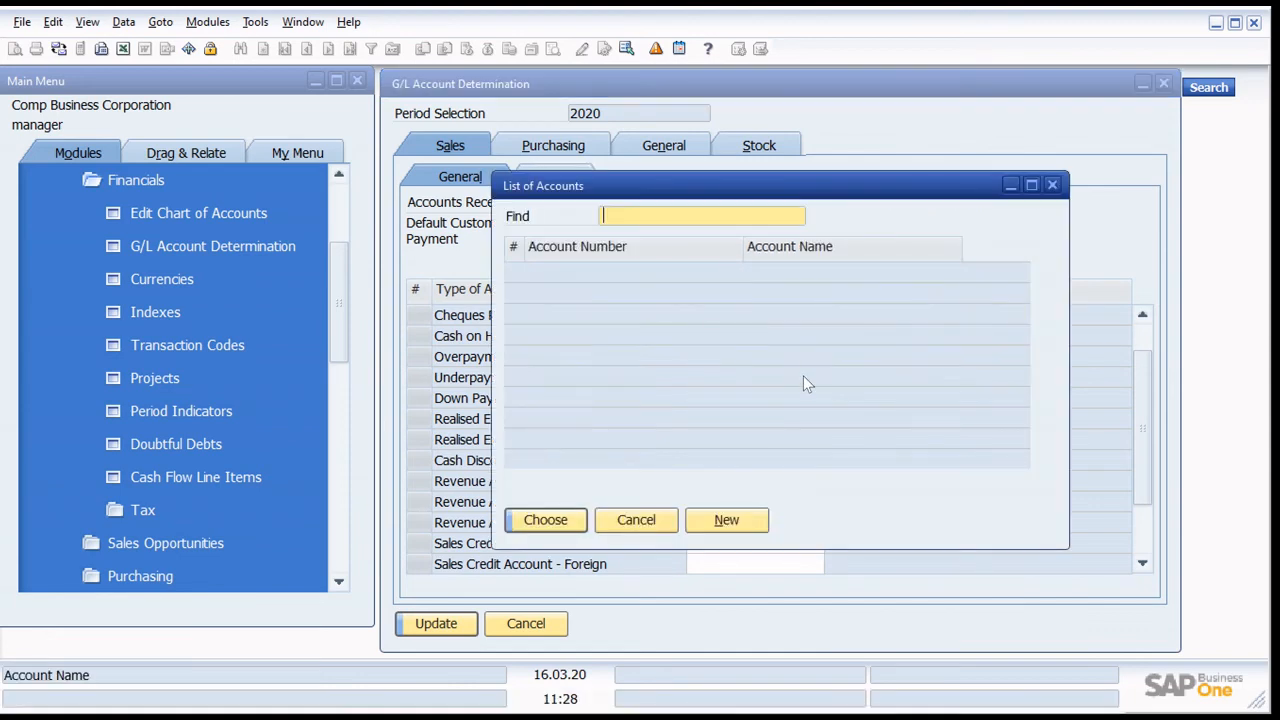
scroll(910, 395, "down", 4)
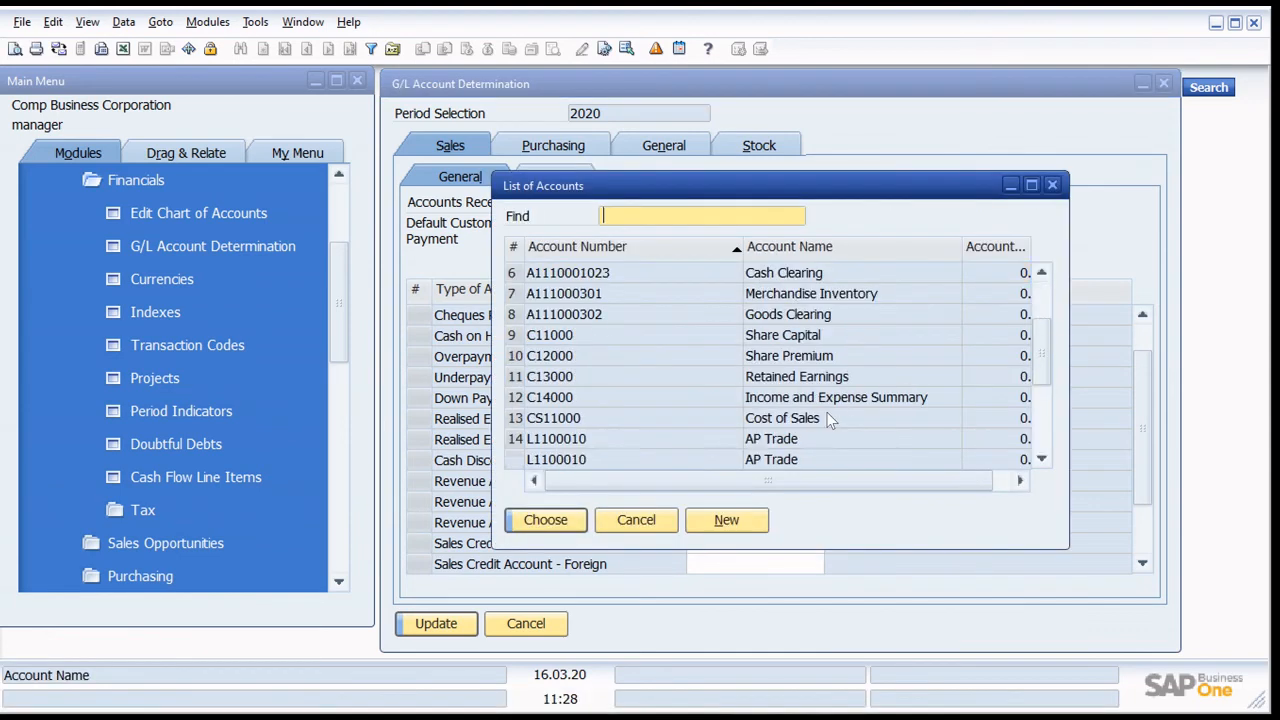
left_click(790, 376)
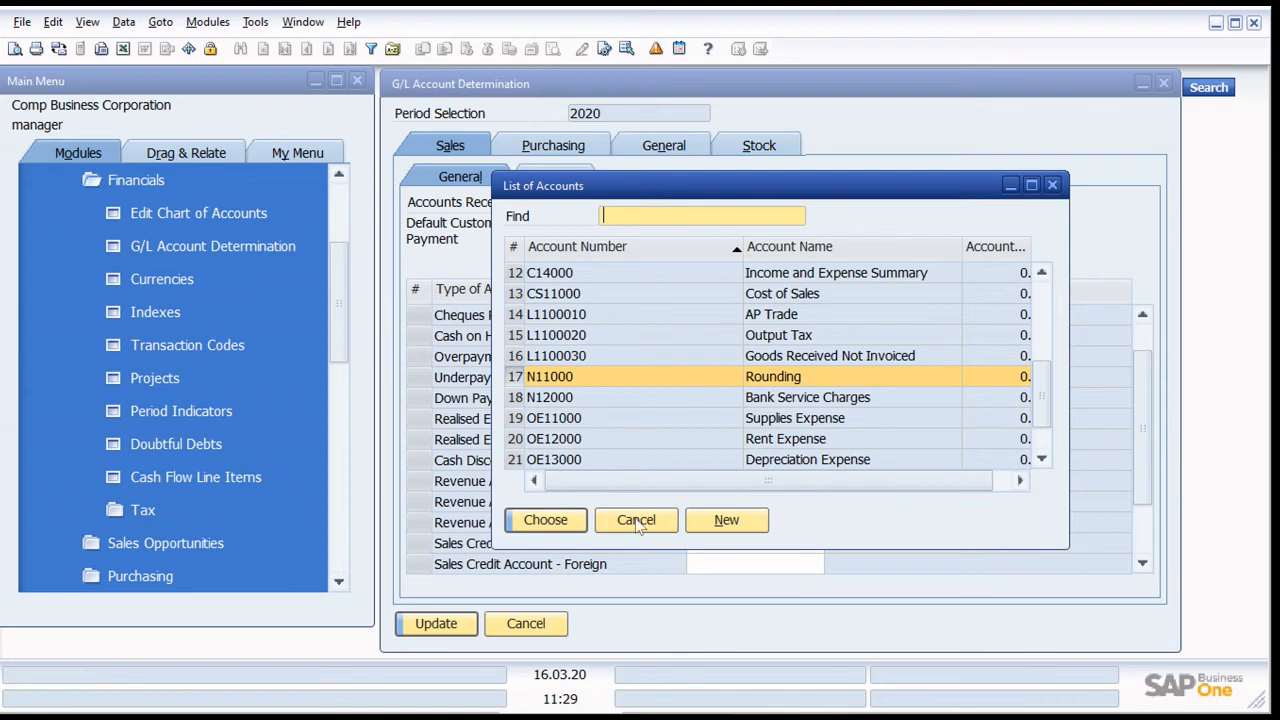
left_click(553, 533)
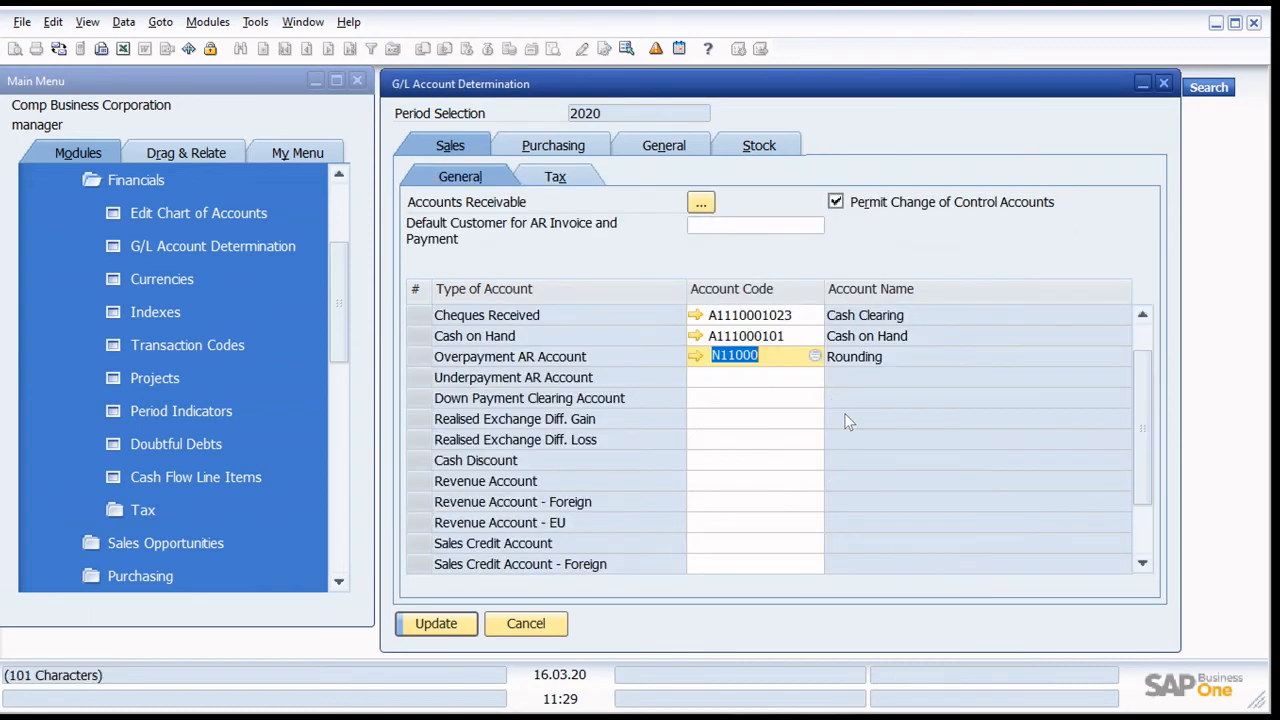
left_click(766, 384)
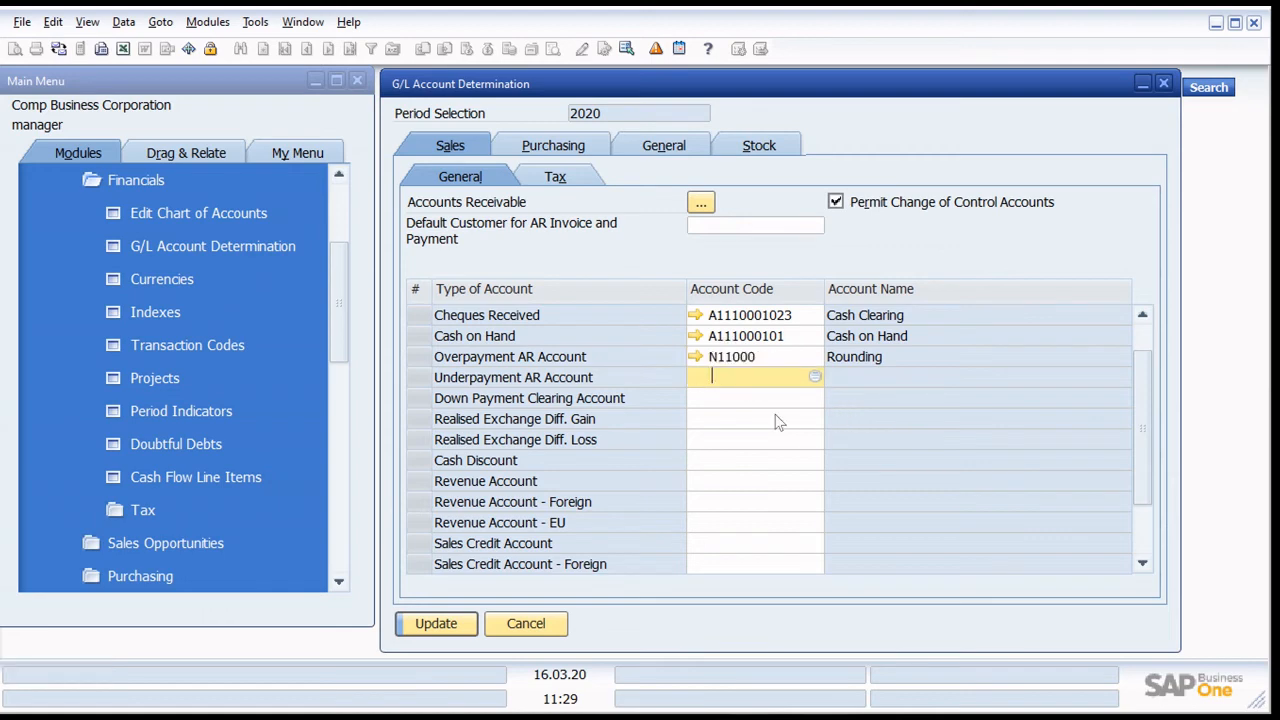
type("A1110001011111")
key("Tab")
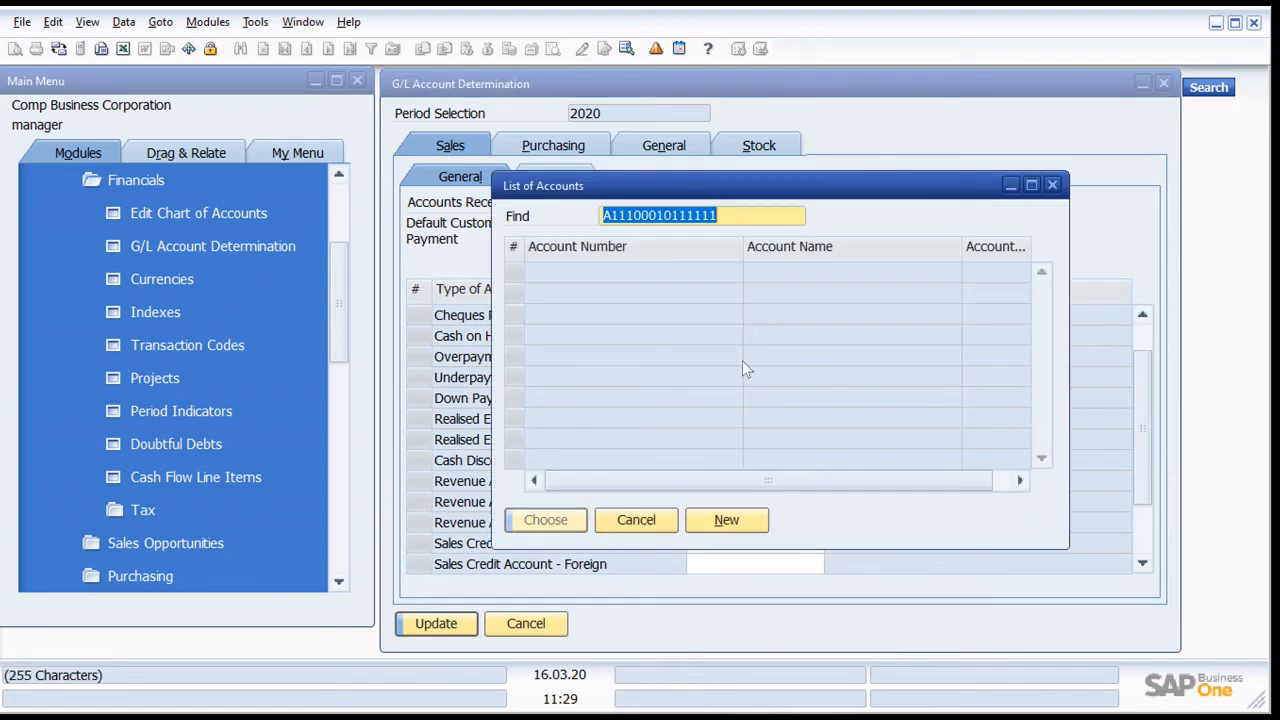
left_click(636, 522)
key("BackSpace")
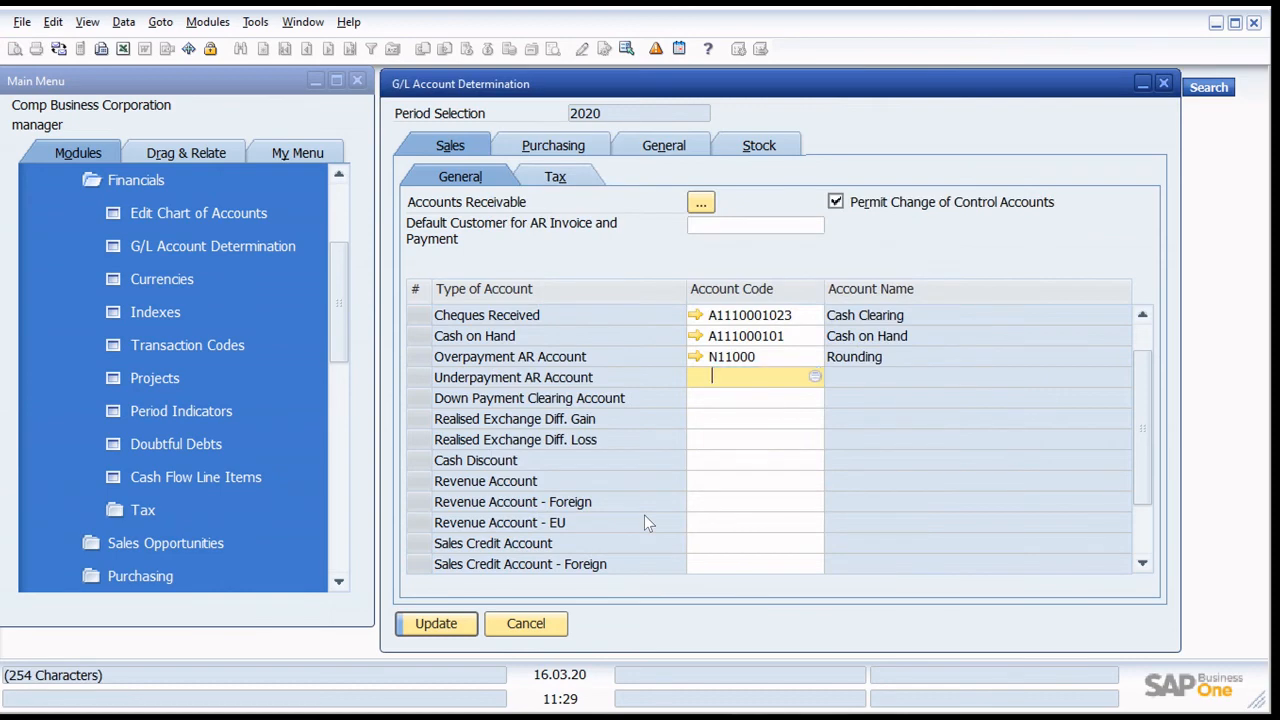
- Copy the N11000 Rounding code from Overpayment AR Account to Underpayment AR Account
left_click(738, 358)
key("ctrl+c")
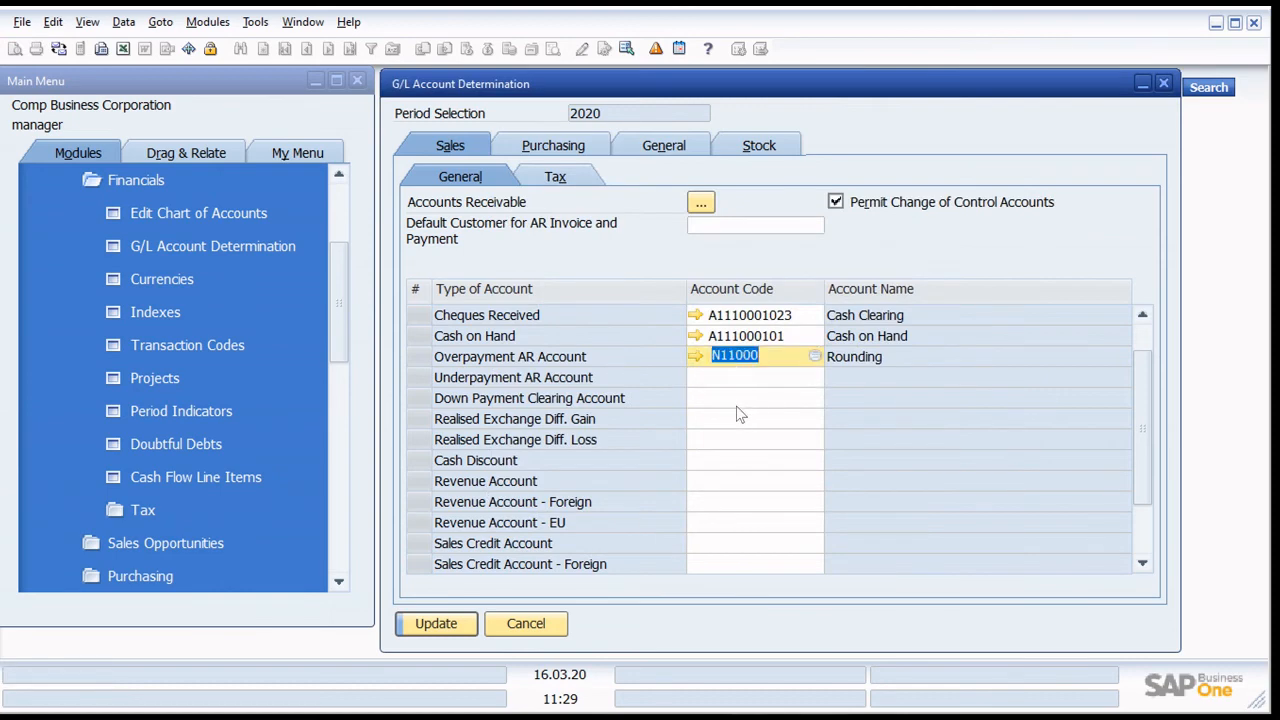
left_click(751, 362)
left_click(745, 380)
key("ctrl+v")
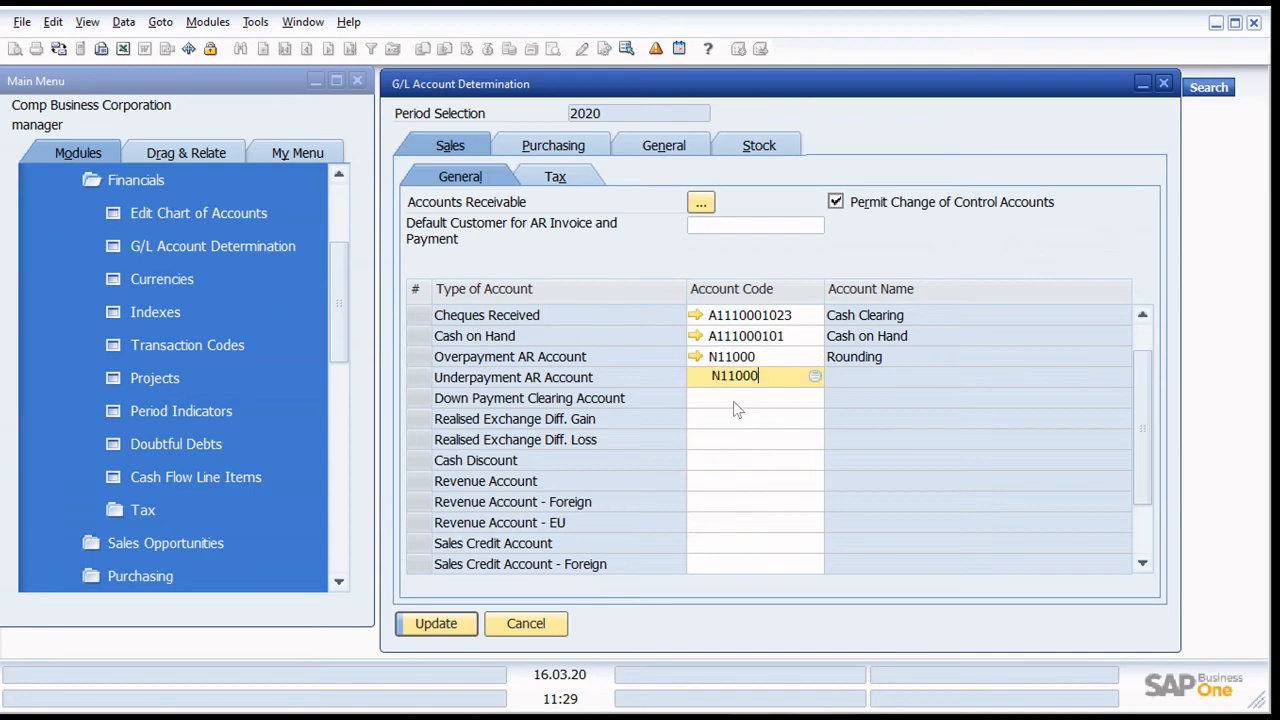
key("Tab")
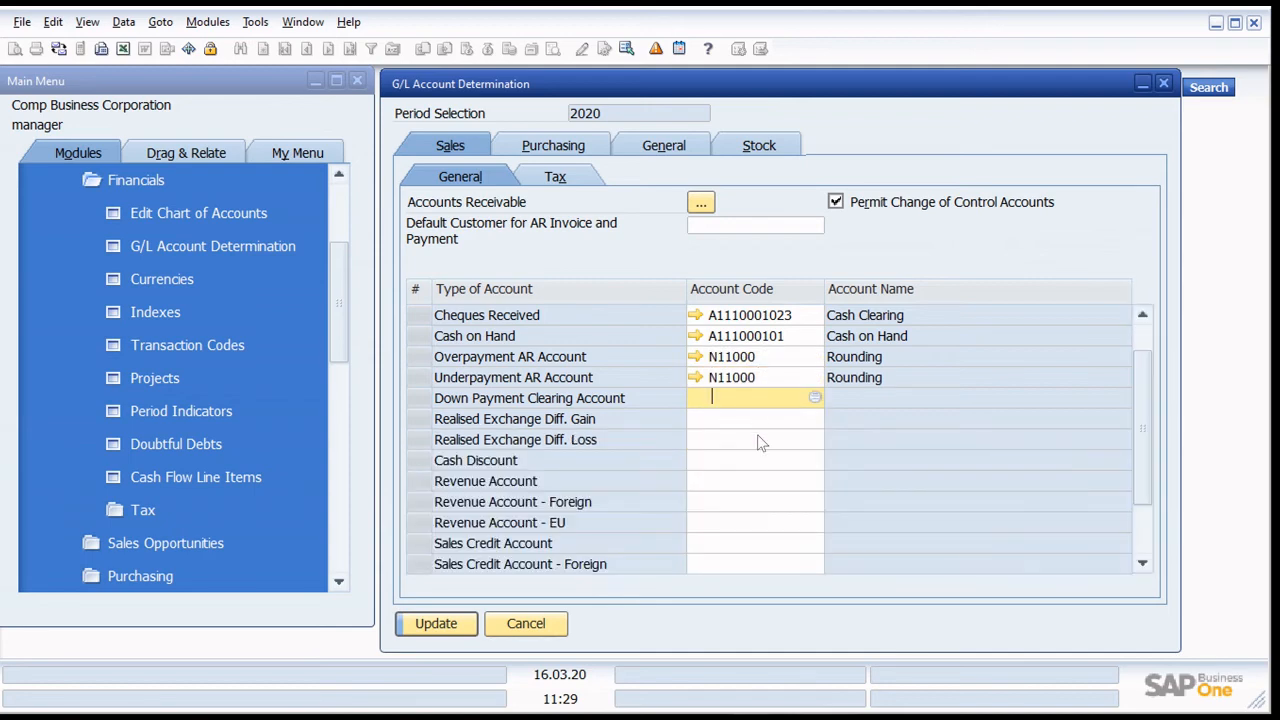
- Assign N11000 Rounding to Down Payment Clearing Account, Realised Exchange Diff. Gain and Realised Exchange Diff. Loss
key("ctrl+v")
left_click(755, 418)
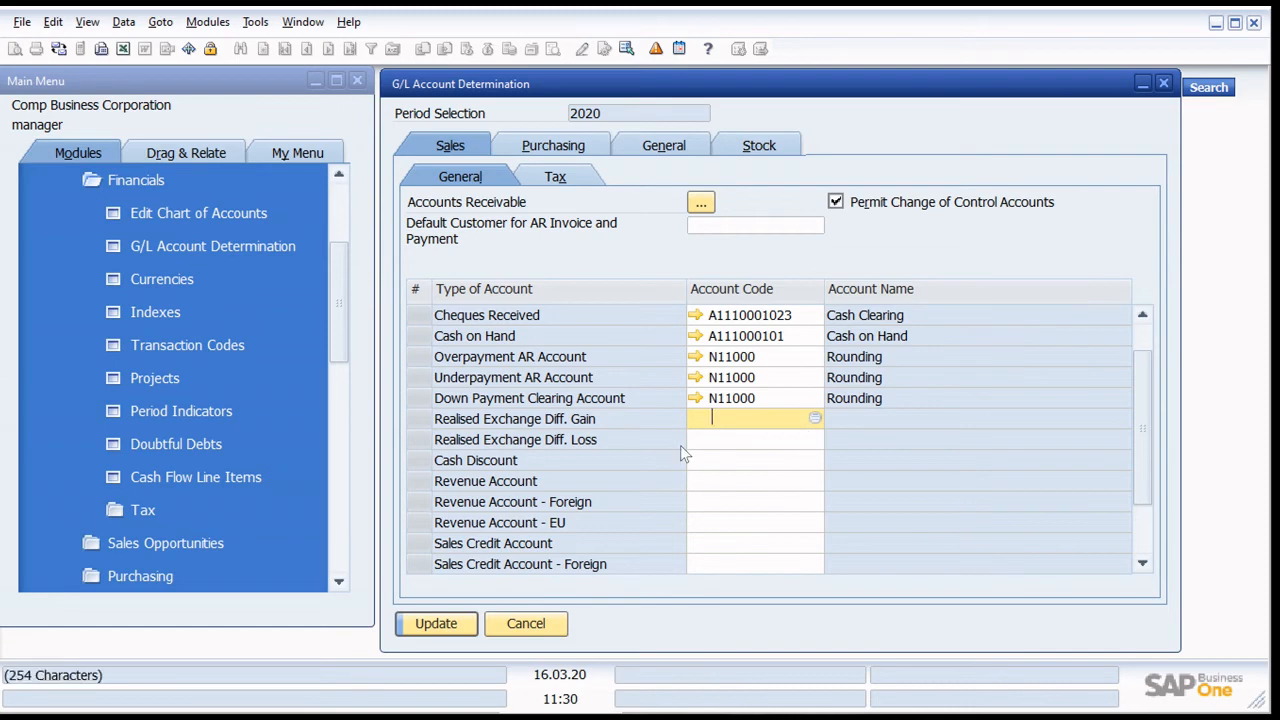
key("ctrl+v")
key("Tab")
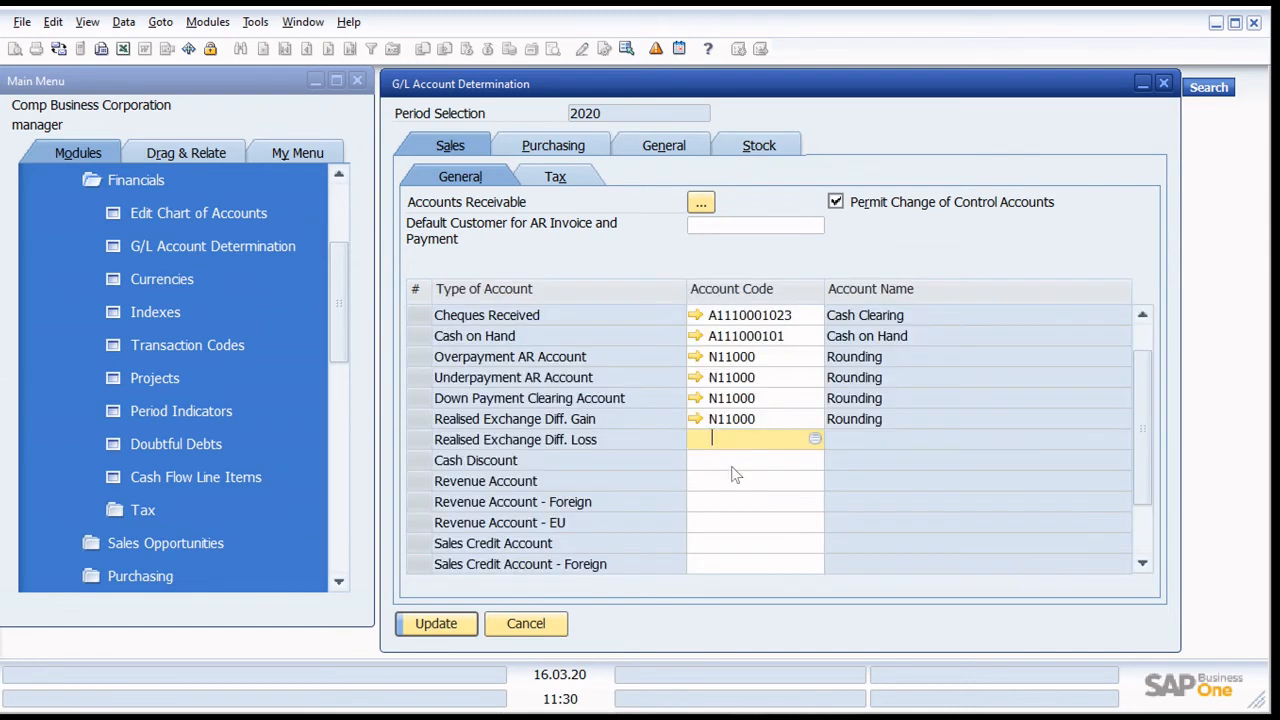
key("ctrl+v")
key("Tab")
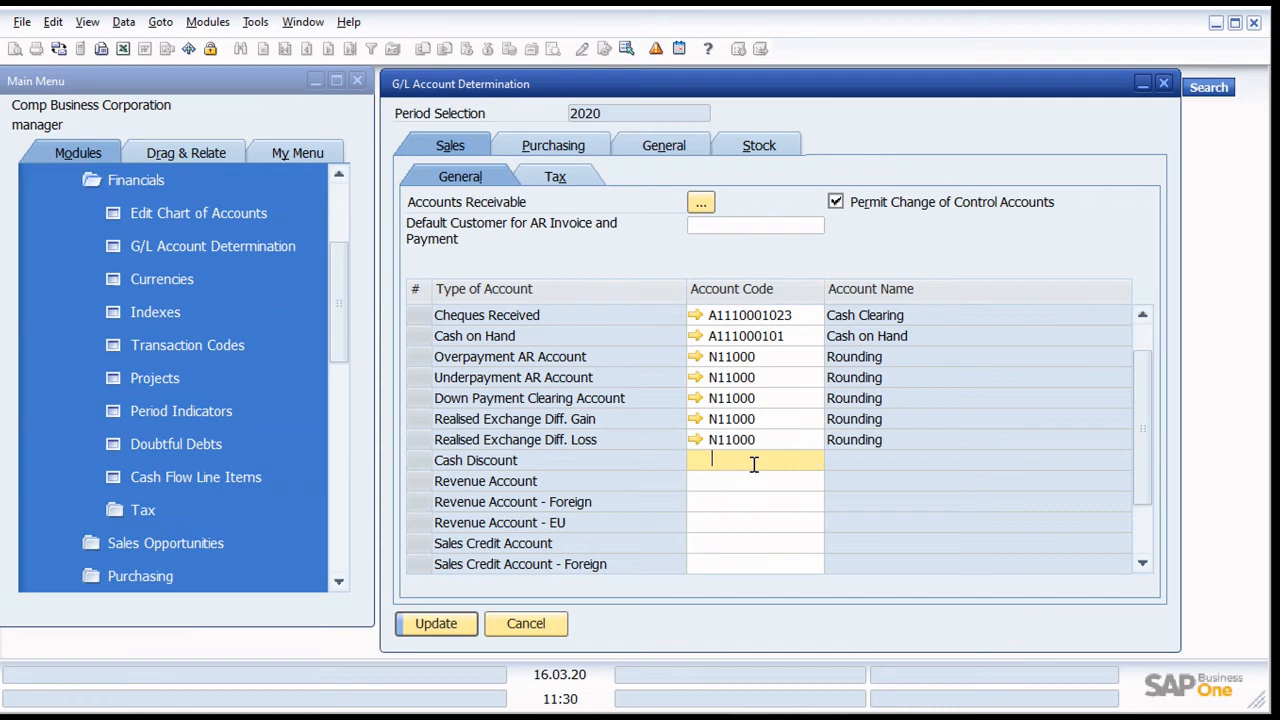
- Sort the available accounts for Cash Discount by account name and search for names starting with g
left_click(815, 461)
double_click(800, 250)
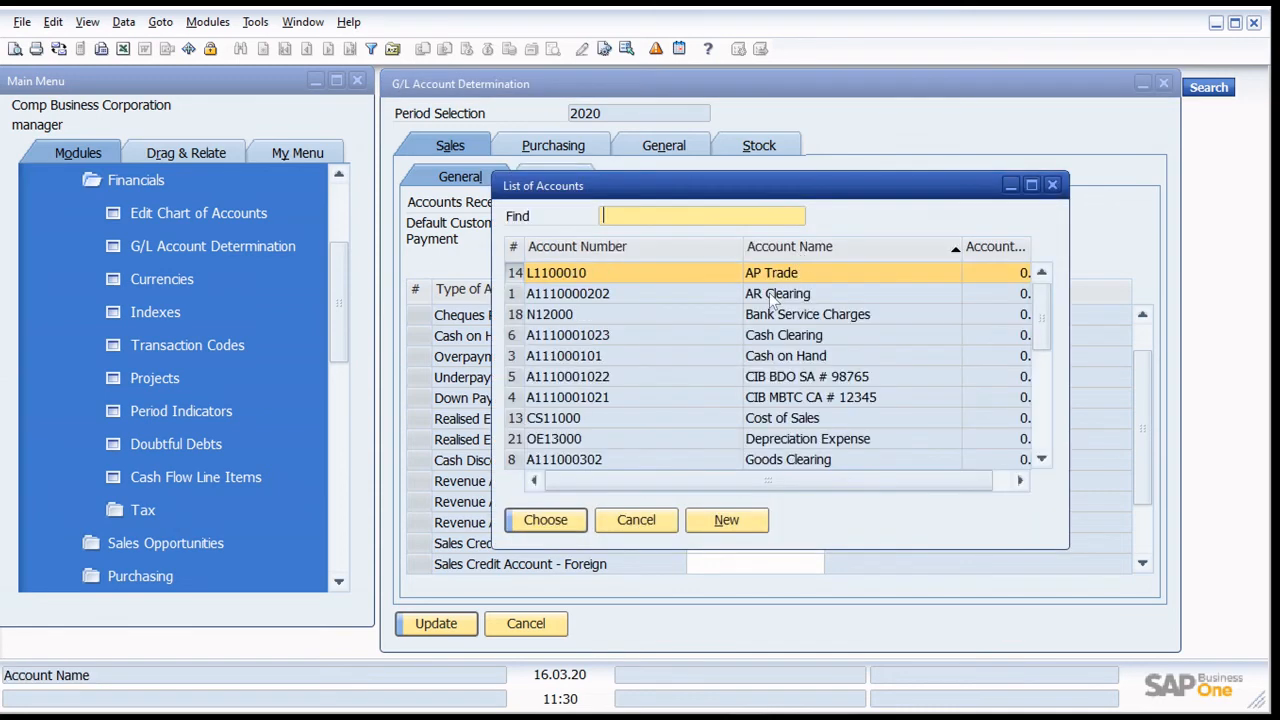
type("g")
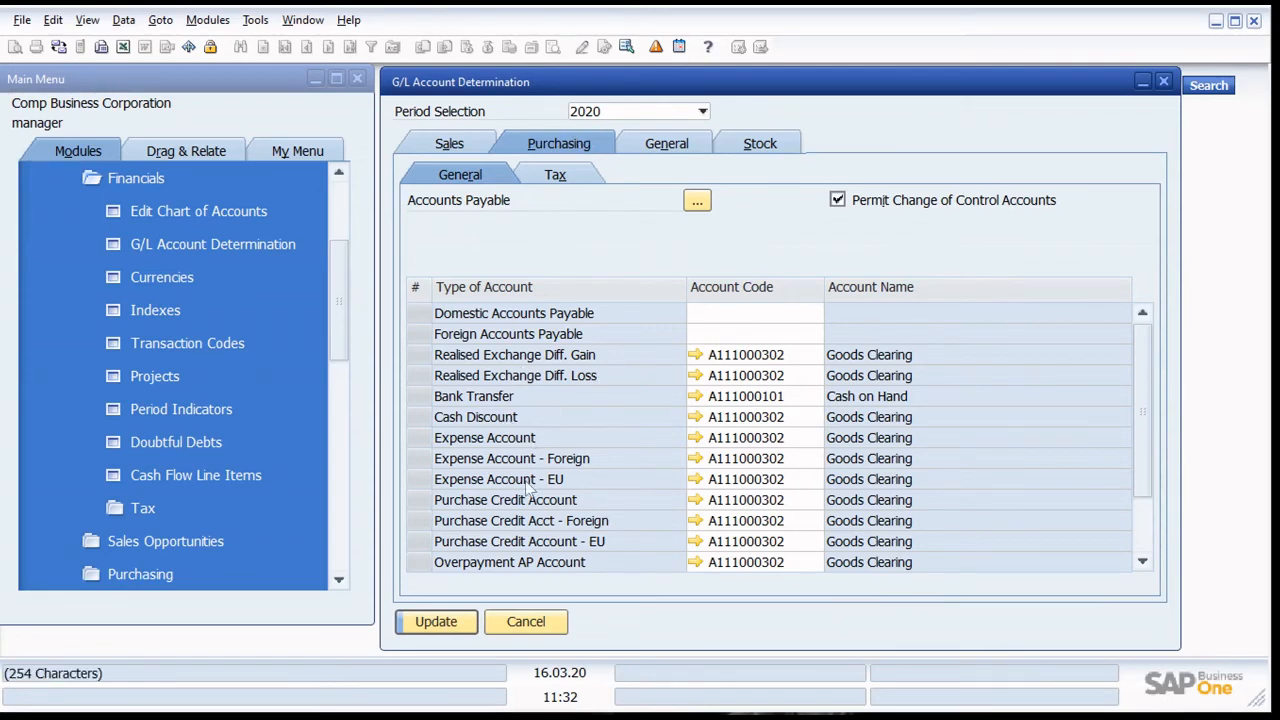
- Make L1100010 AP Trade a control account and assign it as the Domestic Accounts Payable account for Purchasing
scroll(560, 480, "down", 2)
scroll(565, 488, "up", 2)
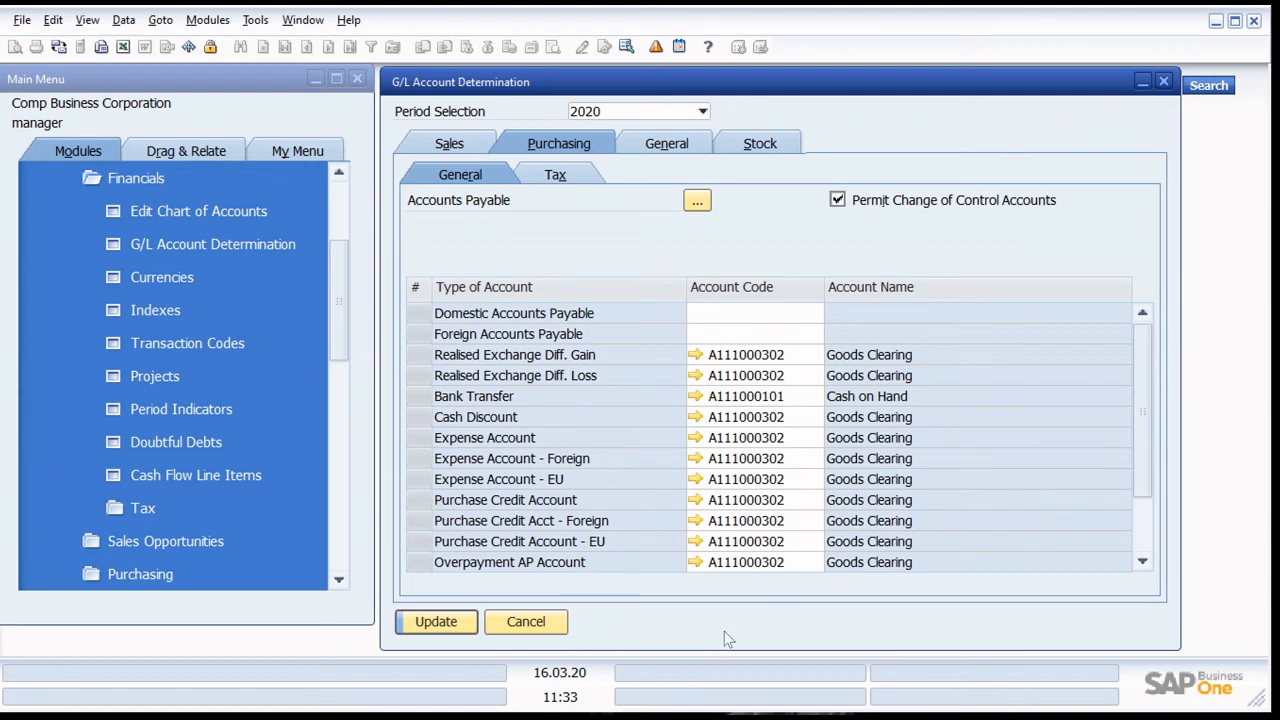
left_click(727, 318)
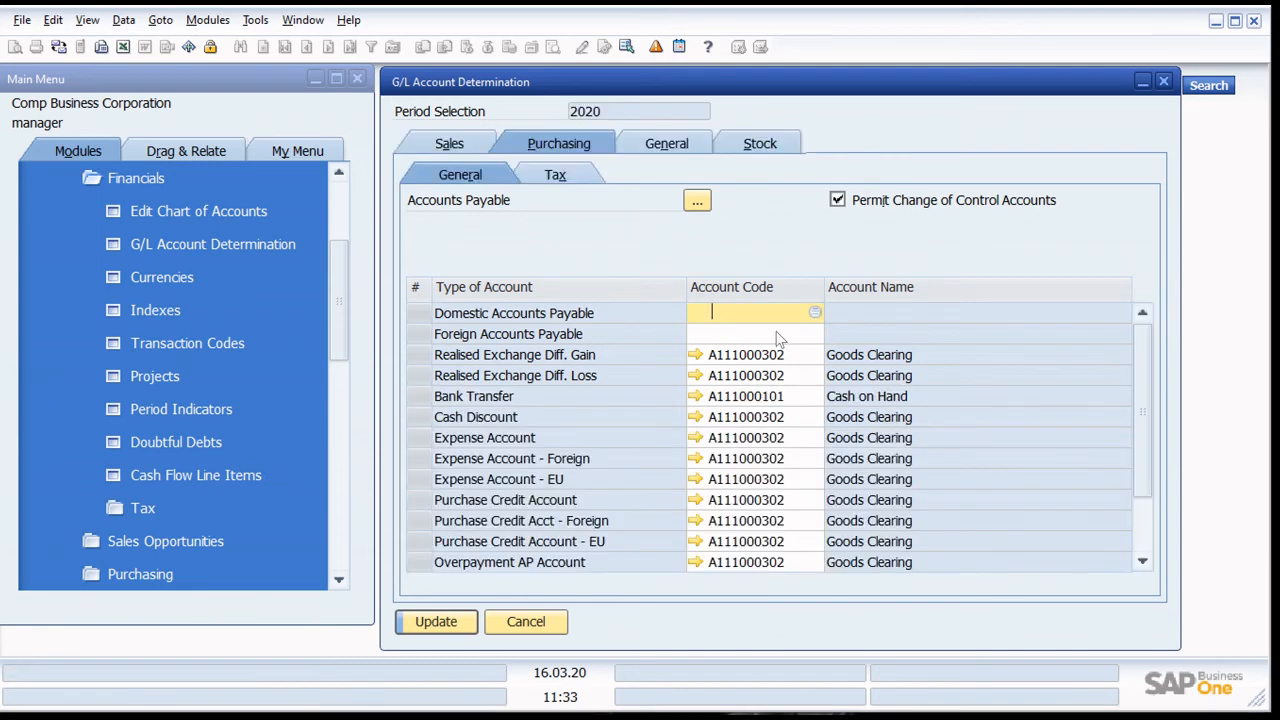
key("Tab")
left_click(730, 516)
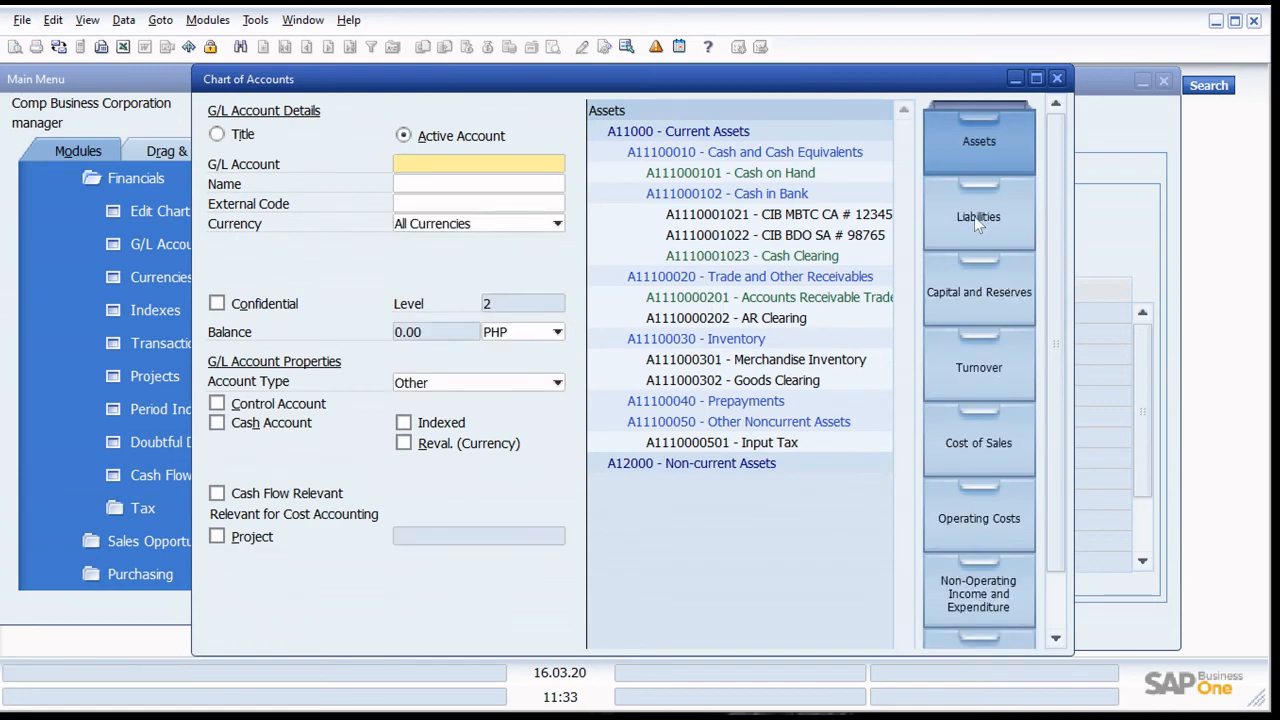
left_click(977, 222)
left_click(730, 158)
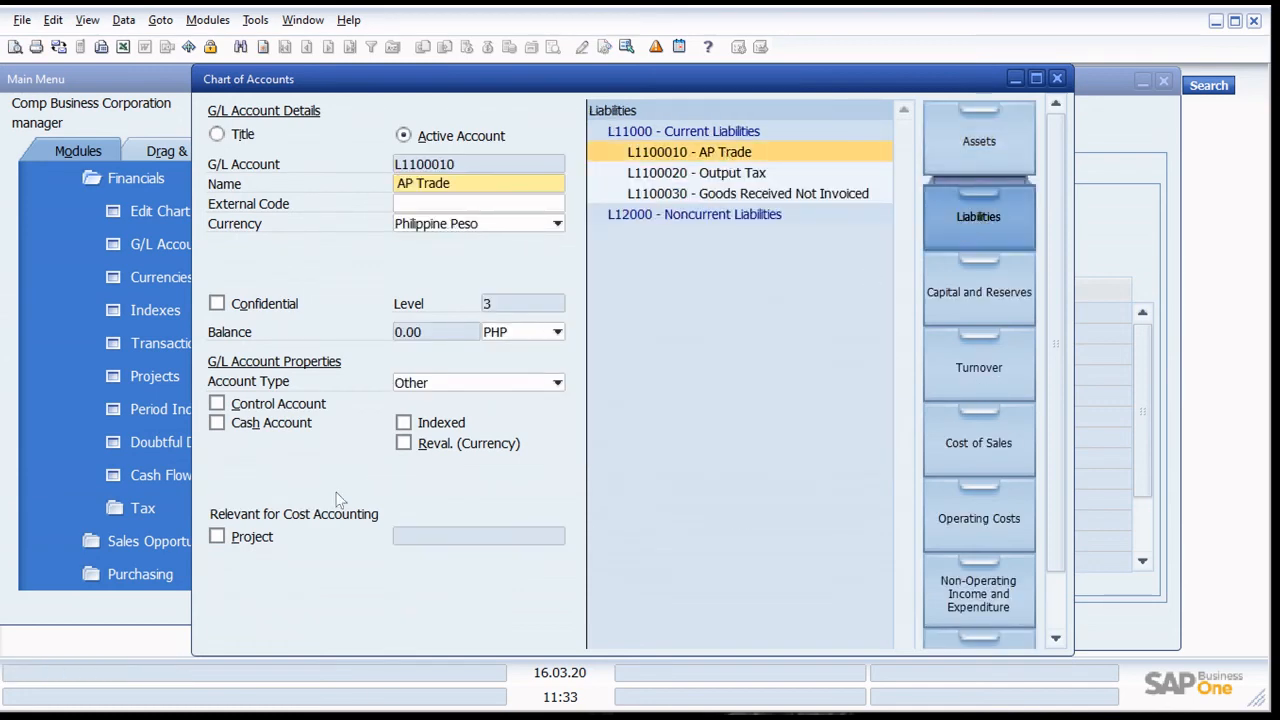
left_click(278, 405)
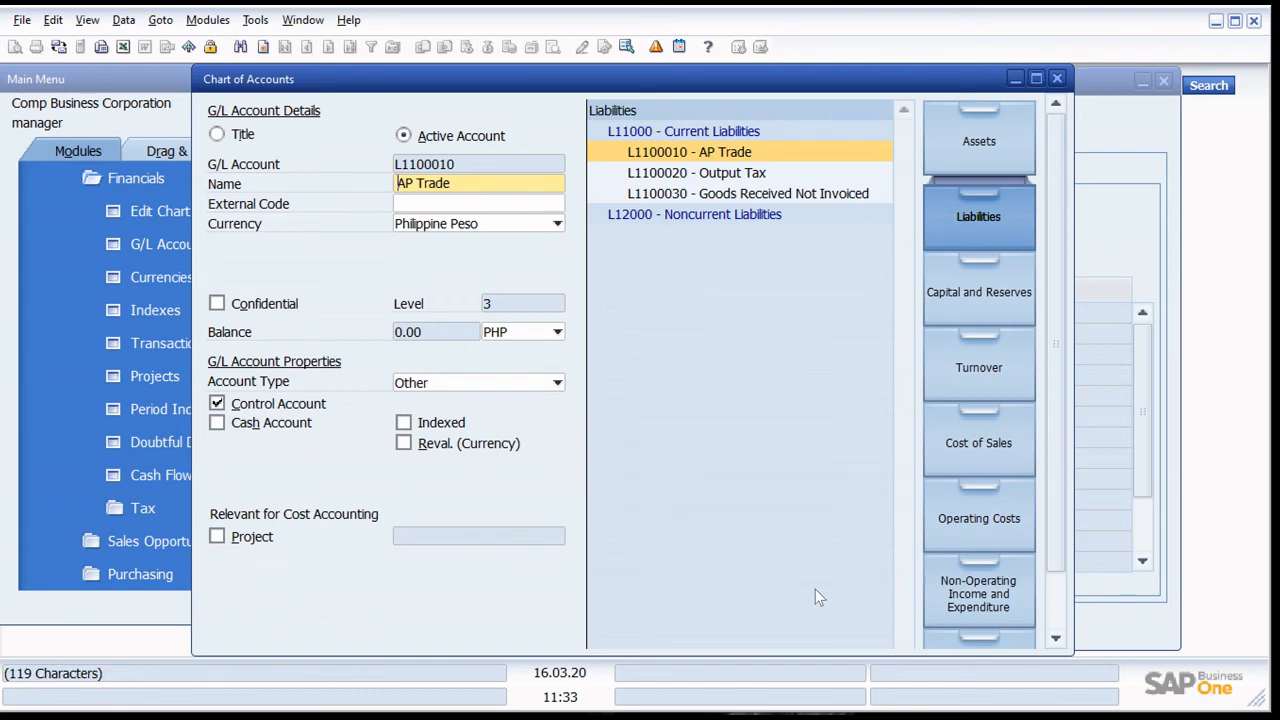
key("Return")
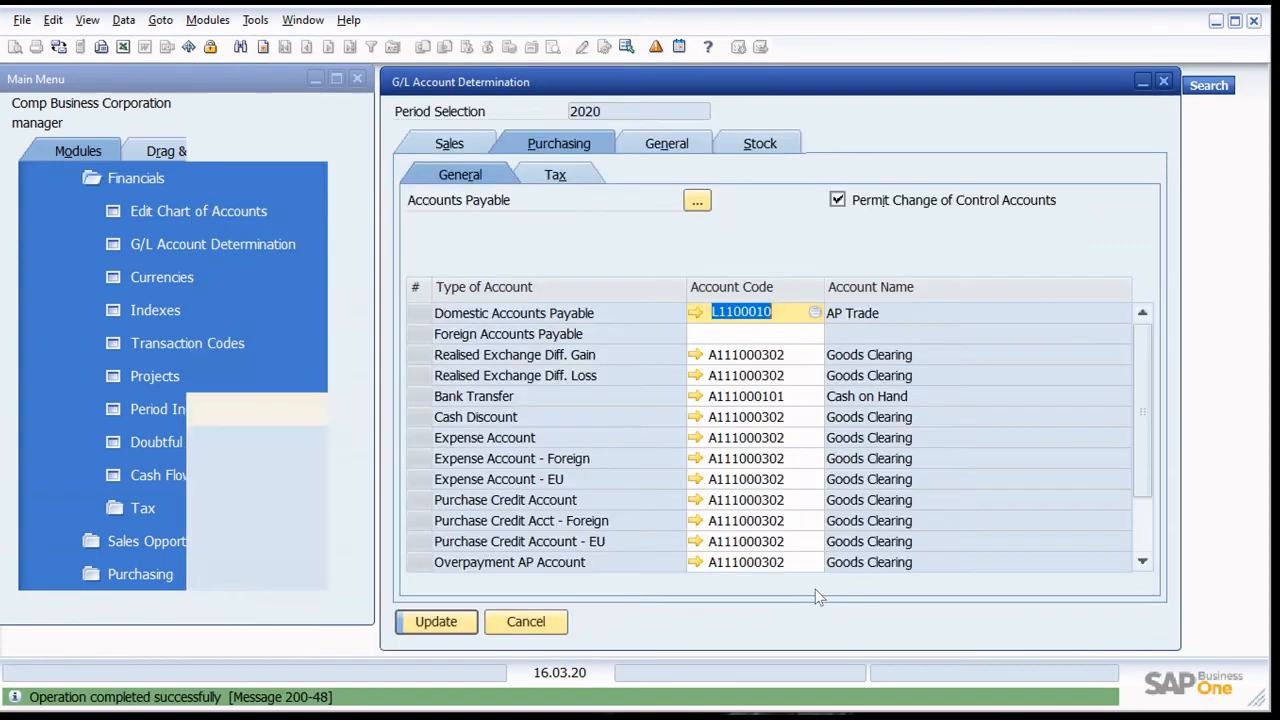
- Assign L1100010 AP Trade as the Foreign Accounts Payable account and save the G/L account determination
left_click(806, 334)
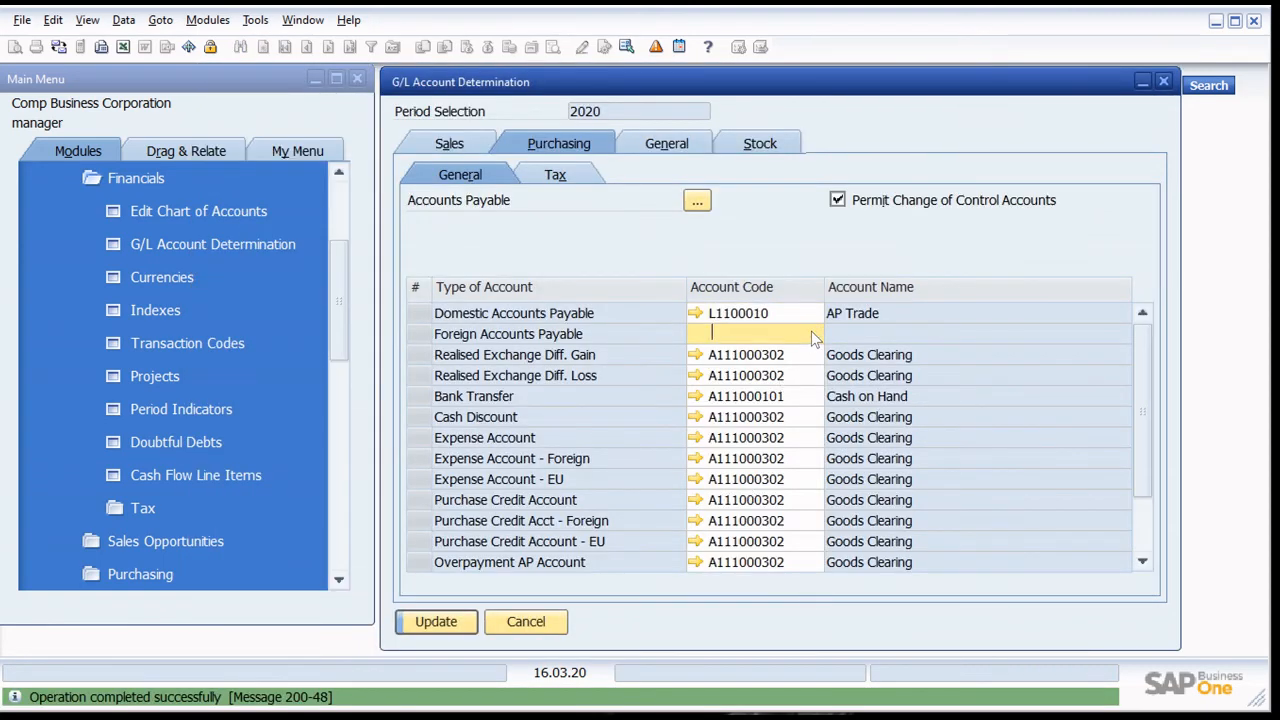
left_click(815, 334)
key("Return")
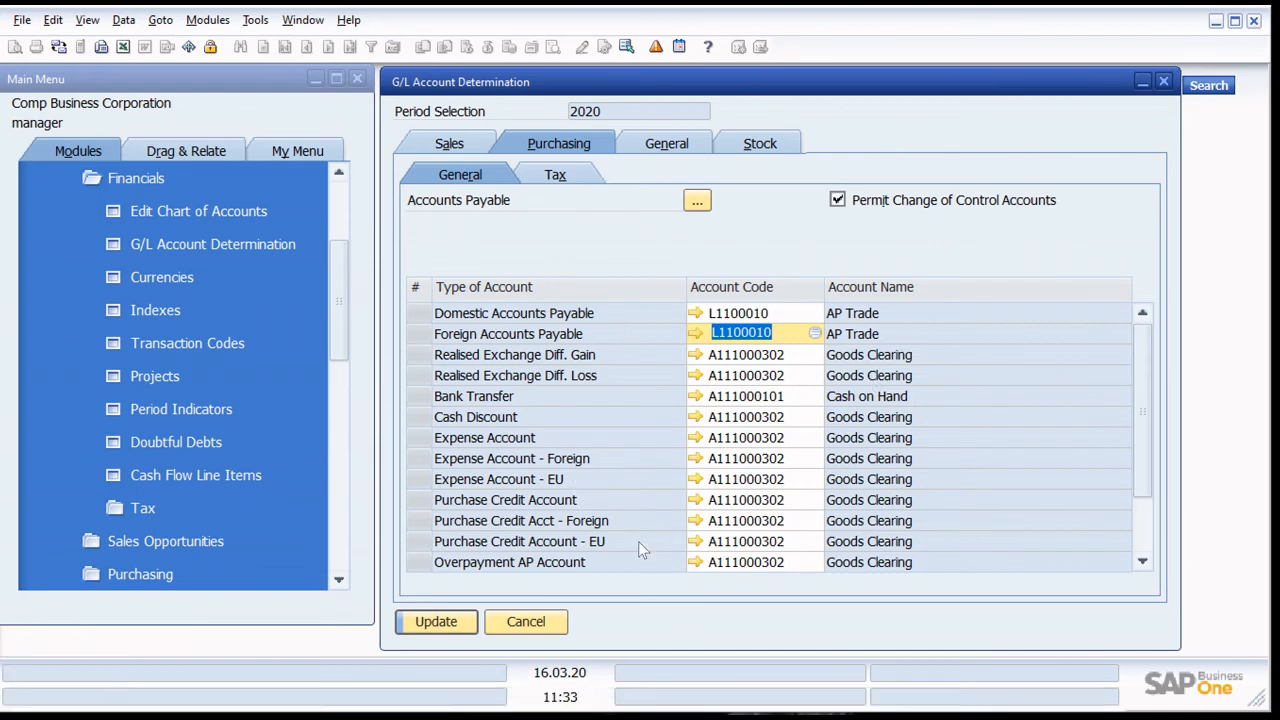
scroll(600, 550, "down", 1)
left_click(435, 630)
scroll(640, 516, "up", 1)
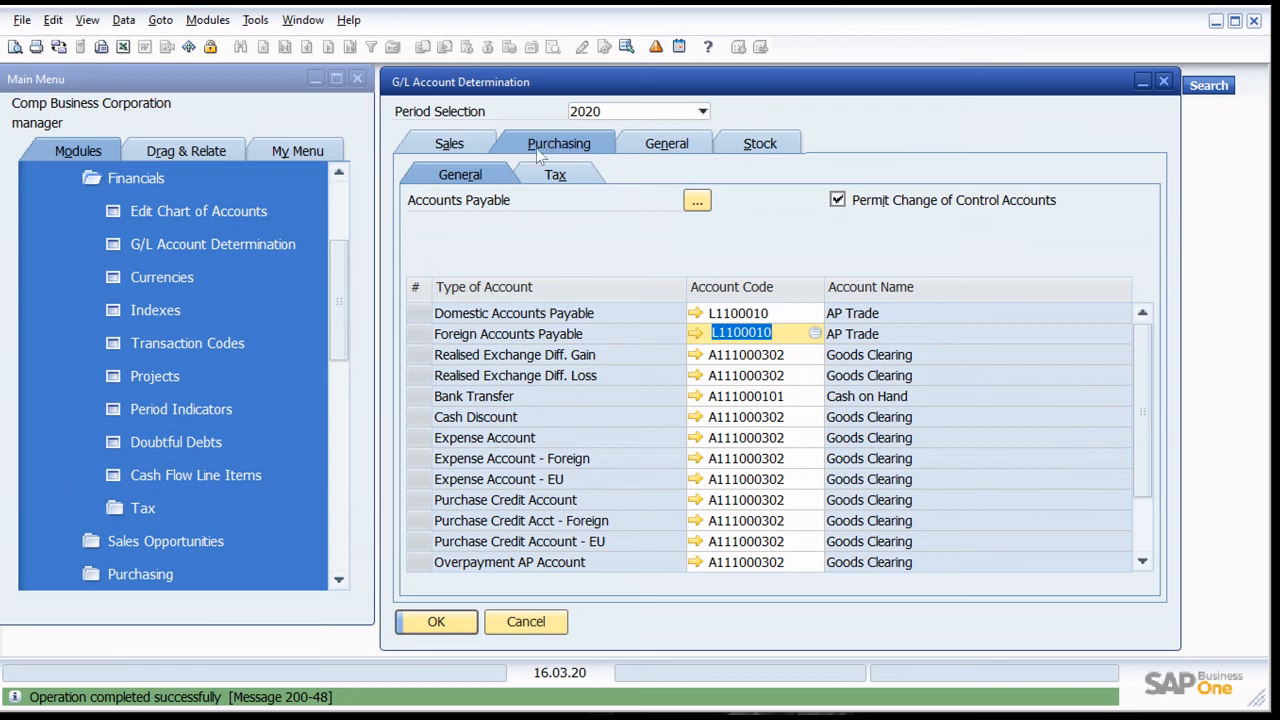
- Open the setup for defining a new tax code from Purchase Tax Group (Items) in the Purchasing tax settings
left_click(462, 178)
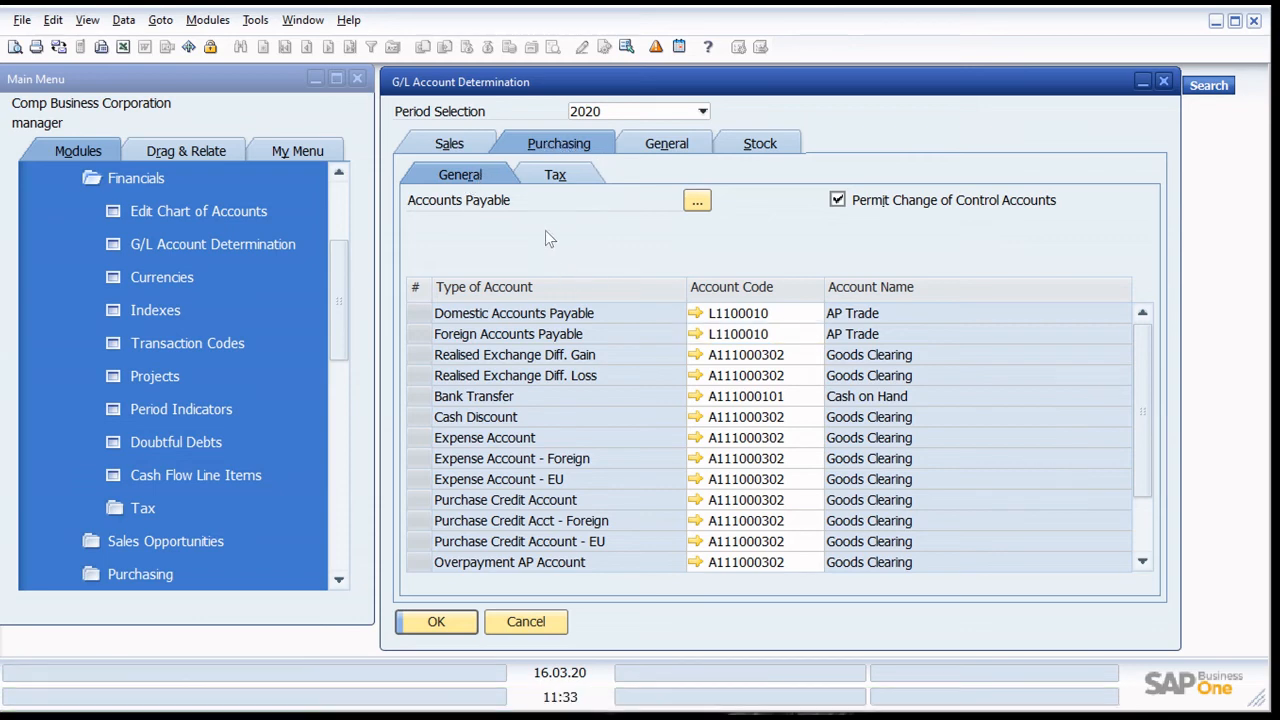
left_click(560, 180)
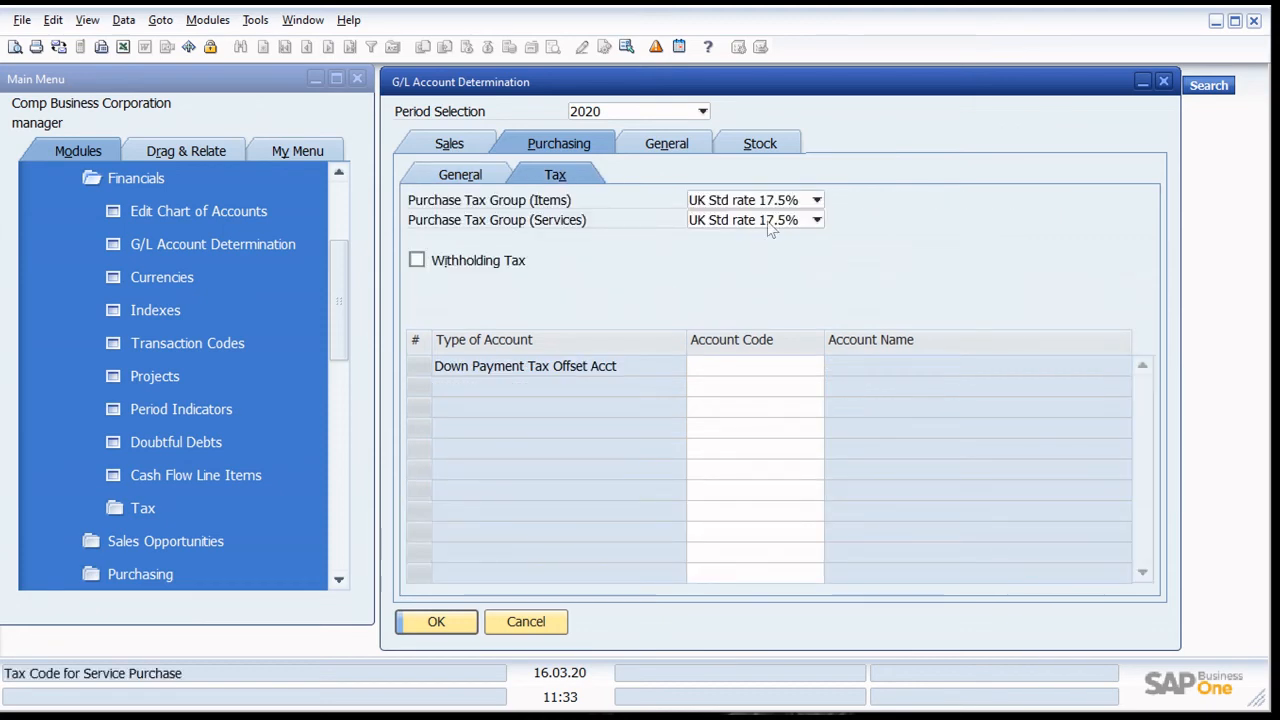
left_click(745, 202)
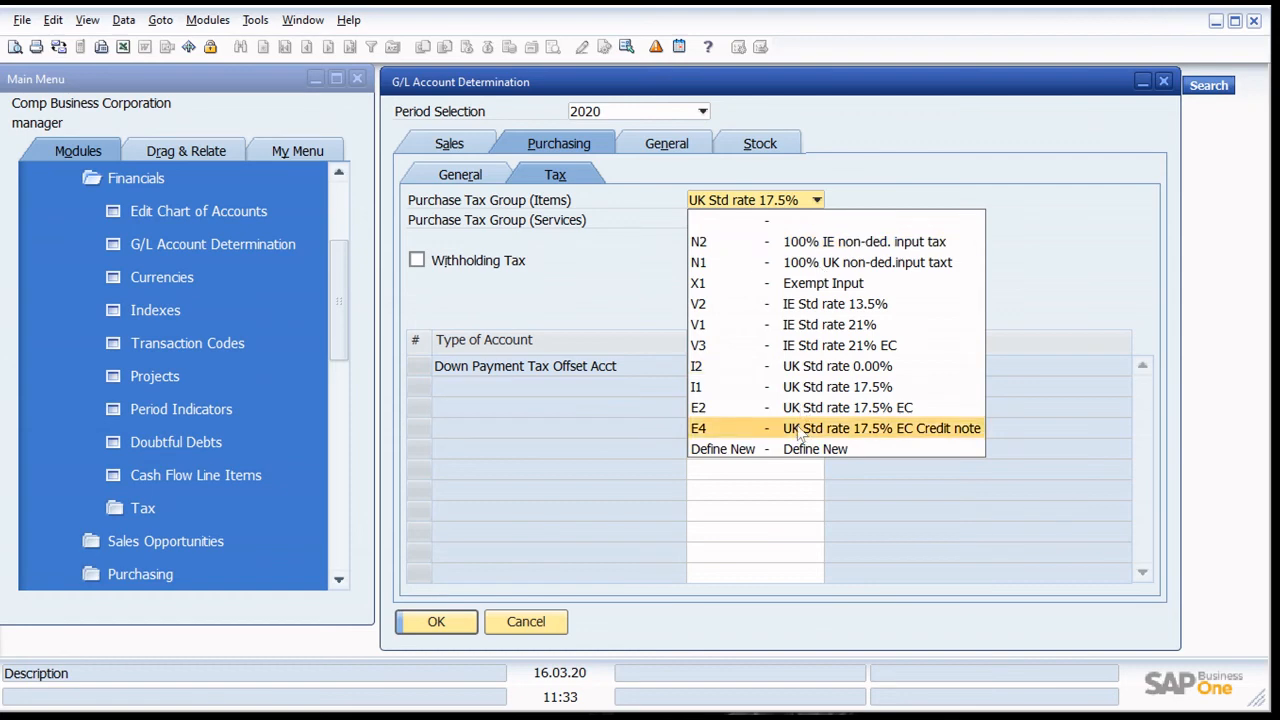
left_click(820, 449)
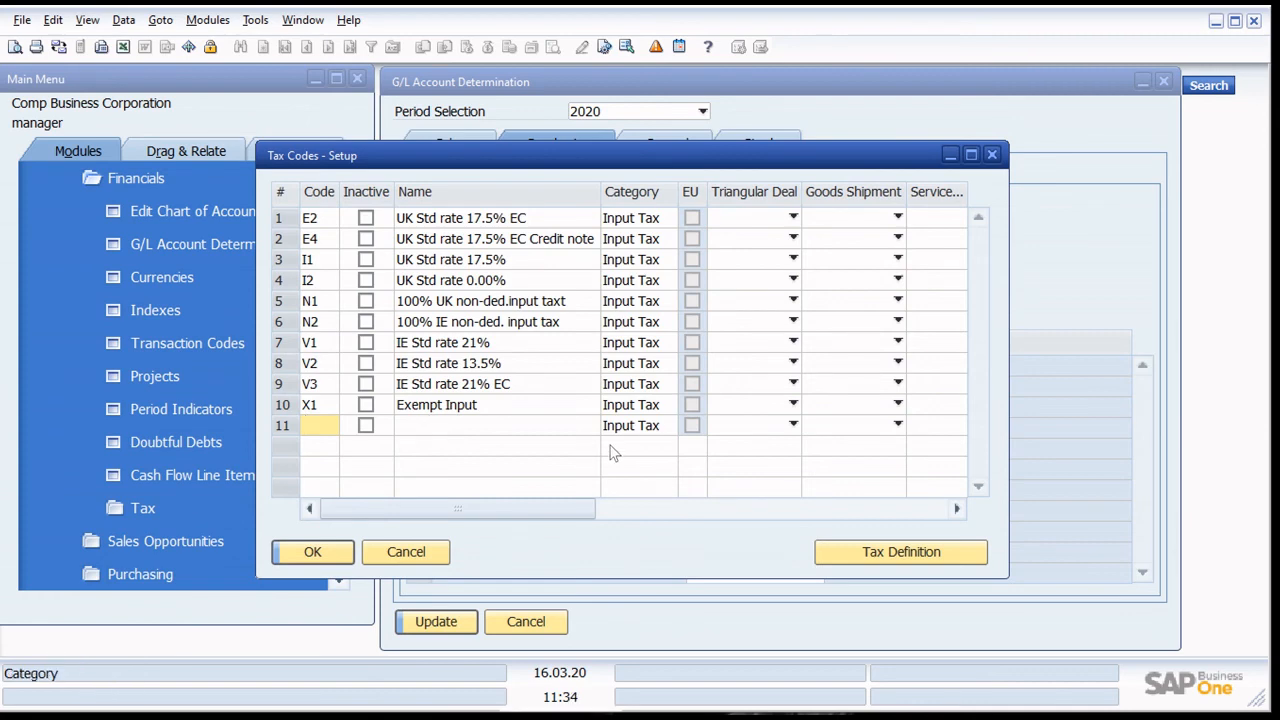
- Add a new input tax code IT with the name Philippine Input Tax
type("P")
key("BackSpace")
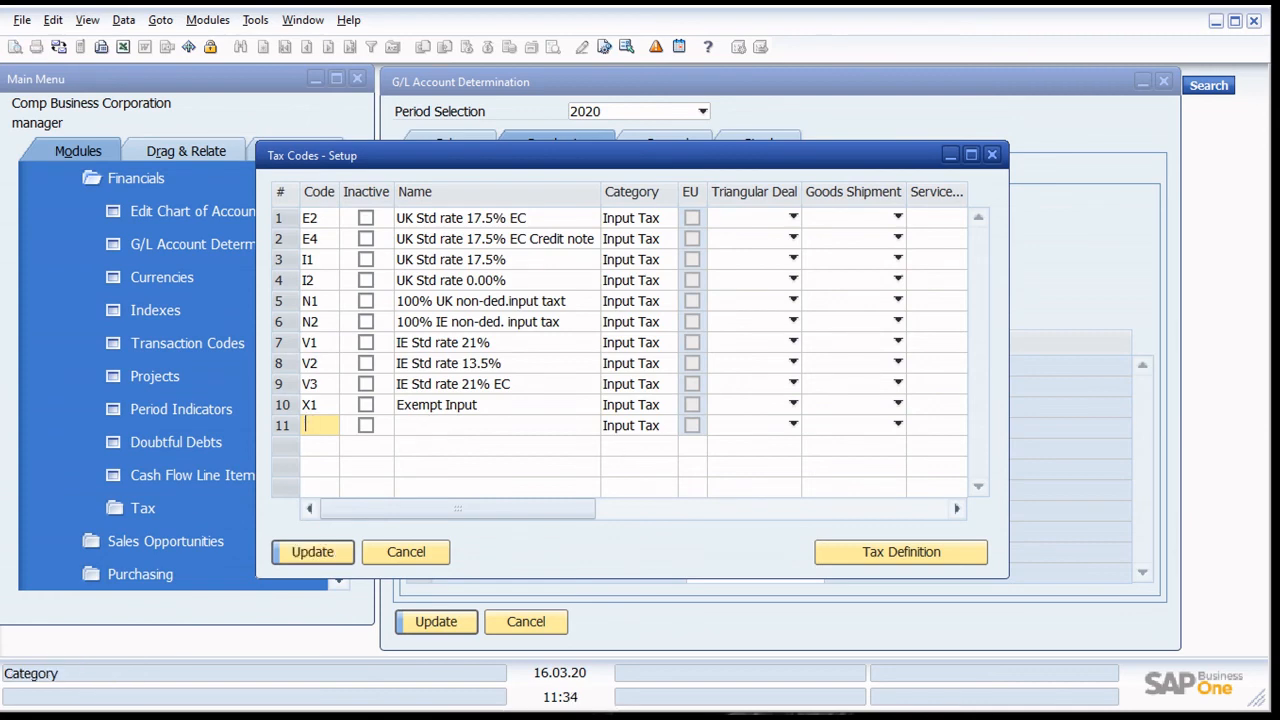
type("IT")
key("Tab")
type("Phi")
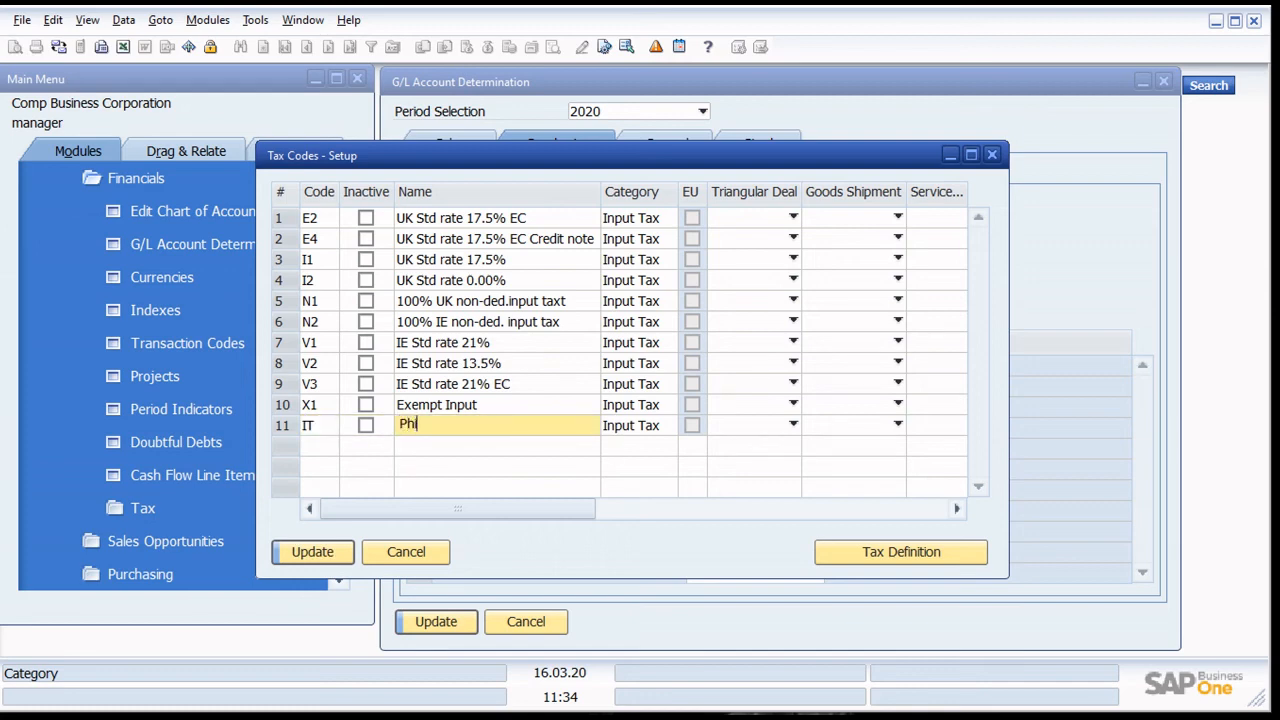
type("lippine Input tax")
key("BackSpace")
key("BackSpace")
key("BackSpace")
type("Tax")
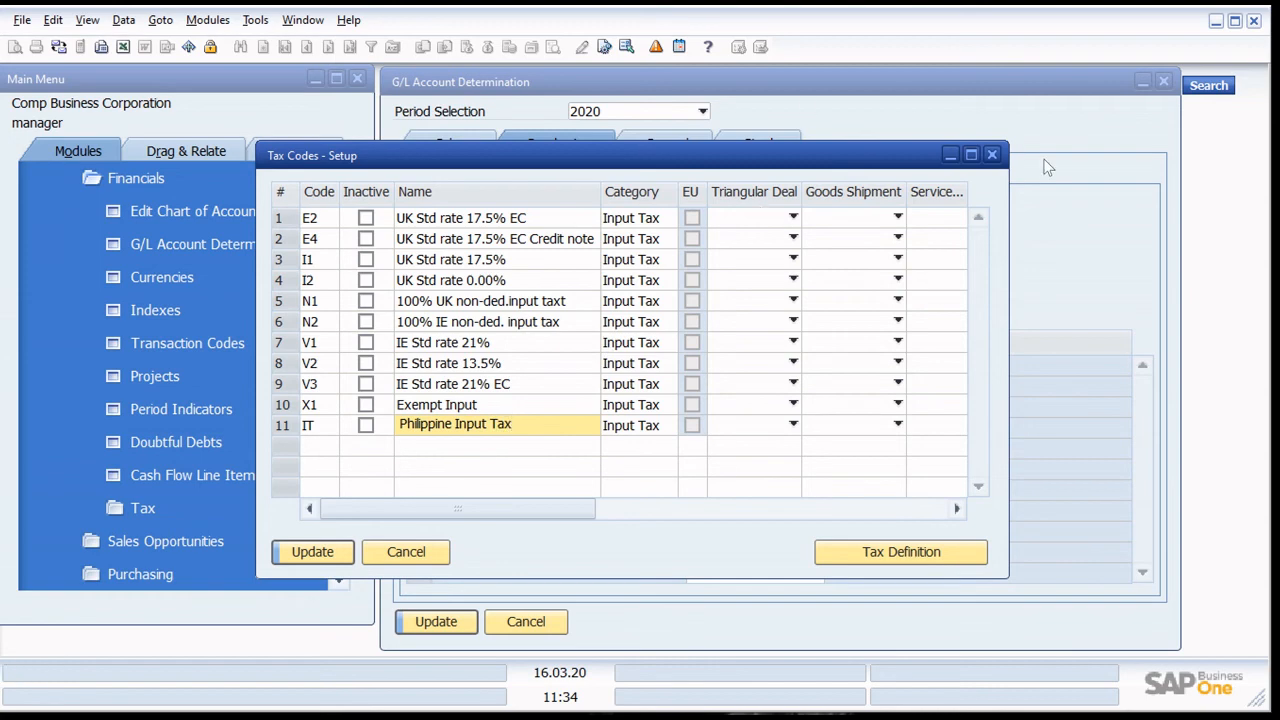
left_click(971, 155)
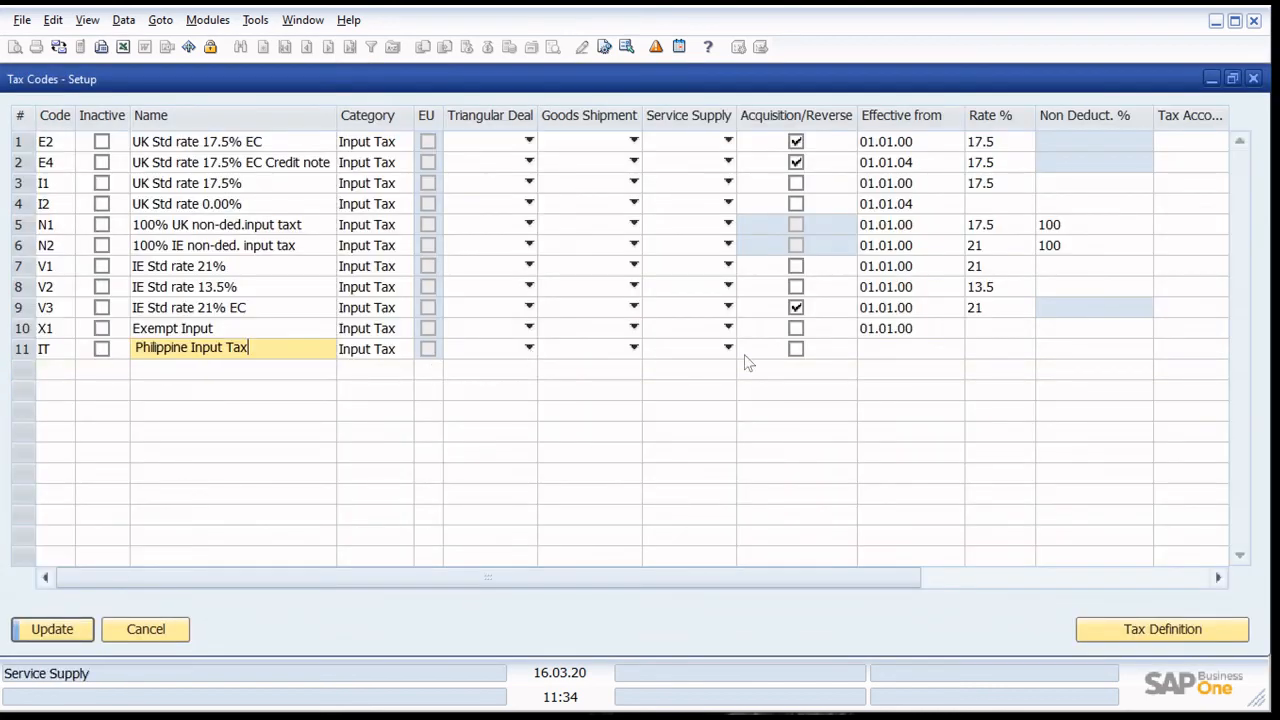
left_click(1158, 350)
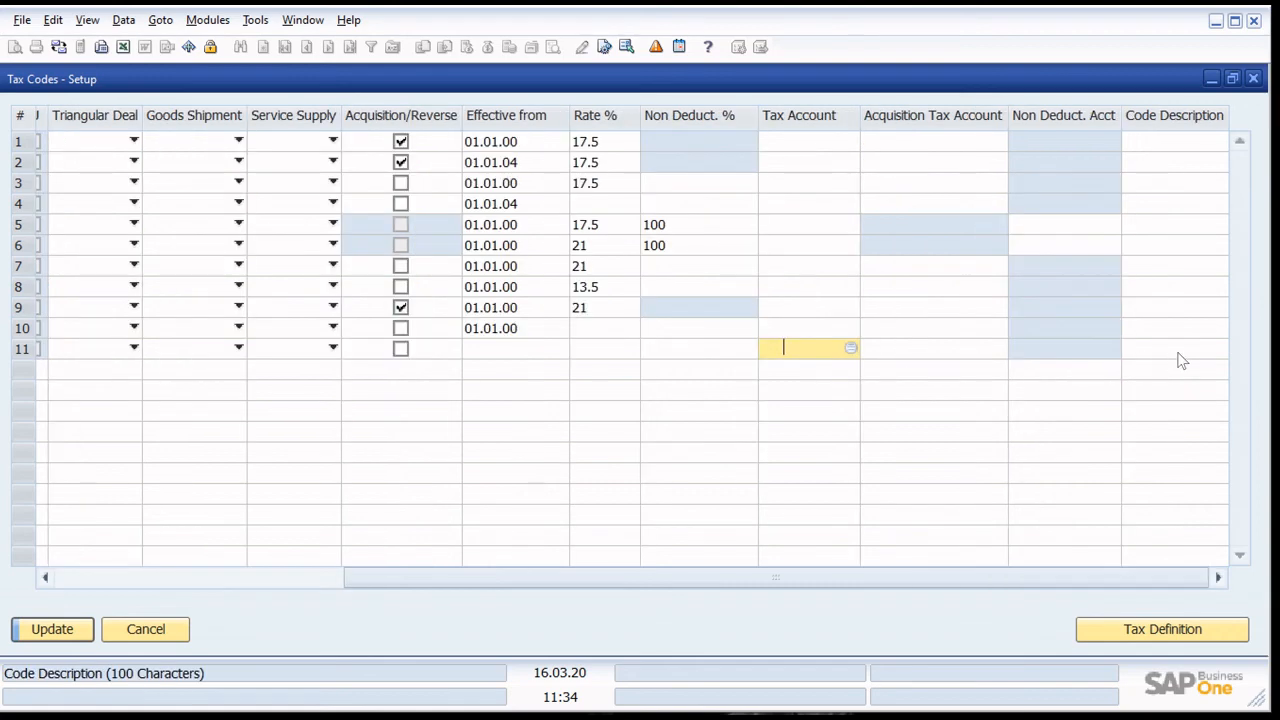
left_click(853, 349)
double_click(788, 295)
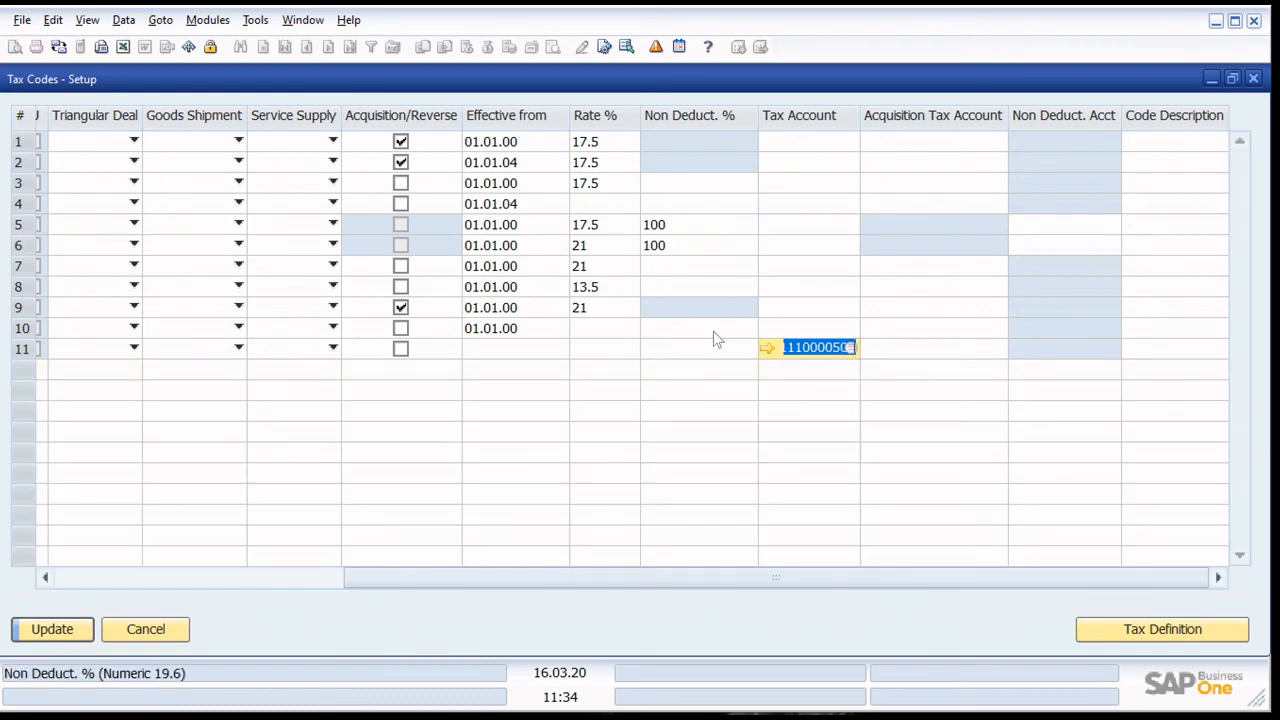
- Define a 12% rate effective from 01.01.20 for tax code IT and save the tax codes
left_click_drag(373, 583, 66, 585)
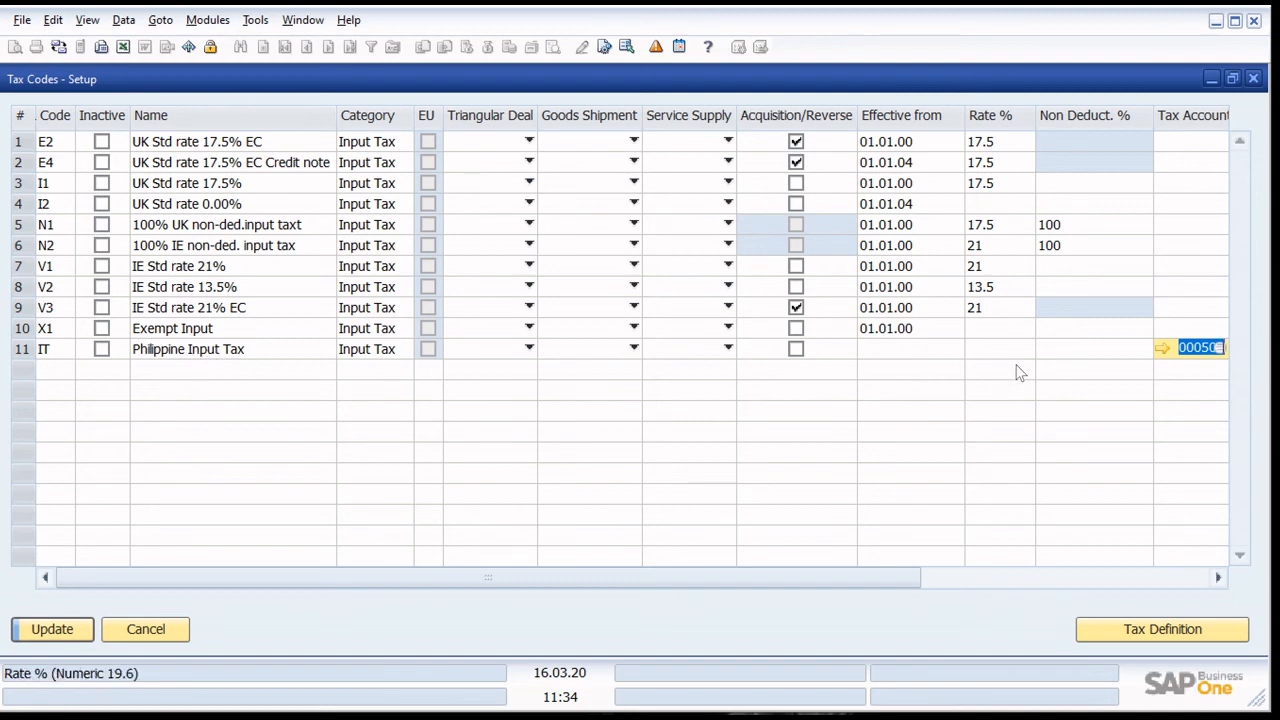
left_click(1110, 632)
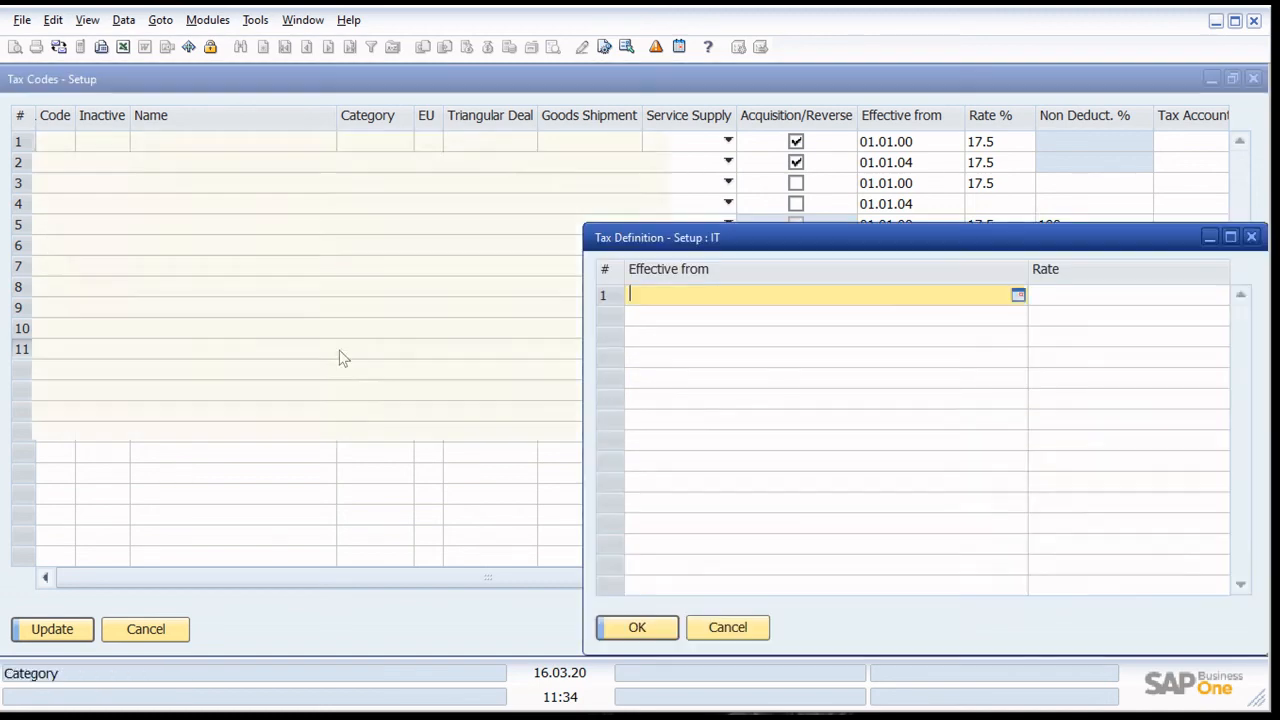
type("01.01.20")
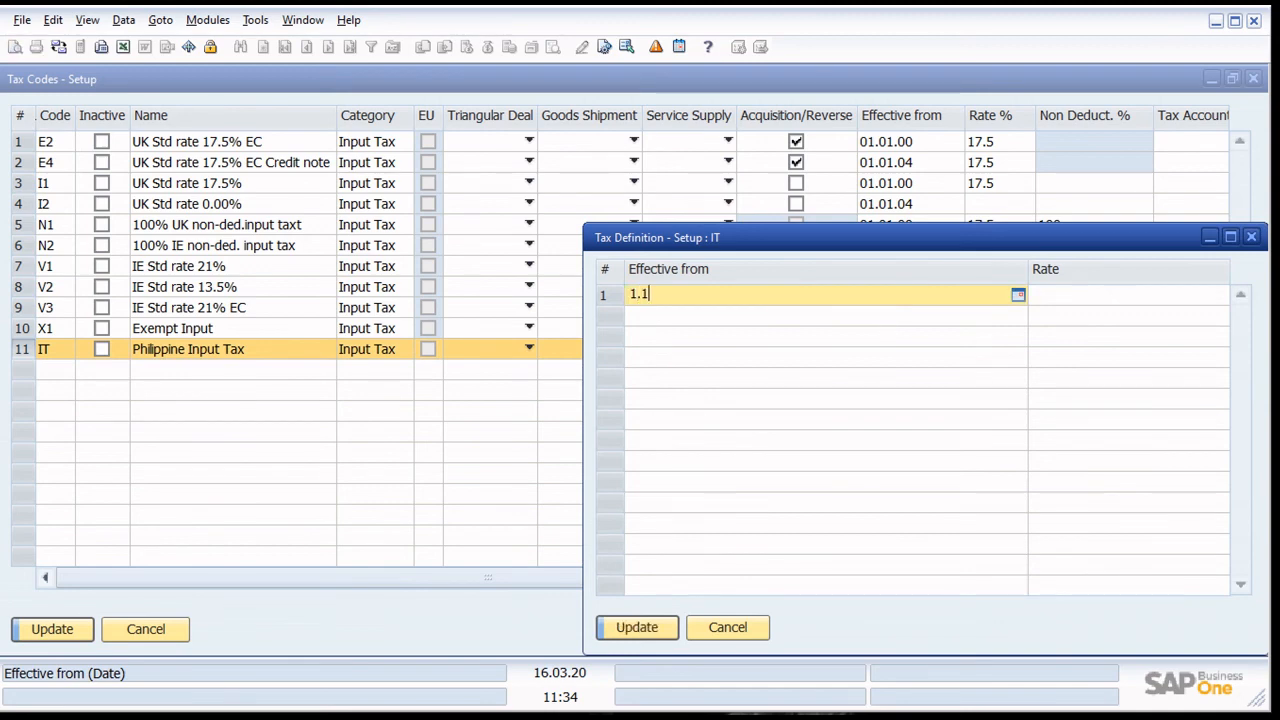
key("Tab")
type("12")
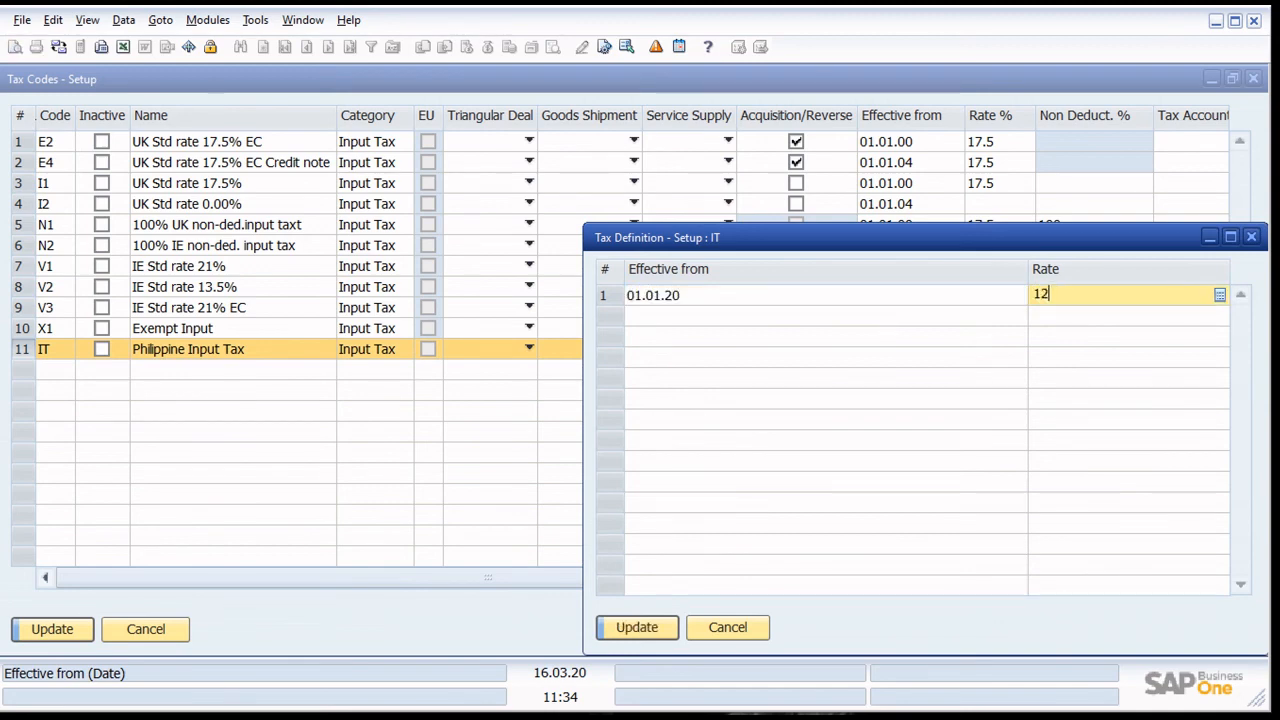
key("Return")
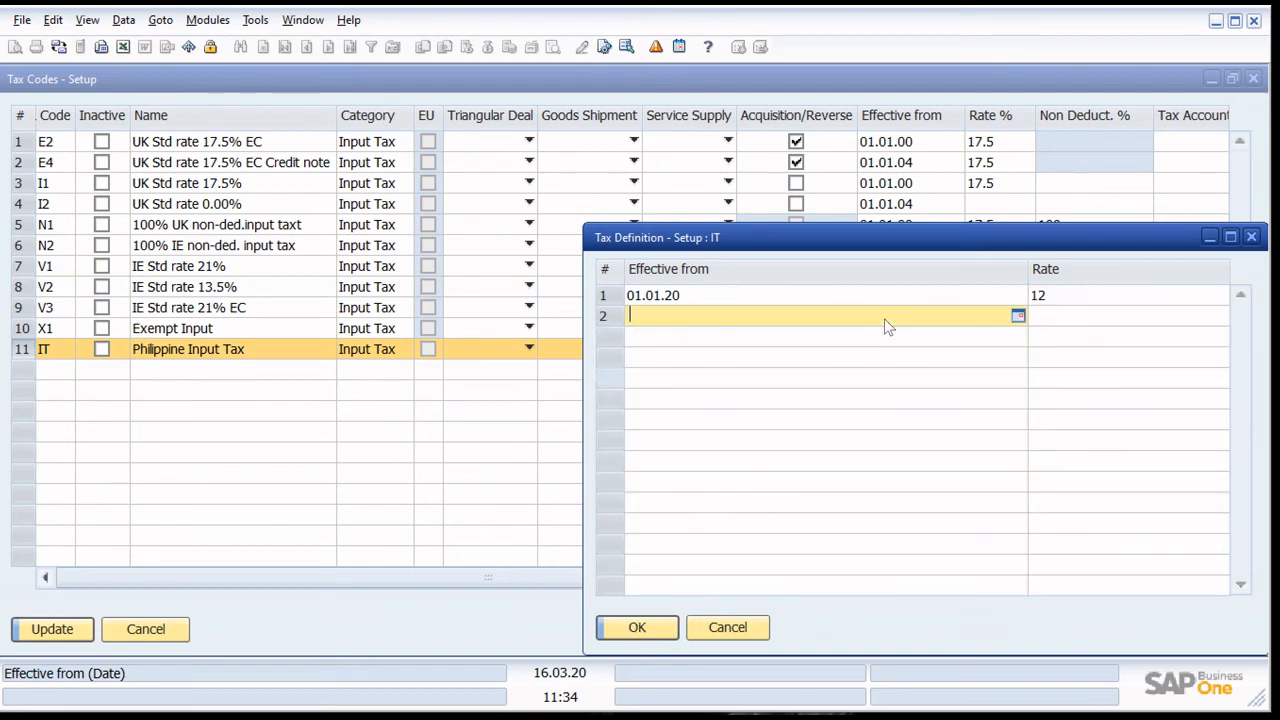
key("Return")
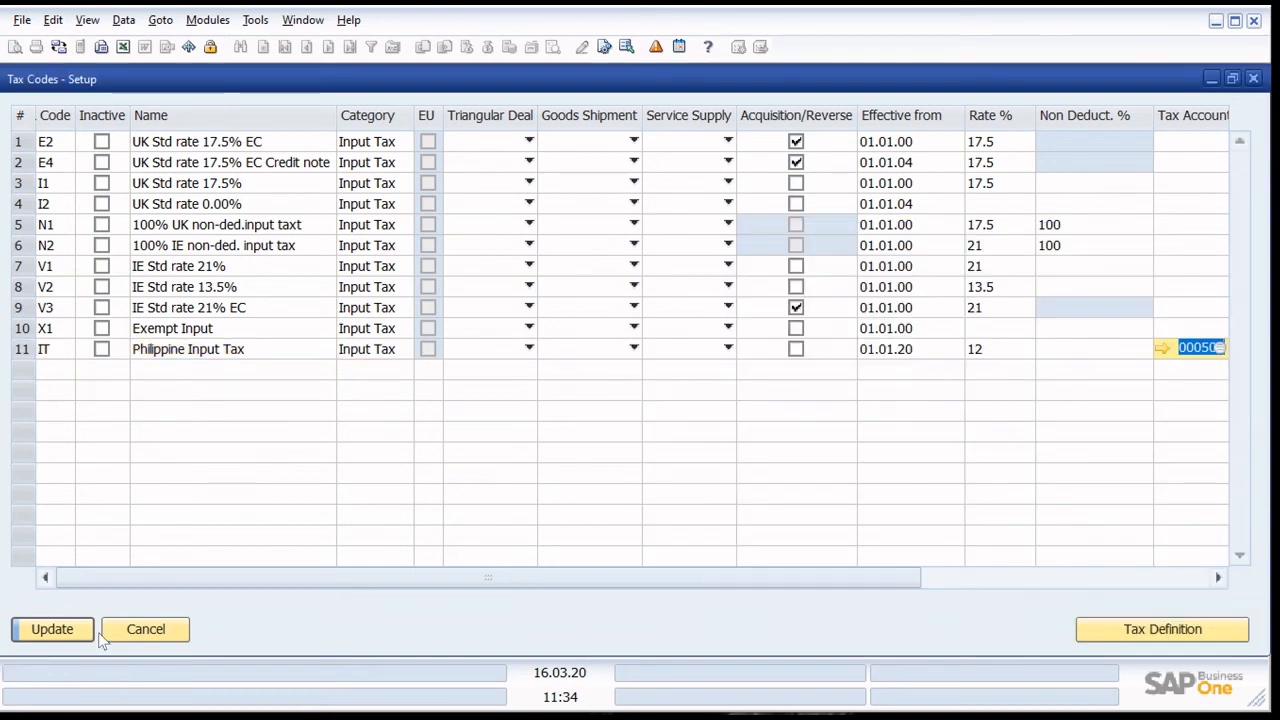
left_click(52, 630)
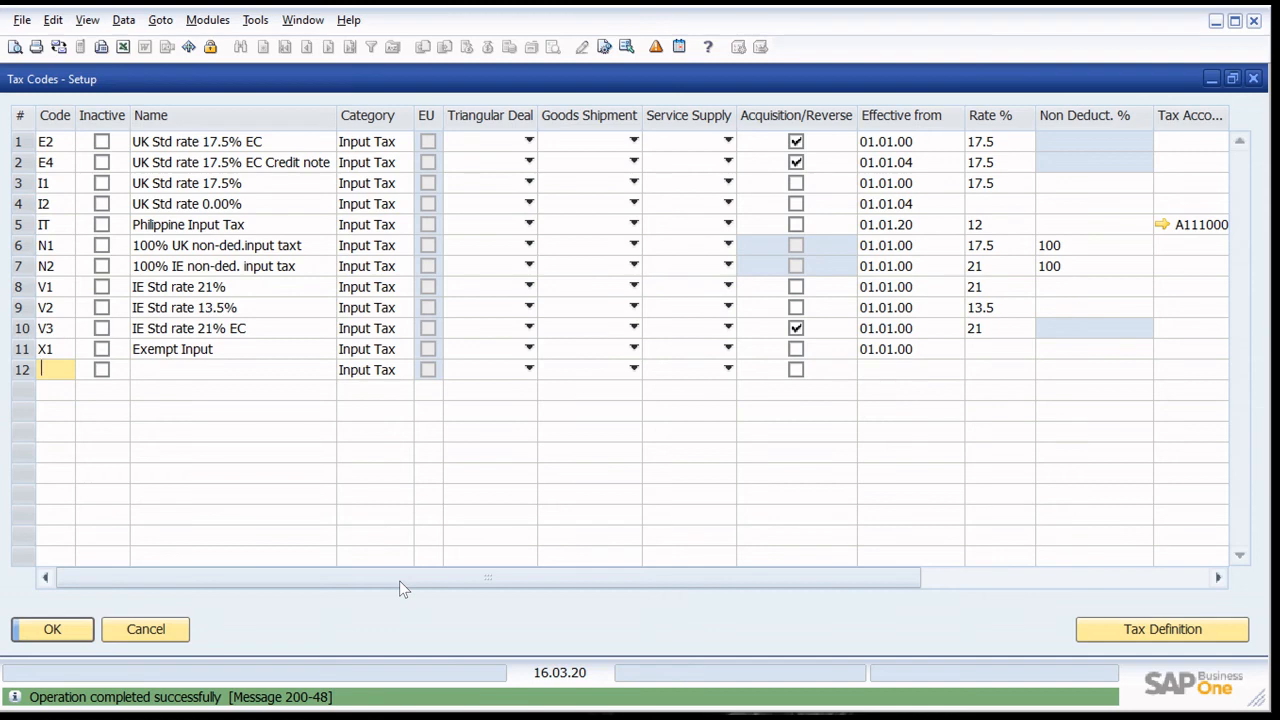
- Add a new input tax code ITX with the name Philippine Input Tax EXEMPT
type("ITX")
key("Tab")
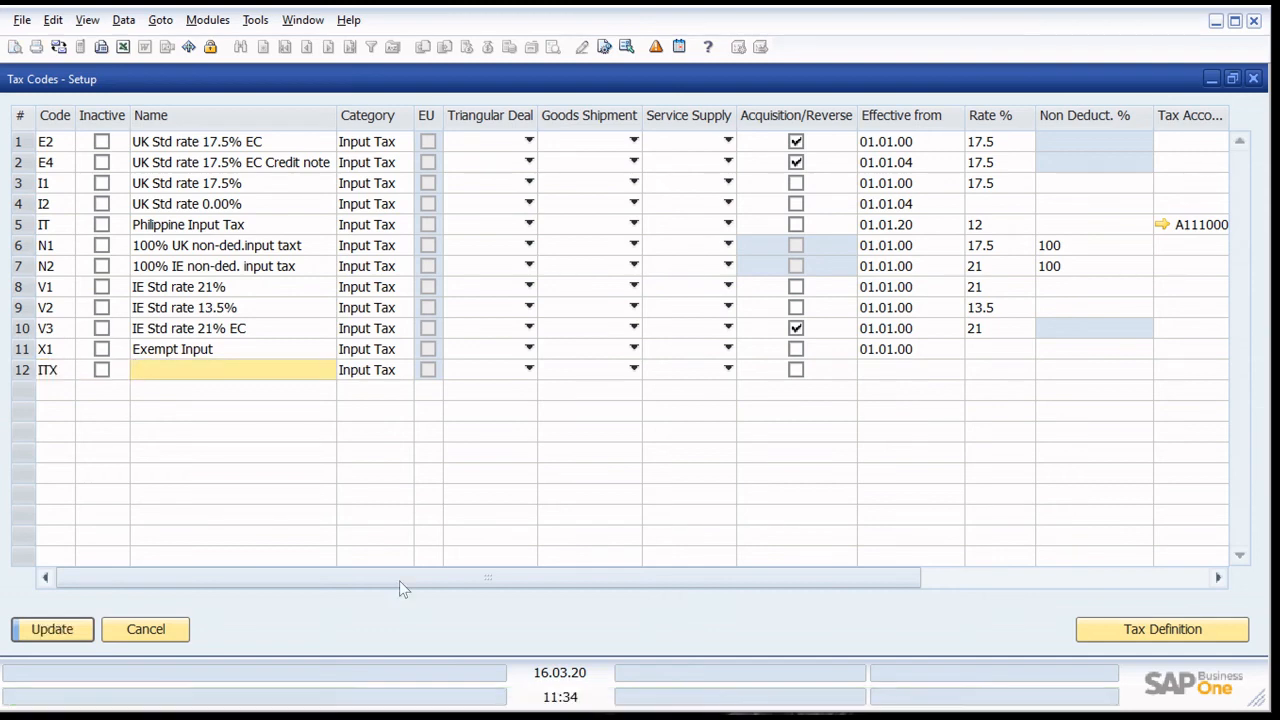
type("Philippine Input T")
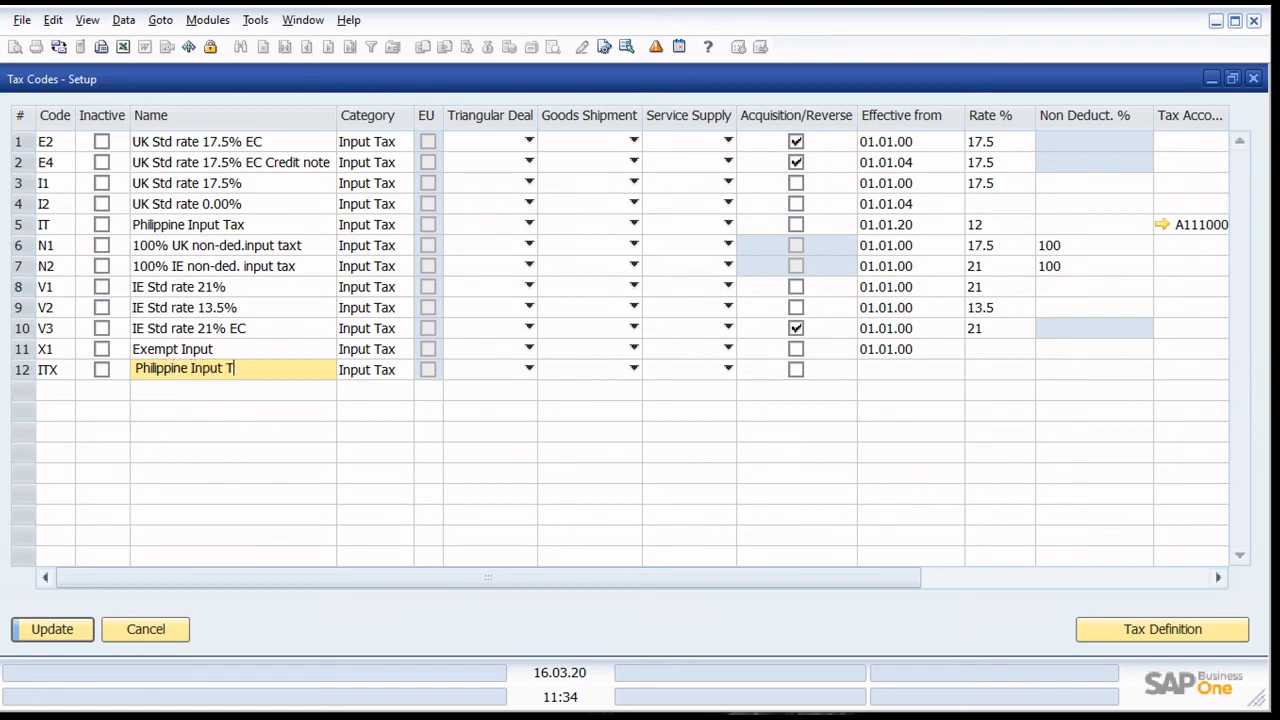
type("ax EXEMPT")
left_click(1192, 370)
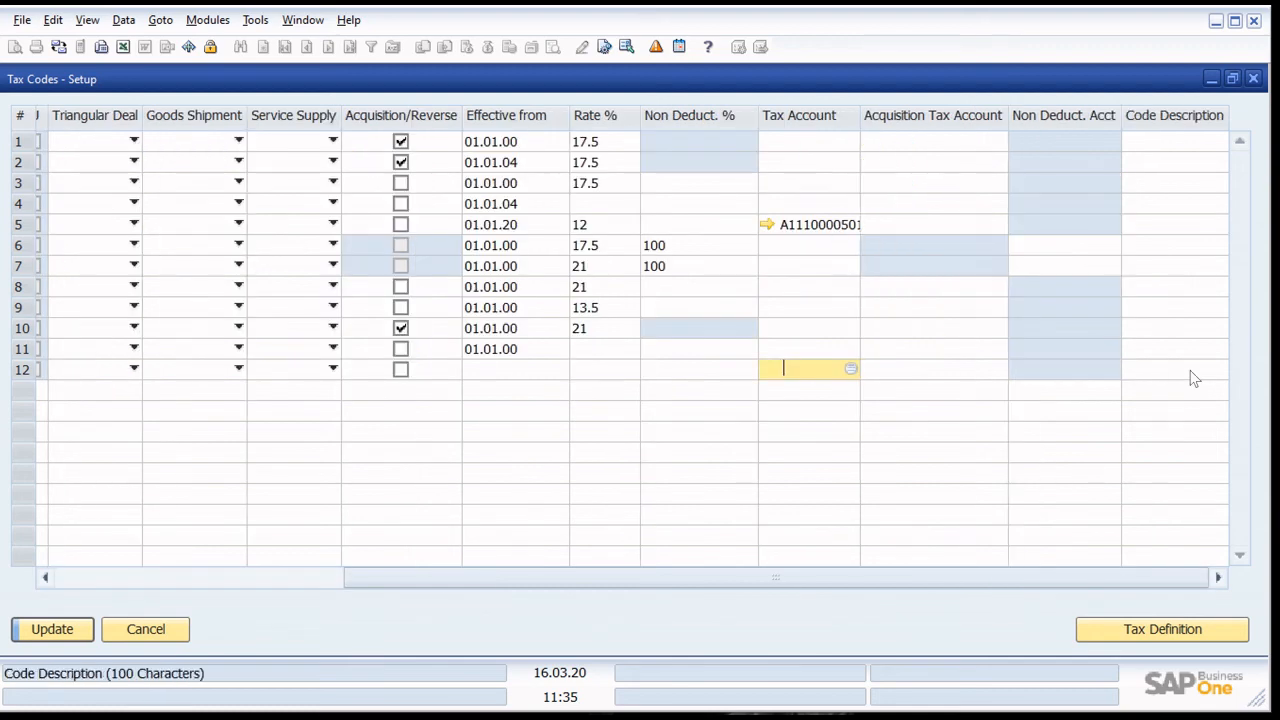
left_click(850, 369)
double_click(795, 291)
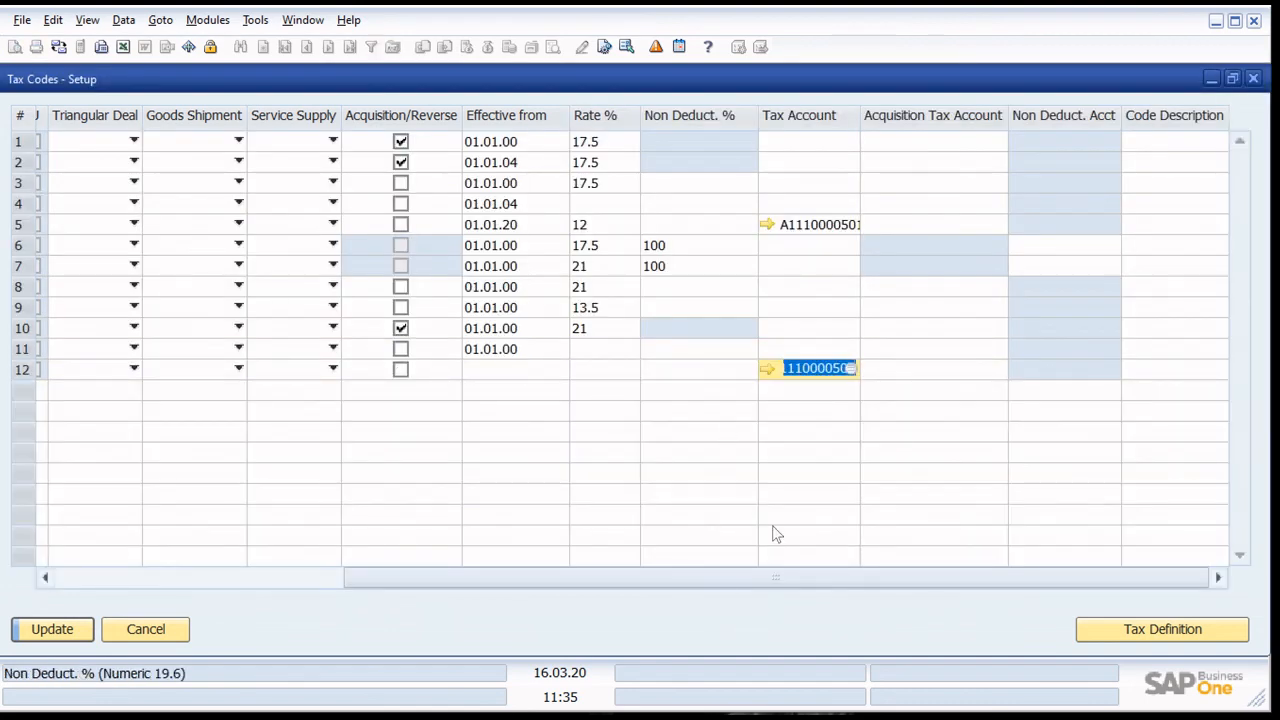
- Define tax code ITX as effective from 01.01.20 with an empty rate and save the tax codes
left_click_drag(790, 577, 471, 581)
left_click(1160, 629)
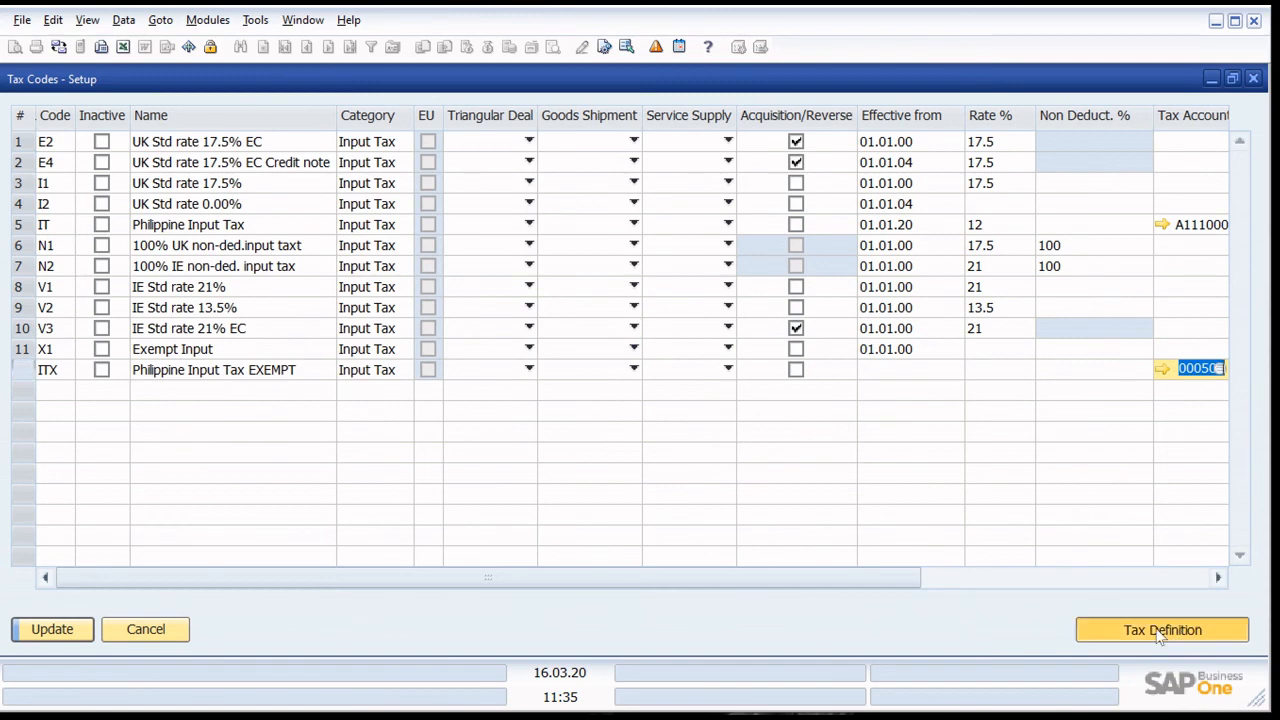
type("1.01")
key("Tab")
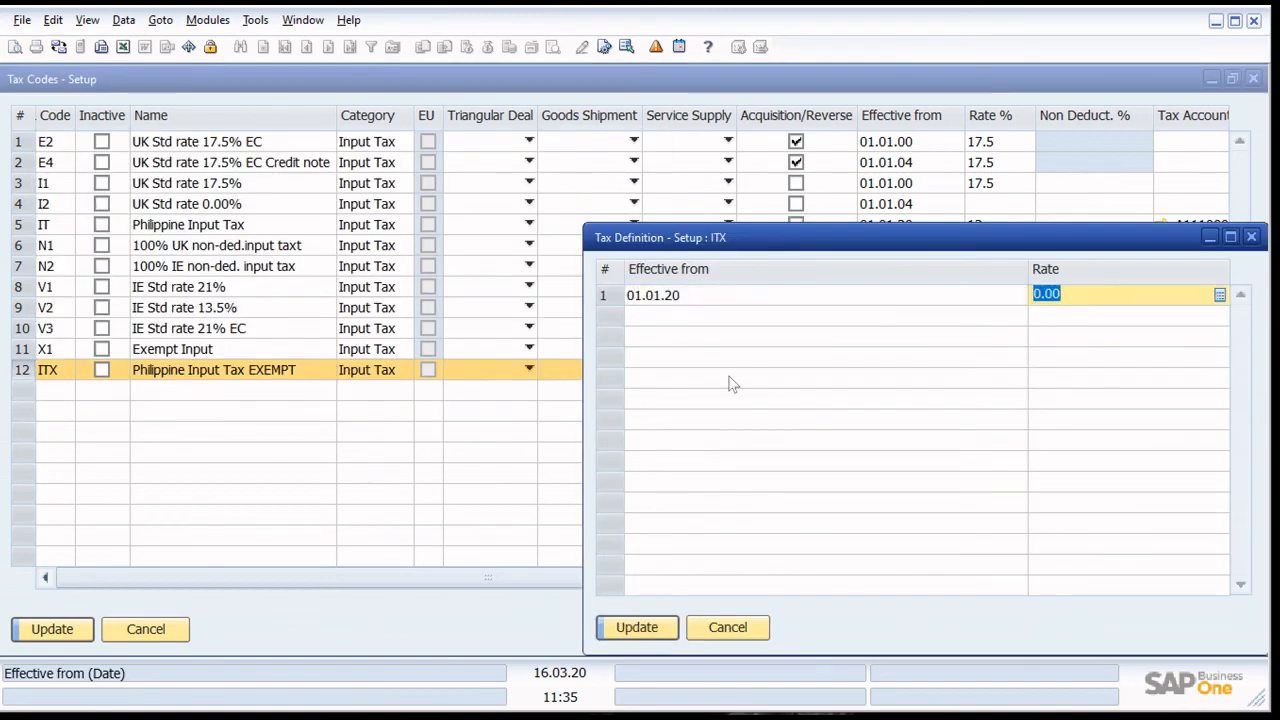
key("BackSpace")
key("shift+Tab")
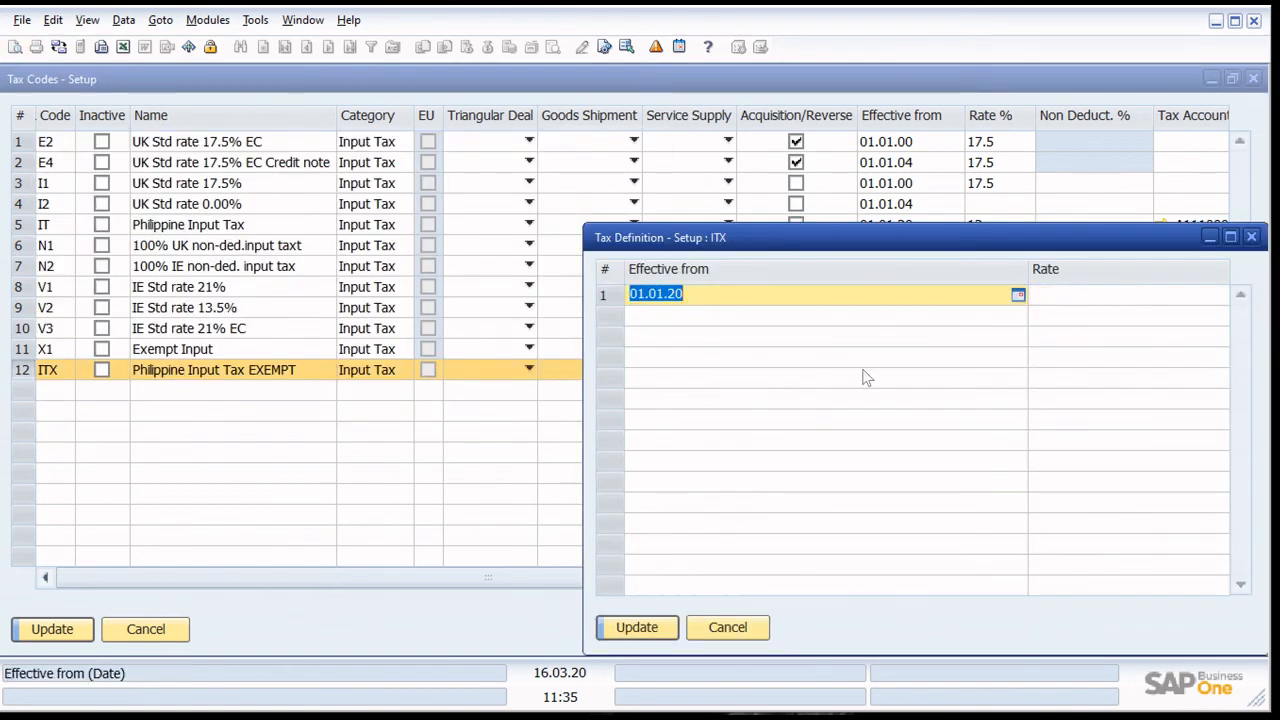
left_click(640, 627)
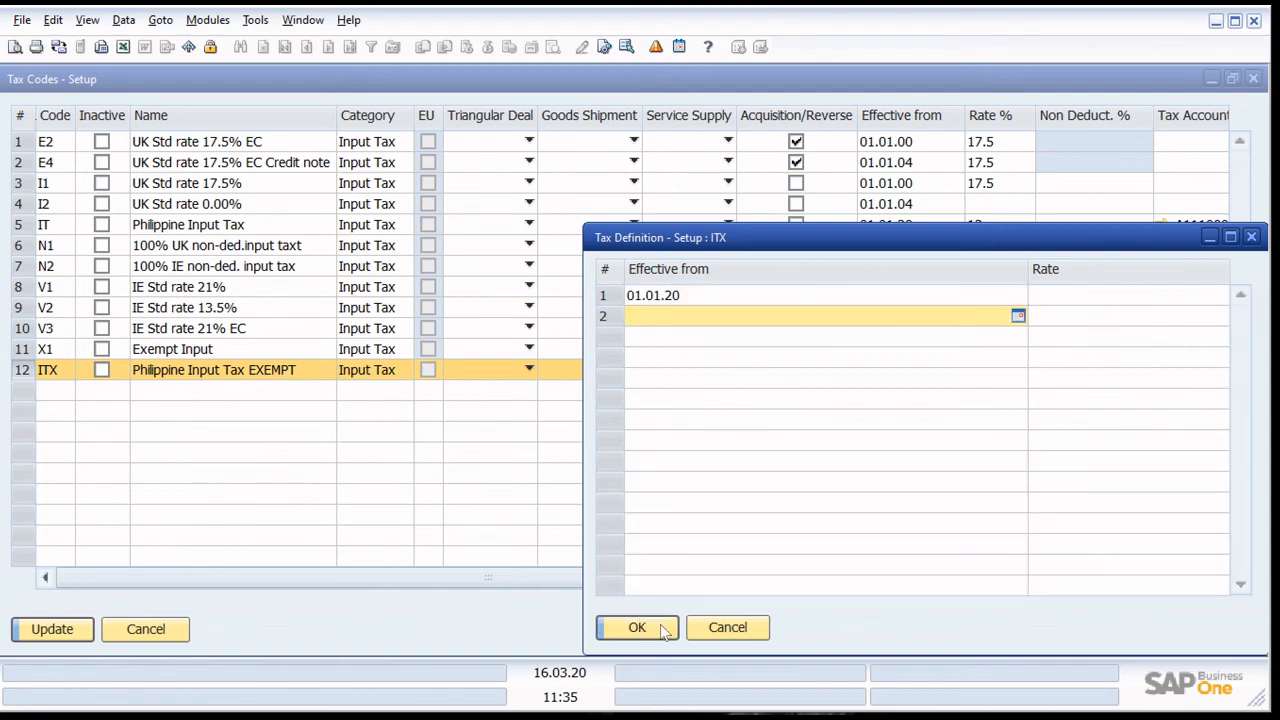
left_click(660, 628)
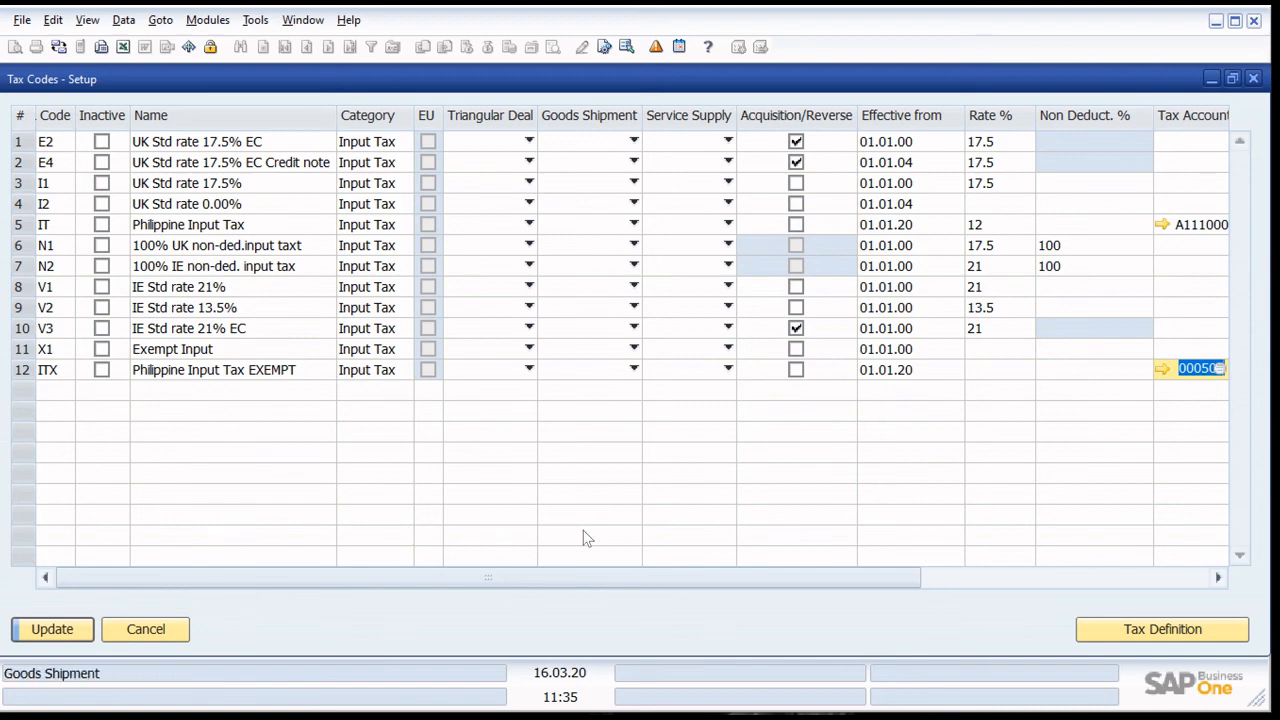
left_click_drag(566, 578, 495, 583)
left_click(52, 629)
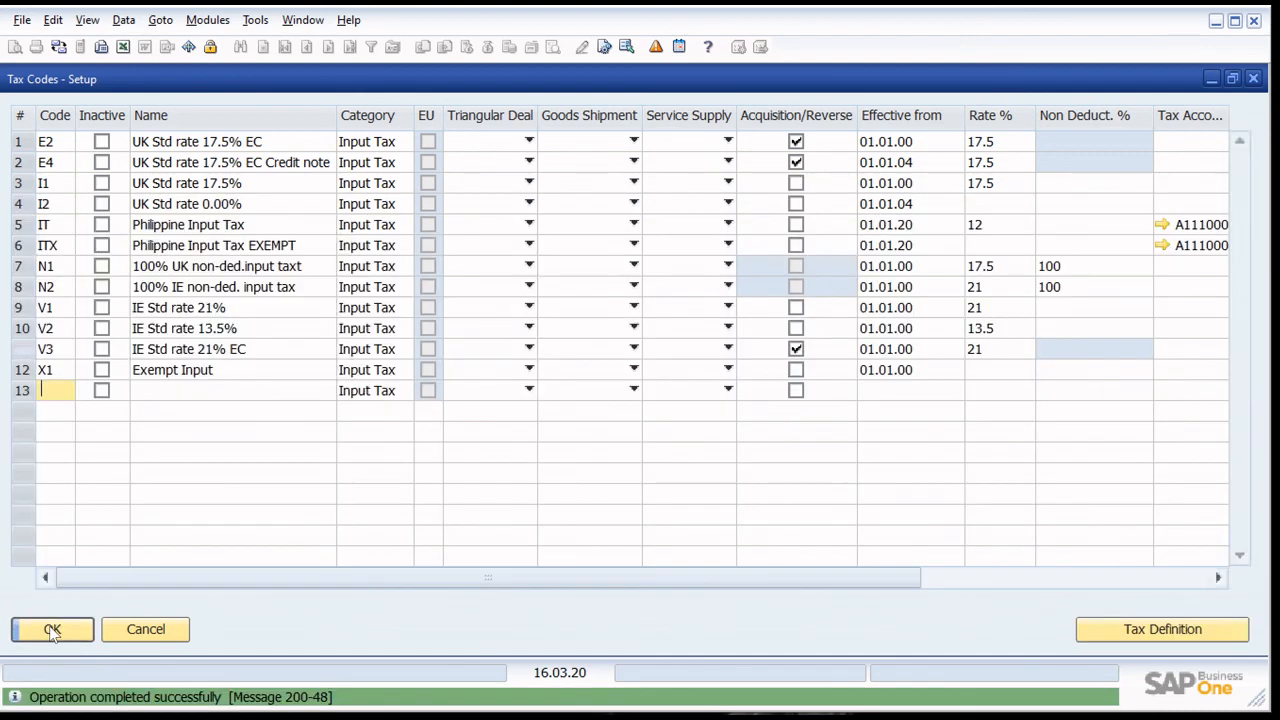
- Assign Philippine Input Tax EXEMPT to Purchase Tax Group (Items) and Philippine Input Tax to Purchase Tax Group (Services), saving both
left_click(52, 629)
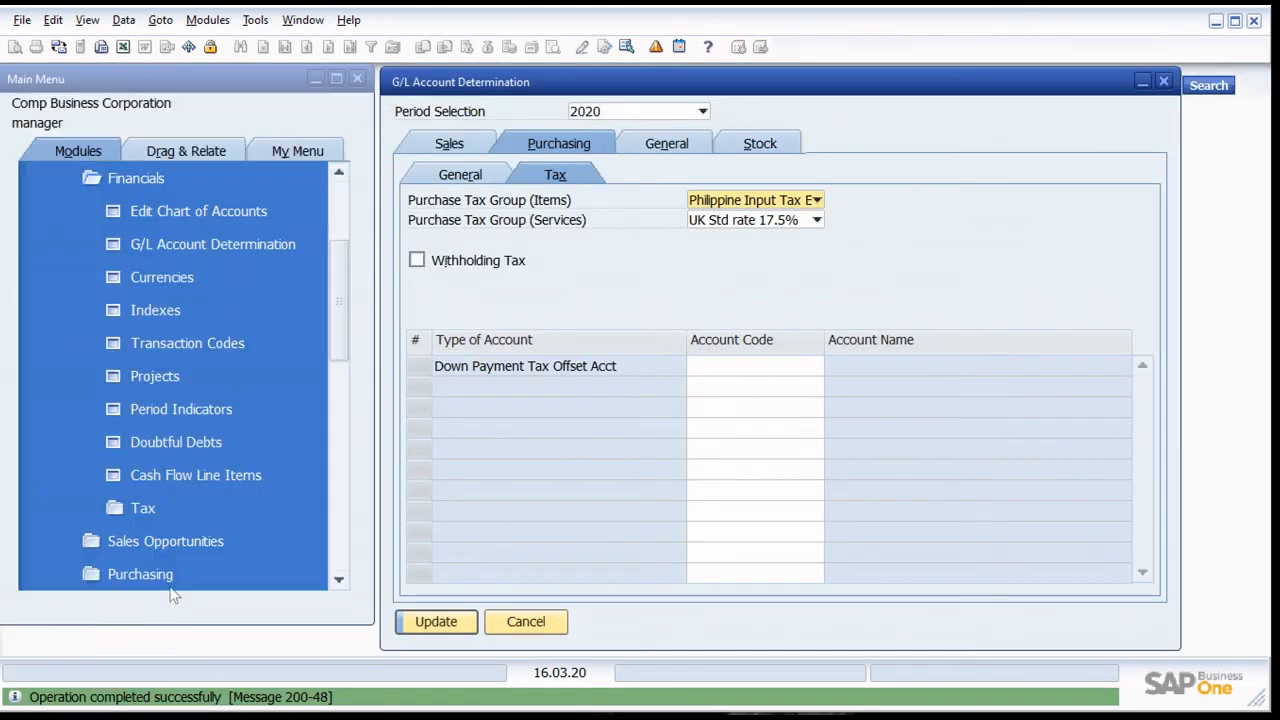
left_click(436, 621)
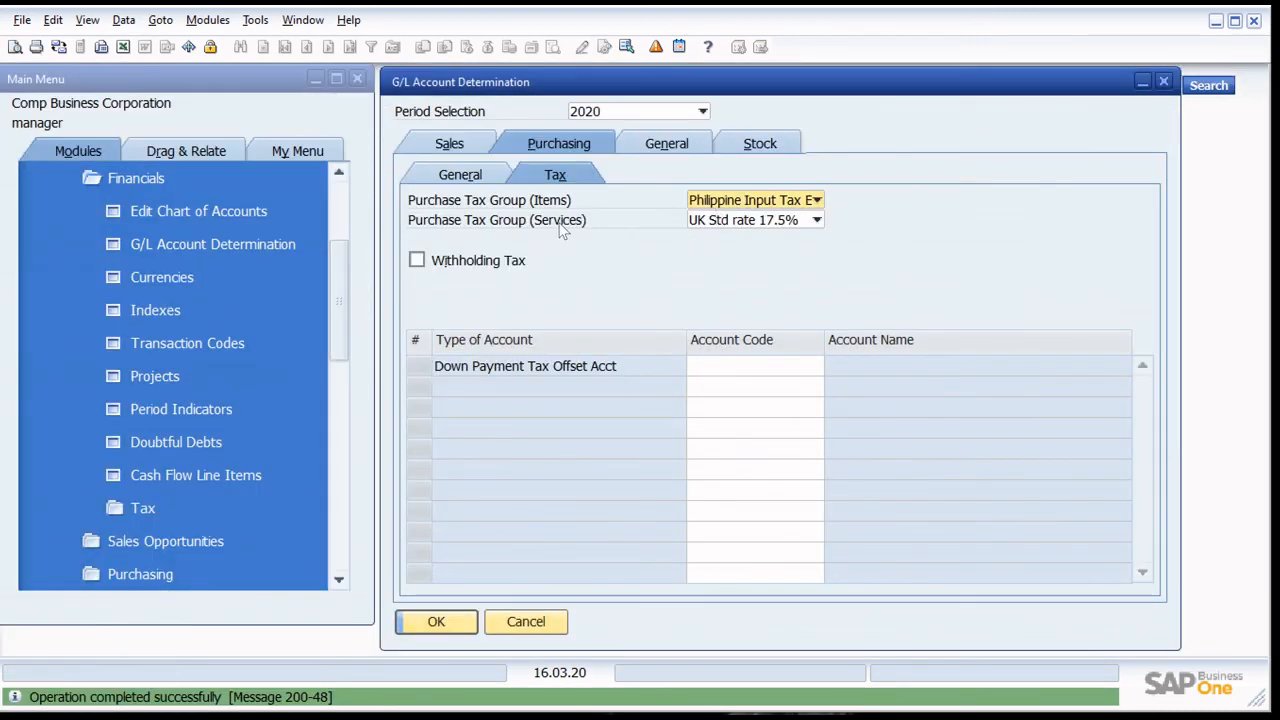
left_click(745, 221)
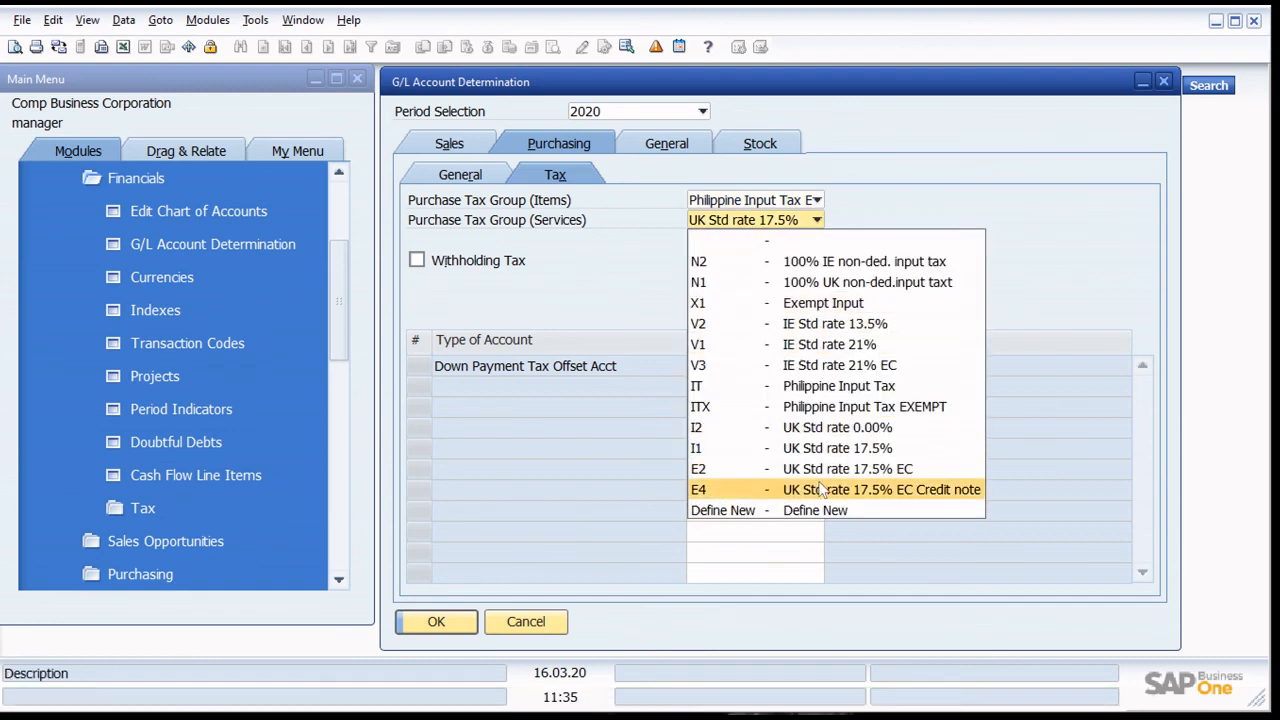
left_click(790, 385)
key("Return")
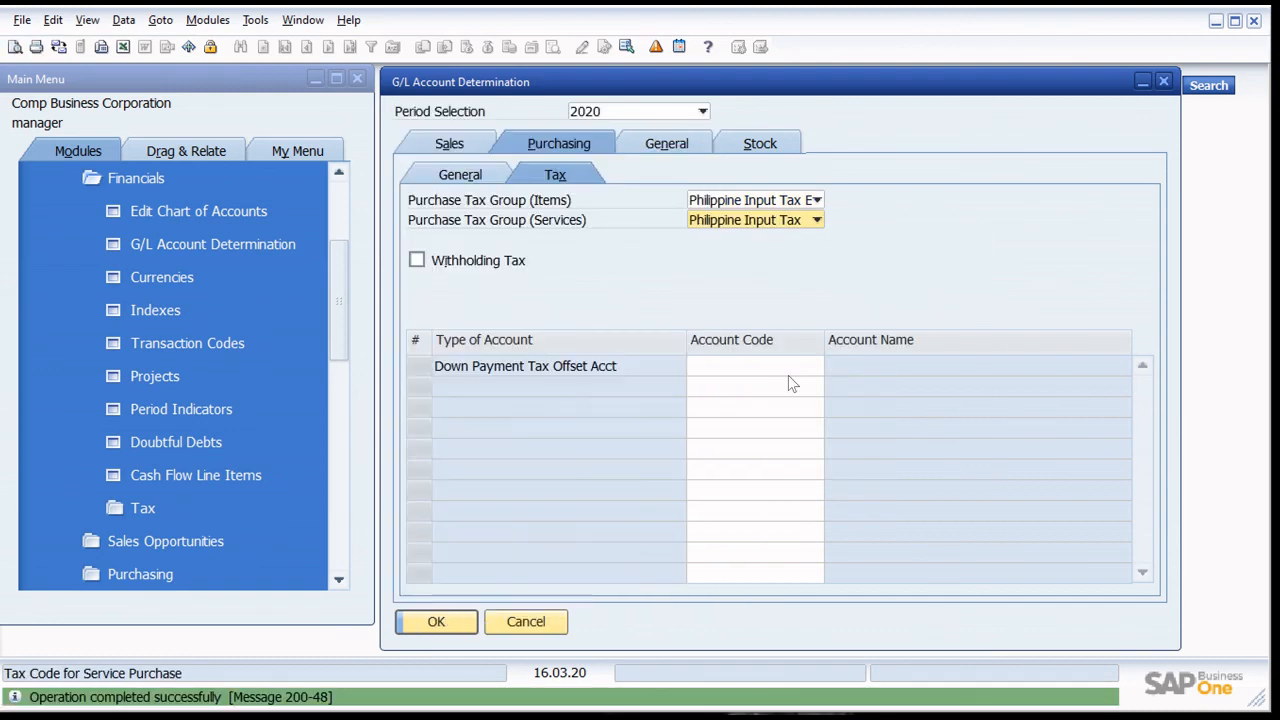
- Define a new output tax code OUT named Philippine Output Tax from the Sales Tax Code (Items) setting
left_click(468, 176)
left_click(457, 145)
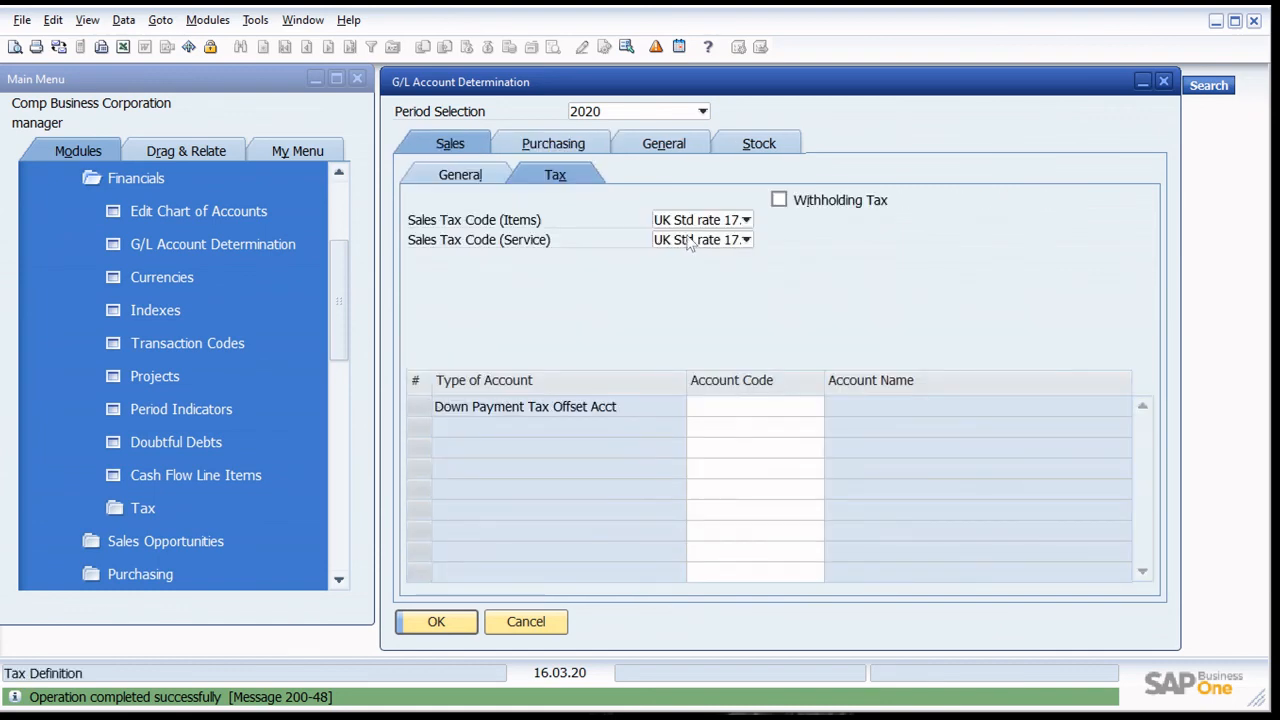
left_click(729, 221)
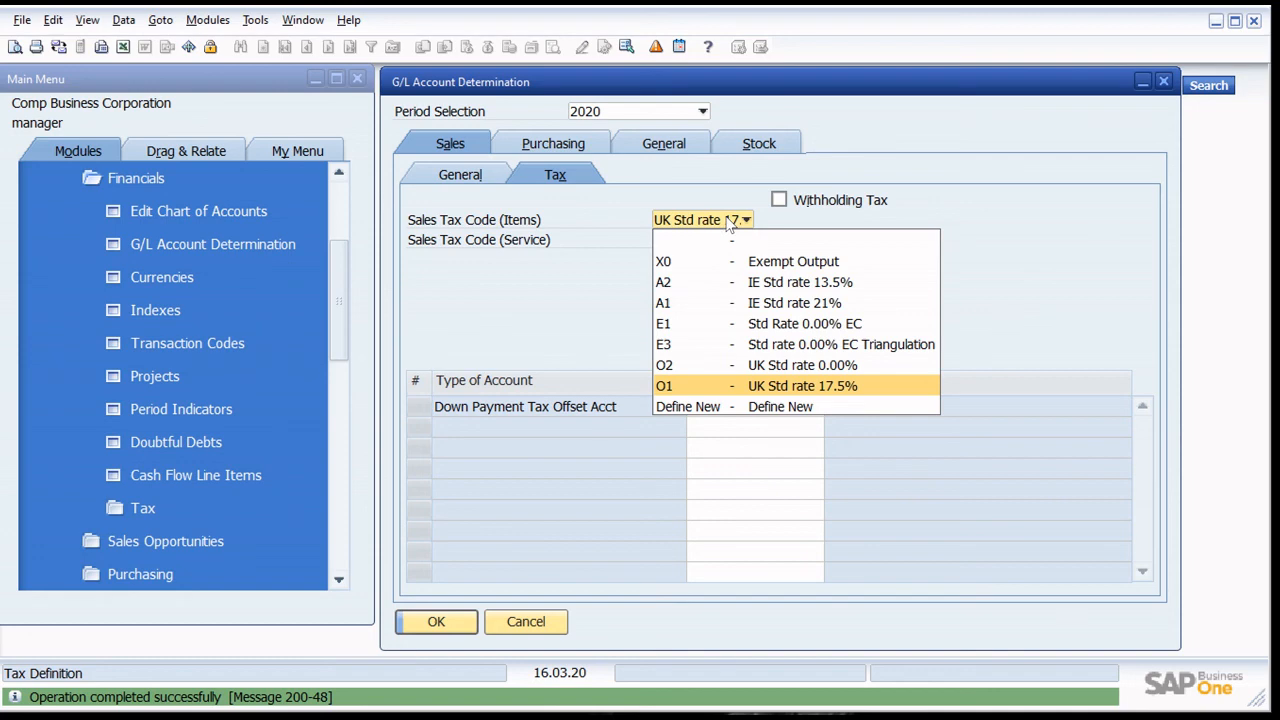
left_click(803, 408)
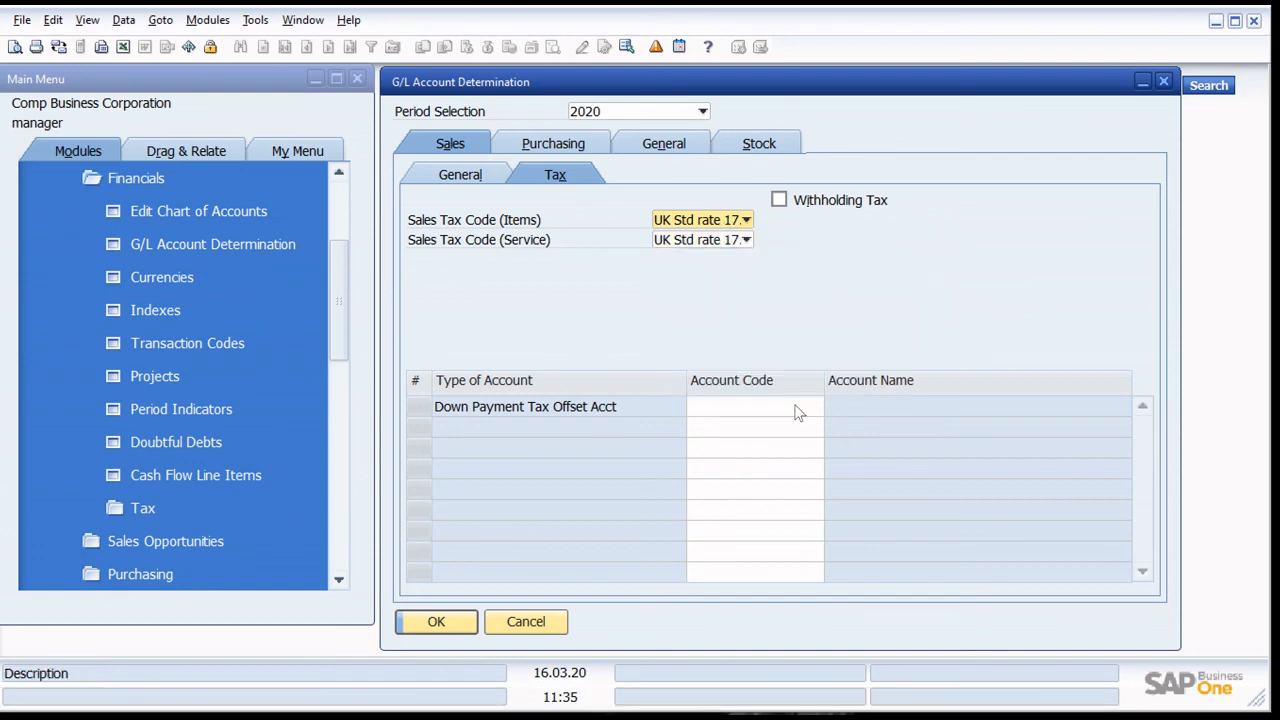
type("O")
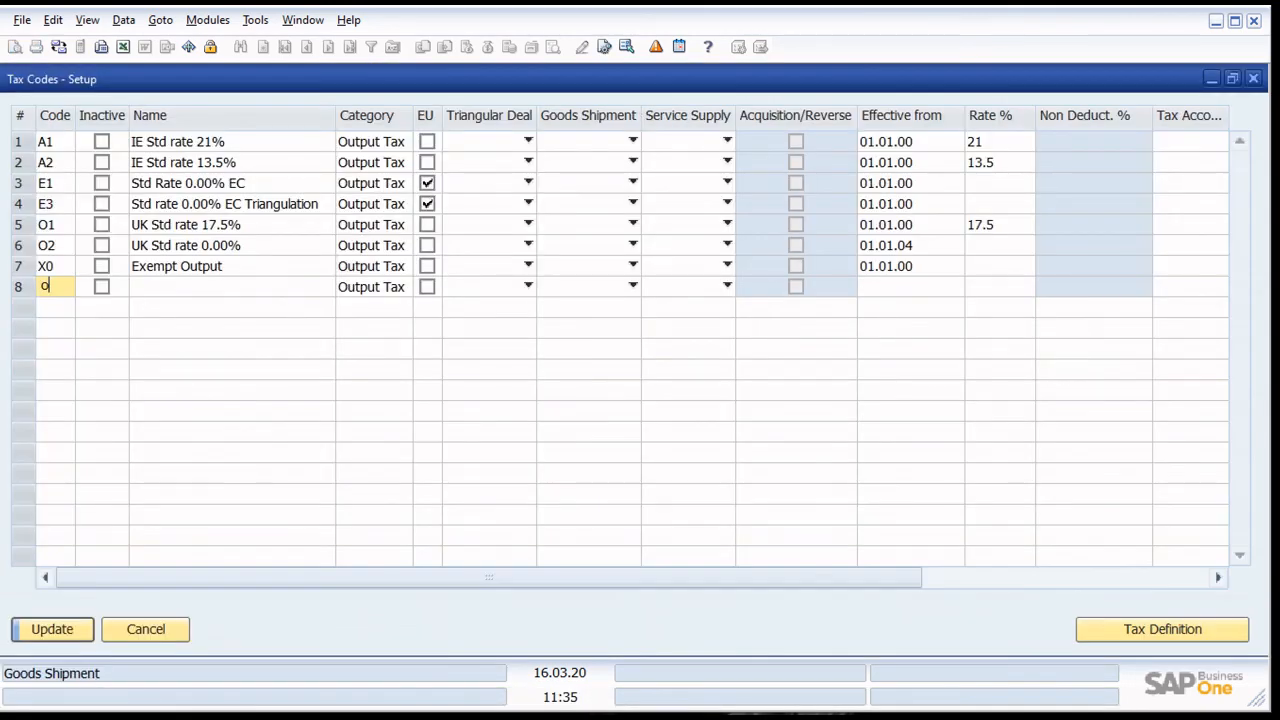
type("t")
key("BackSpace")
key("BackSpace")
type("OUT")
key("Tab")
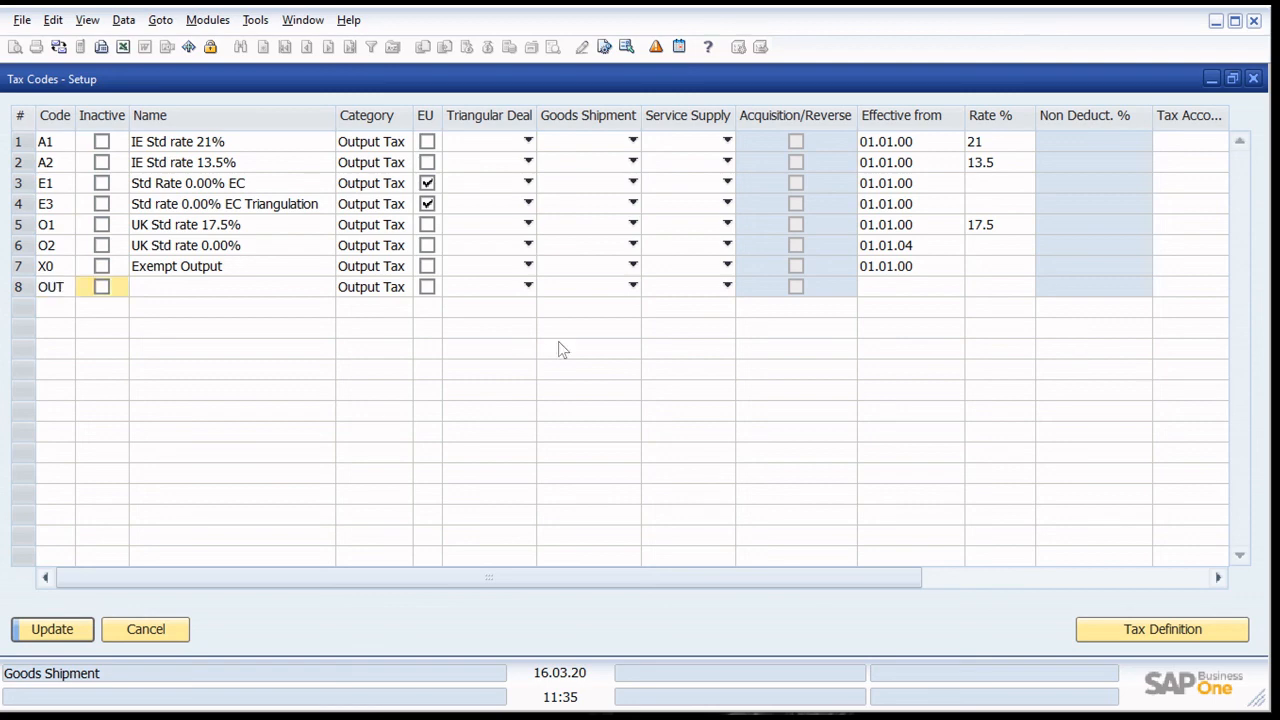
key("Tab")
type("Philippine ")
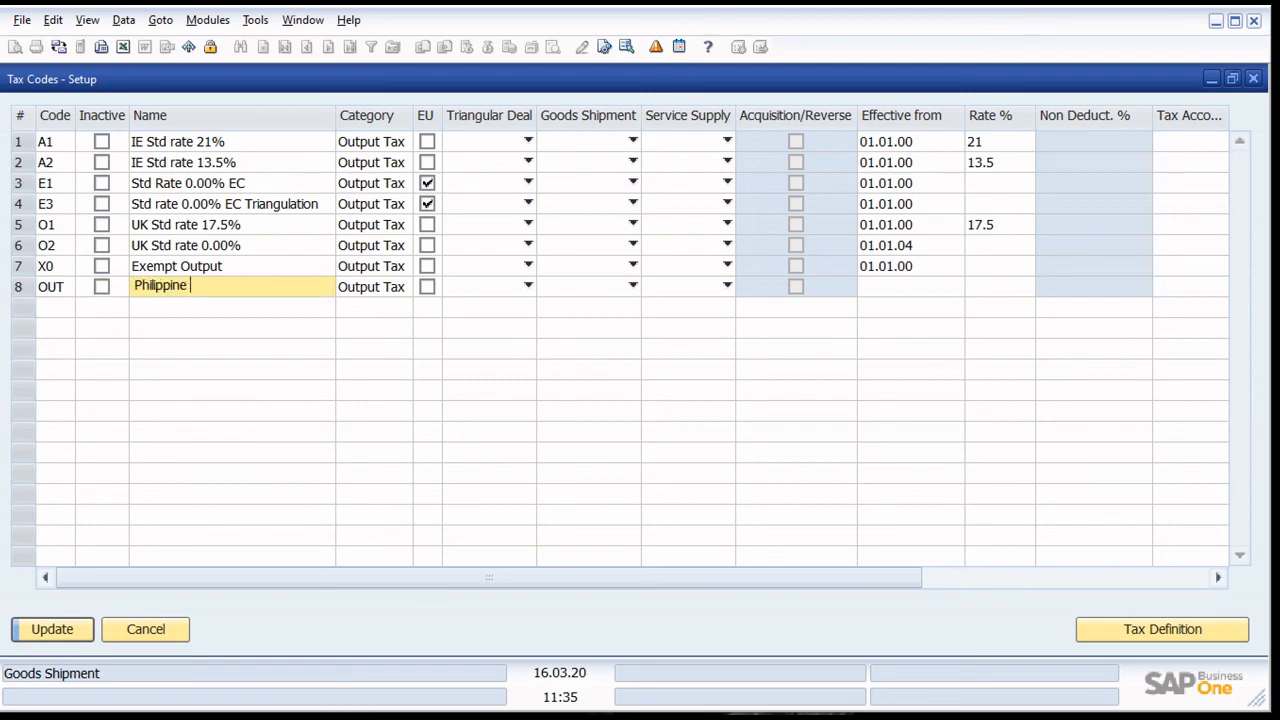
type("Output Tax")
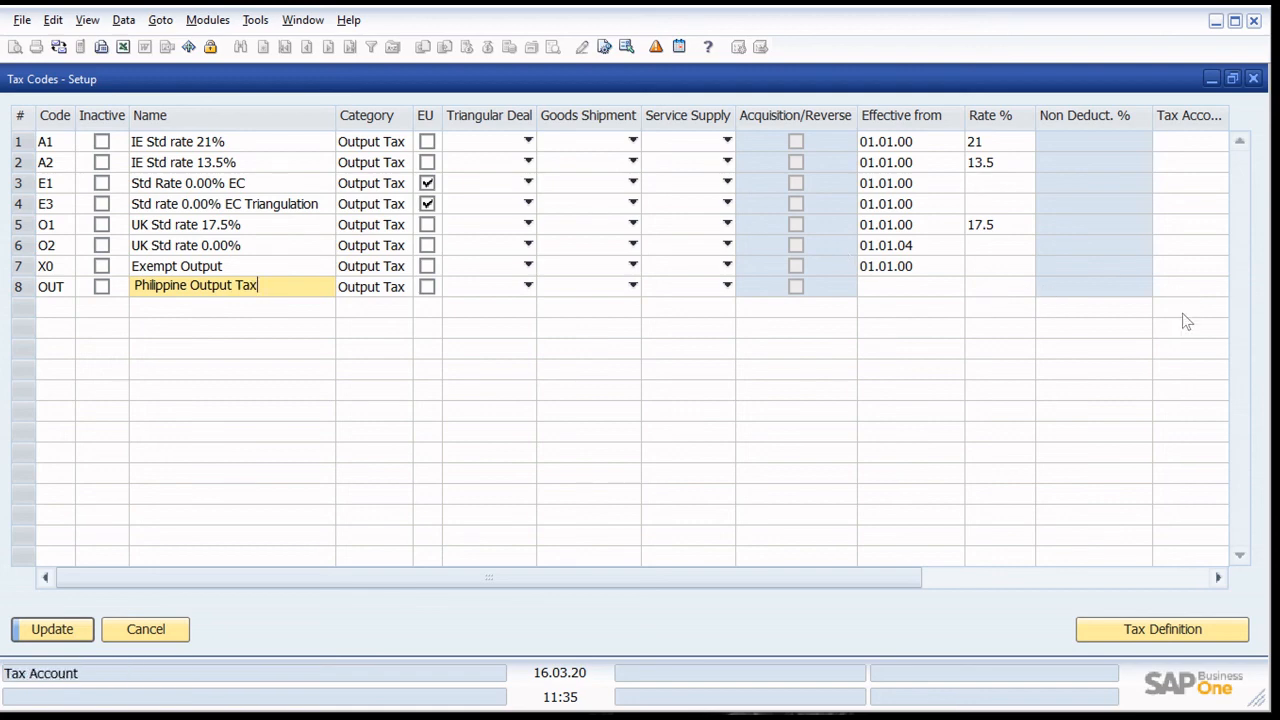
- Assign the Output Tax account L1100020 as the tax account of code OUT
left_click_drag(759, 577, 880, 577)
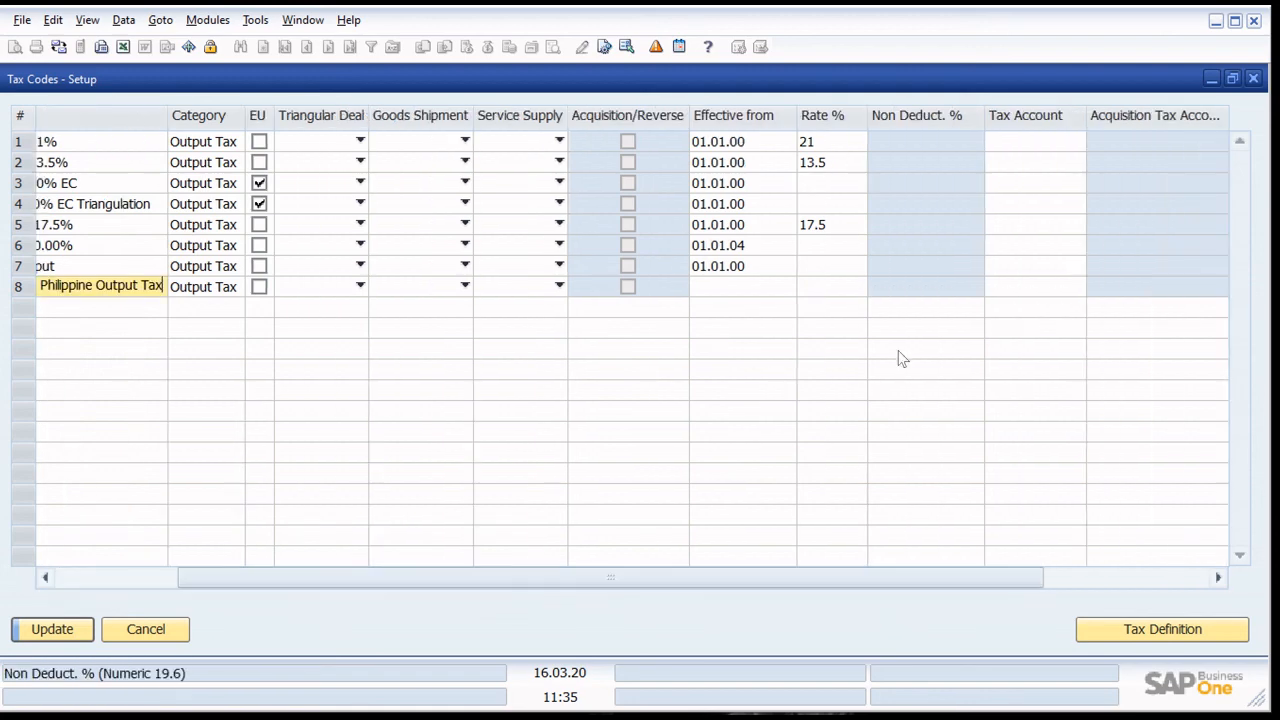
left_click(1061, 287)
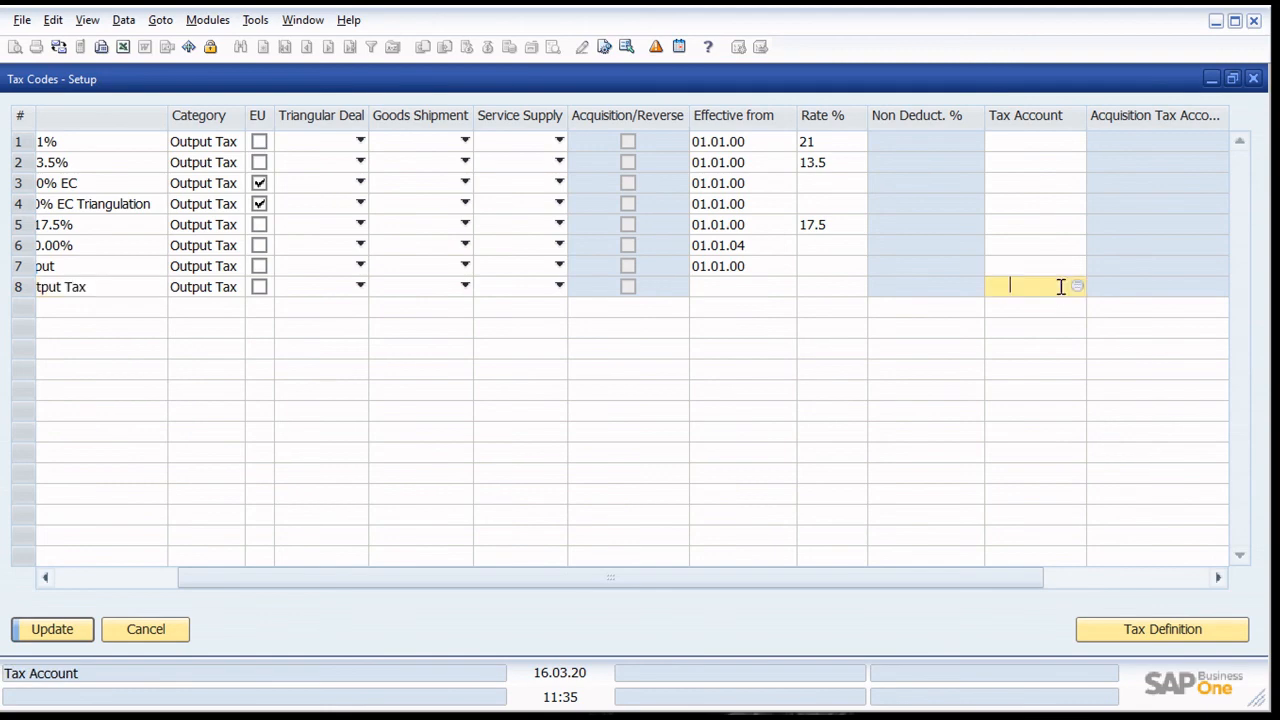
left_click(1077, 287)
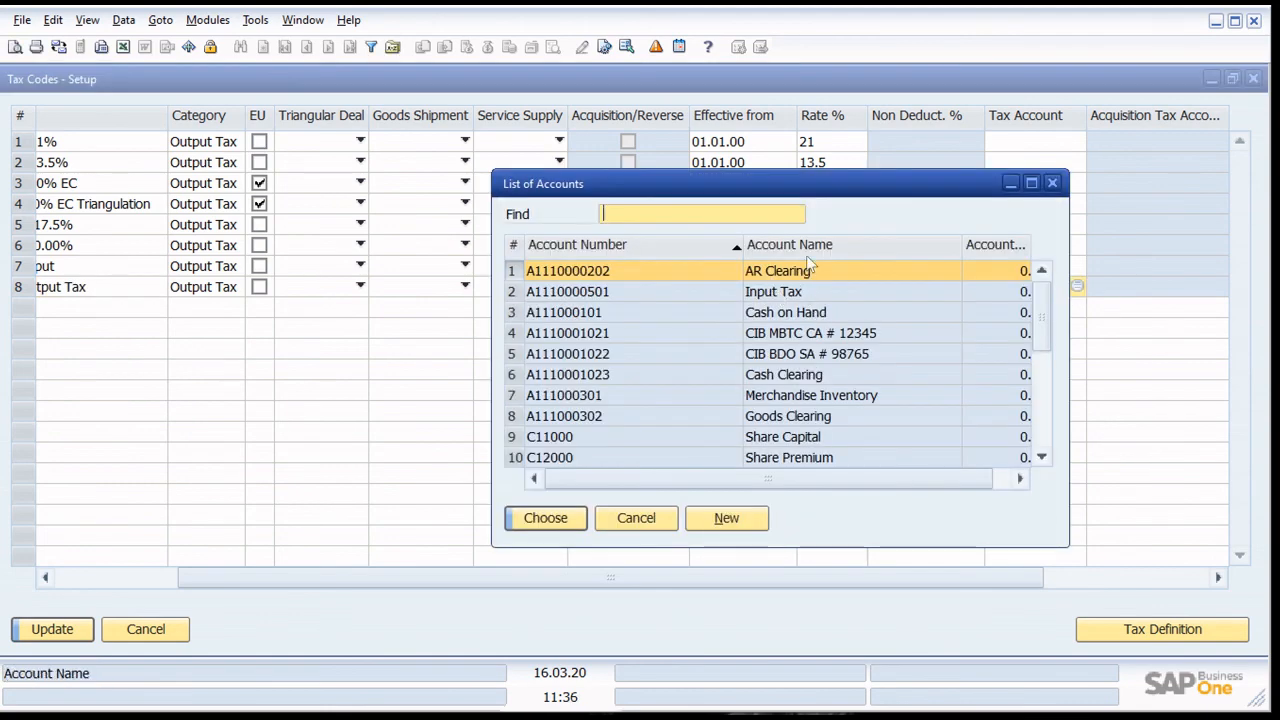
left_click(807, 250)
type("out")
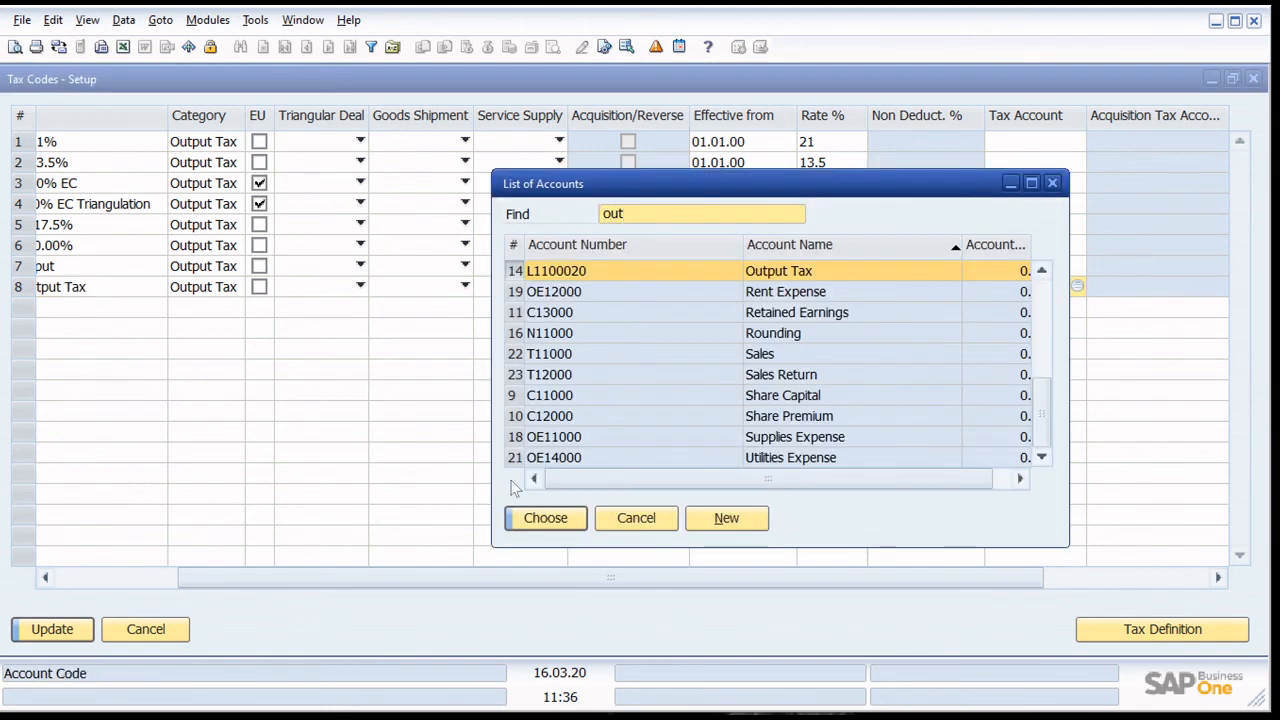
left_click(557, 533)
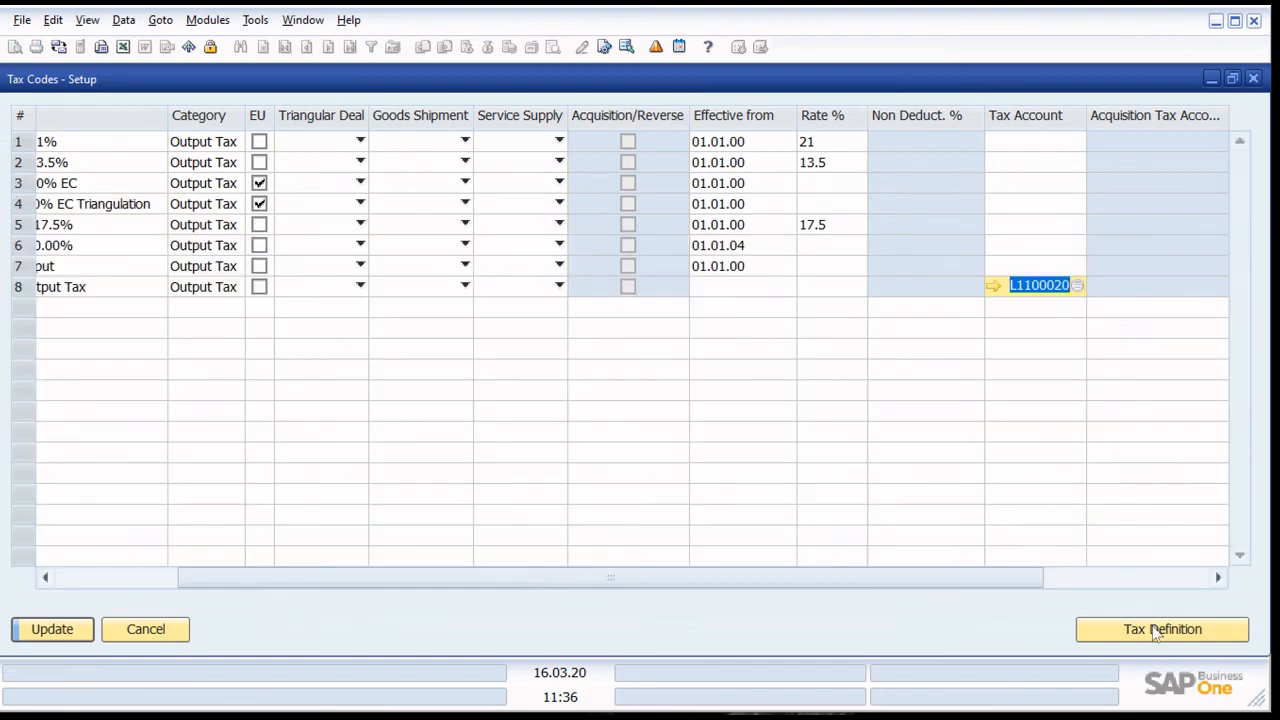
- Define tax code OUT as effective from 01.01.20 with a rate of 12 and save the tax codes
left_click(545, 371)
type("0101")
key("Tab")
type("12")
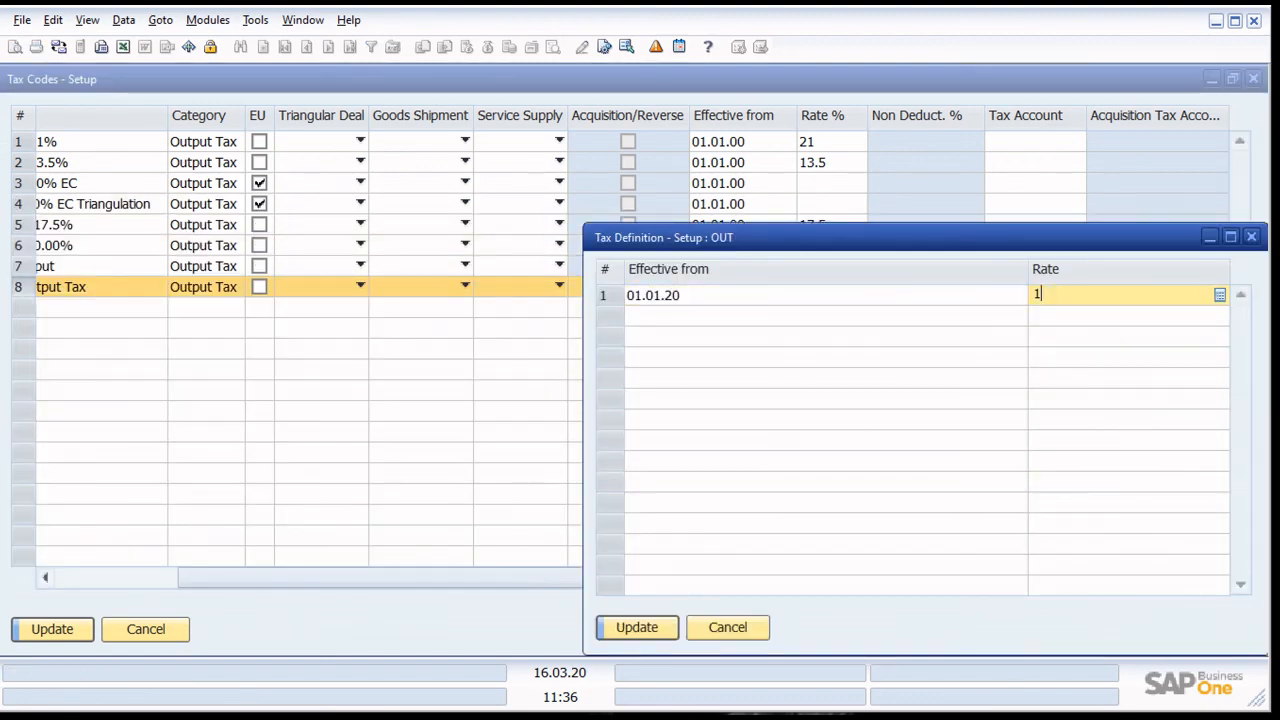
key("Tab")
key("Return")
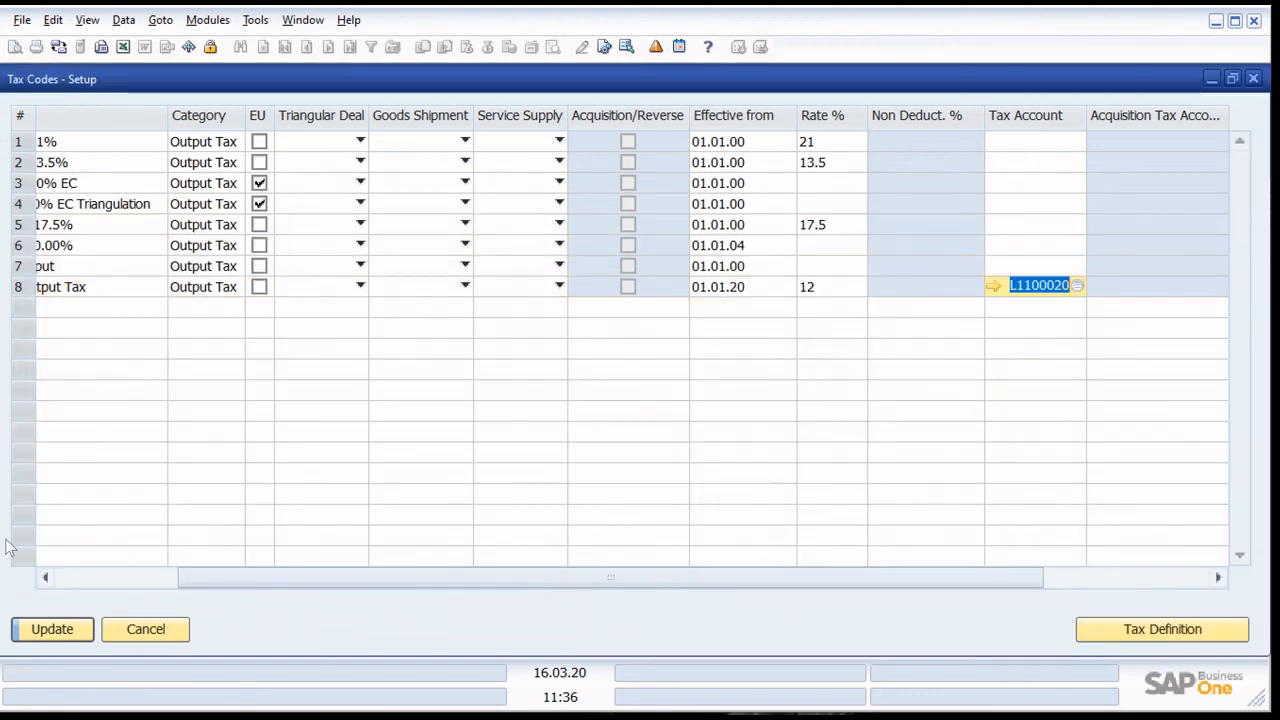
left_click(68, 631)
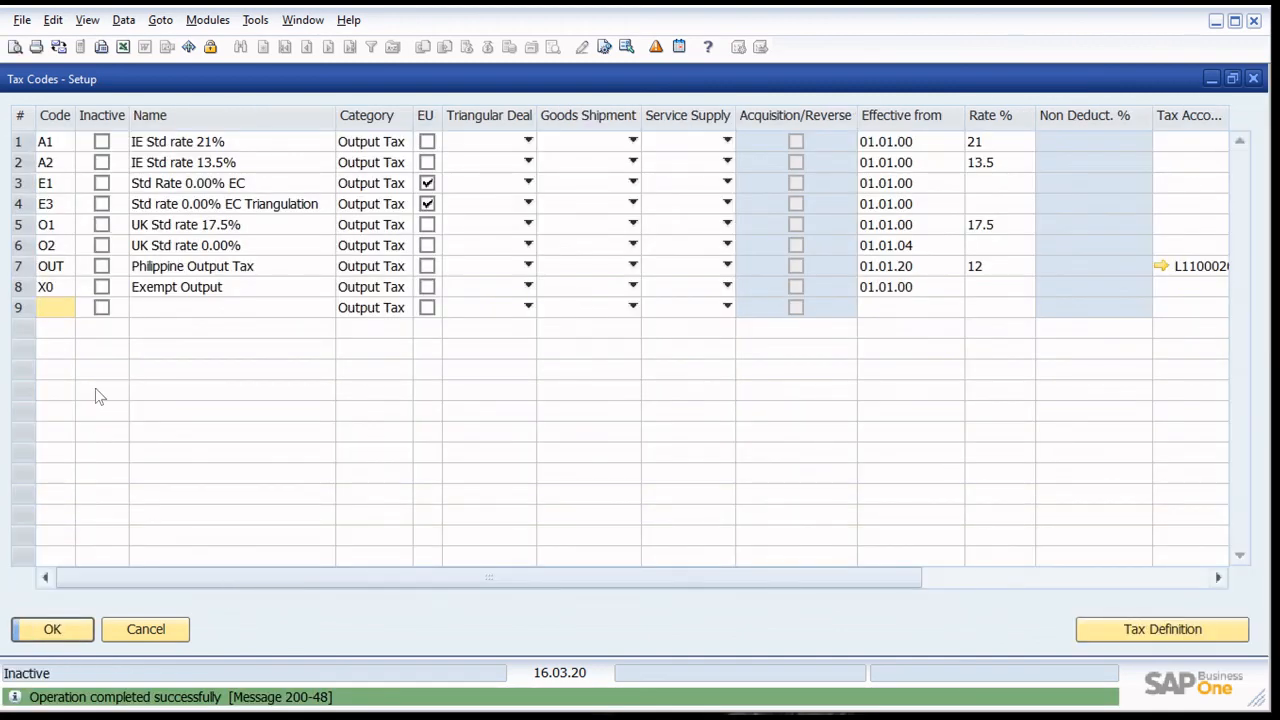
- Add a new output tax code OTX with the name Philippine Output Tax EXEMPT
type("OU")
key("BackSpace")
type("TX")
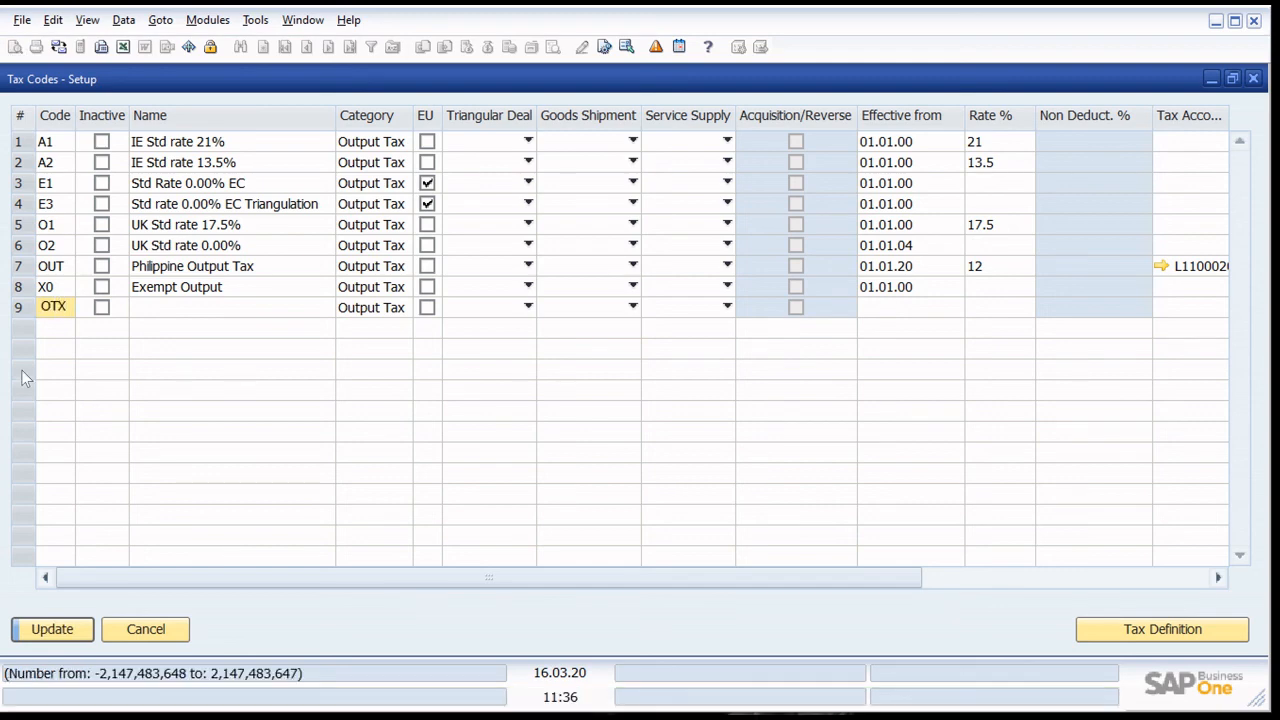
left_click(155, 311)
type("Phi")
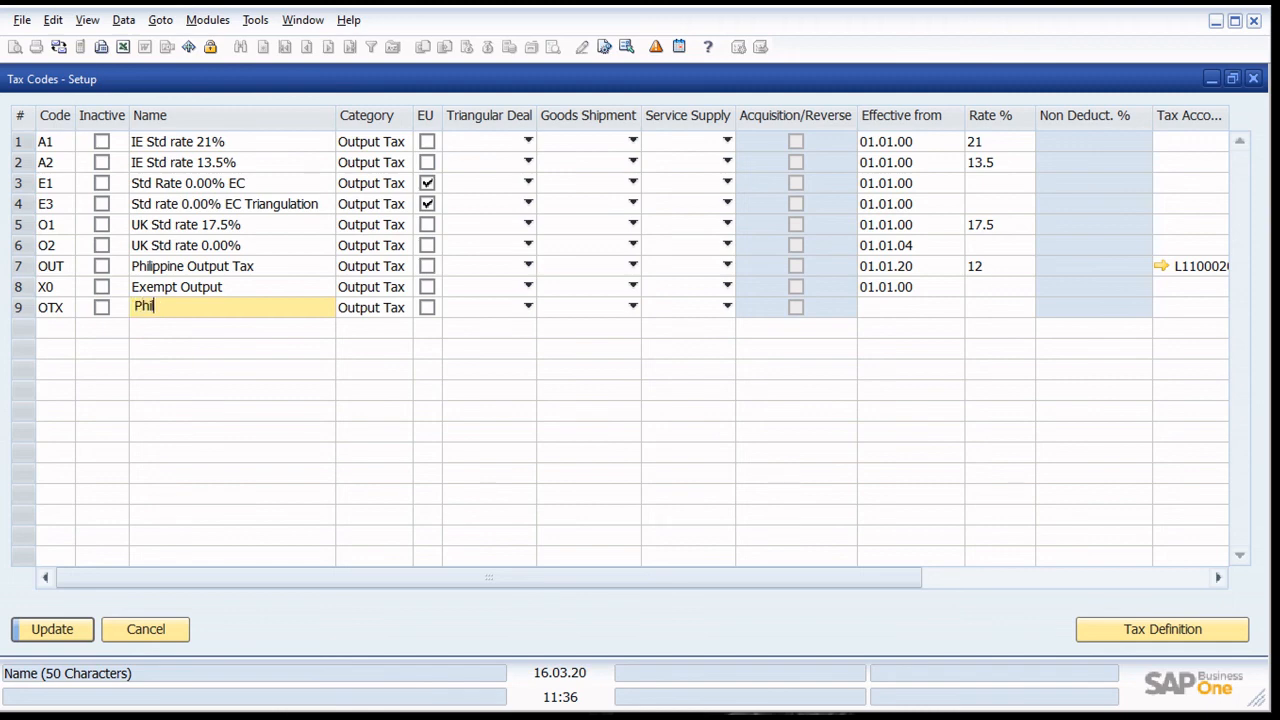
type("lippine Output Tax EXEMPT")
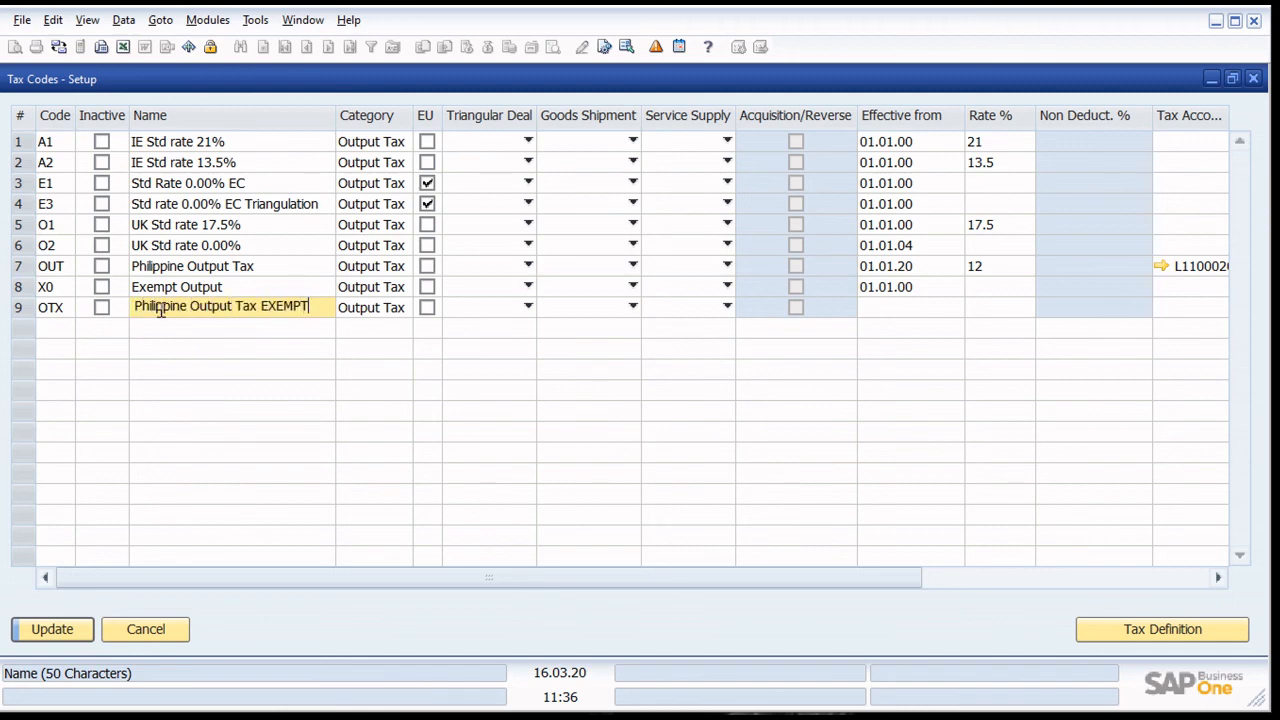
- Copy account L1100020 from code OUT as the tax account of code OTX
left_click(1200, 266)
key("ctrl+c")
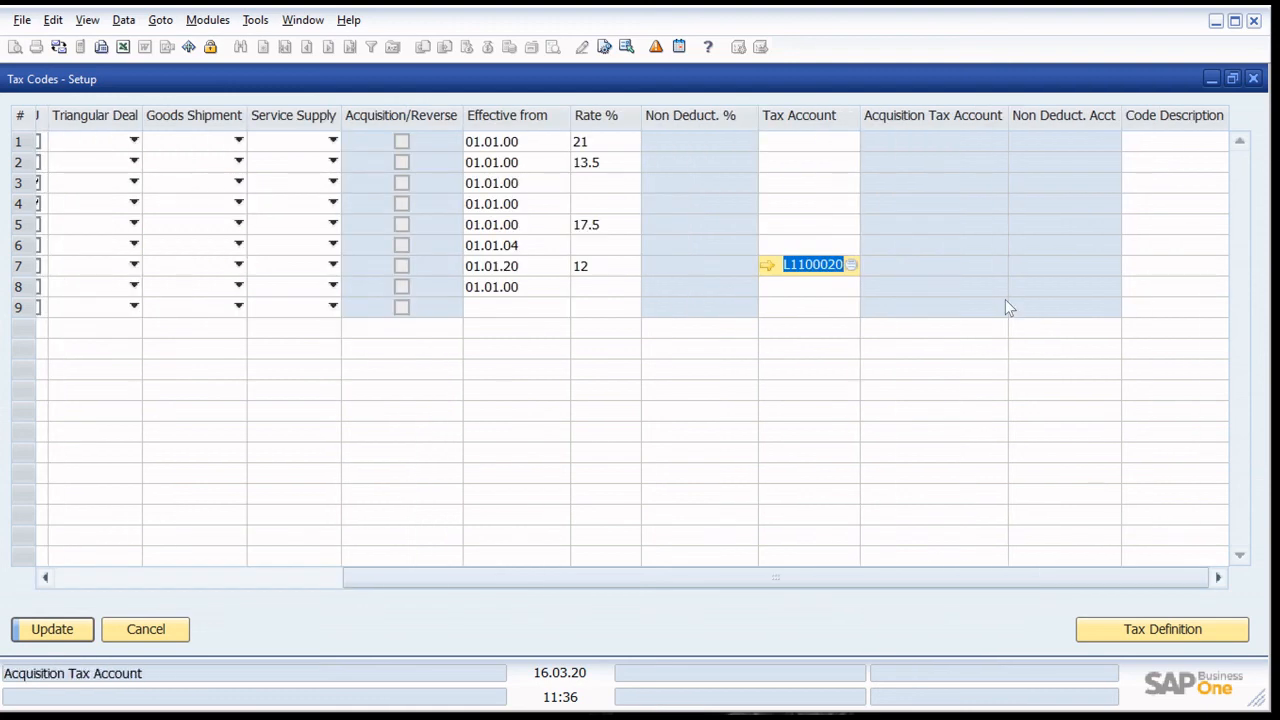
left_click(797, 306)
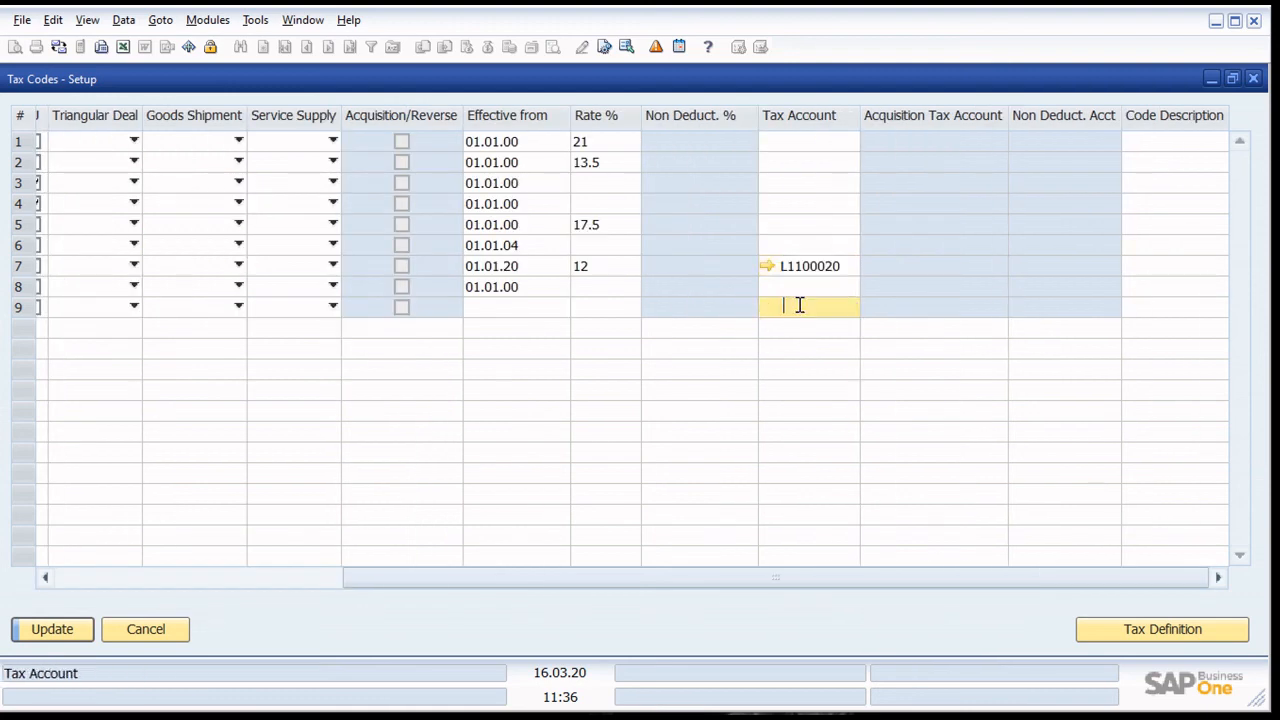
key("ctrl+v")
left_click_drag(772, 583, 710, 605)
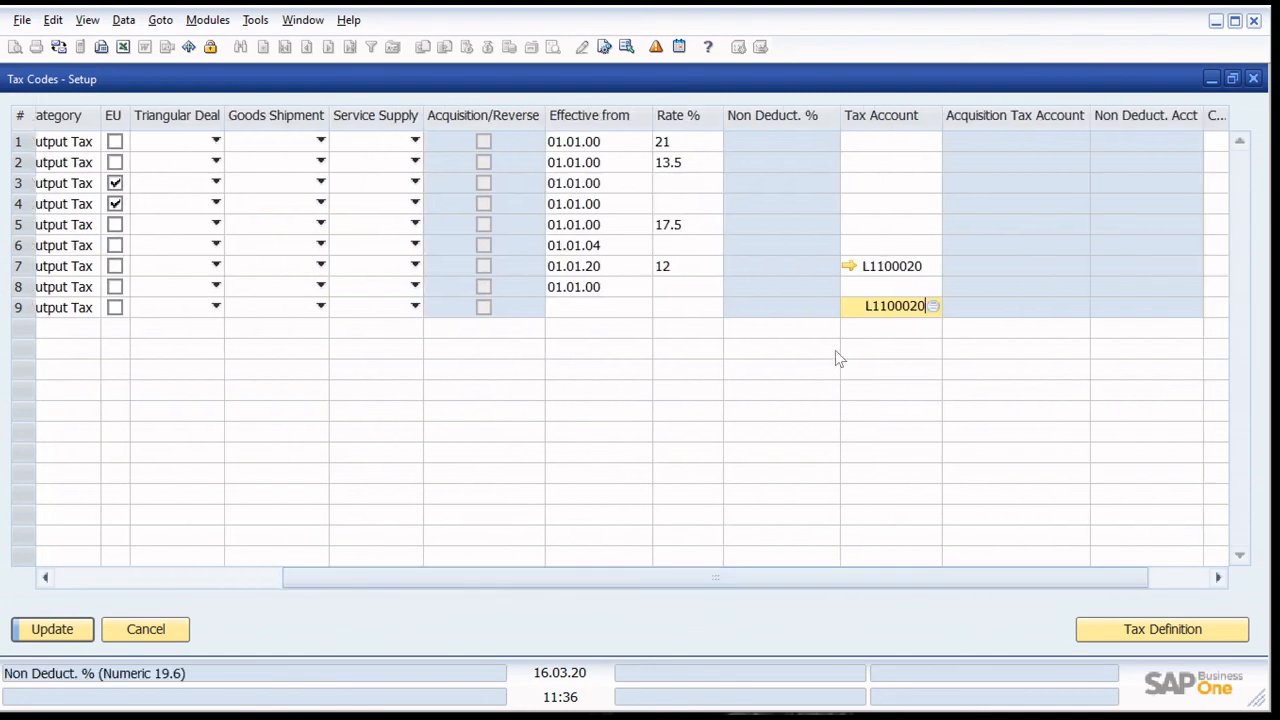
- Define tax code OTX as effective from 01.01.20 with a rate of 0 and save the tax codes
left_click(1162, 629)
type("1.")
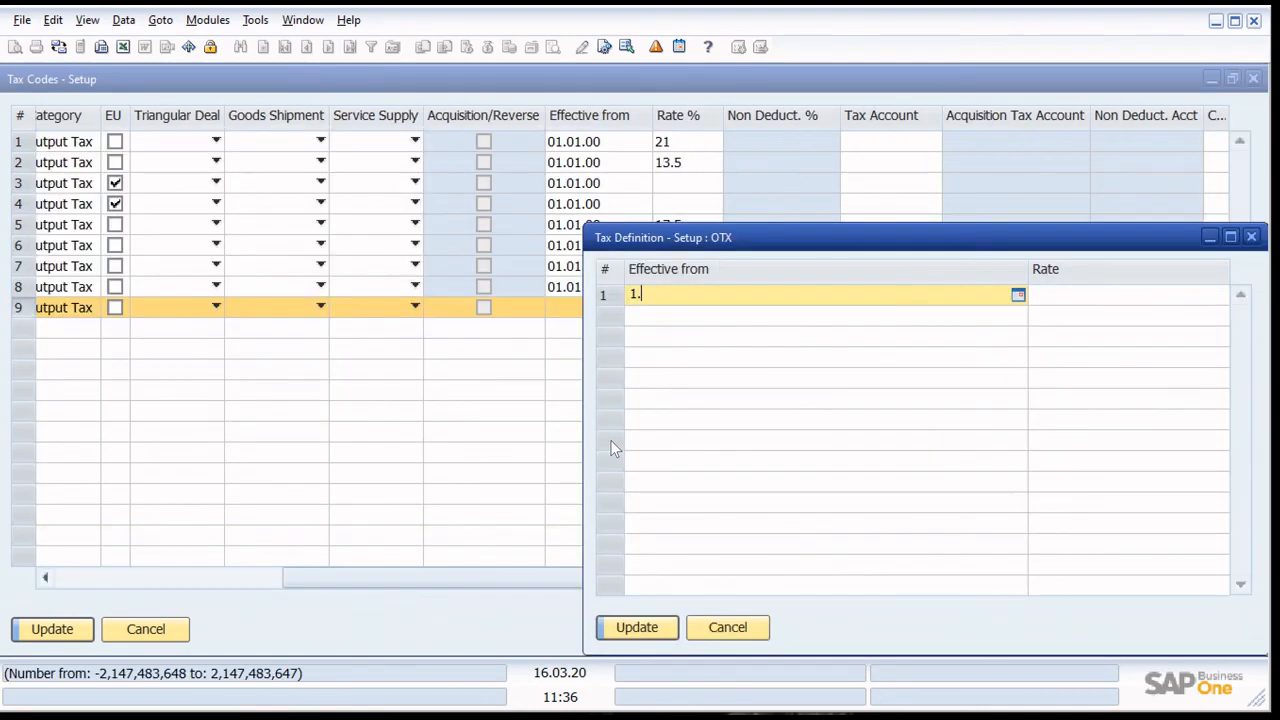
type("01")
key("Tab")
type("0")
key("Return")
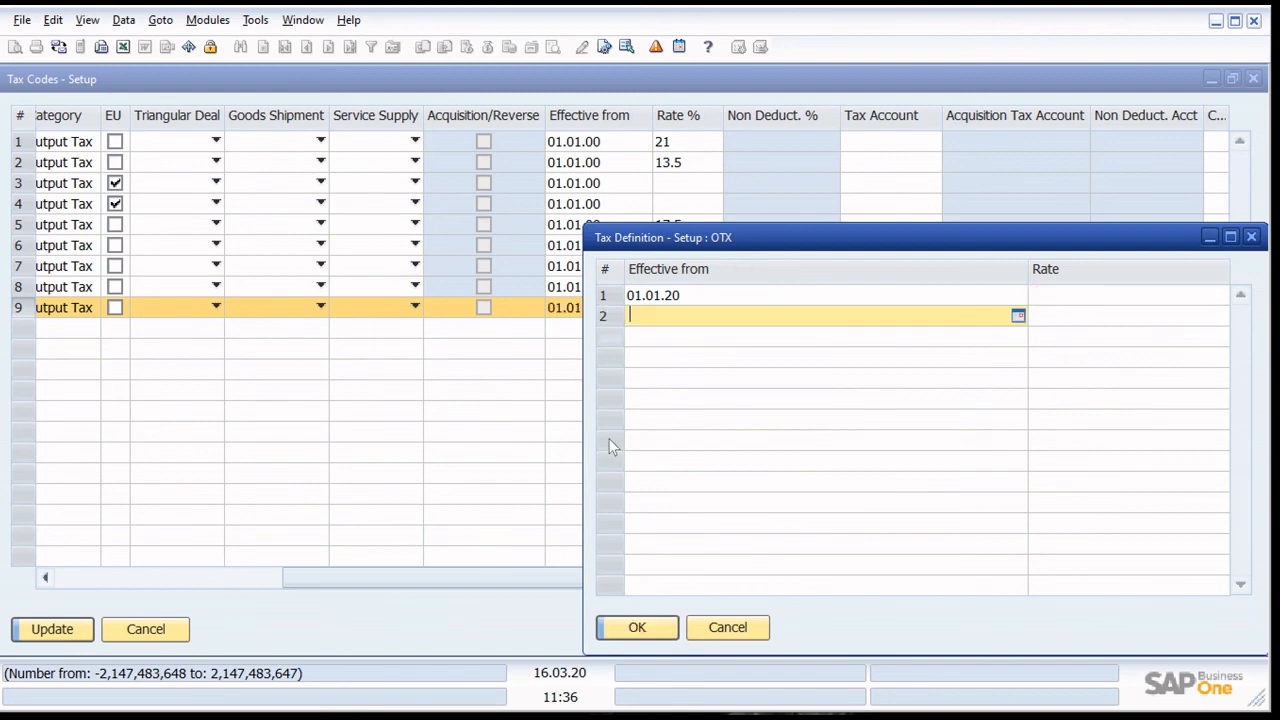
key("Return")
key("Return")
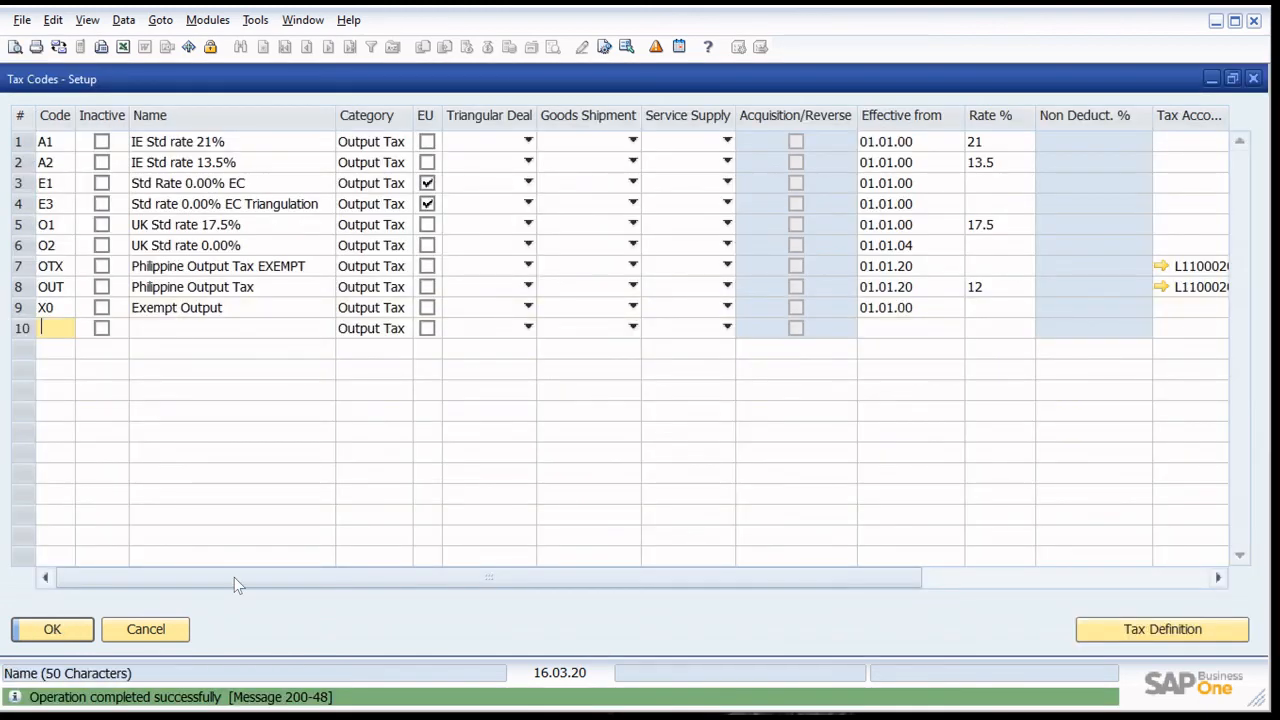
- Assign Philippine output tax codes to sales items and services, using Philippine Output Tax for Sales Tax Code (Service), and save
left_click(40, 634)
left_click(740, 240)
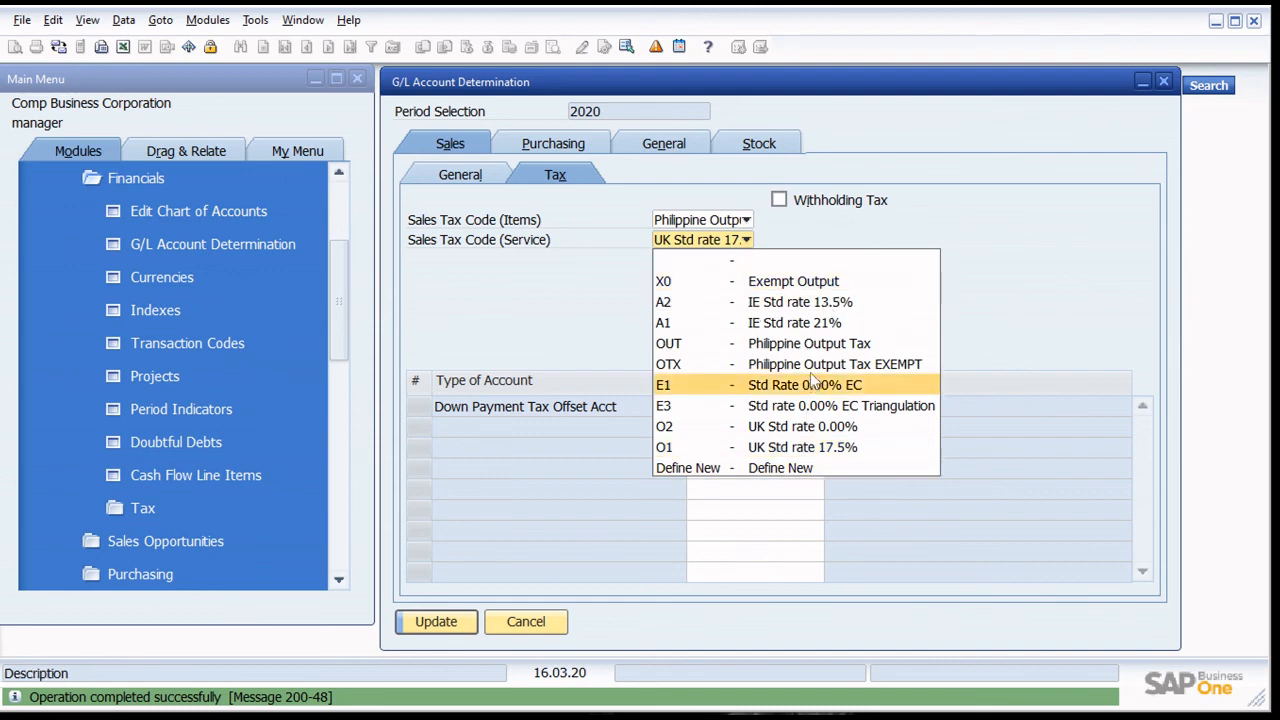
left_click(775, 364)
left_click(727, 241)
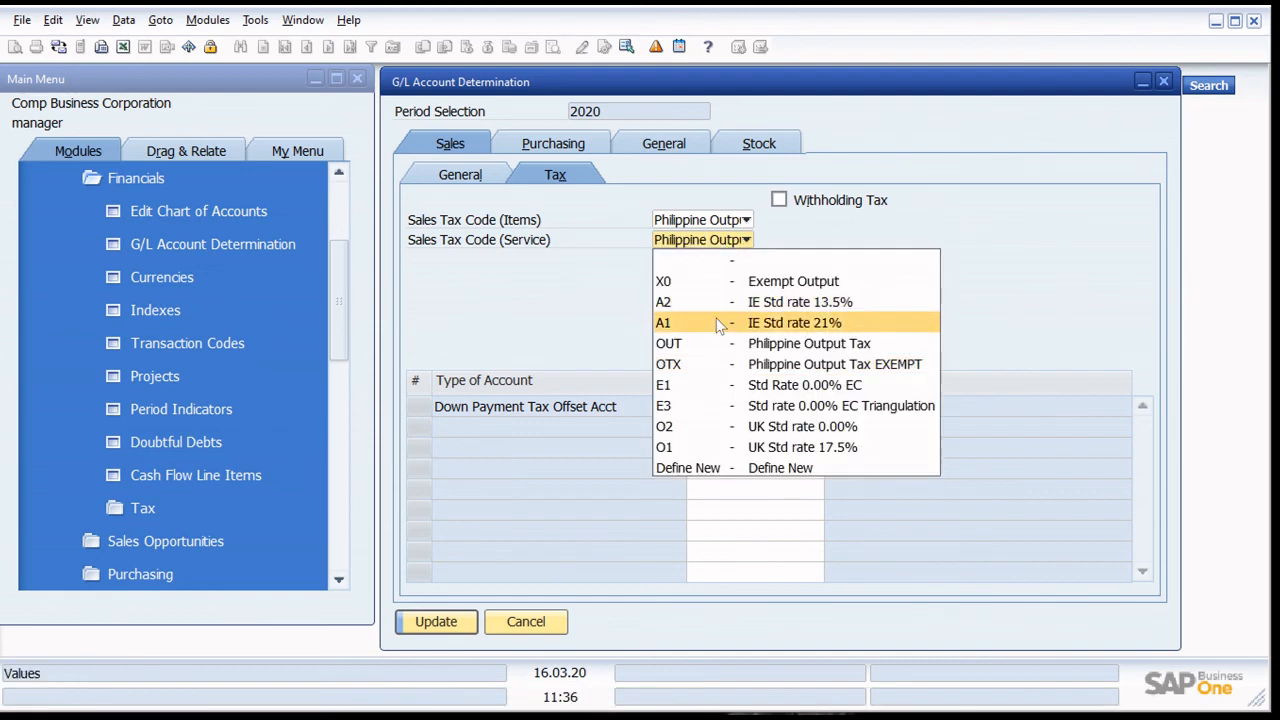
left_click(703, 345)
left_click(436, 621)
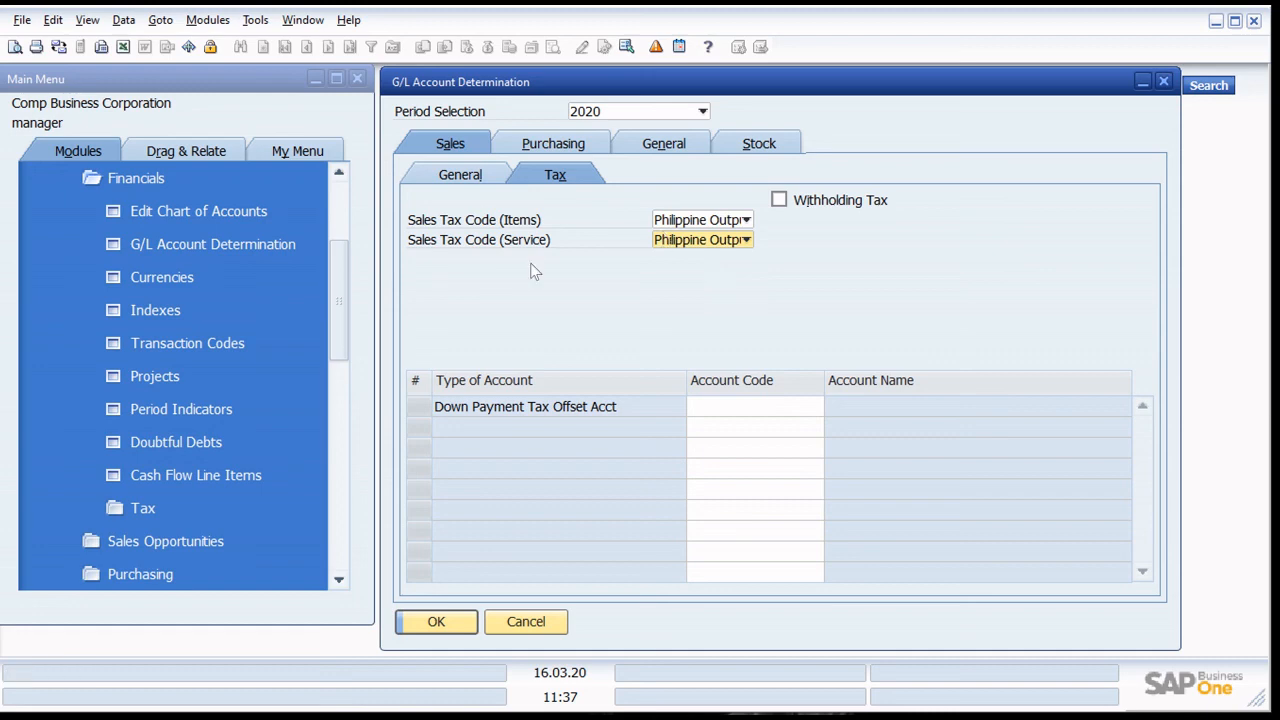
- Review the general default accounts for sales in the G/L account determination
left_click(462, 177)
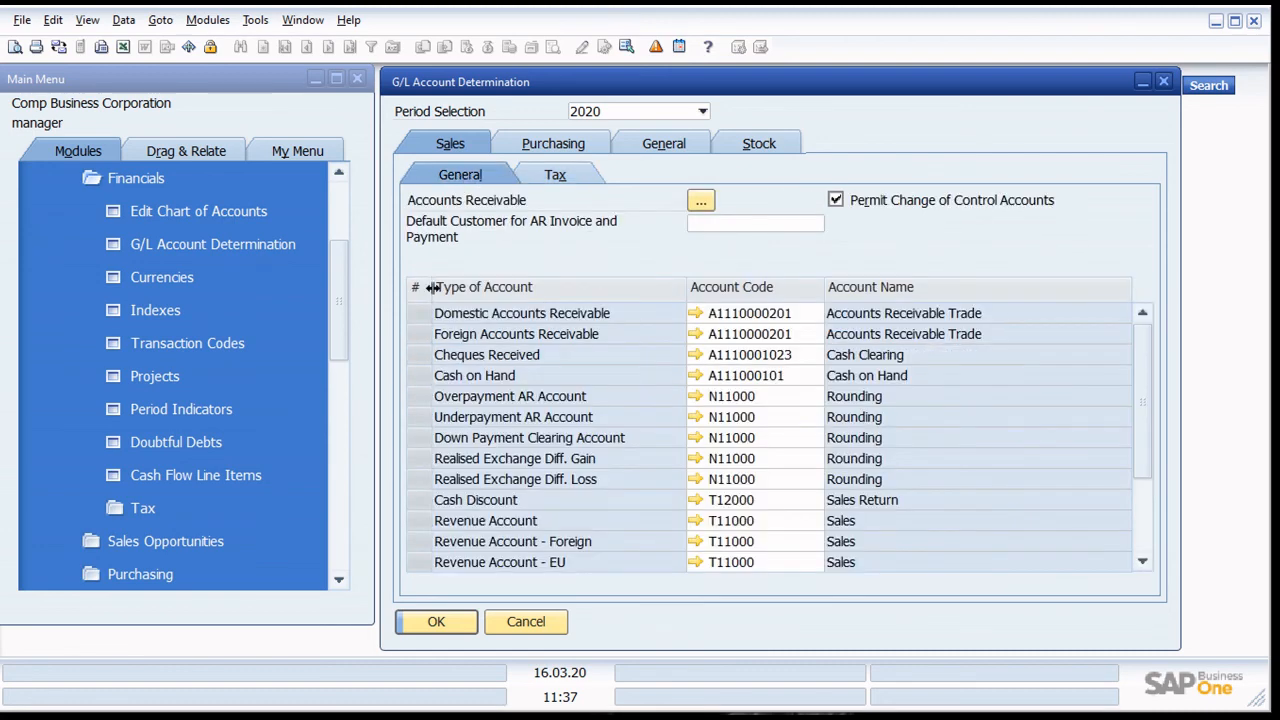